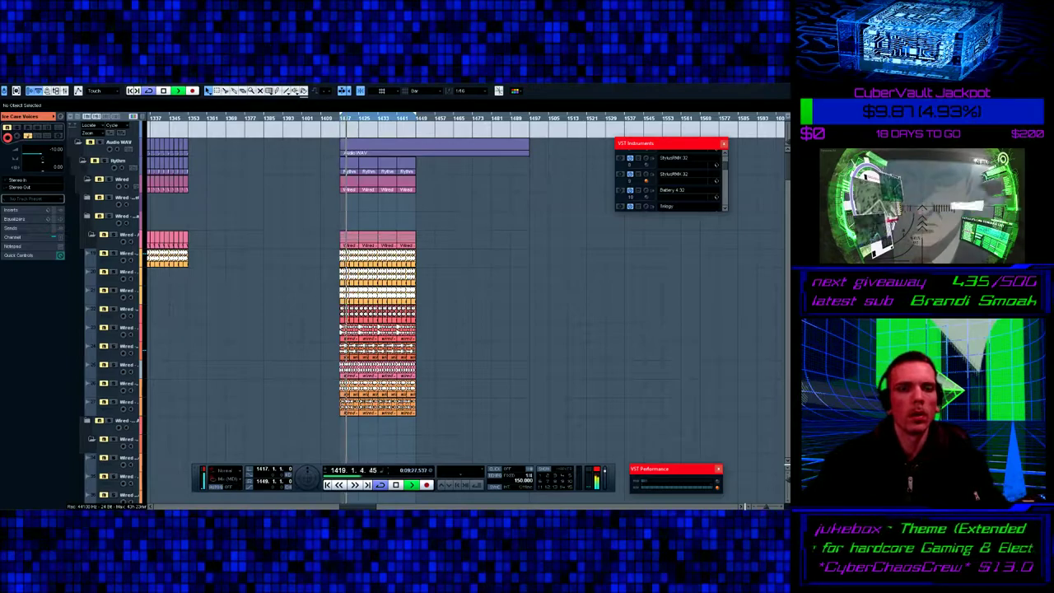
- Audition individual Wired rhythm loop tracks over the bar 1417 section, leaving the first and seventh loop tracks soloed
scroll(378, 313, "down", 15)
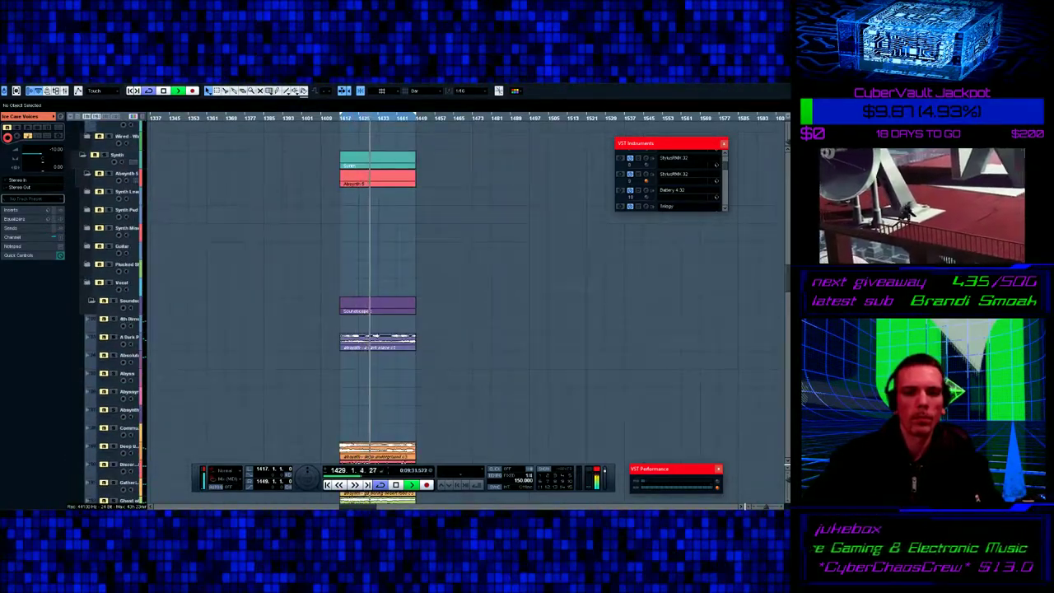
scroll(379, 313, "down", 10)
scroll(379, 313, "up", 15)
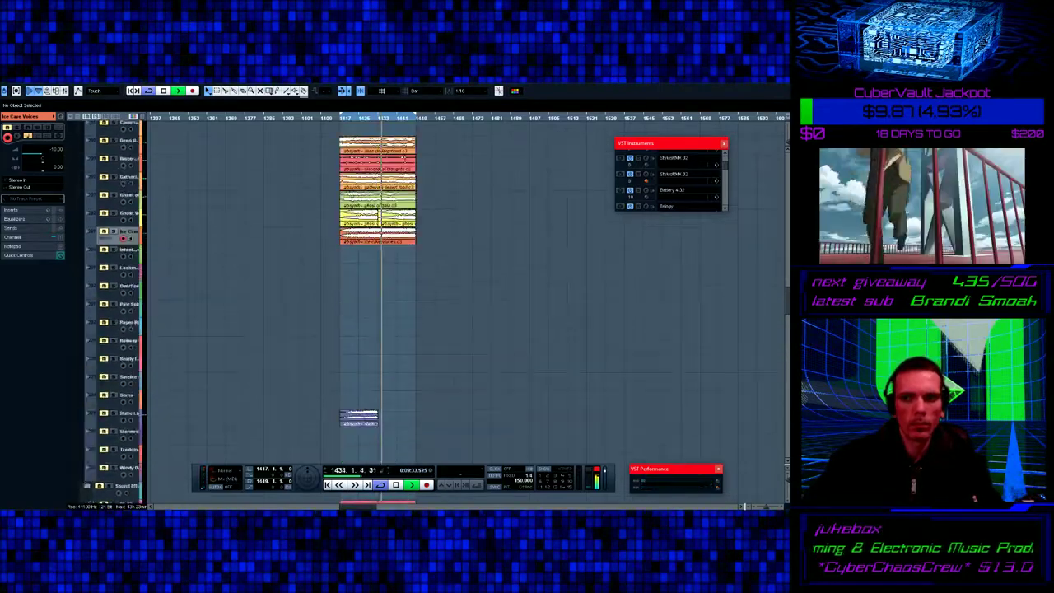
scroll(379, 313, "up", 10)
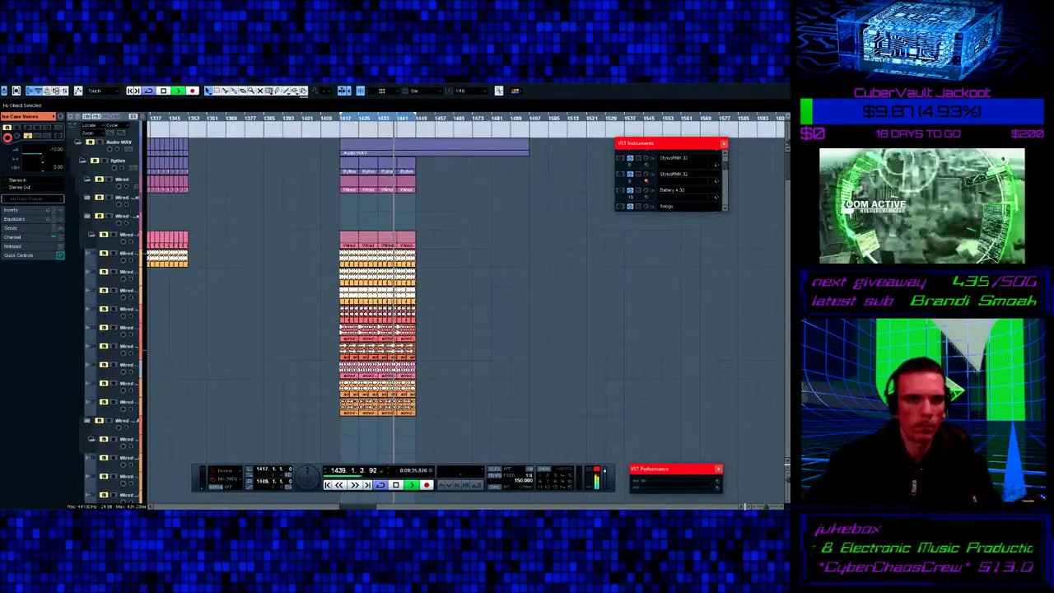
left_click(114, 253)
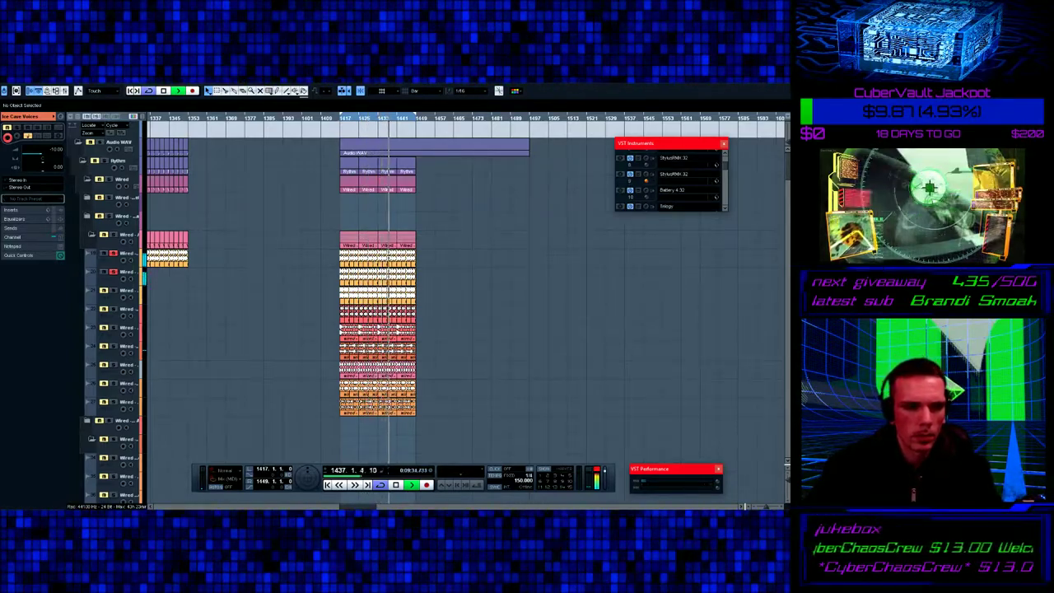
left_click(113, 289)
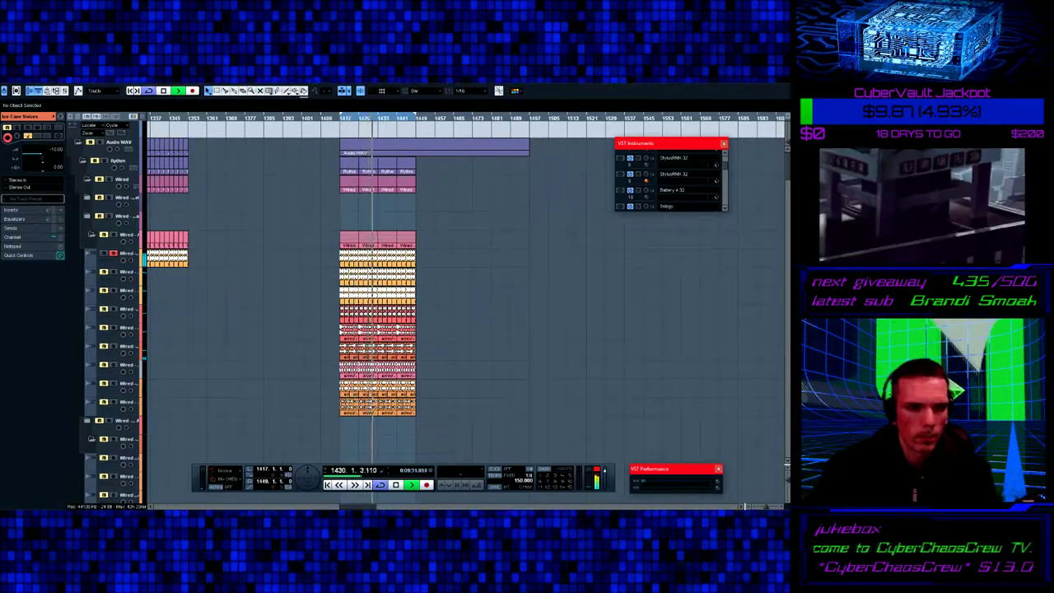
left_click(113, 346)
left_click(113, 364)
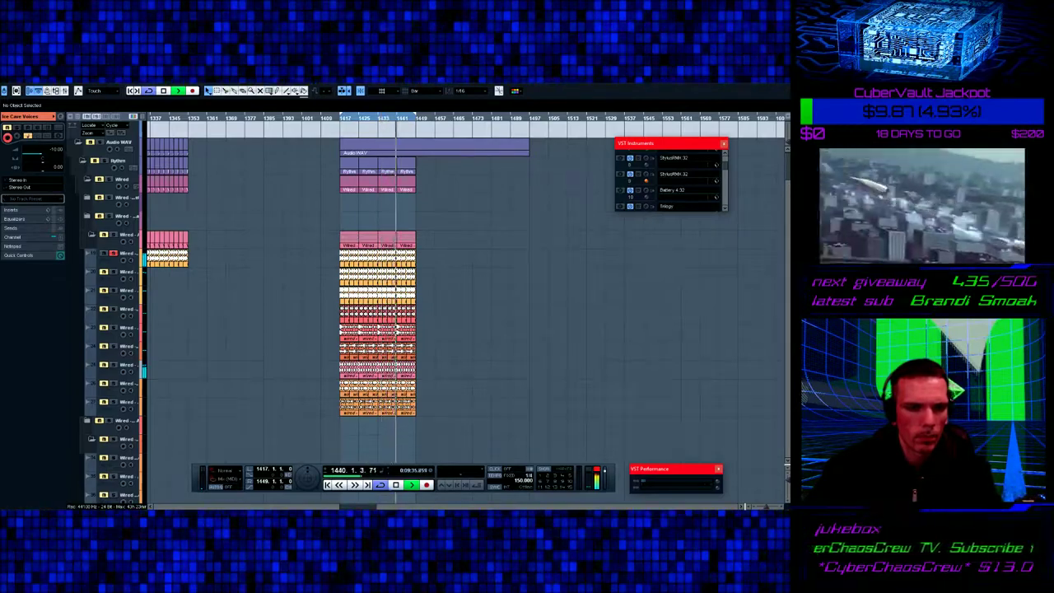
left_click(112, 364)
left_click(113, 383)
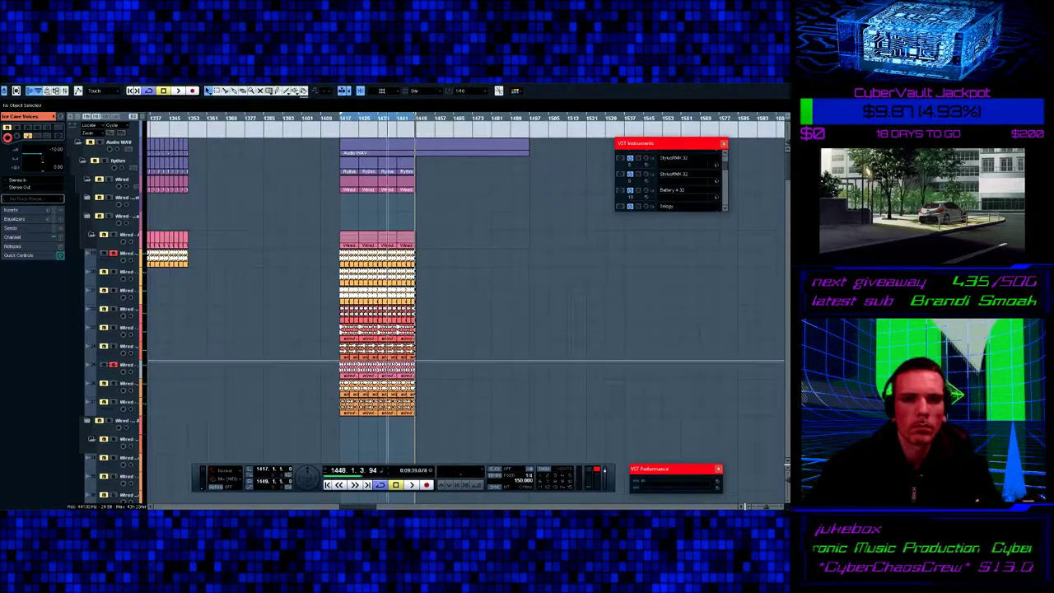
- Examine the arrangement along the timeline before and after bar 1417, including the earlier Wired loop sections
scroll(466, 297, "right", 1)
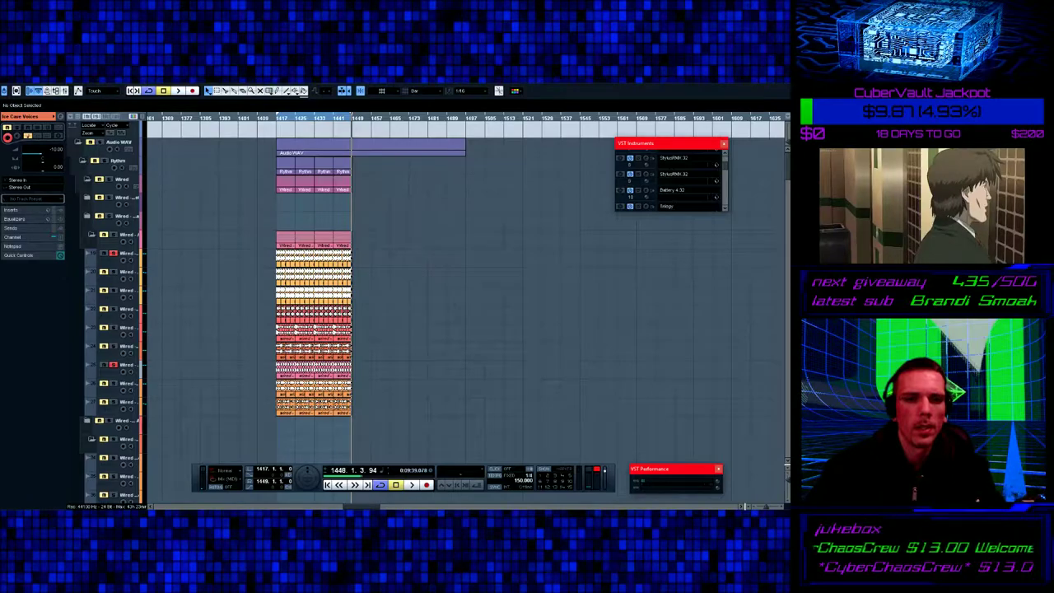
scroll(466, 289, "left", 10)
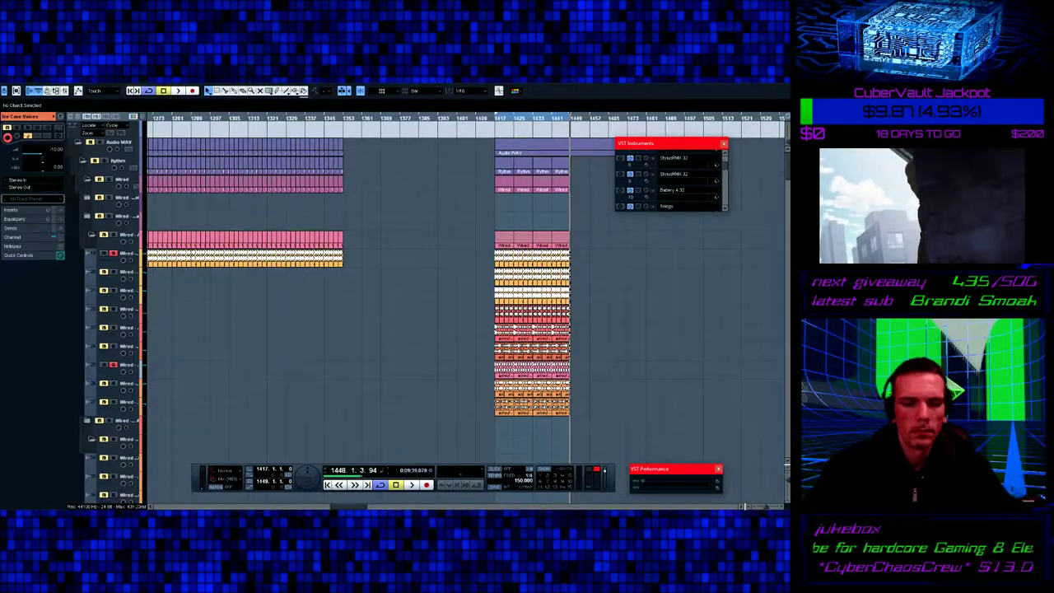
scroll(466, 305, "down", 3)
scroll(466, 304, "left", 3)
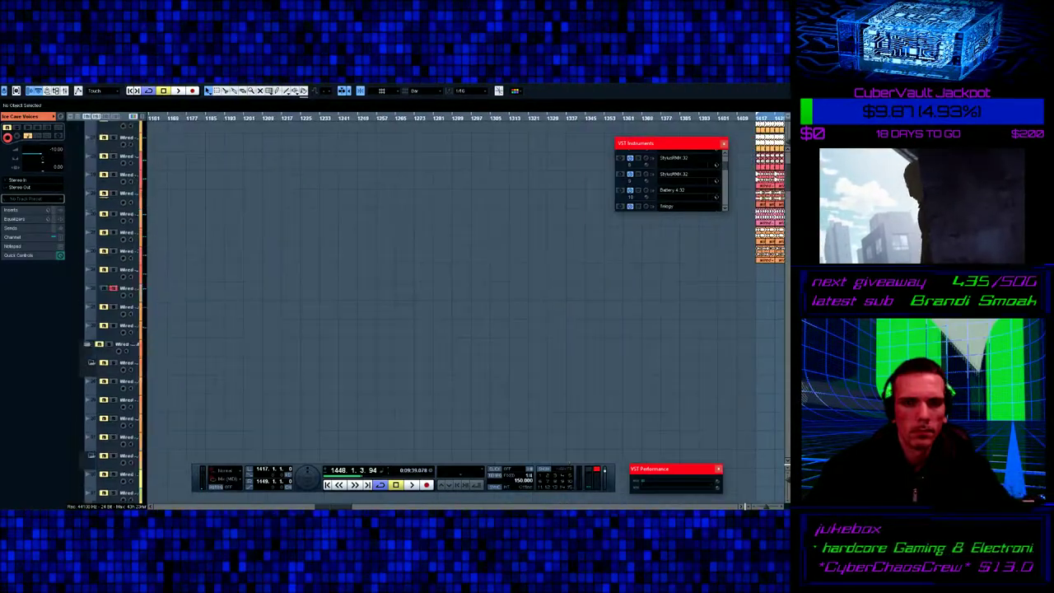
scroll(461, 288, "up", 5)
scroll(461, 288, "right", 6)
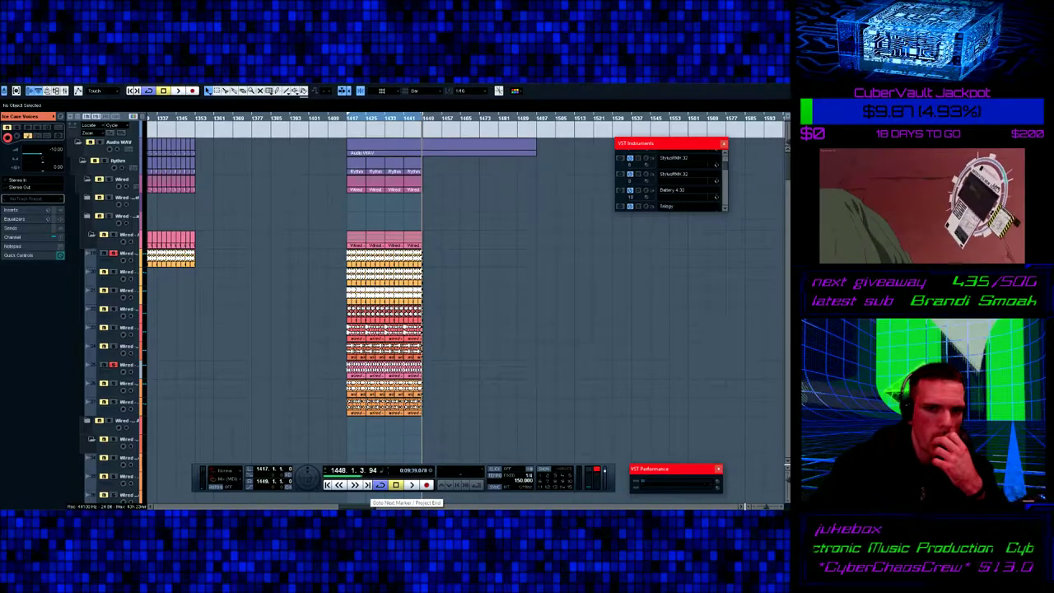
scroll(465, 303, "left", 2)
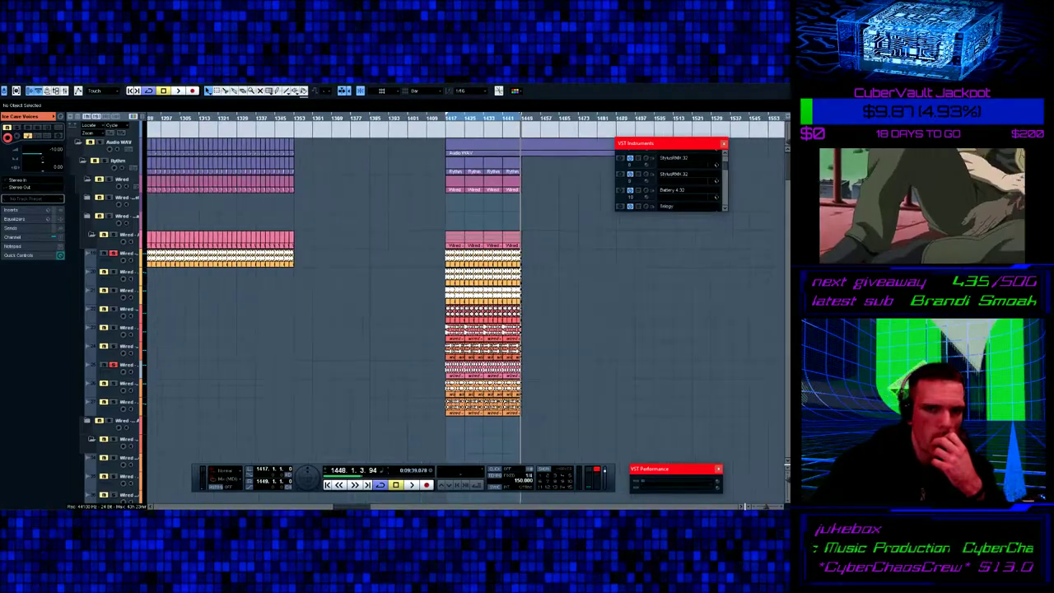
scroll(465, 302, "left", 8)
scroll(466, 289, "left", 10)
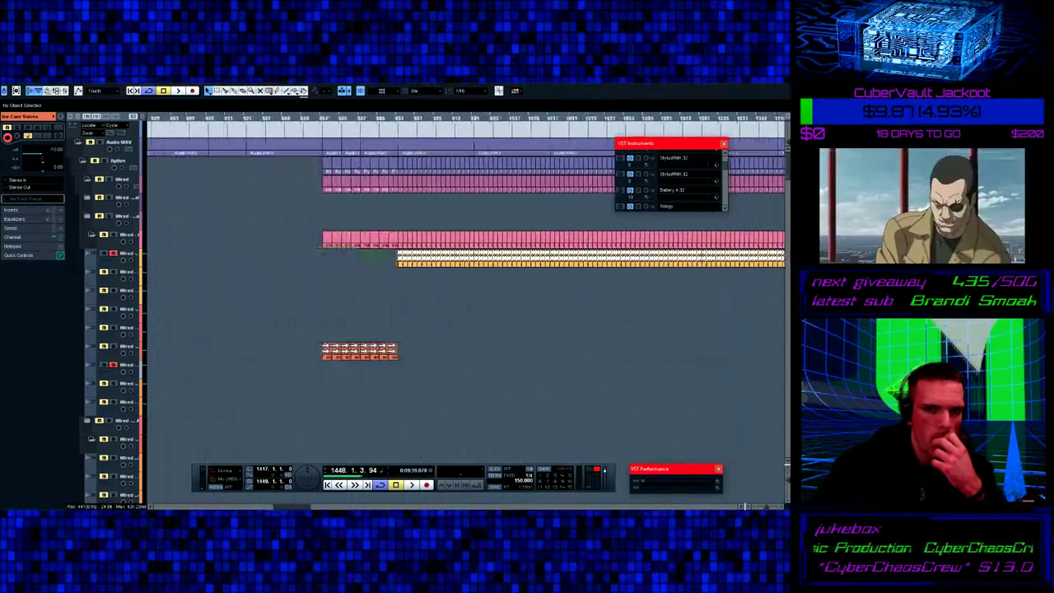
scroll(466, 288, "right", 10)
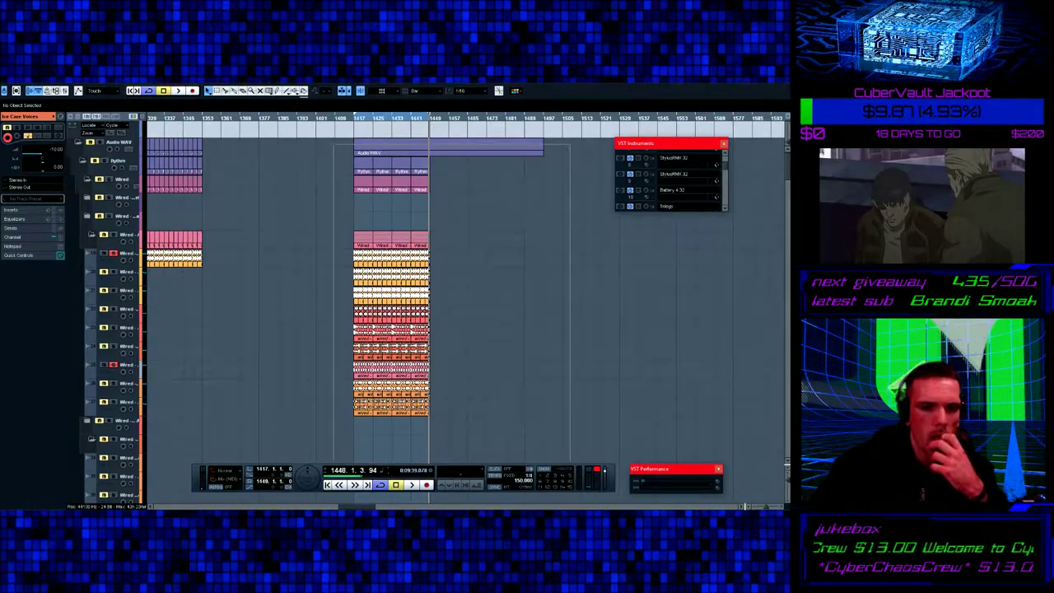
- Review all tracks in the bar 1417 section, from the Wired rhythm loops down to the VST instrument tracks
scroll(465, 288, "down", 4)
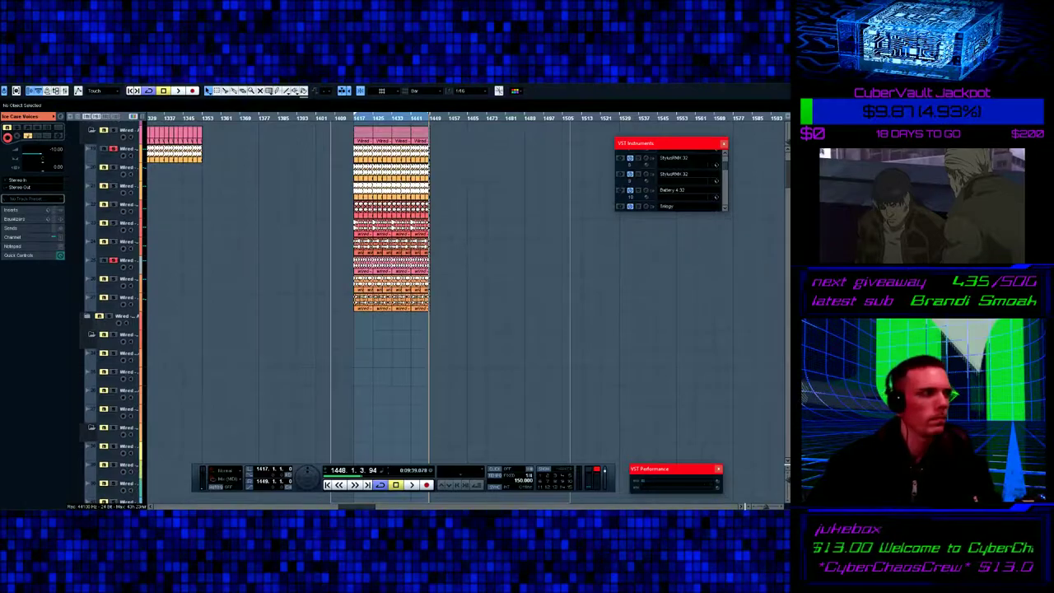
scroll(465, 288, "down", 3)
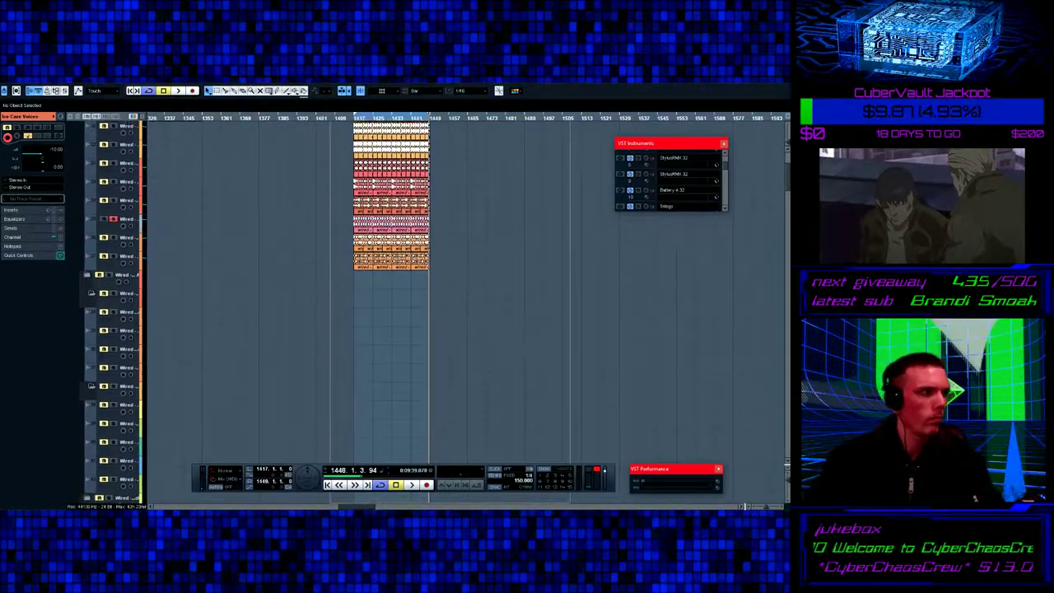
scroll(466, 288, "down", 4)
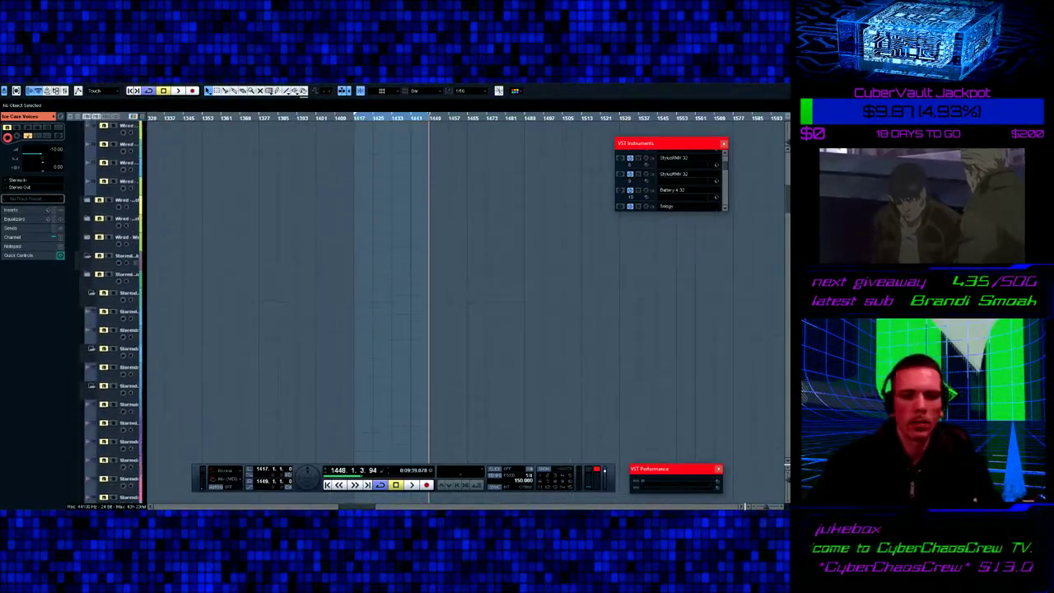
scroll(466, 288, "down", 10)
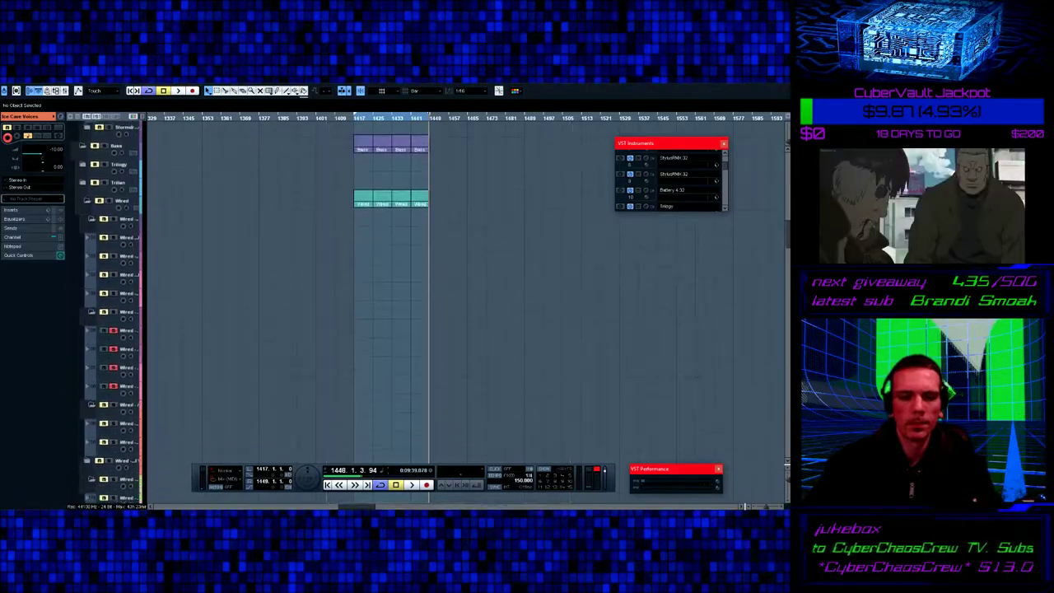
scroll(465, 288, "down", 10)
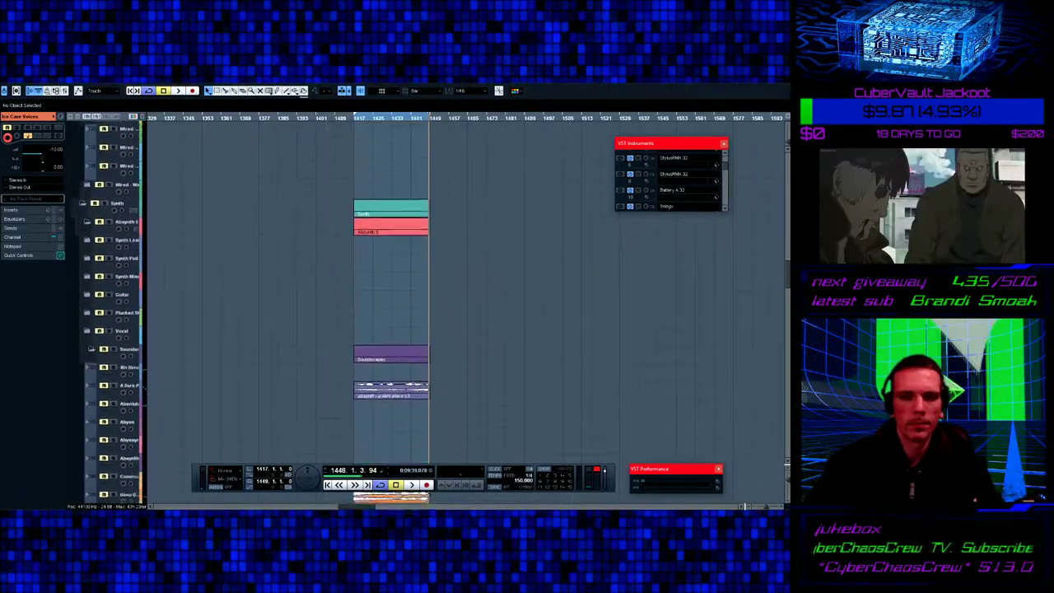
scroll(465, 289, "down", 10)
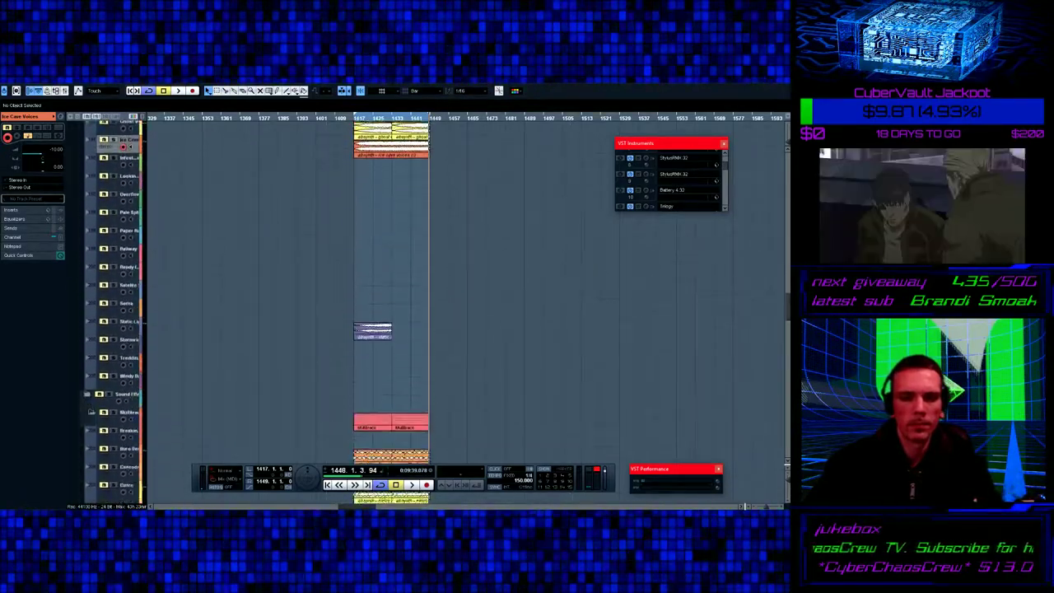
scroll(428, 288, "down", 10)
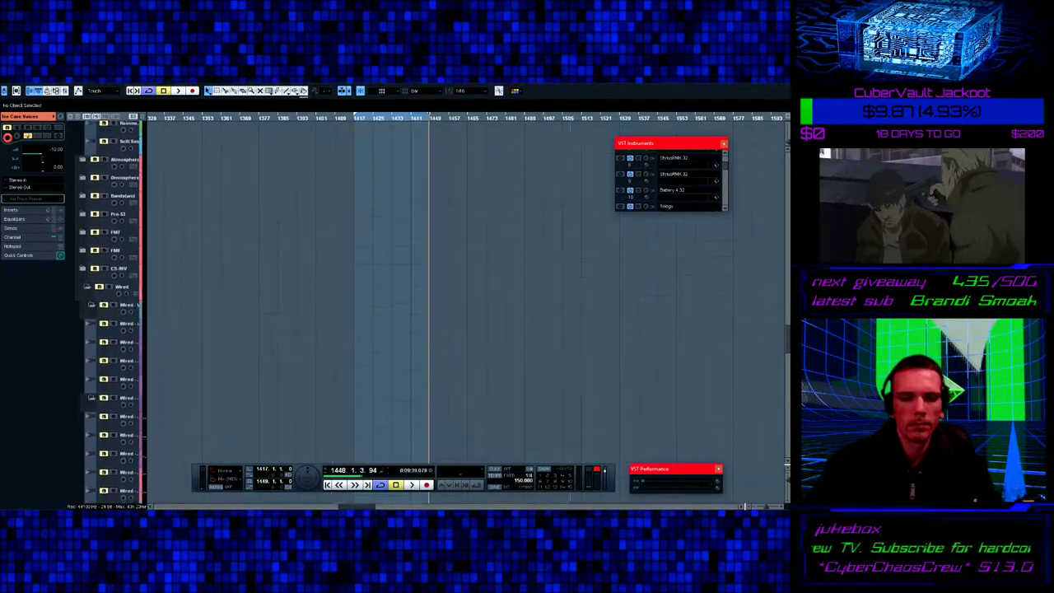
scroll(465, 288, "down", 10)
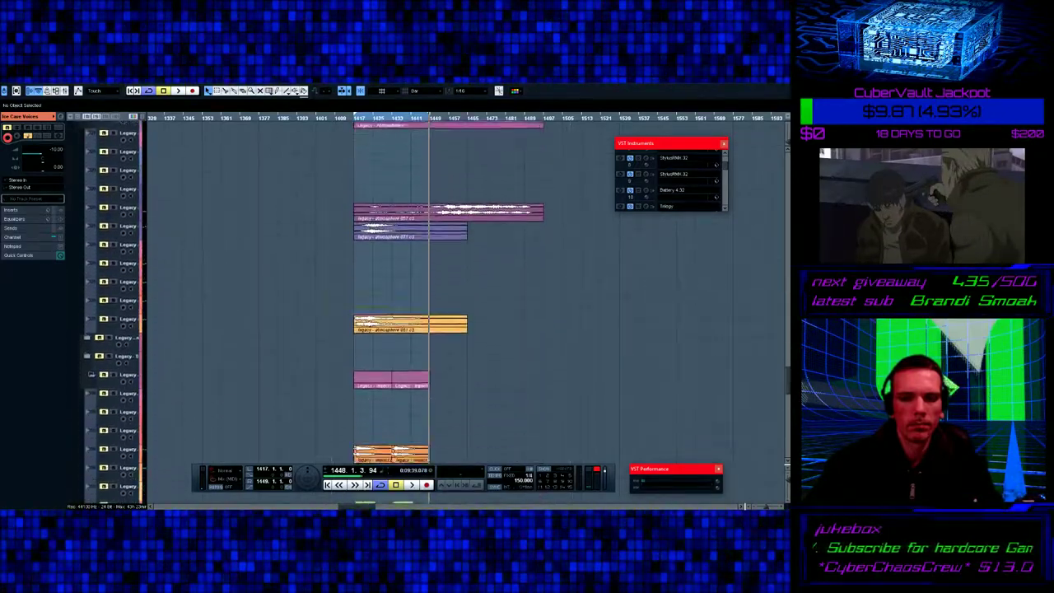
scroll(465, 288, "down", 10)
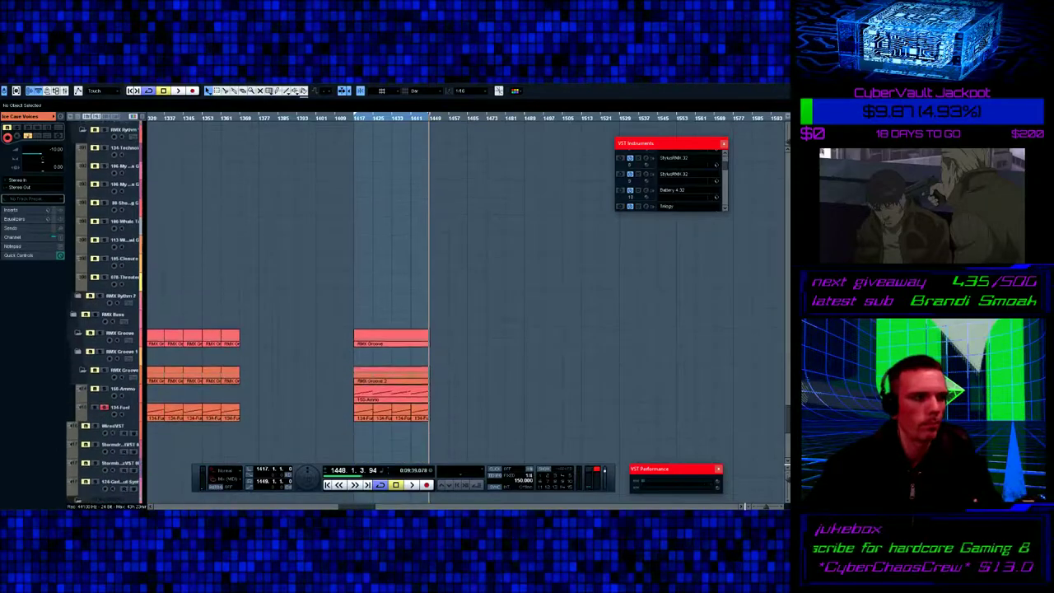
scroll(429, 288, "down", 8)
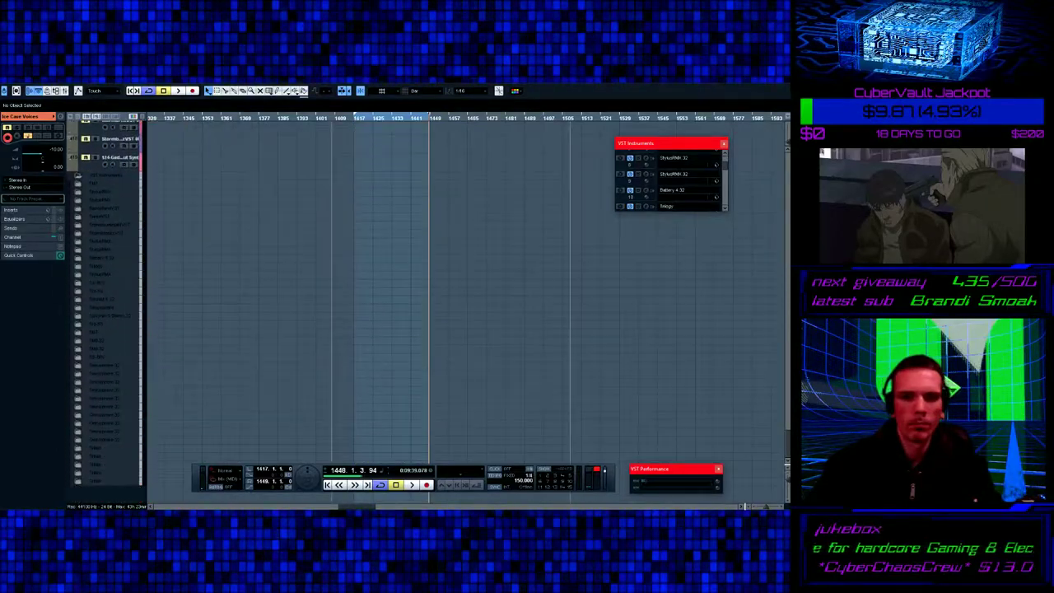
- Move the whole block of parts from bar 1417 to bar 1521 and set the locators to bars 1521 and 1553
scroll(465, 289, "up", 15)
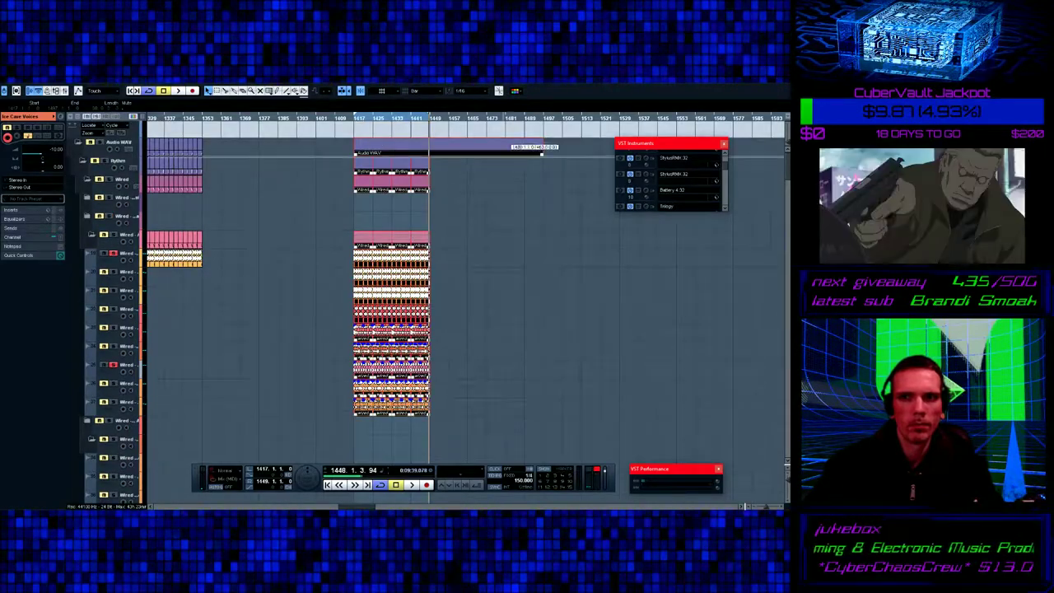
mouse_move(763, 155)
left_mouse_down()
mouse_move(782, 156)
mouse_move(749, 155)
left_mouse_up()
scroll(461, 288, "right", 2)
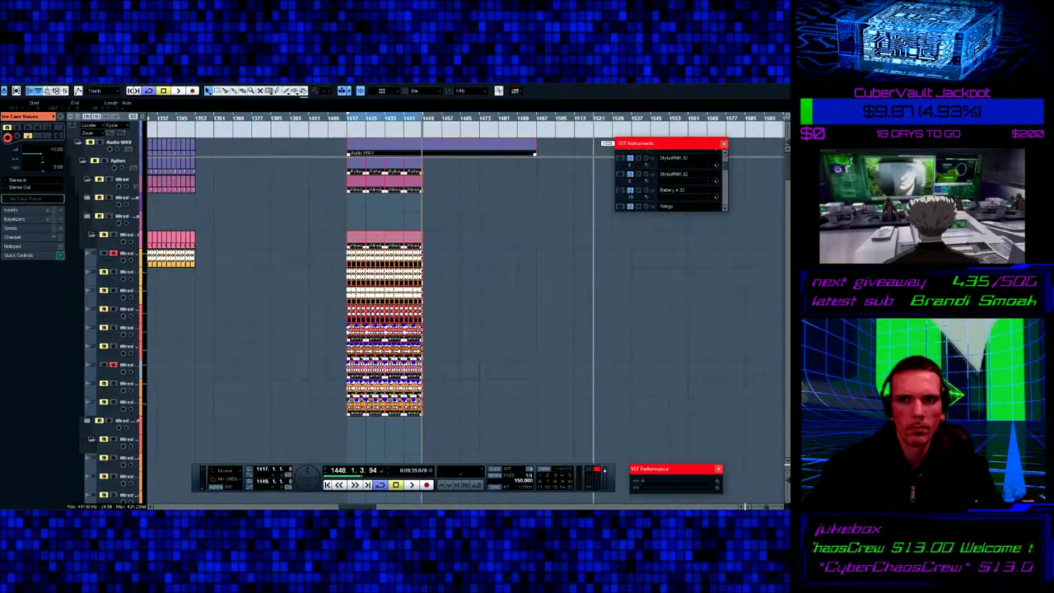
left_click_drag(593, 155, 593, 156)
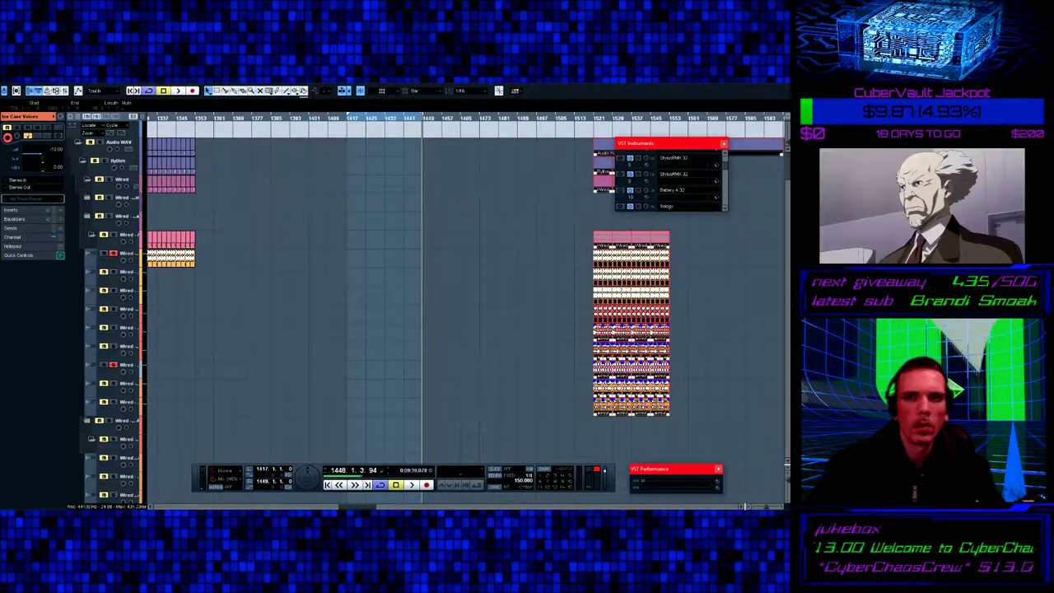
left_click(594, 118, "ctrl")
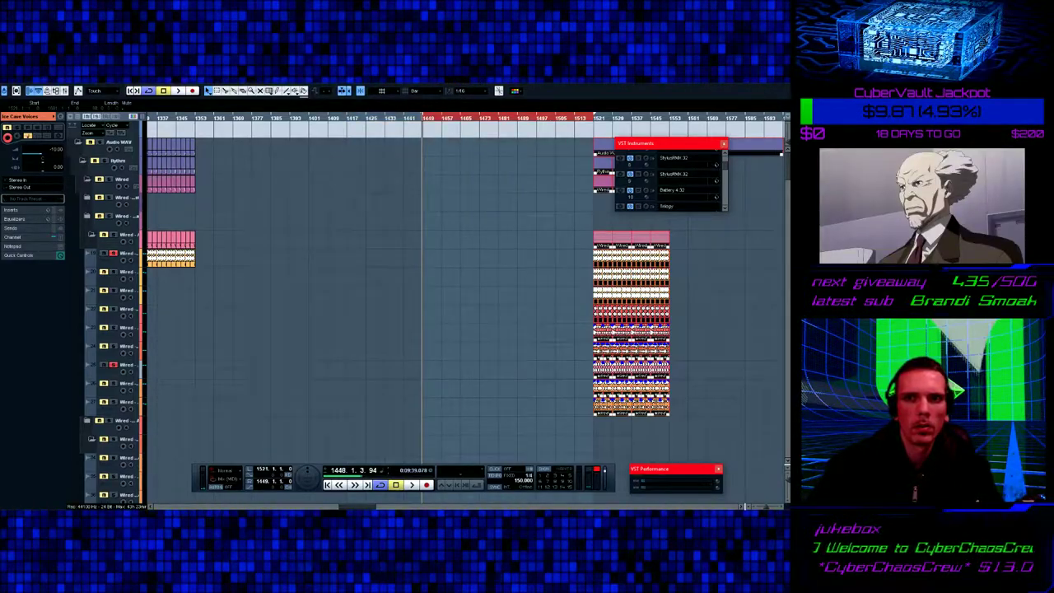
key("p")
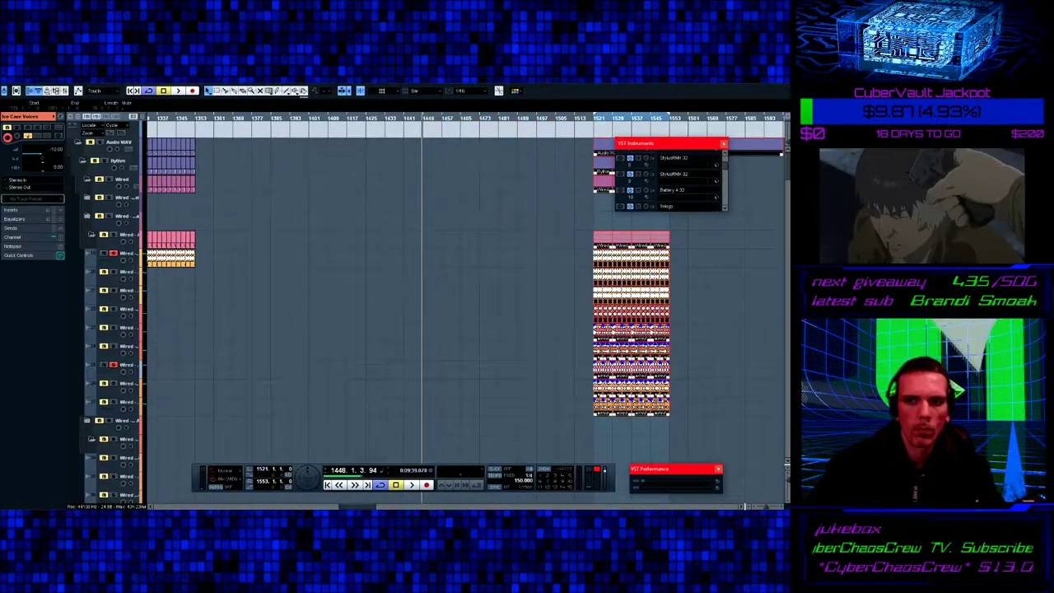
- Copy the first Wired loop track's events from bars 1521 to 1553 and try to paste them at bar 1353
left_click(546, 254)
left_click_drag(546, 254, 683, 259)
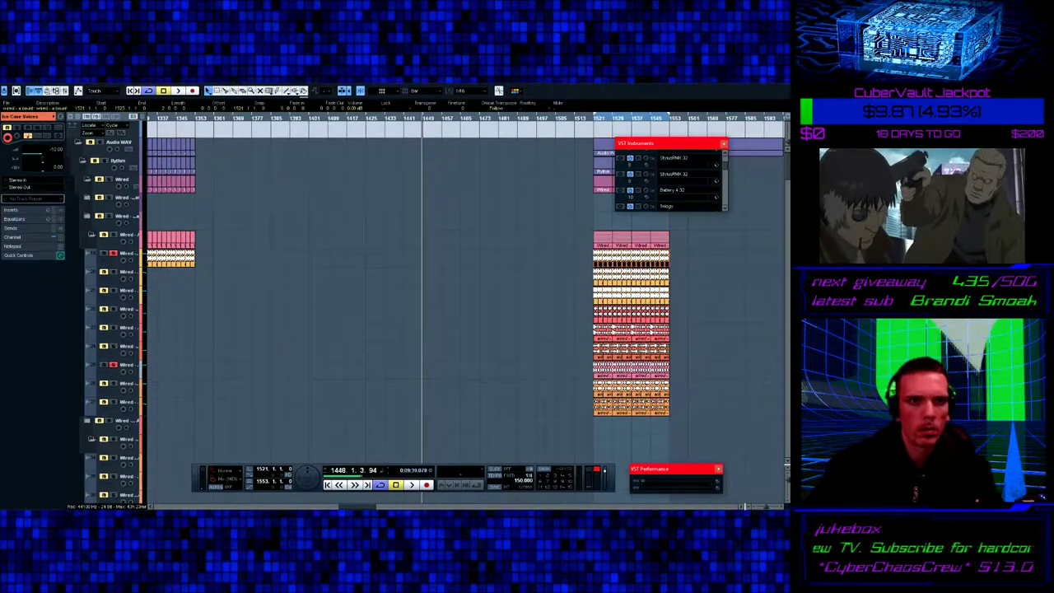
key("b")
key("ctrl+v")
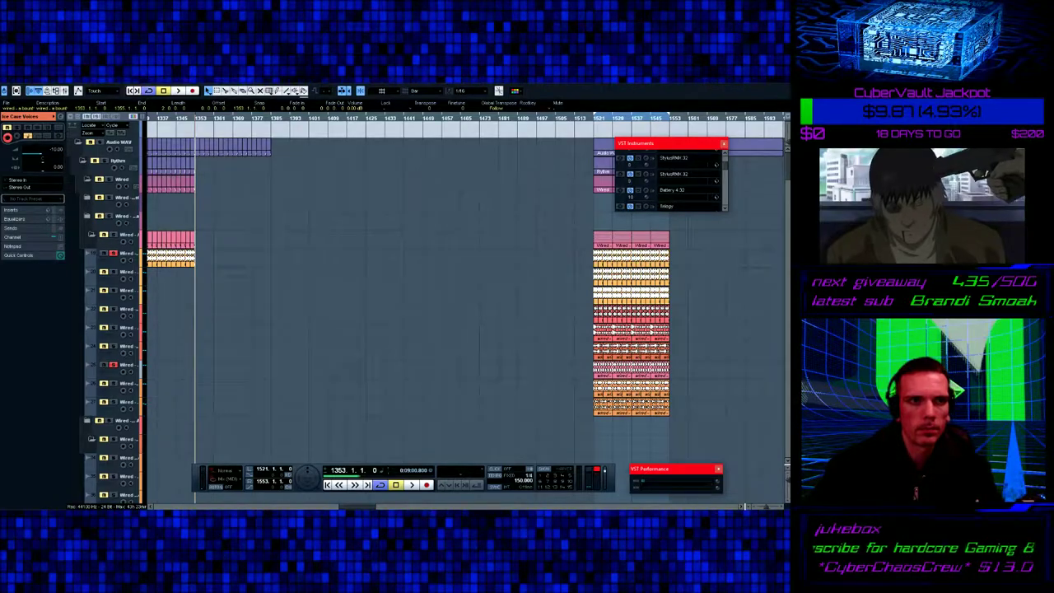
- Undo the paste at bar 1353 and make the first Wired loop track the active track
left_click(29, 82)
left_click(49, 89)
key("ctrl+z")
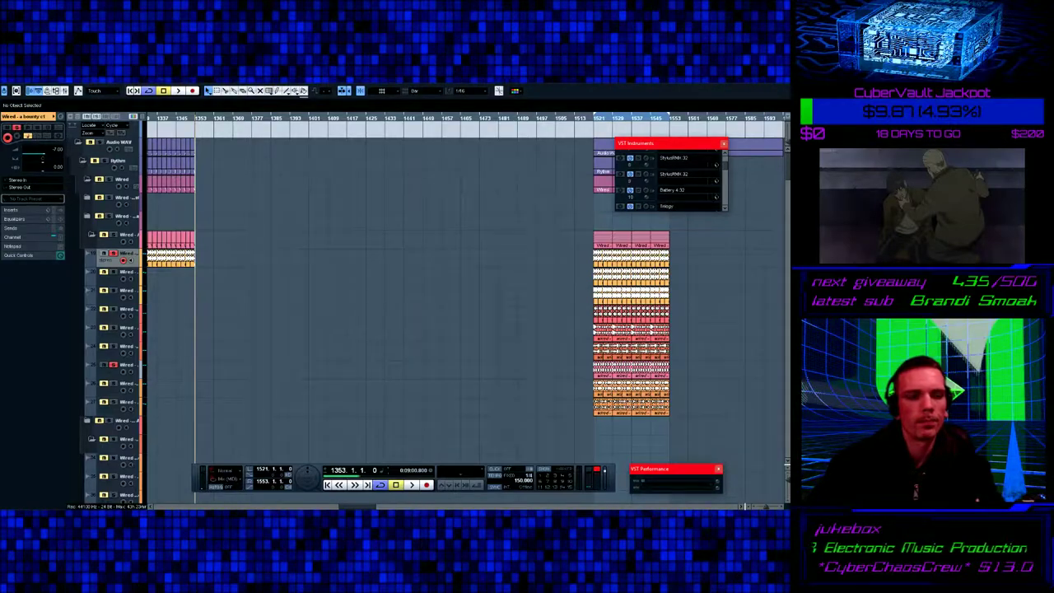
- Paste the copied loop events onto the first Wired loop track at bars 1353 and 1385, ending with the cursor at bar 1417
key("ctrl+v")
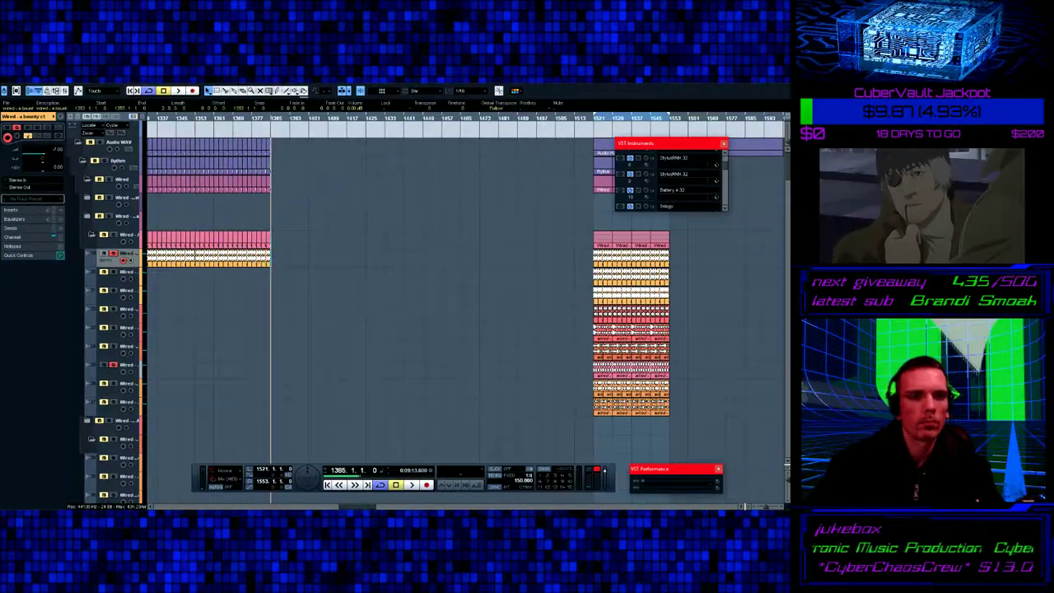
key("ctrl+d")
left_click(349, 119)
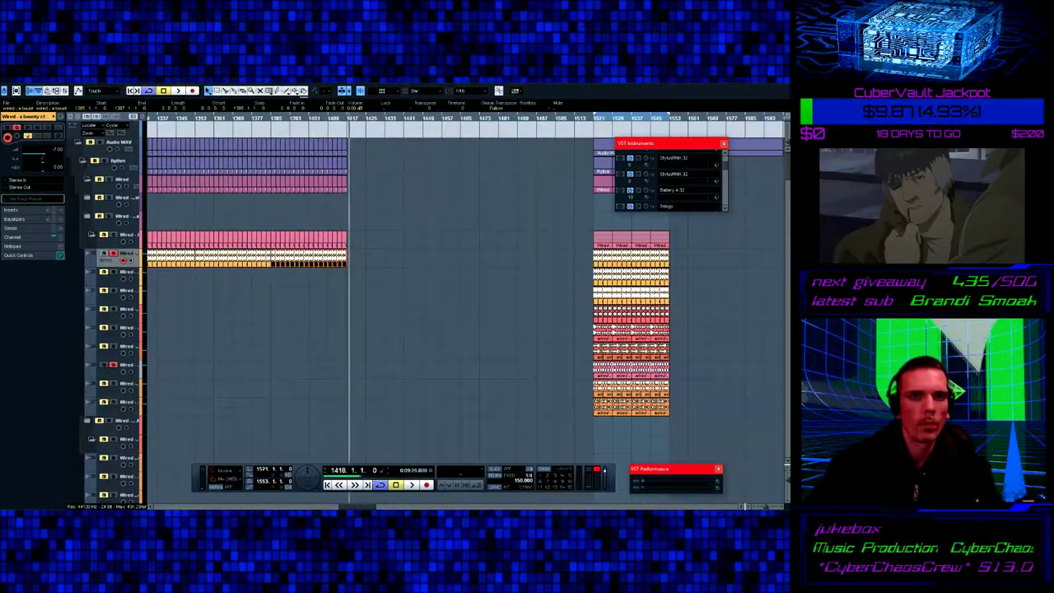
key("minus")
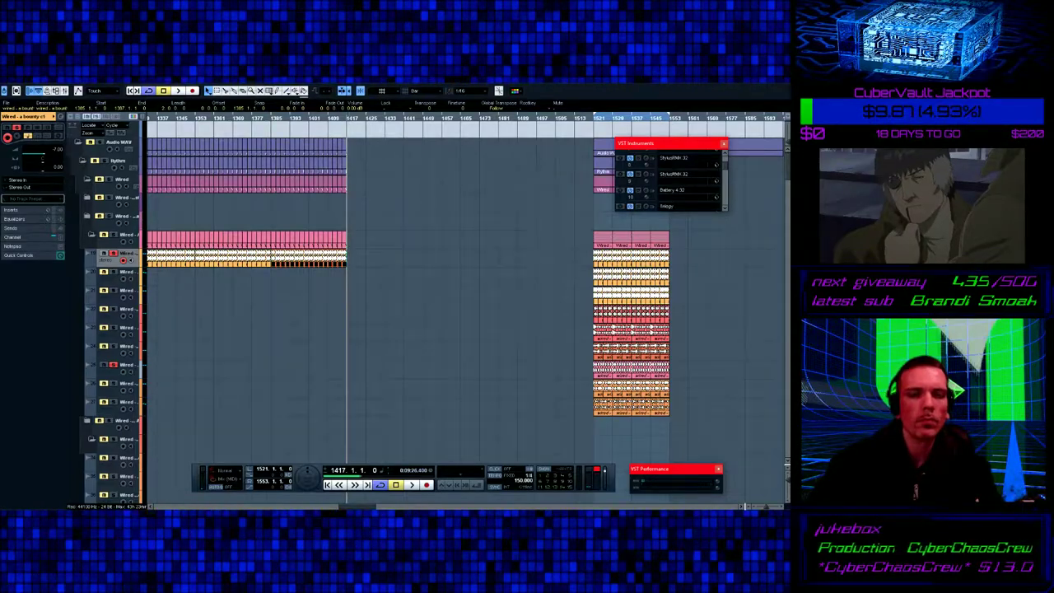
- Paste the copied loop events onto the first Wired loop track at bars 1417, 1449 and 1481
key("ctrl+d")
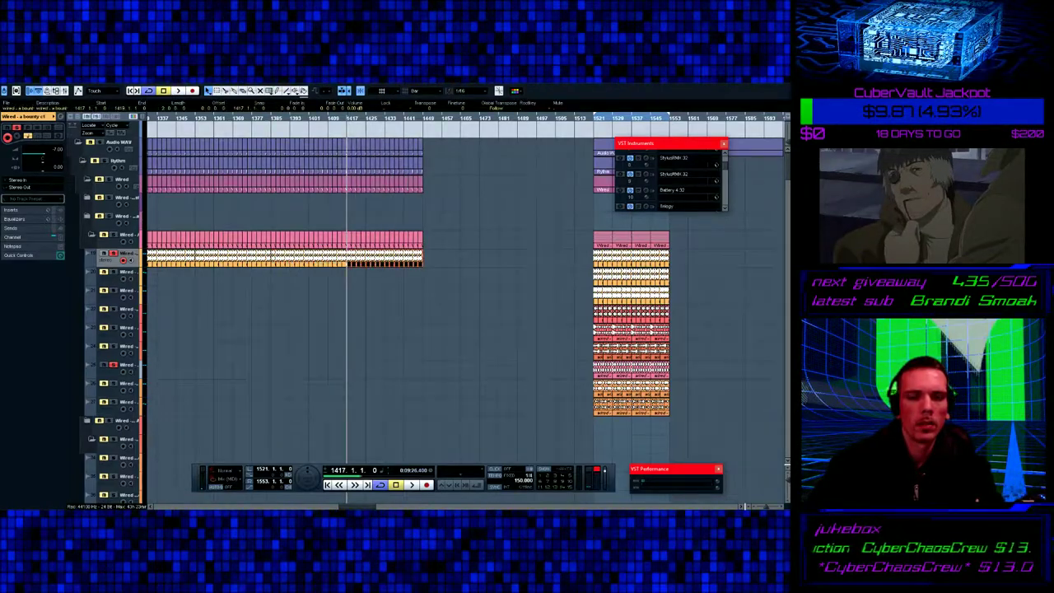
left_click(423, 124)
key("ctrl+v")
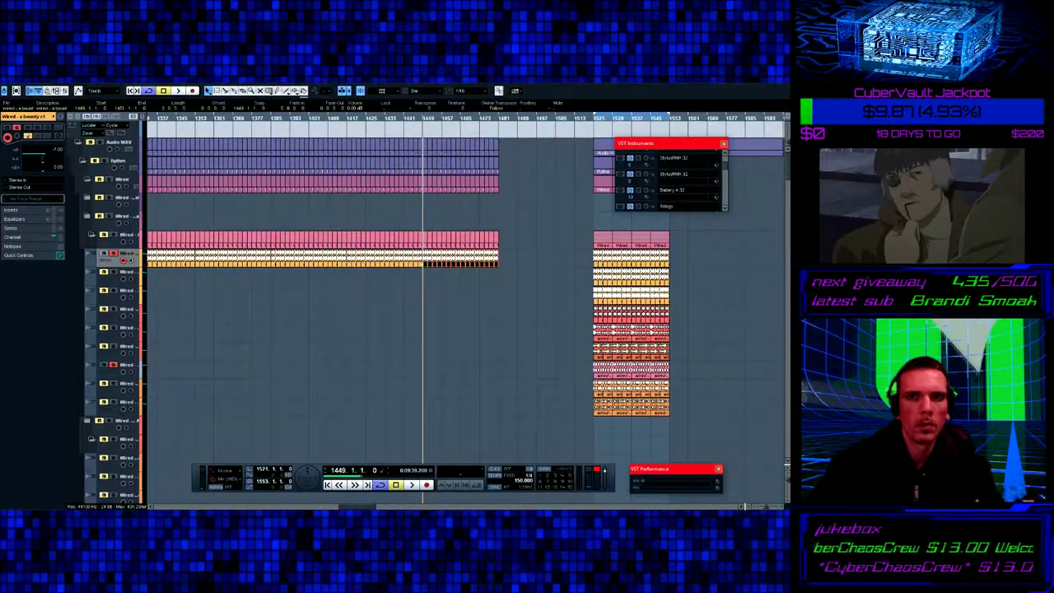
left_click(498, 124)
key("ctrl+shift+a")
key("ctrl+v")
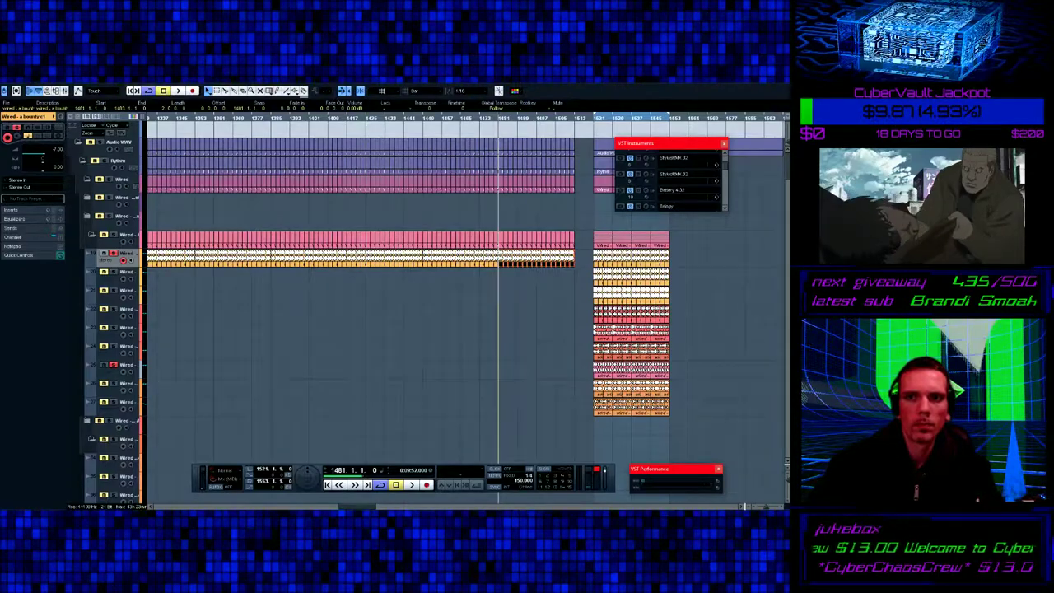
- Play the source block from bar 1521 and audition other Wired loops by changing which tracks are soloed
left_click(592, 121)
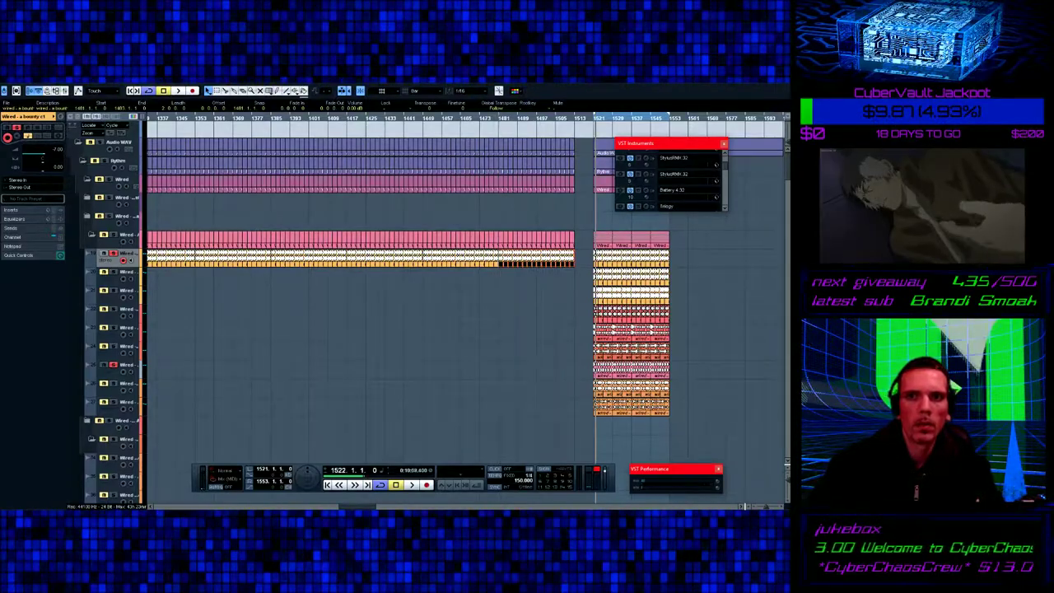
key("KP_Add")
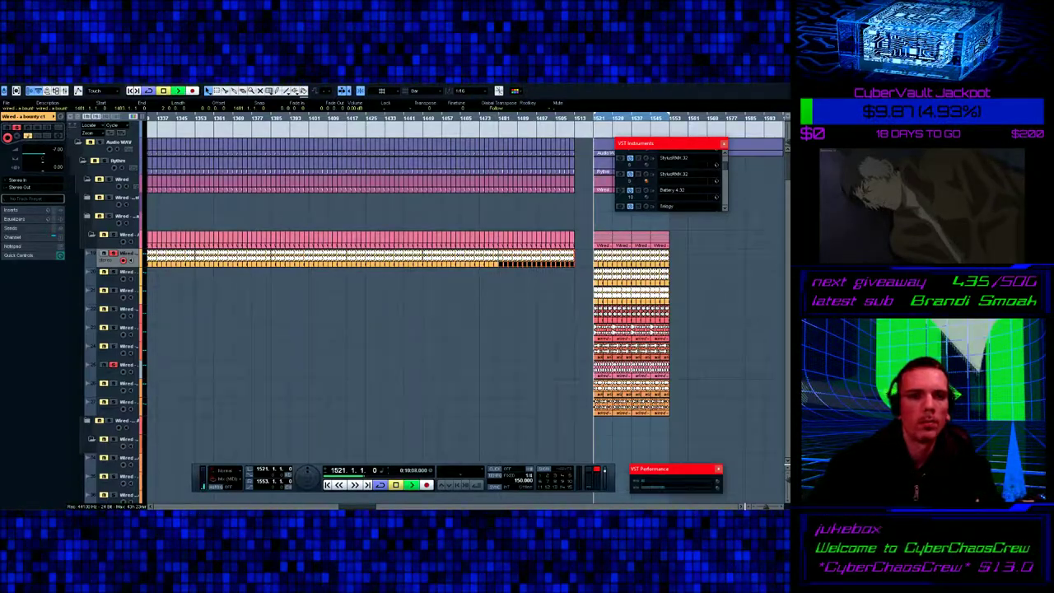
key("space")
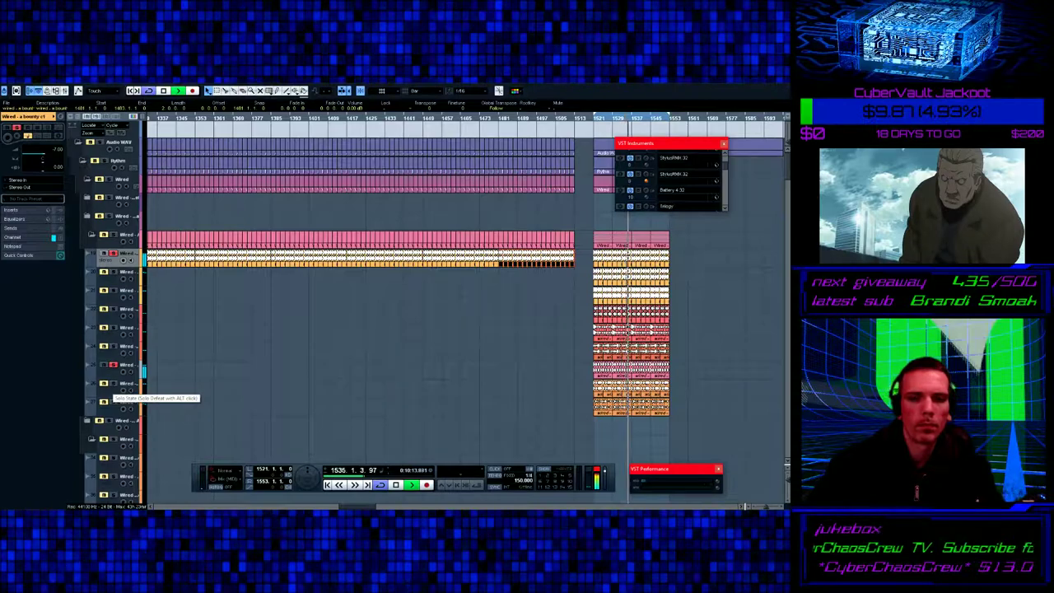
left_click(113, 383)
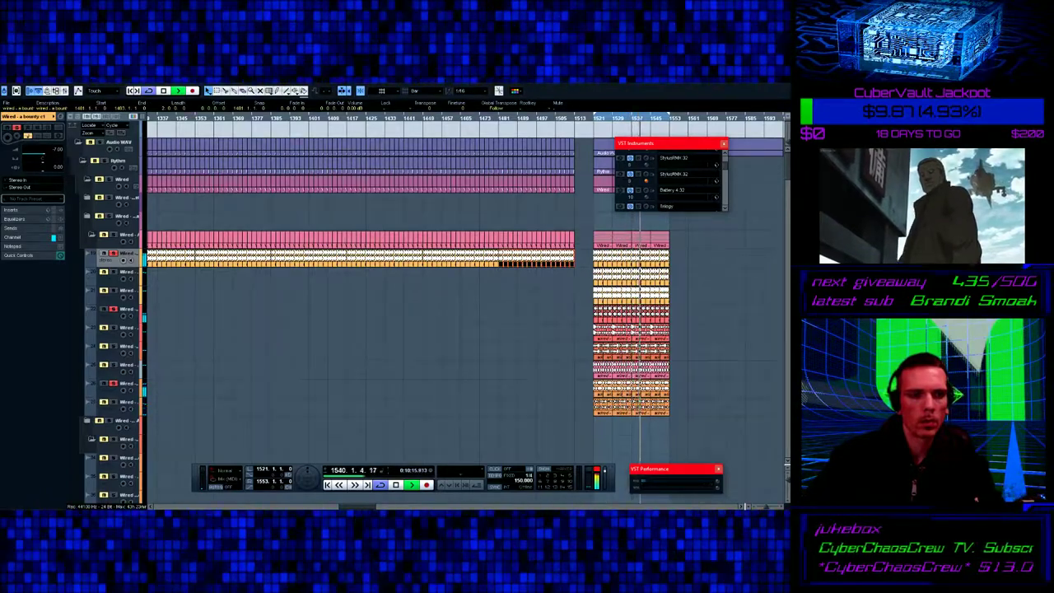
- Copy the third-last Wired loop track's events from bars 1521 to 1553 and paste them onto the same track at bar 1417
left_click(124, 366)
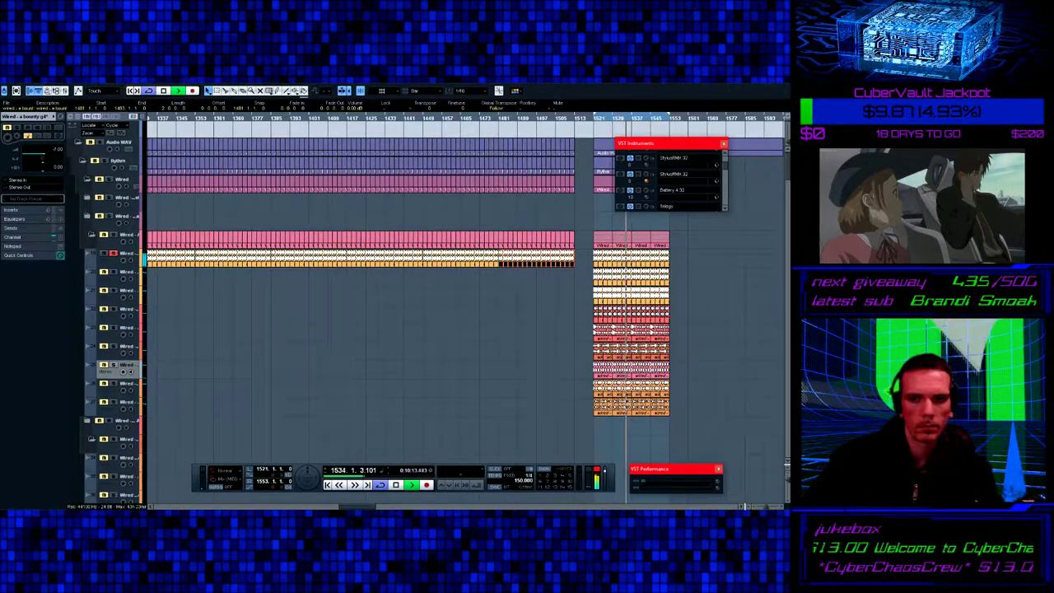
left_click_drag(684, 375, 574, 366)
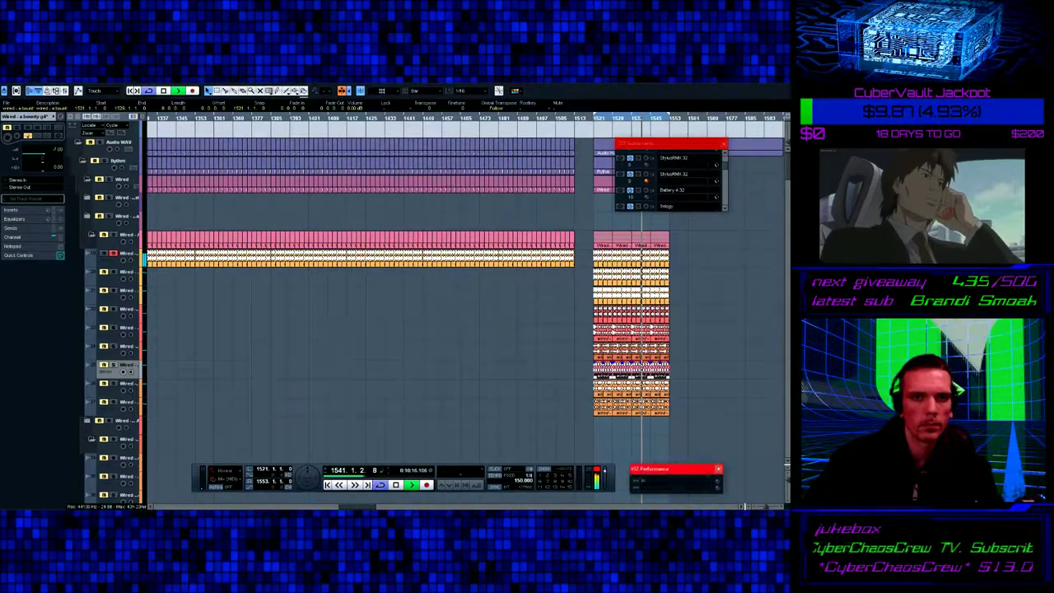
key("space")
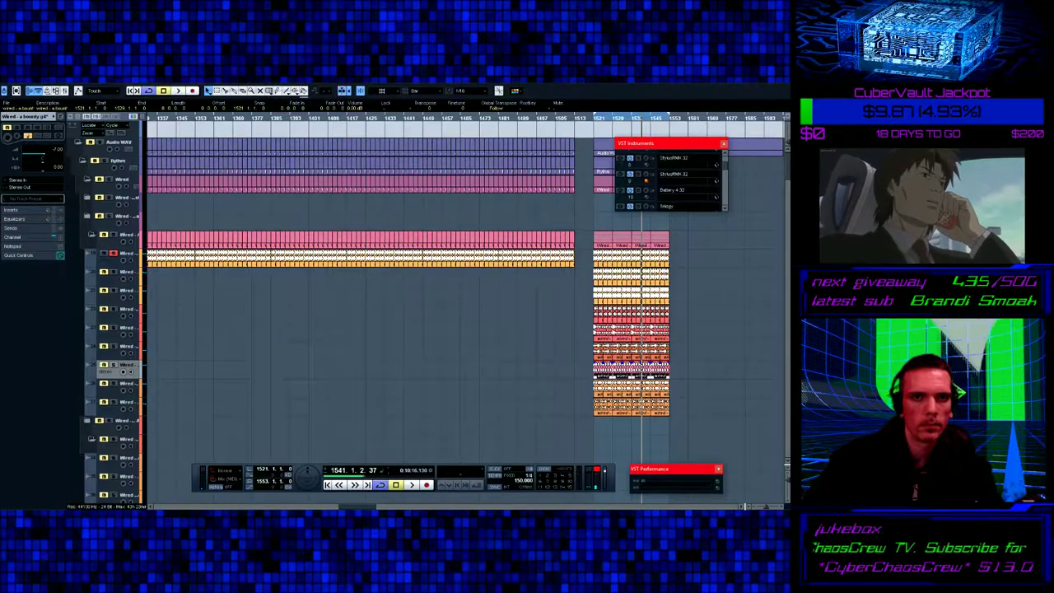
key("KP_0")
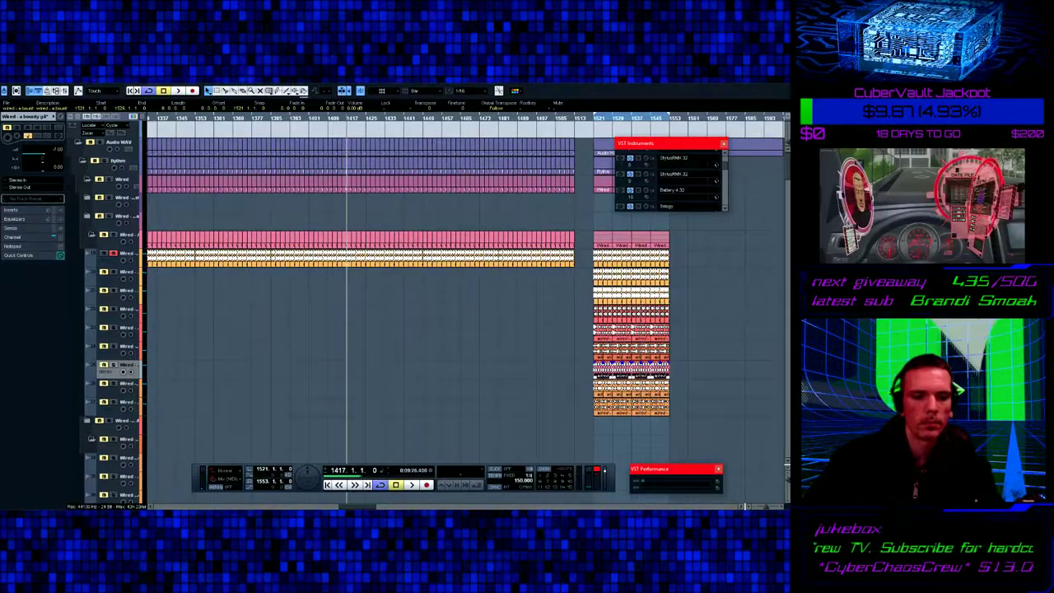
key("ctrl+v")
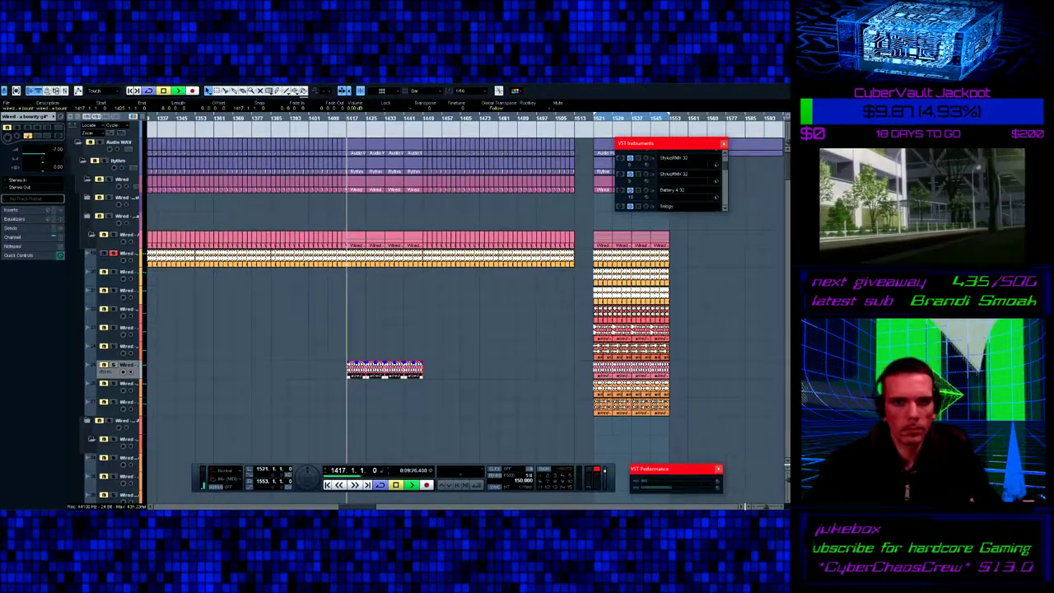
- Solo the third-last Wired loop track and compare the pasted section at bar 1417 with the source block at bar 1521 by playing both
key("space")
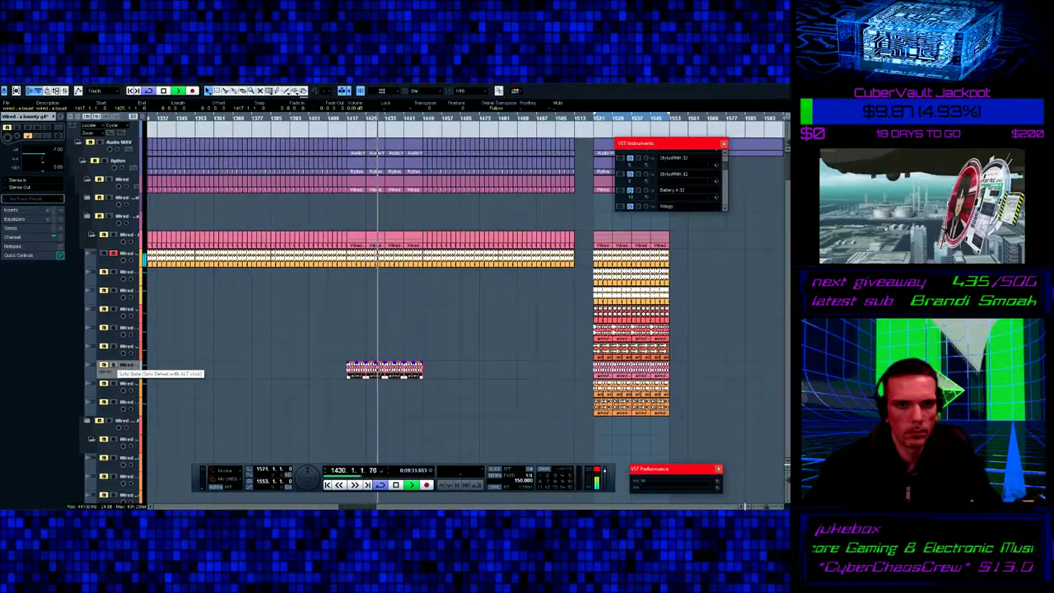
left_click(113, 366)
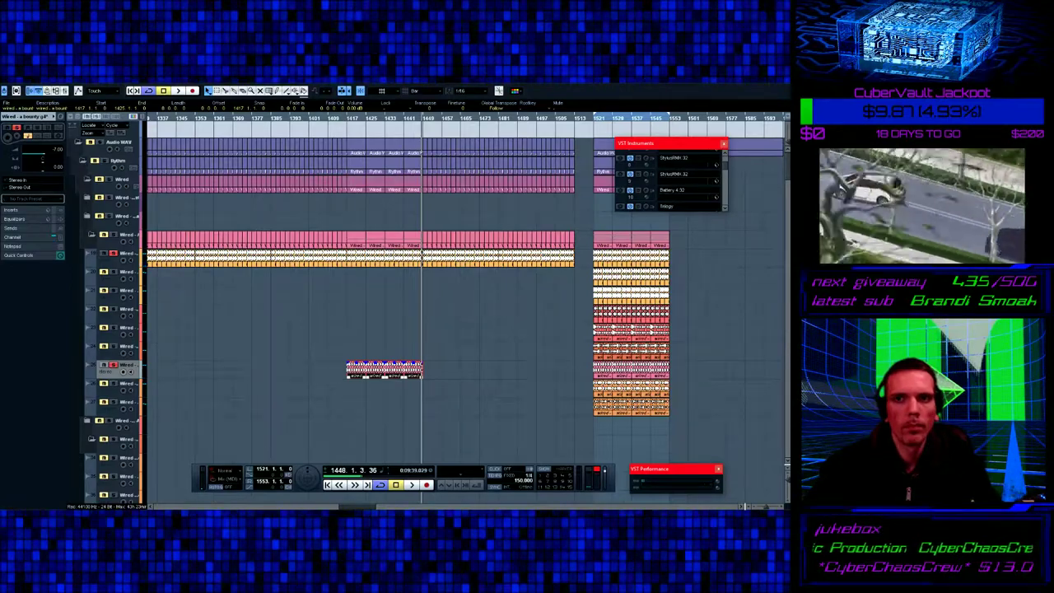
key("KP_1")
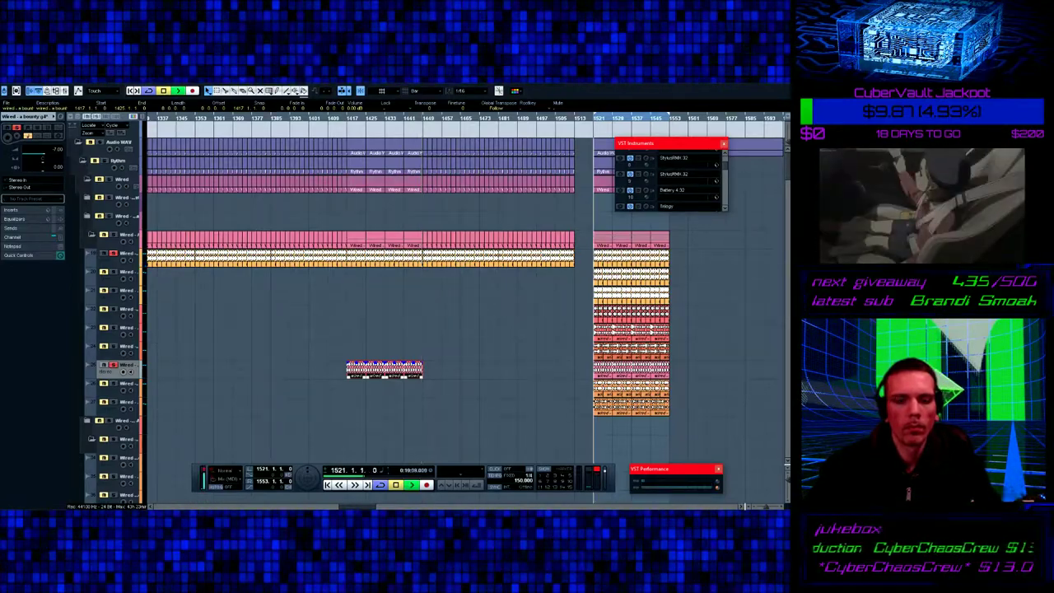
key("space")
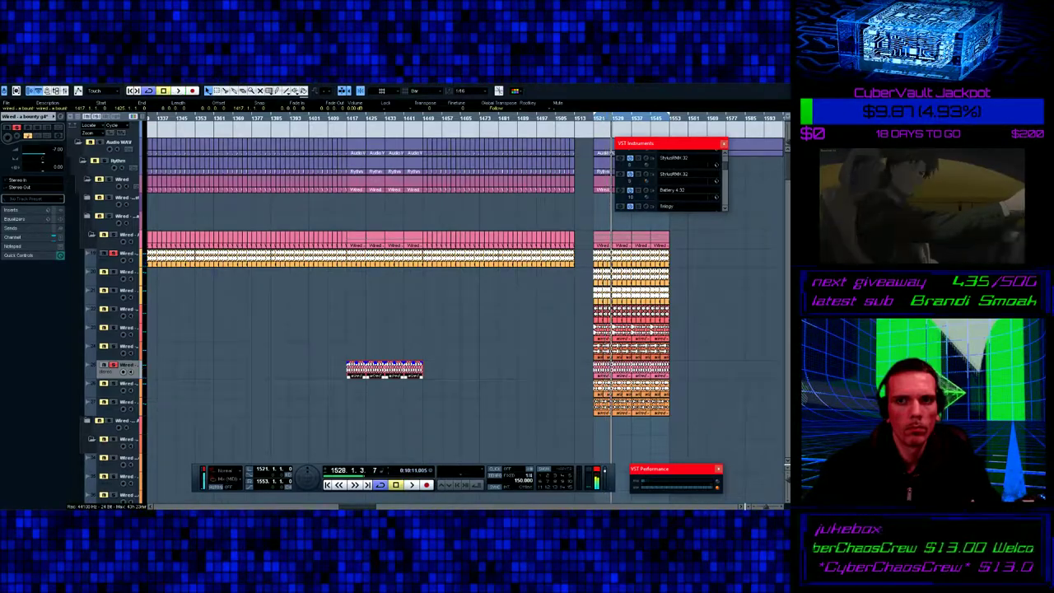
key("space")
key("space")
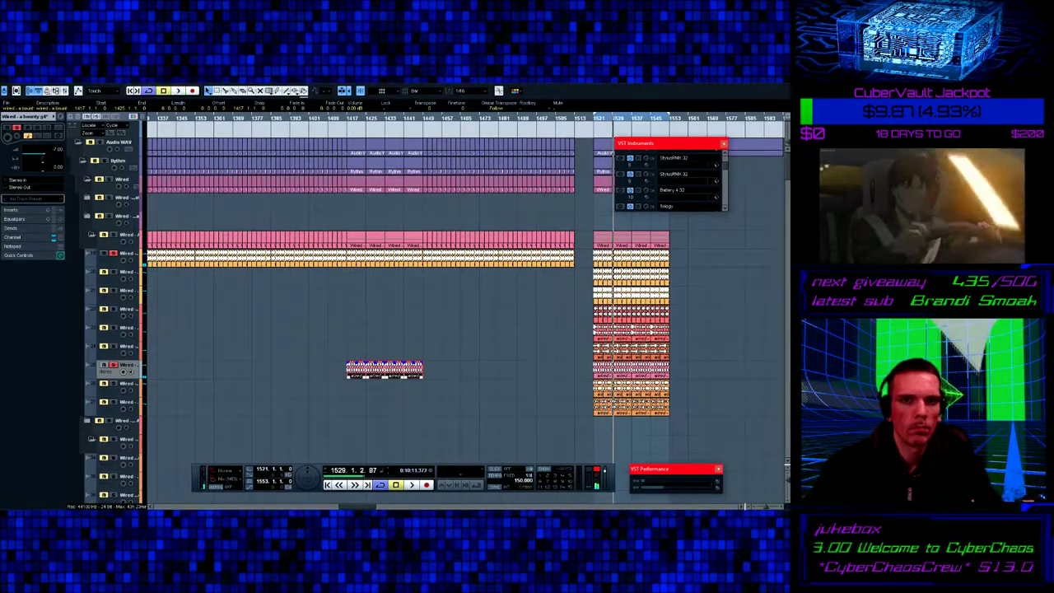
key("l")
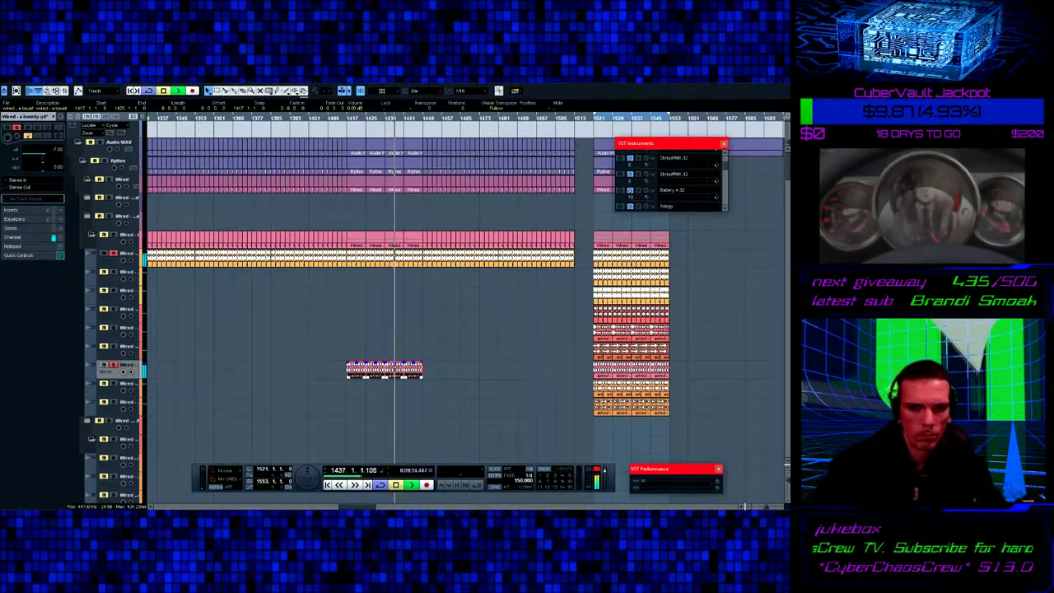
key("space")
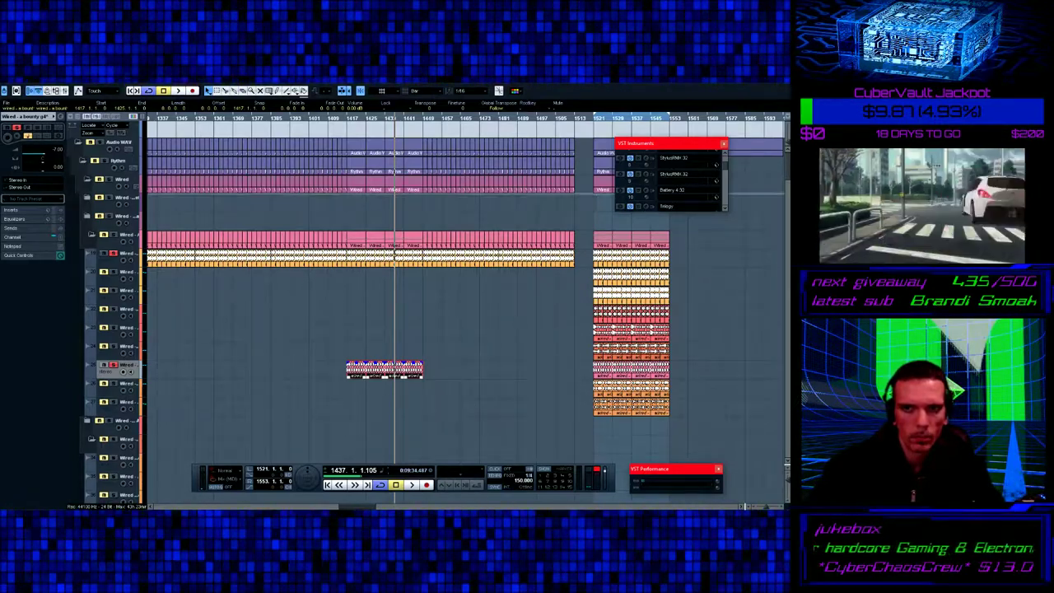
- Audition the second-last Wired loop track from bar 1521 and copy its events from bars 1521 to 1529
double_click(596, 120)
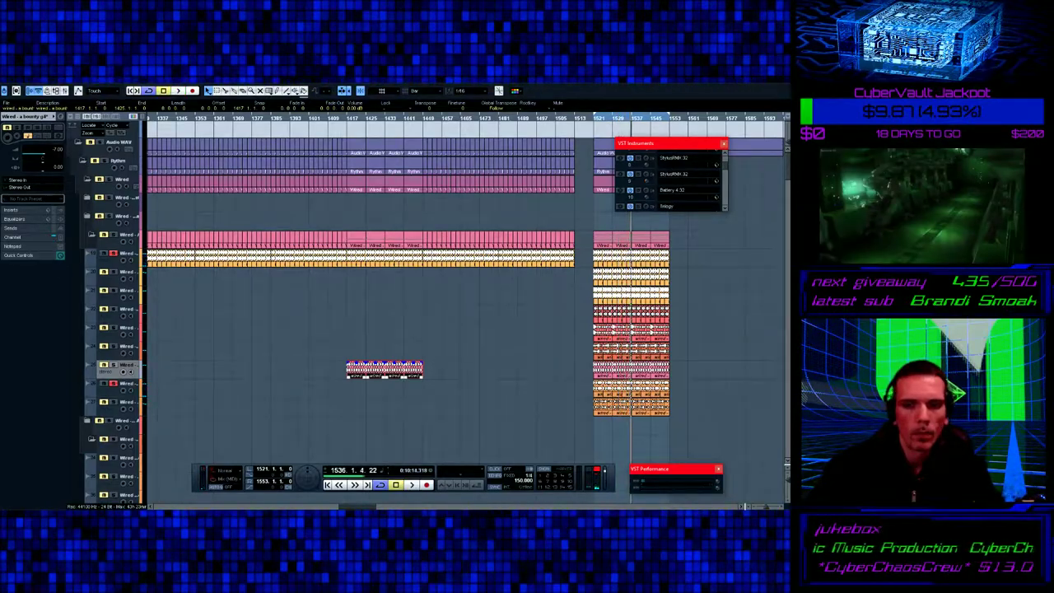
key("ctrl+shift+a")
left_click(602, 384)
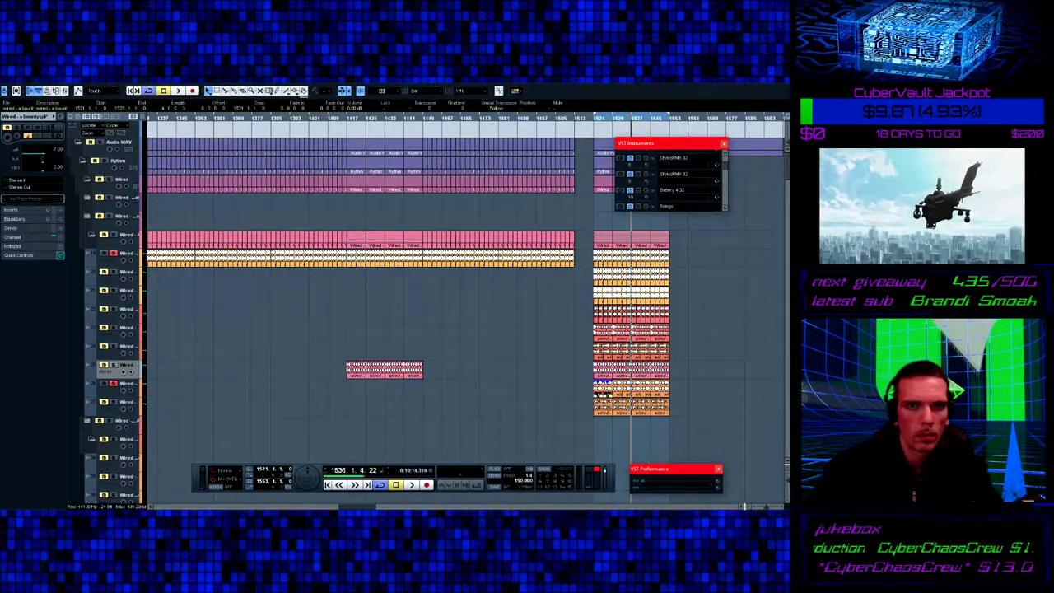
- Paste the copied events at bar 1433 on the second-last Wired loop track, undoing the paste on the track above it
left_click(385, 118)
key("ctrl+shift+a")
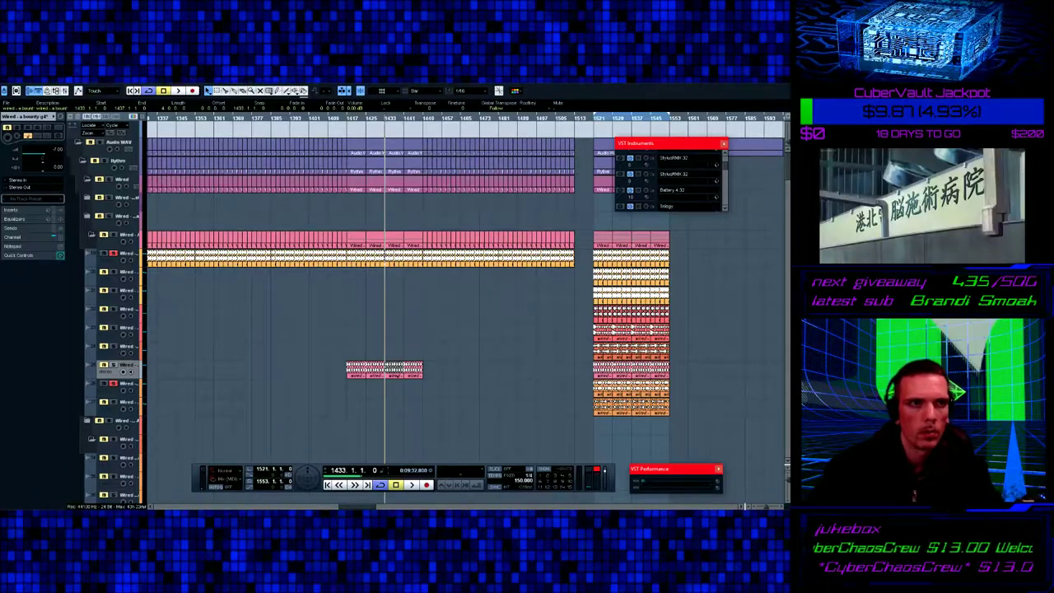
left_click(45, 81)
key("Escape")
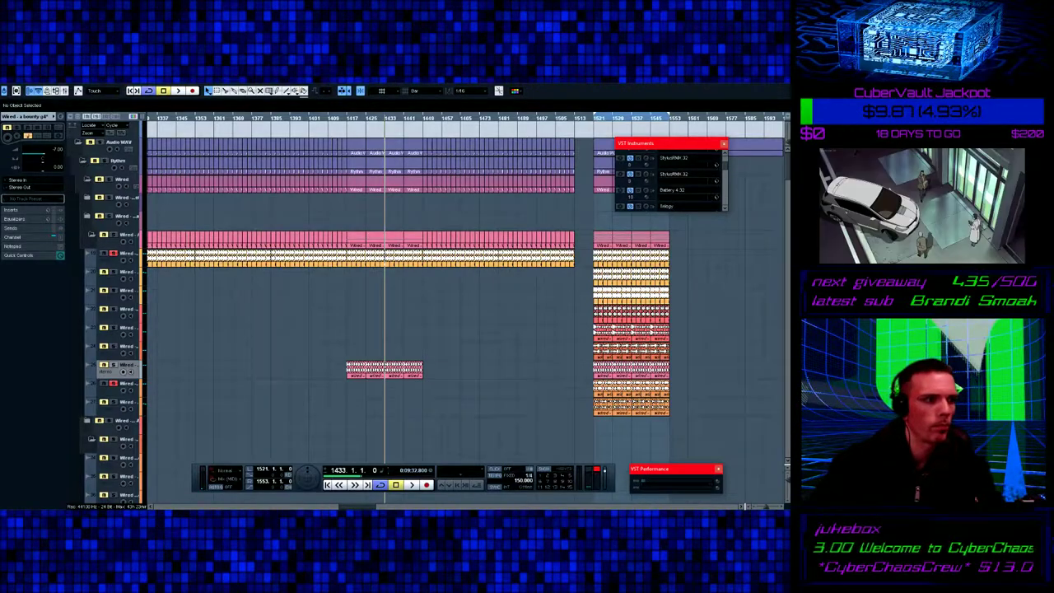
left_click(125, 385)
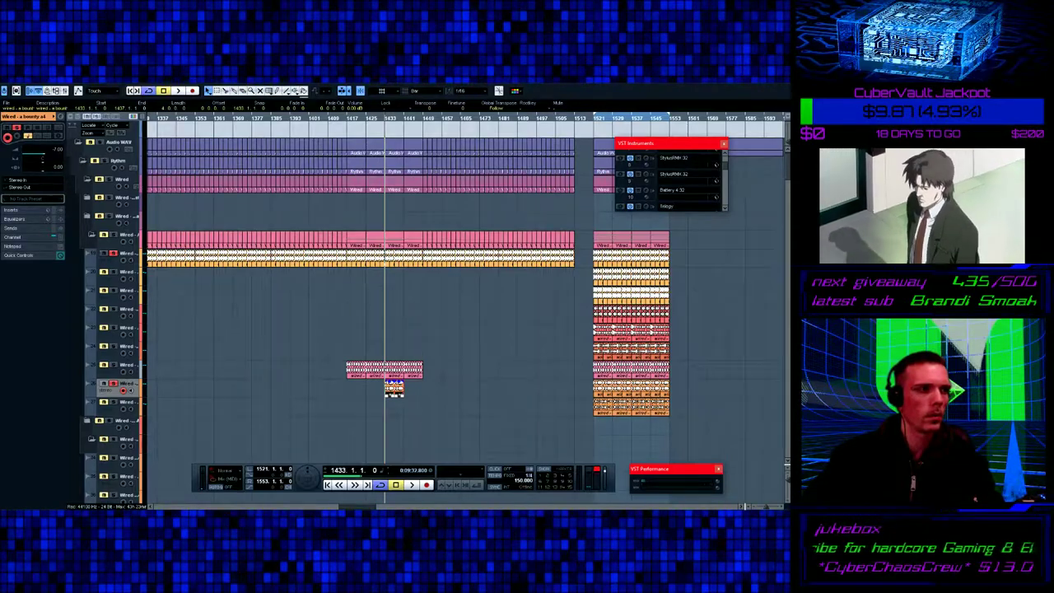
- Delete the third-last Wired loop track's event between bars 1433 and 1441
key("alt+Tab")
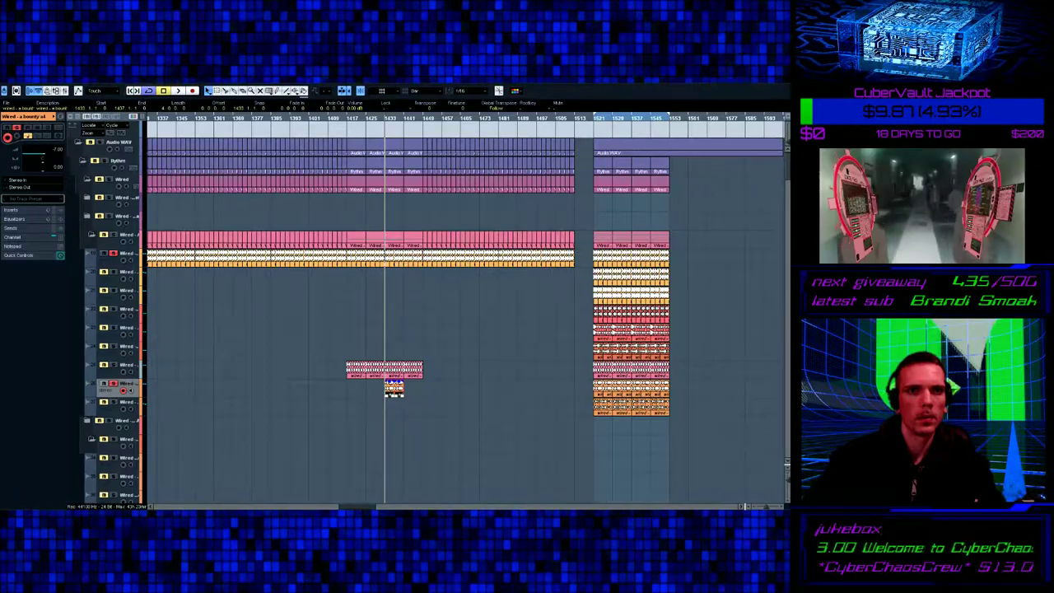
key("alt+Tab")
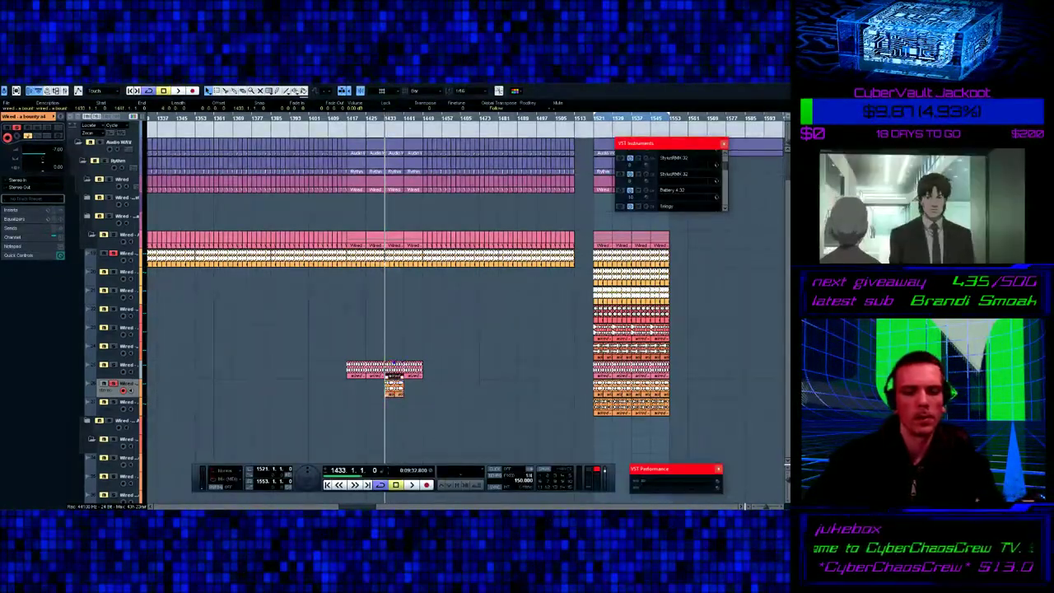
key("Delete")
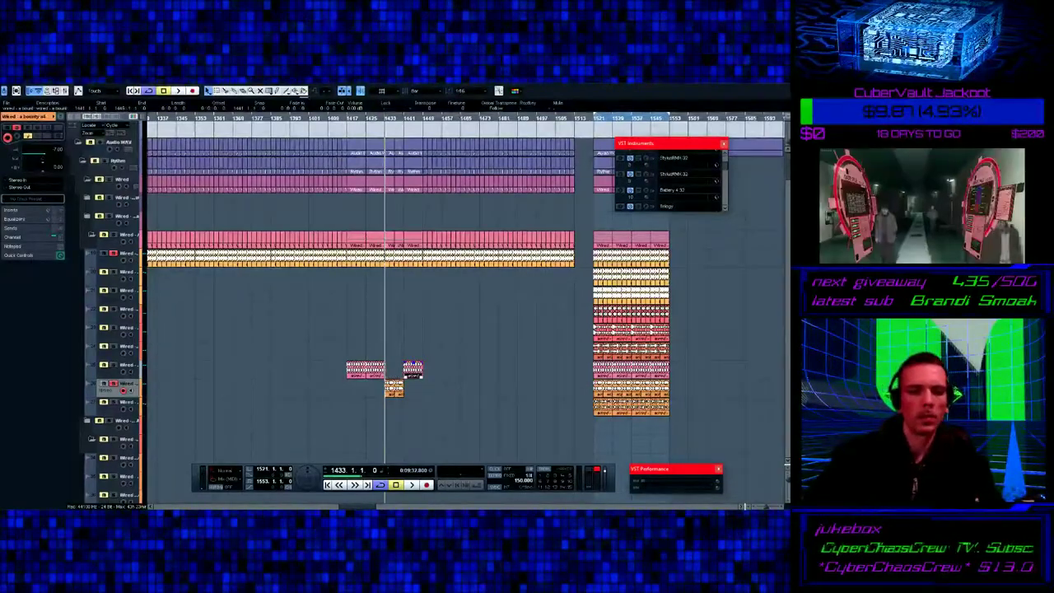
- Copy the third-last Wired loop track's event at bar 1425 and paste it at bar 1449, undoing the paste on the track below
left_click(374, 367)
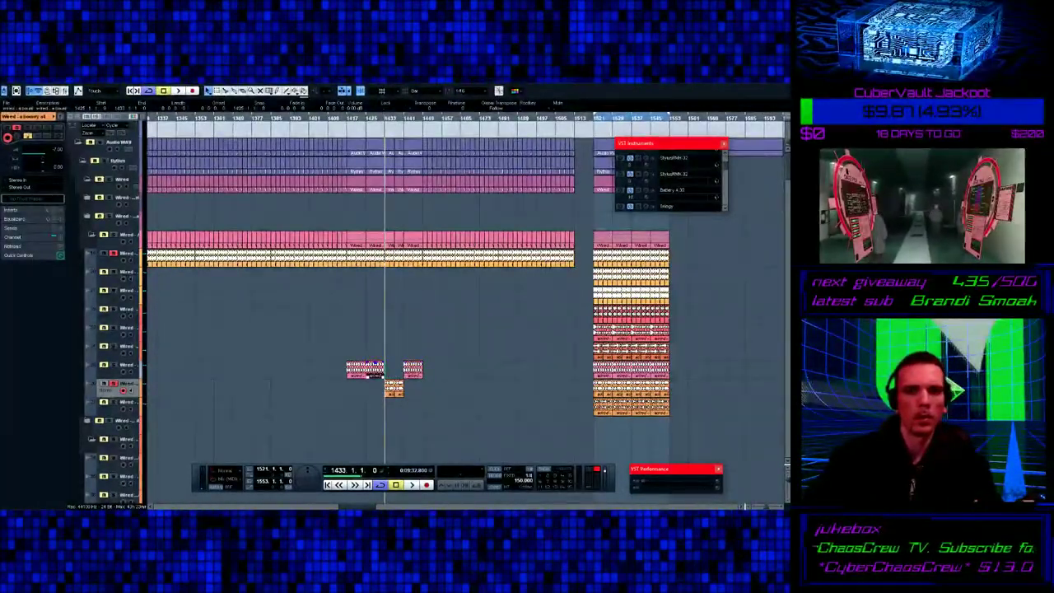
left_click(422, 118)
key("ctrl+v")
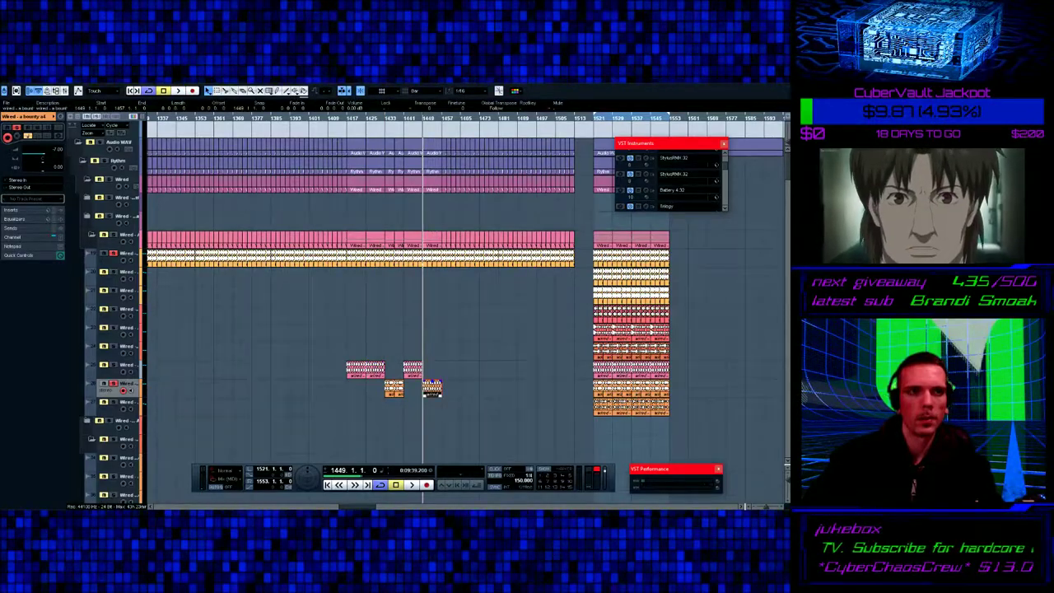
left_click(29, 82)
left_click(50, 88)
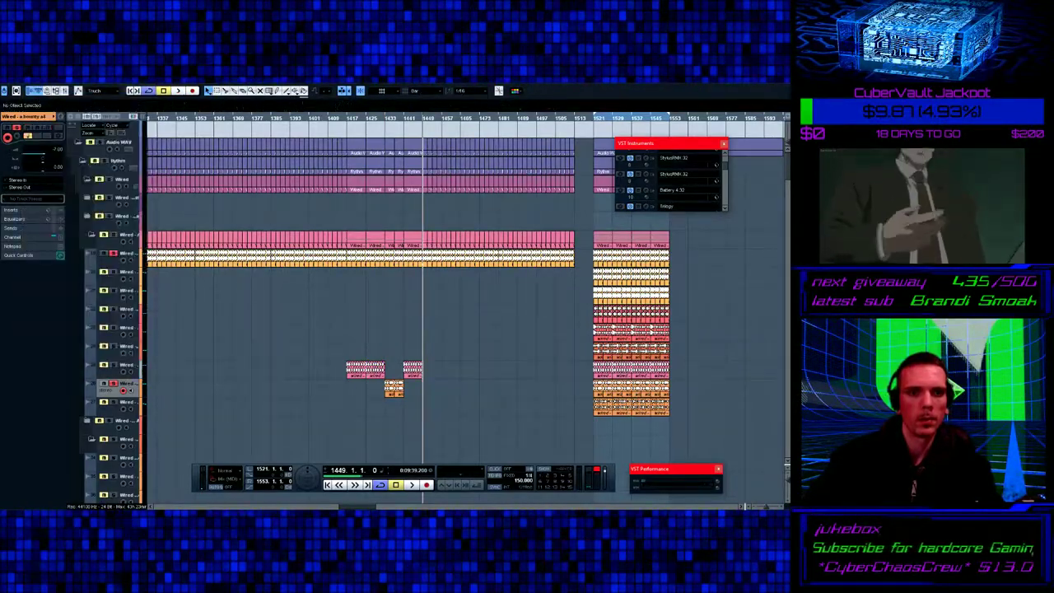
key("Up")
key("ctrl+v")
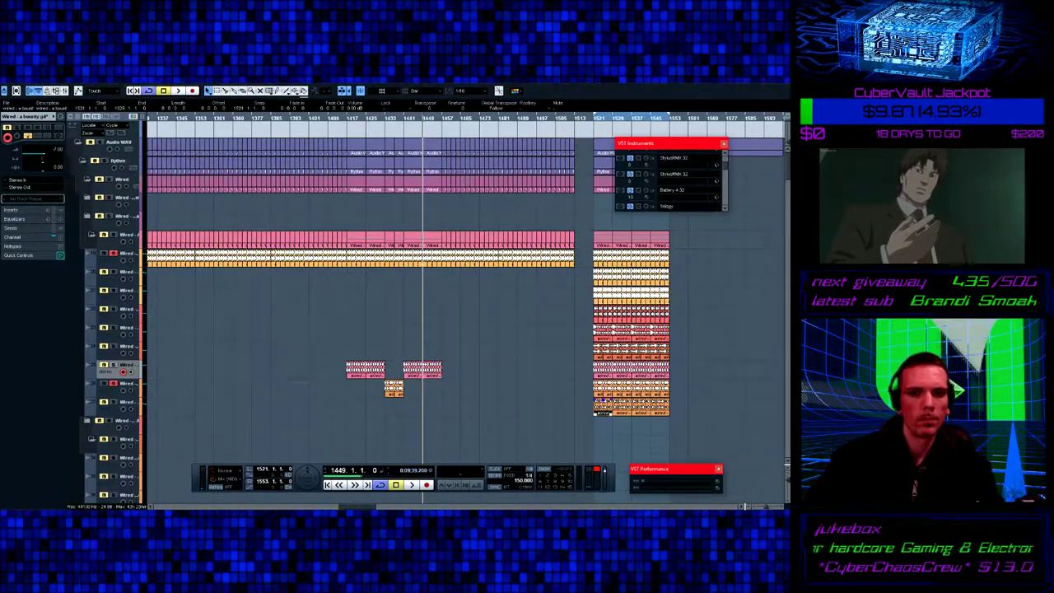
- Paste the last Wired loop's event from bar 1521 onto the second-last Wired loop track at bar 1457, then return the cursor before bar 1417
key("n")
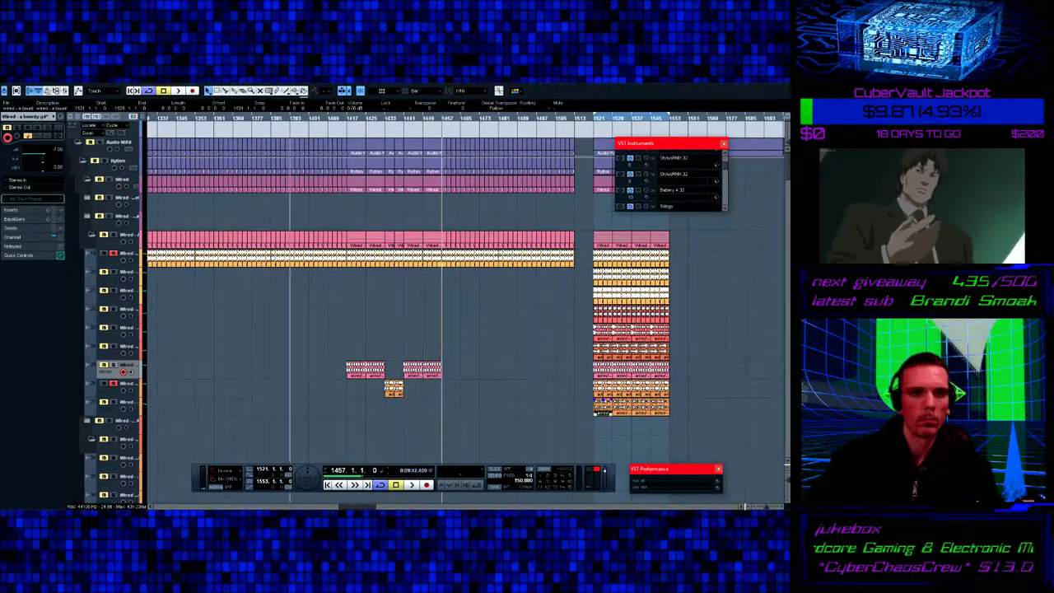
key("Down")
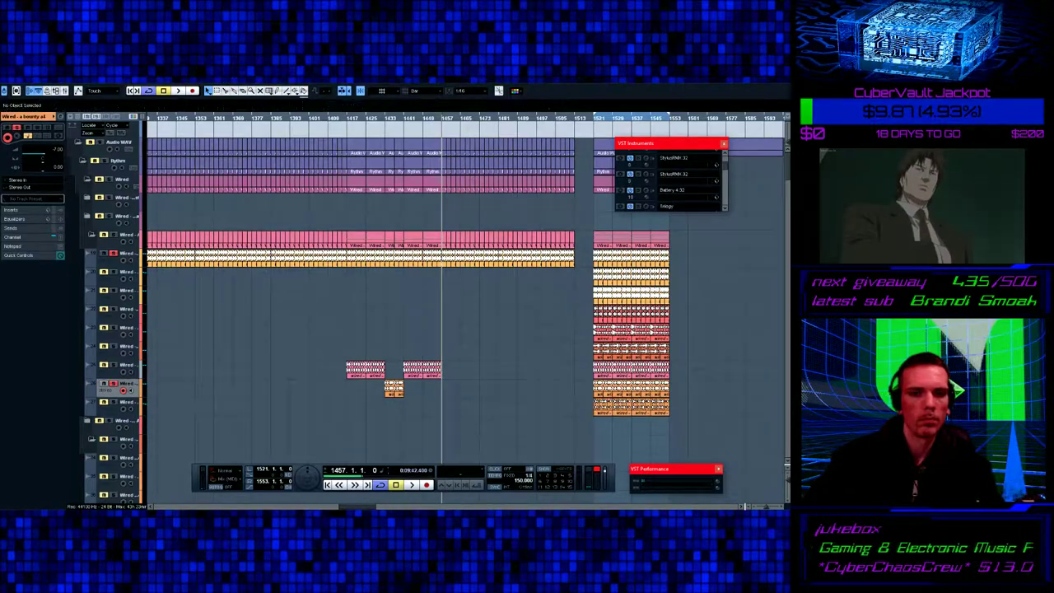
key("ctrl+v")
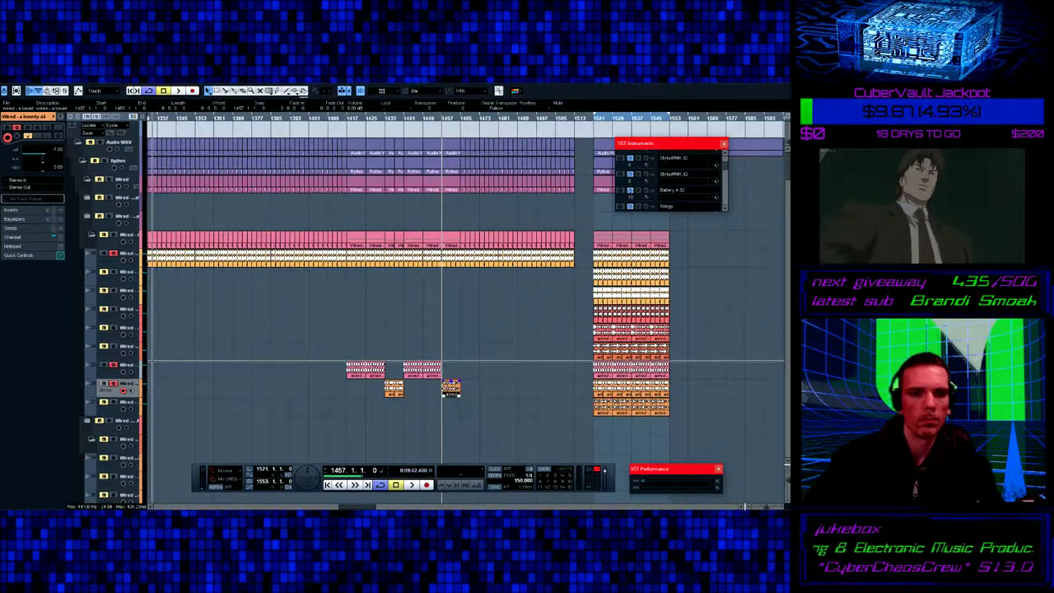
key("KP_0")
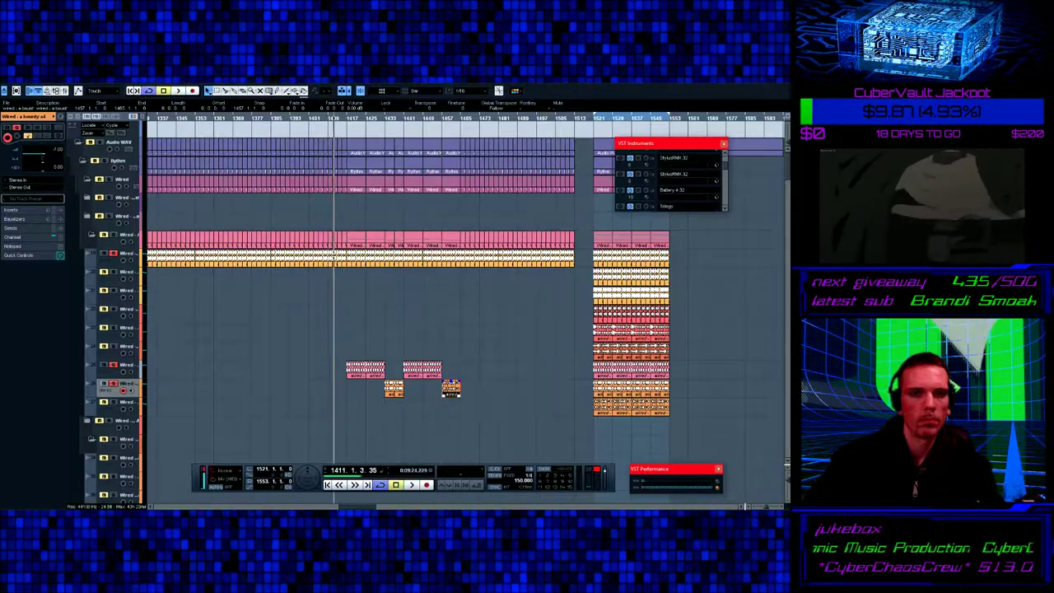
- Audition the passage, undo the paste at bar 1457, and delete the third-last Wired loop's events at bars 1417 and 1449
key("space")
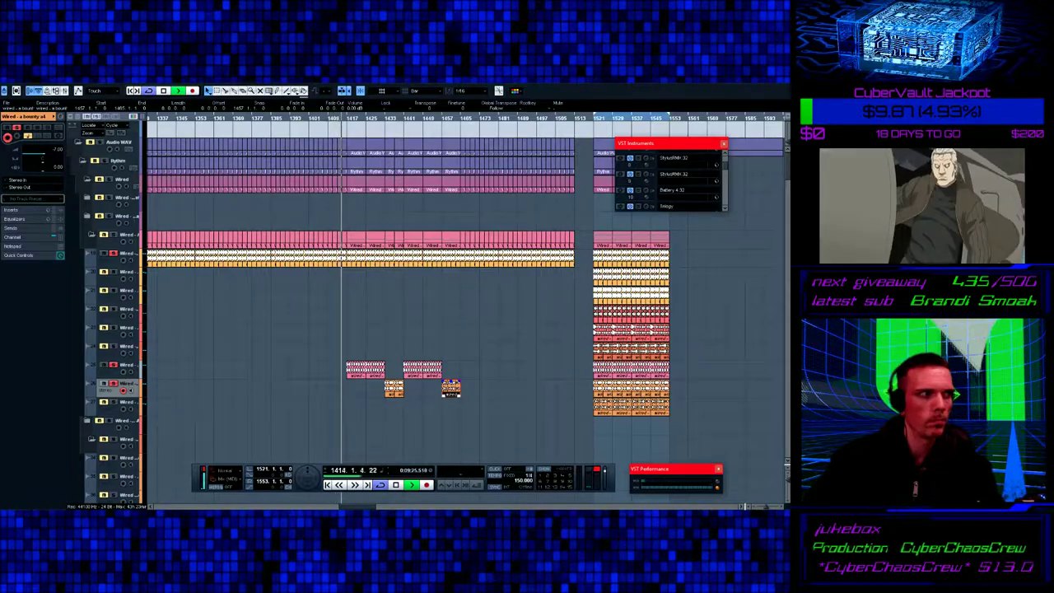
key("space")
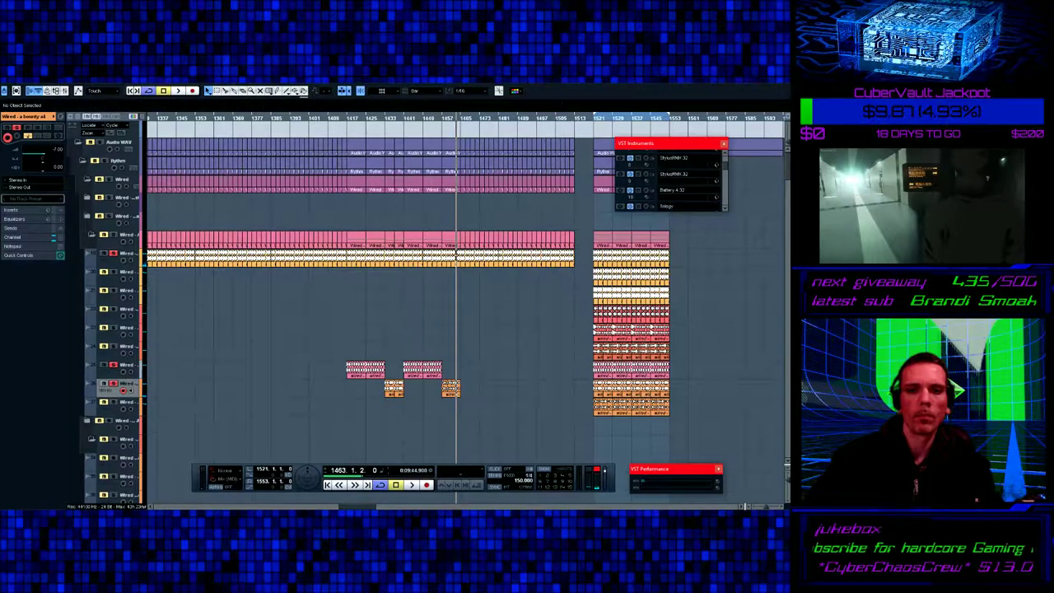
key("ctrl+z")
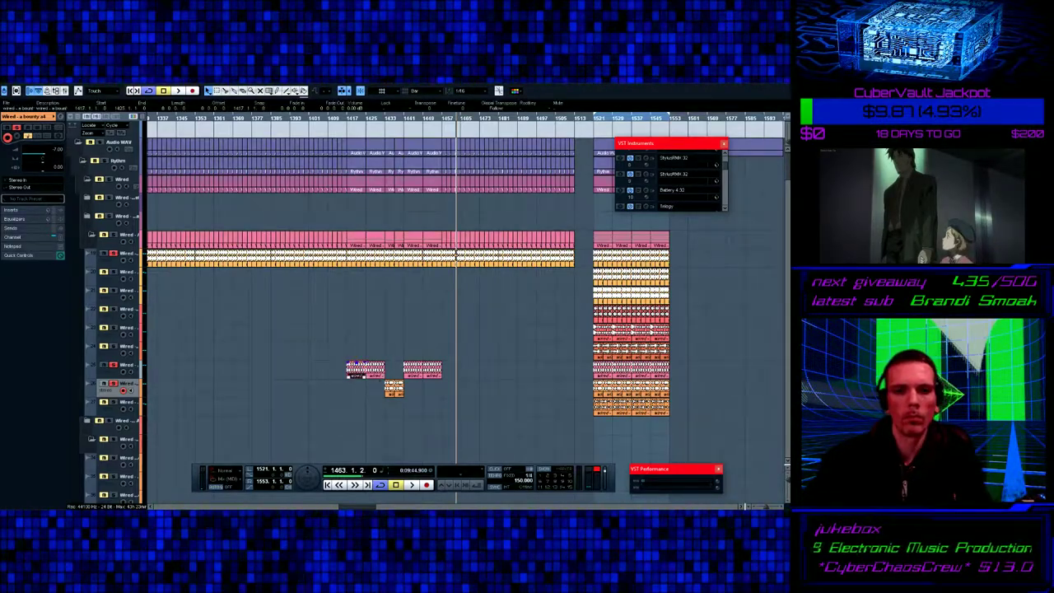
left_click_drag(348, 369, 366, 369)
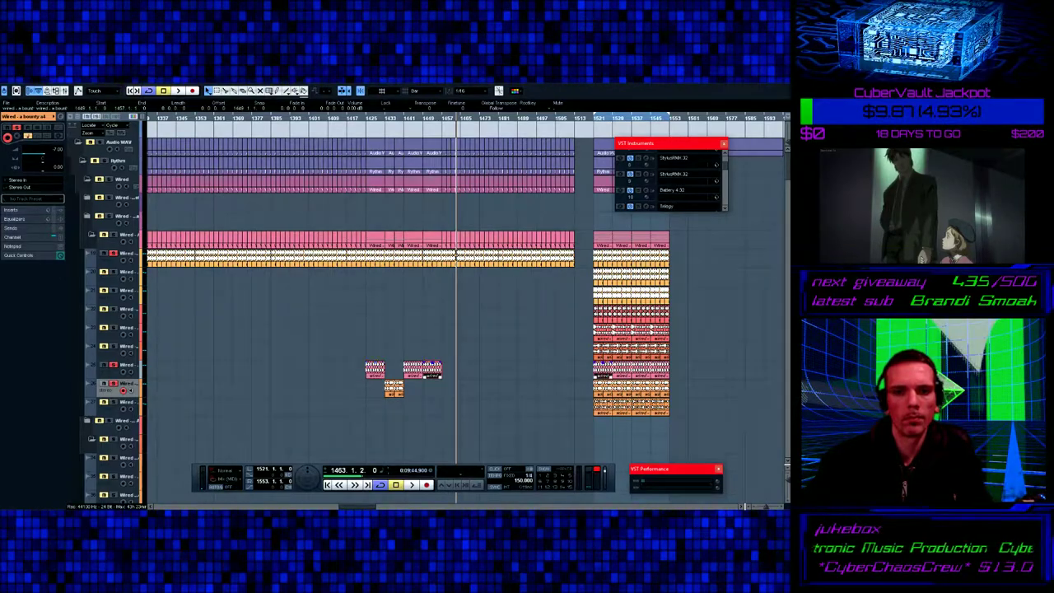
key("Delete")
- Copy the second-last Wired loop's event from bar 1521 and paste it on the same track at bar 1449
left_click(601, 382)
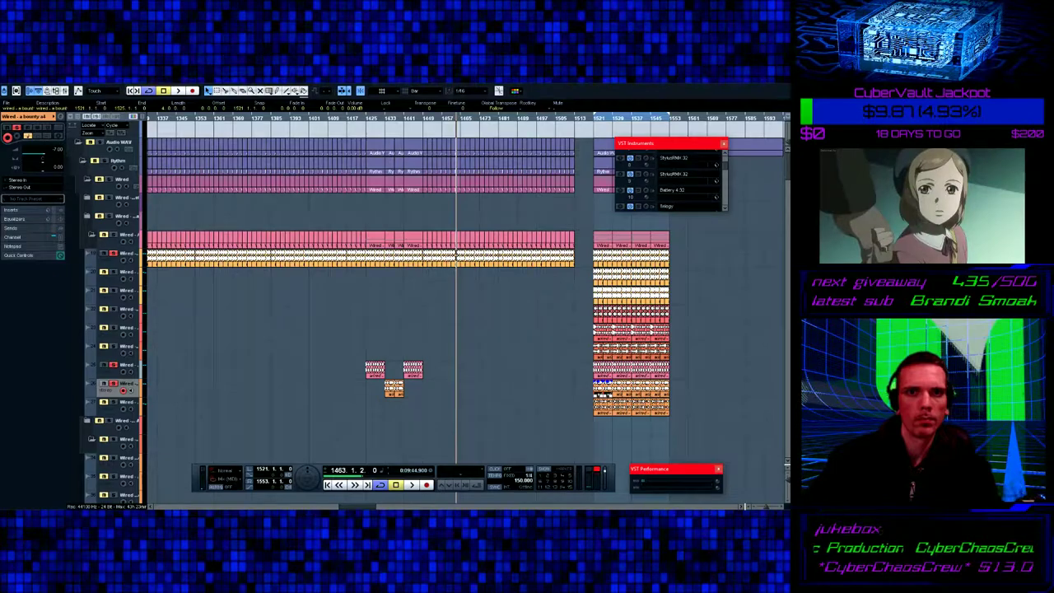
key("KP_0")
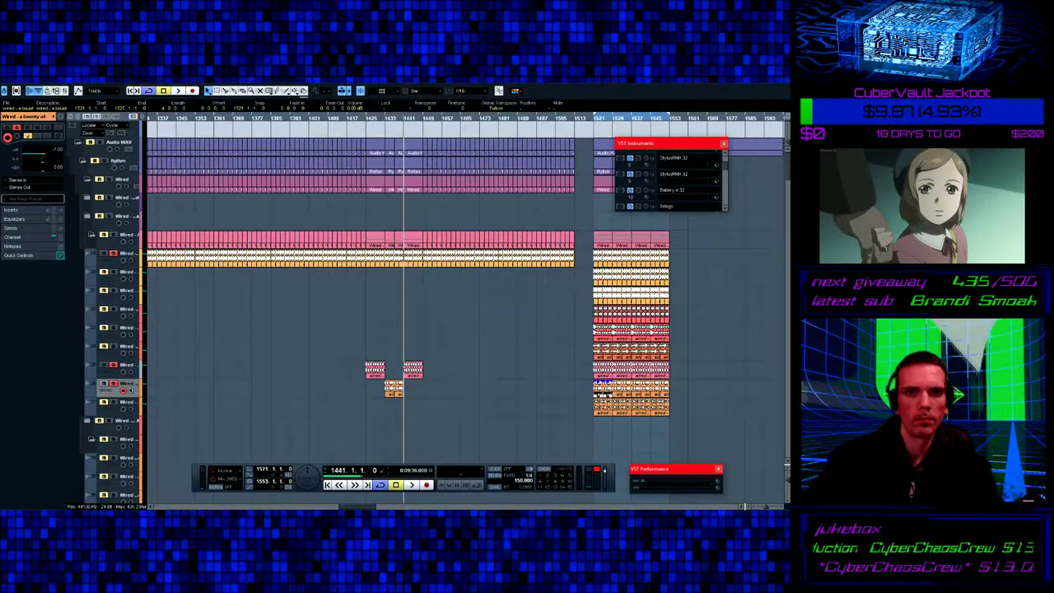
key("space")
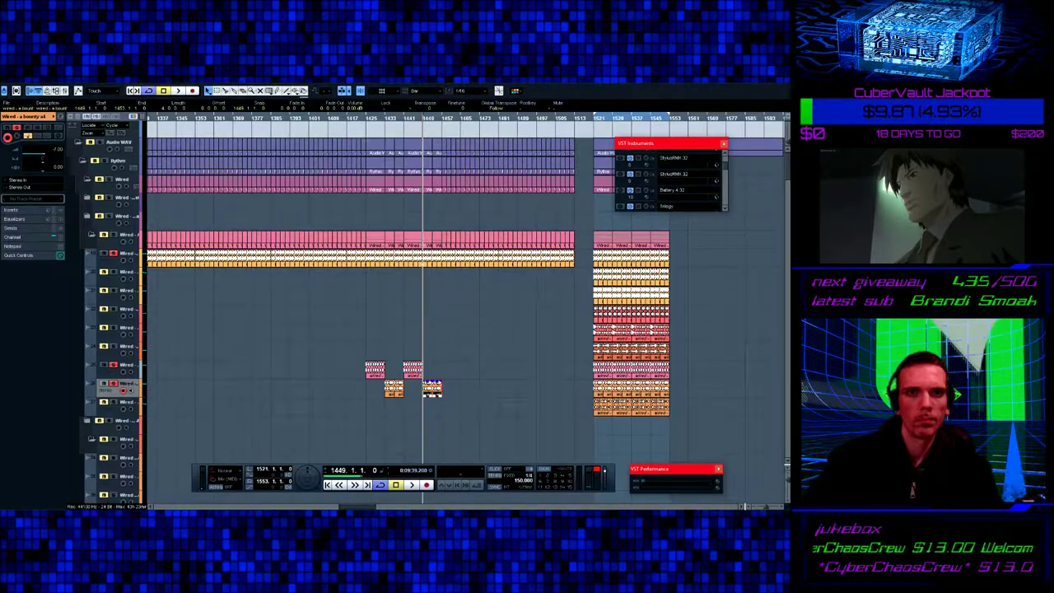
- Audition the new arrangement, then play the source block from bar 1521 with the first Wired loop soloed alongside different lower loops
key("KP_Subtract")
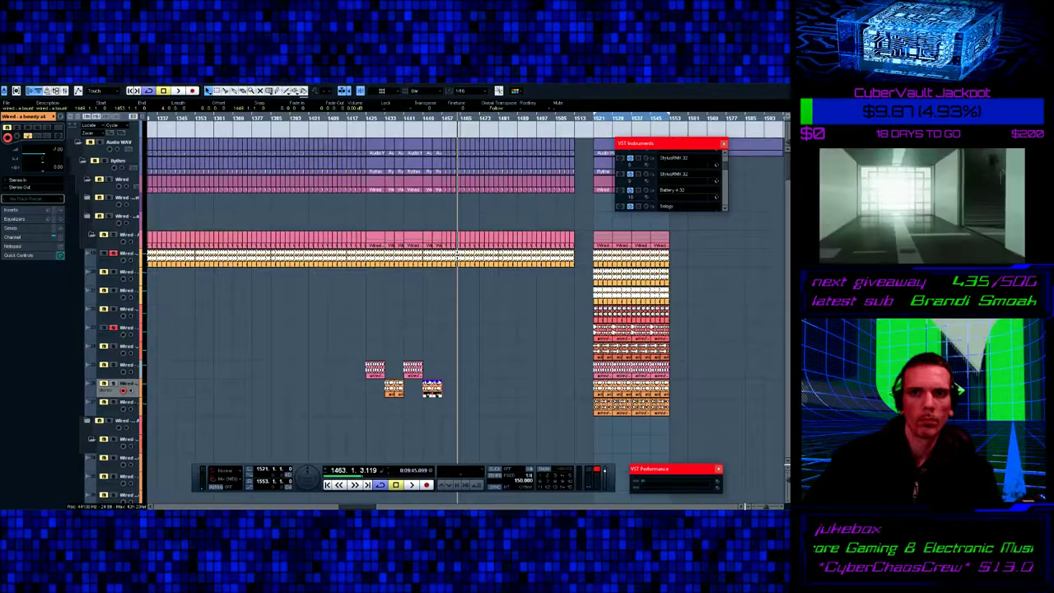
key("KP_1")
key("space")
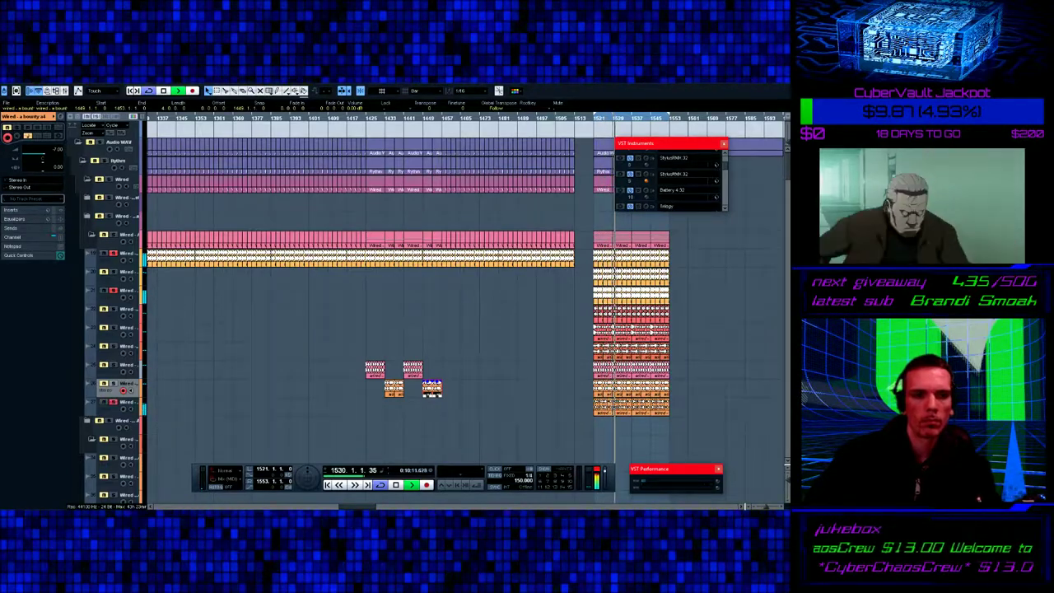
left_click(126, 272)
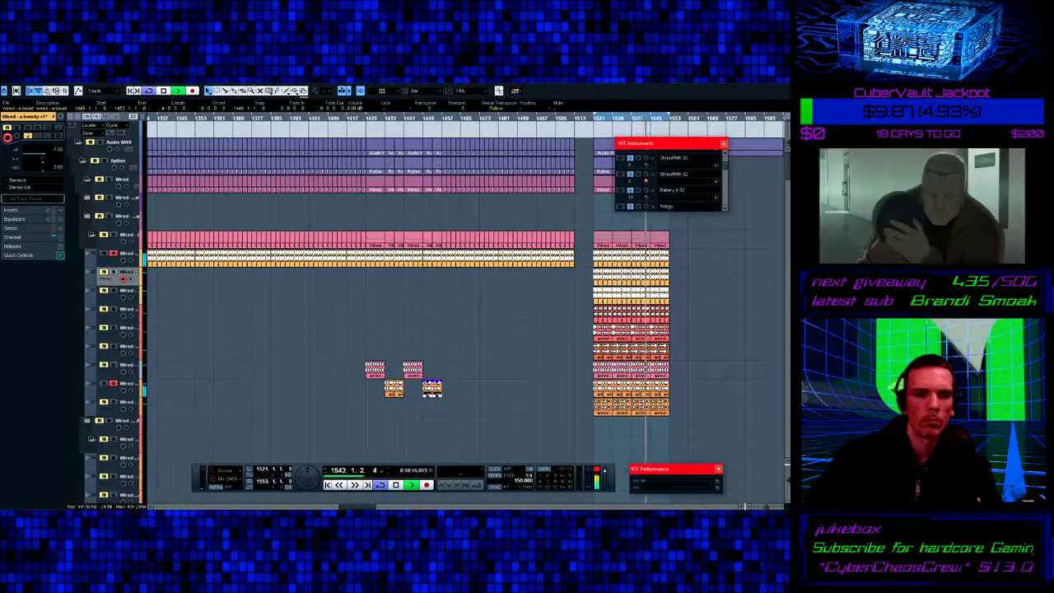
left_click(124, 386)
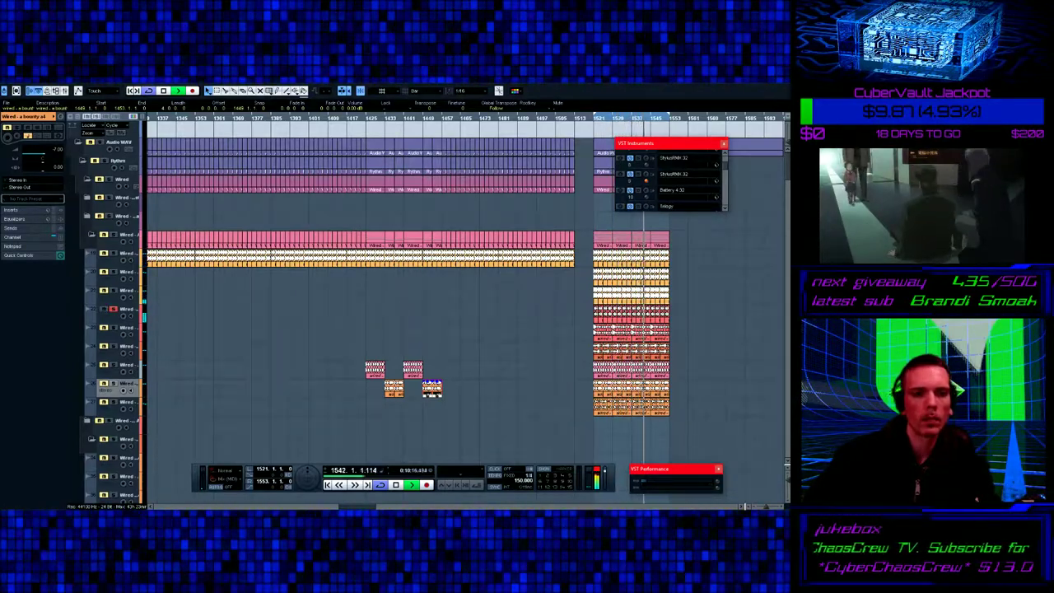
- Audition the third, fourth and fifth Wired loops solo in the source block, then the fourth together with the first
left_click(113, 327)
left_click(113, 309)
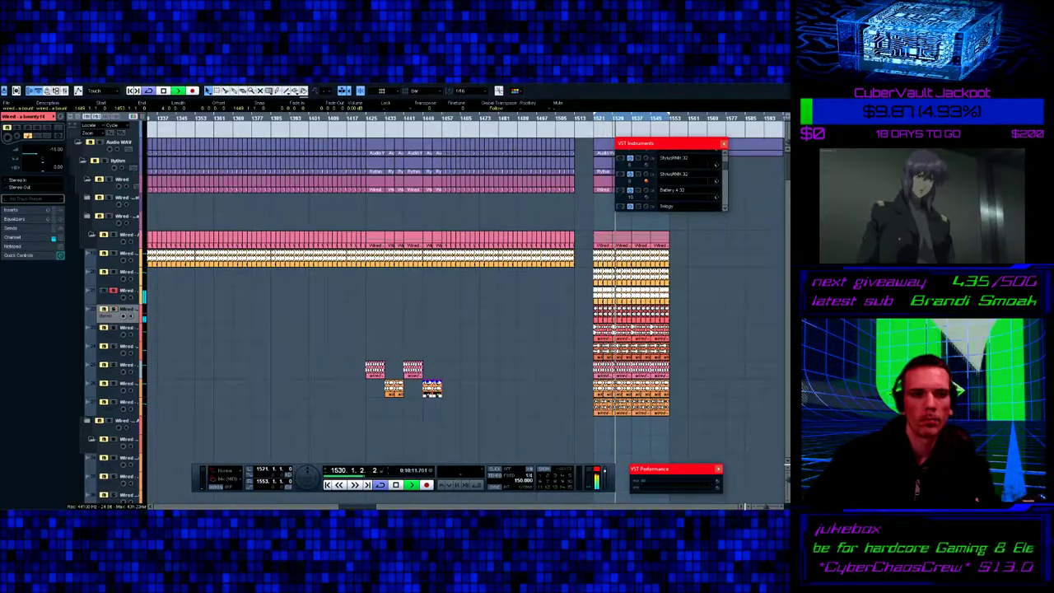
key("Up")
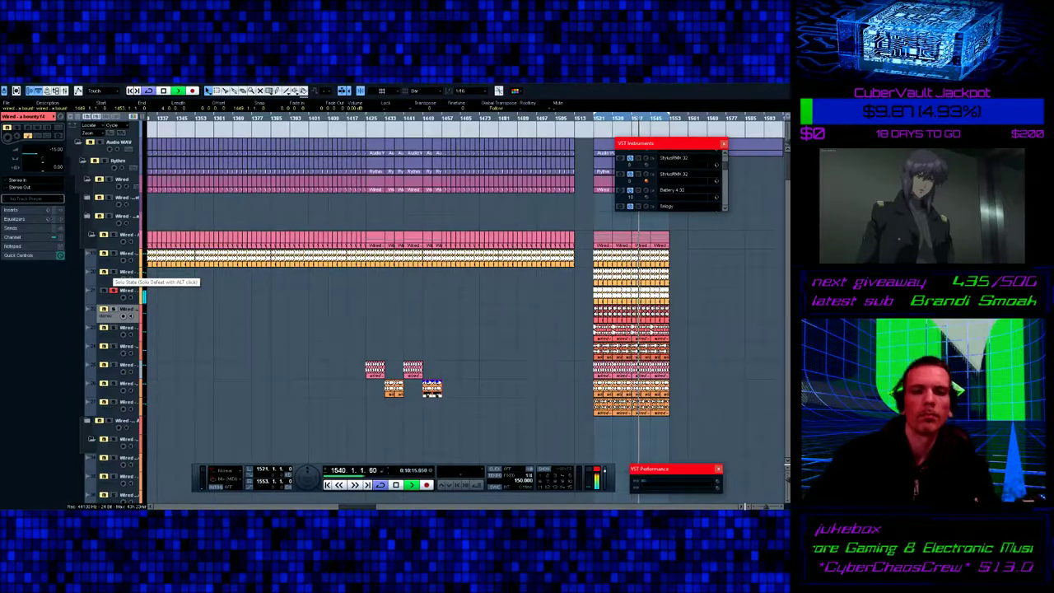
left_click(113, 272)
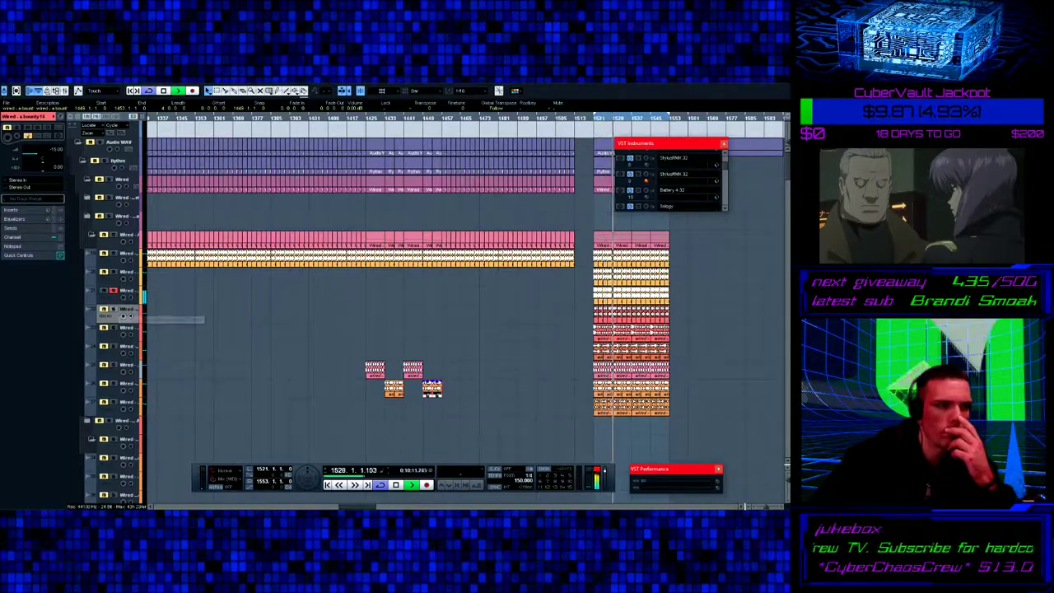
key("alt+Tab")
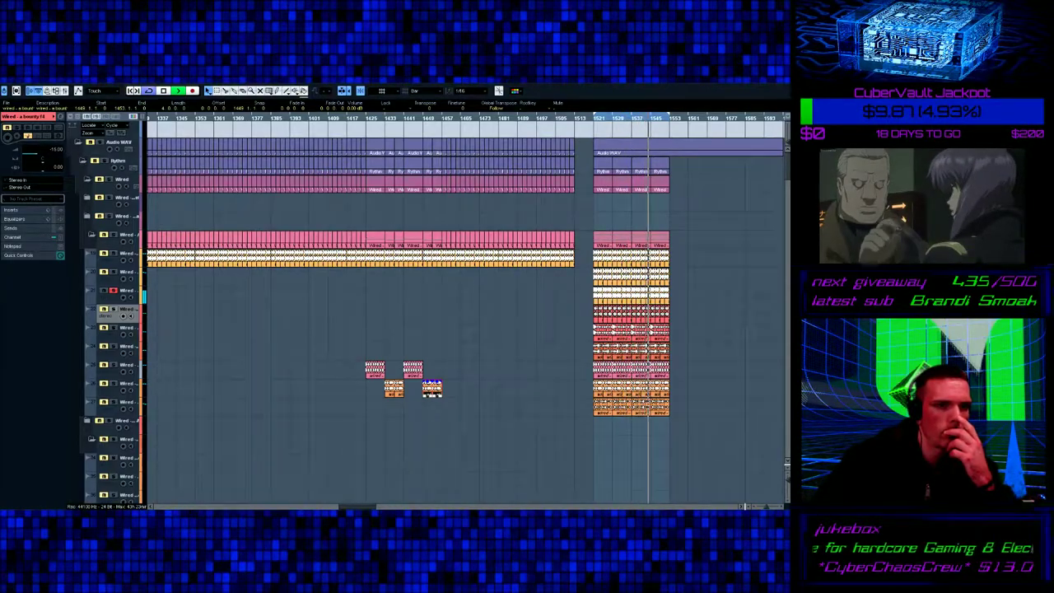
key("alt+Tab")
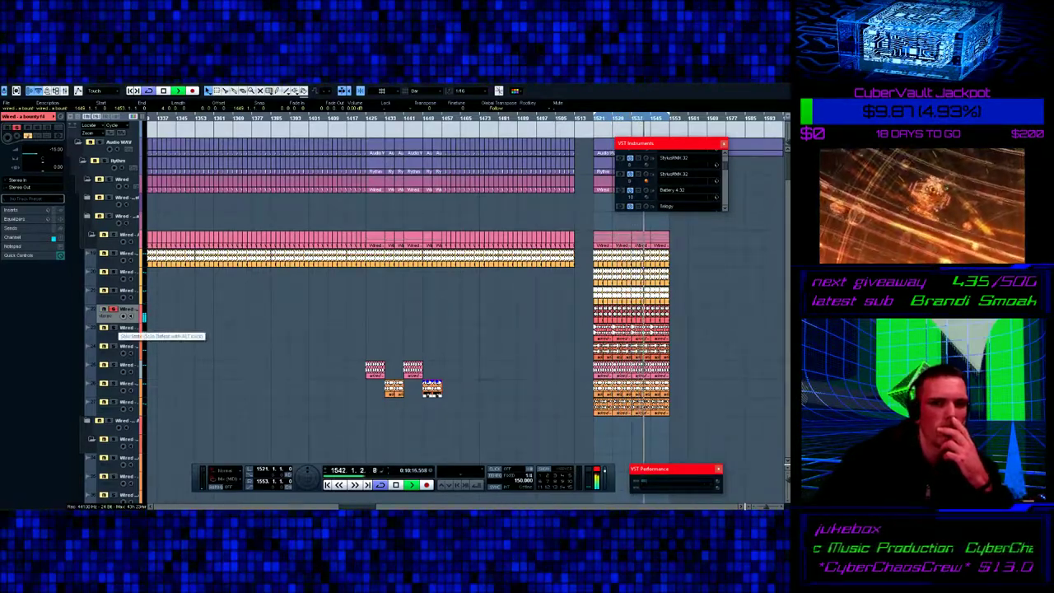
left_click(114, 327)
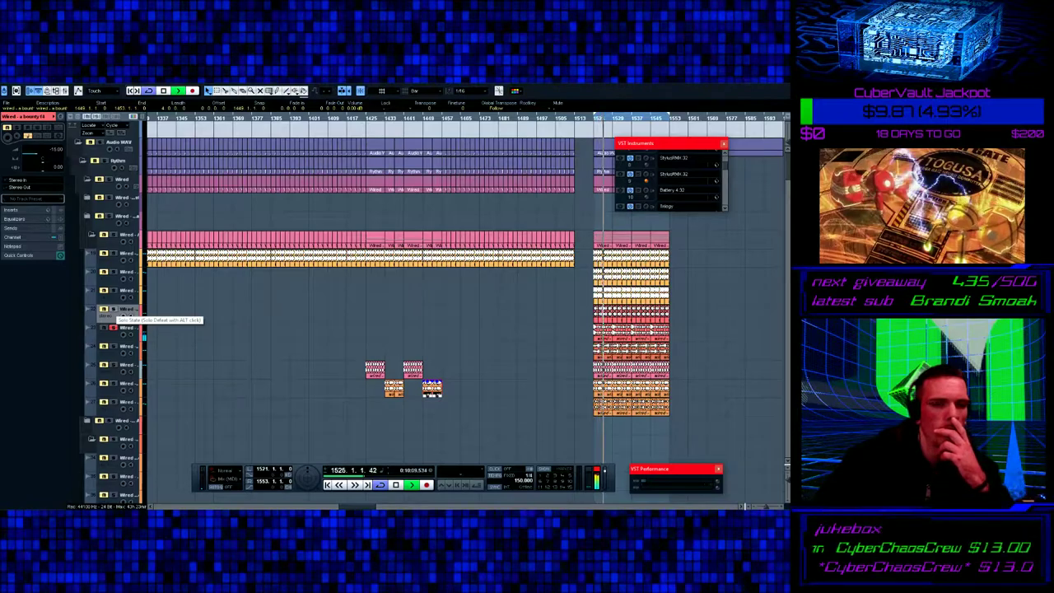
left_click(121, 311)
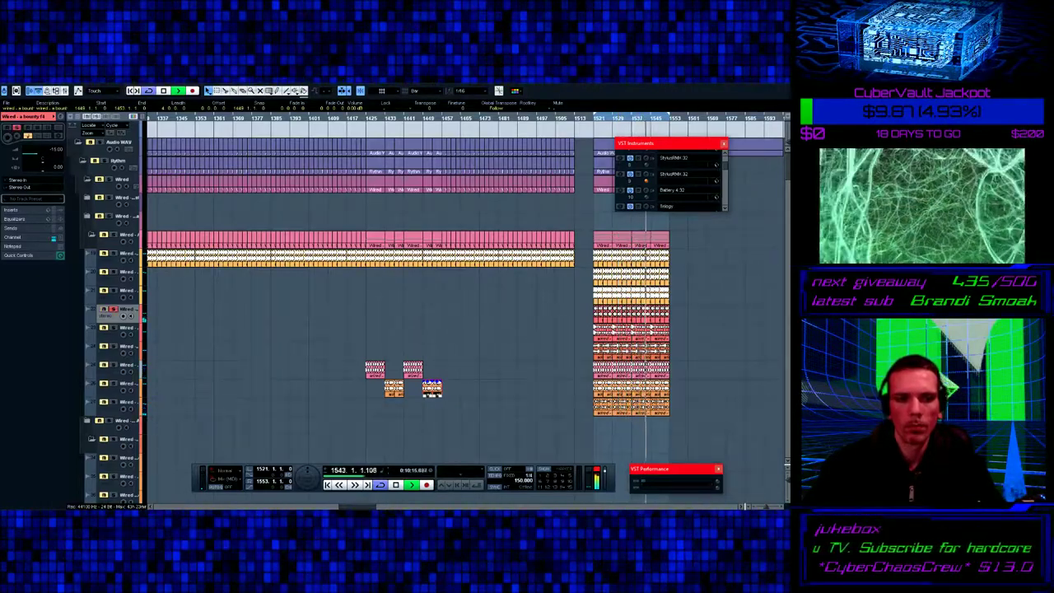
left_click(114, 290)
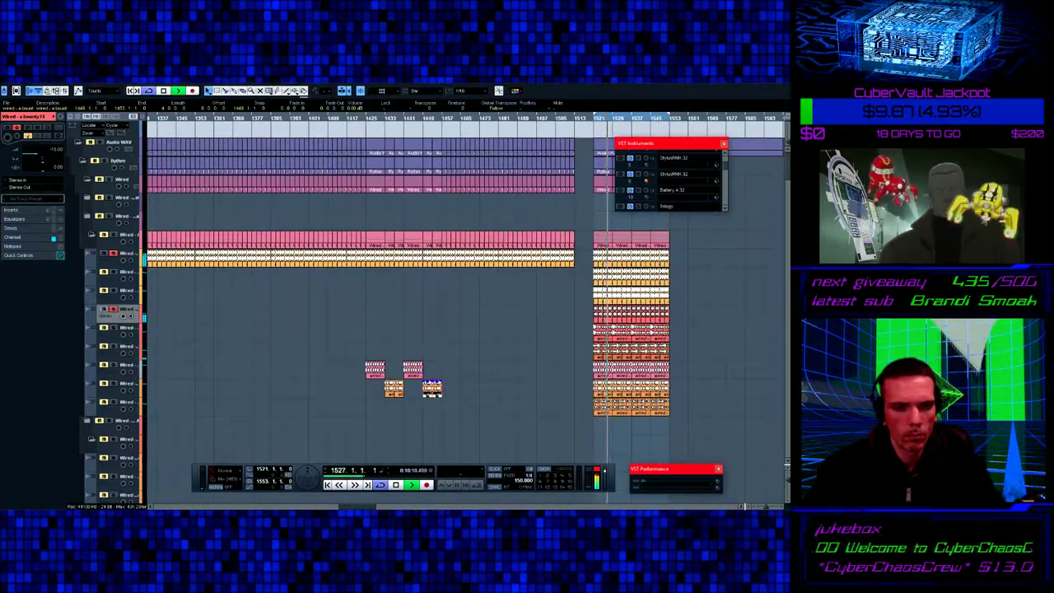
- Examine which Wired loops the earlier arrangement around bars 937 to 969 uses, then return to the source block at bar 1521
left_click_drag(358, 506, 215, 507)
scroll(465, 305, "right", 10)
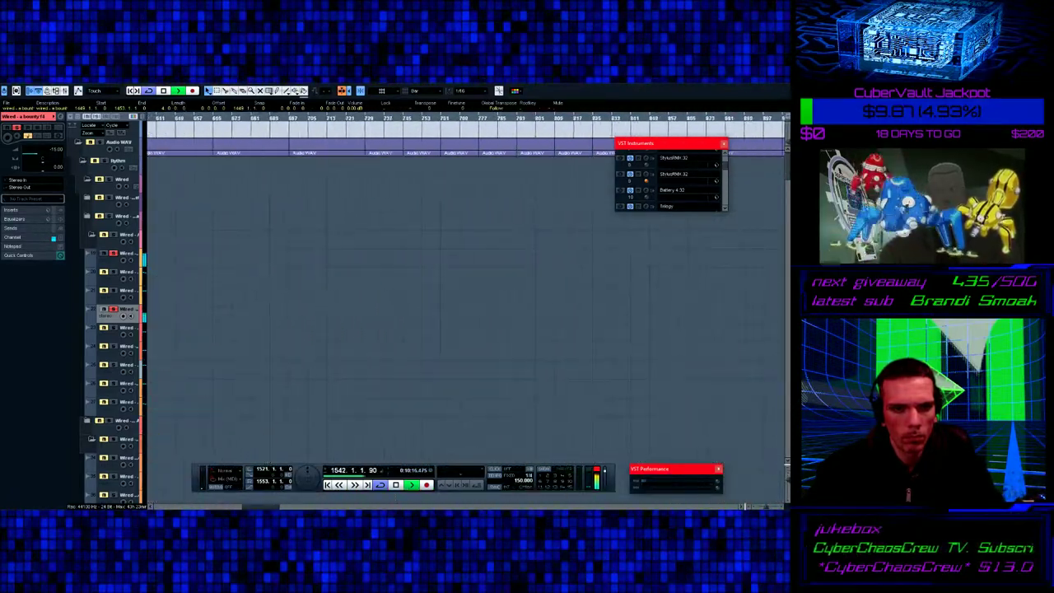
scroll(465, 305, "right", 10)
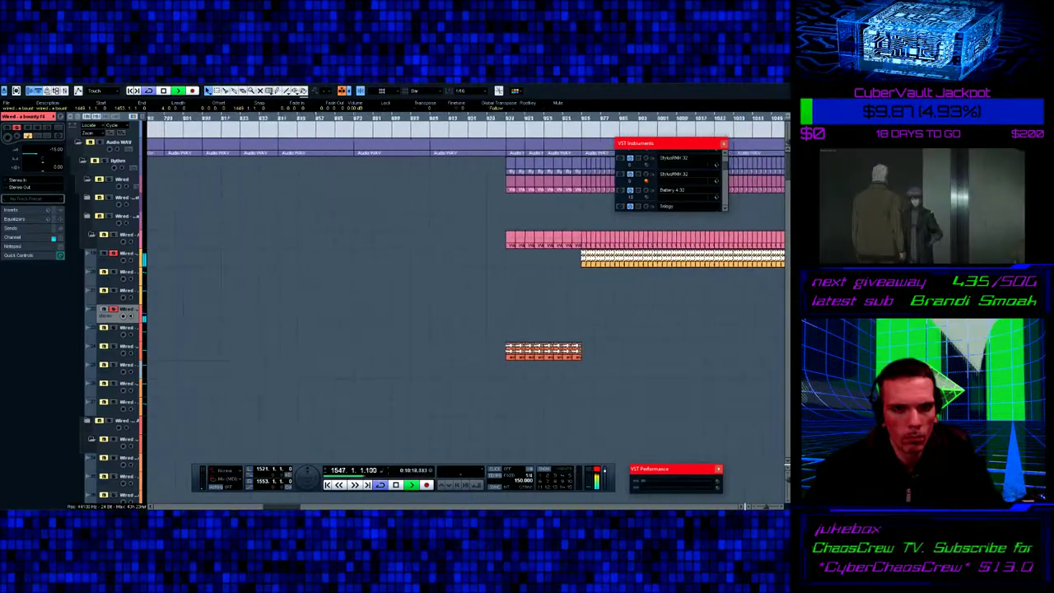
scroll(465, 305, "right", 3)
scroll(465, 305, "left", 6)
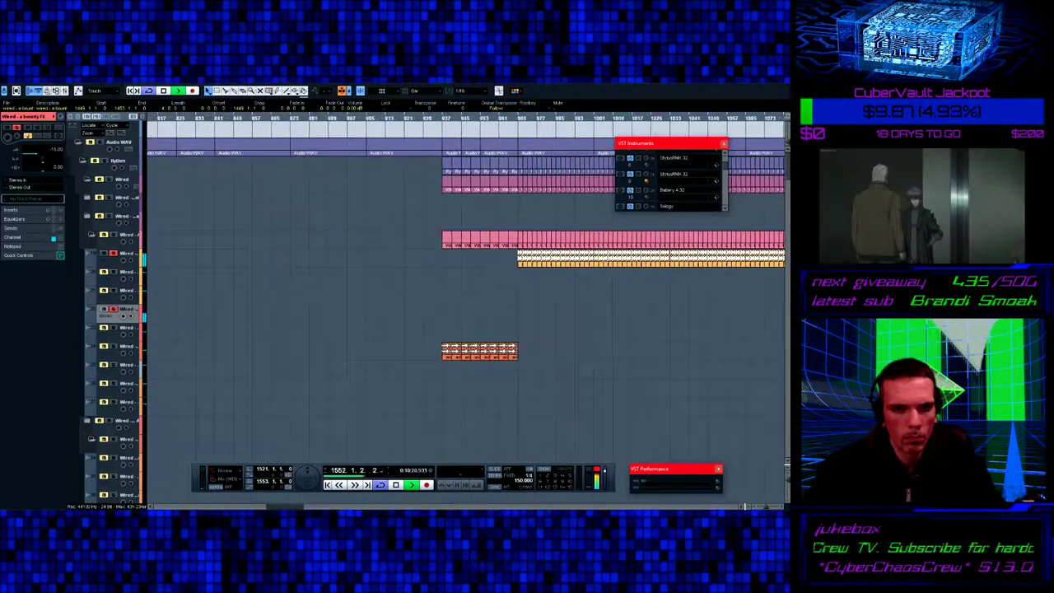
scroll(465, 305, "left", 3)
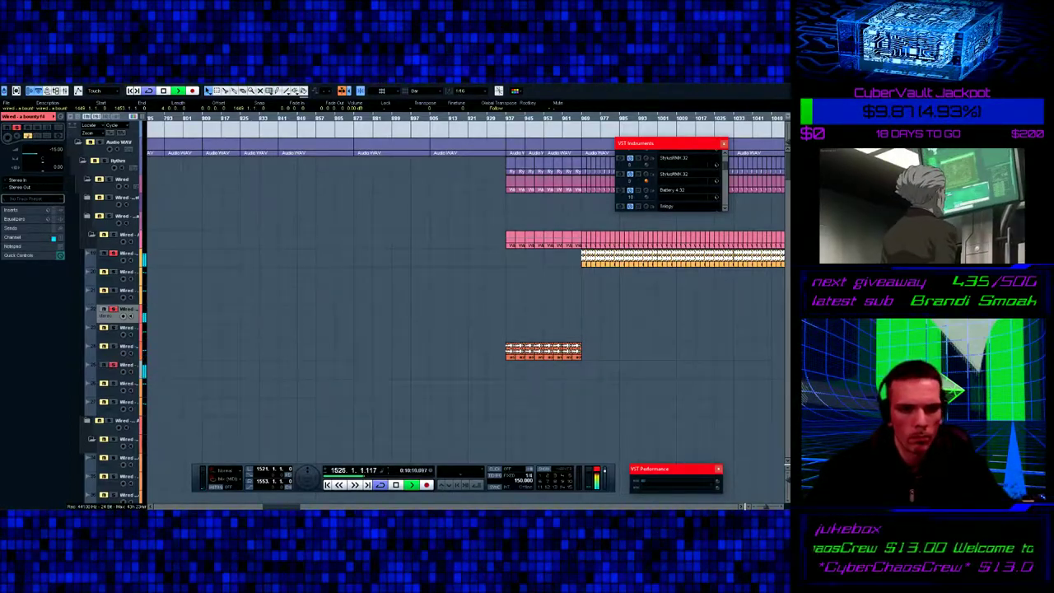
left_click_drag(280, 506, 391, 505)
scroll(465, 297, "left", 3)
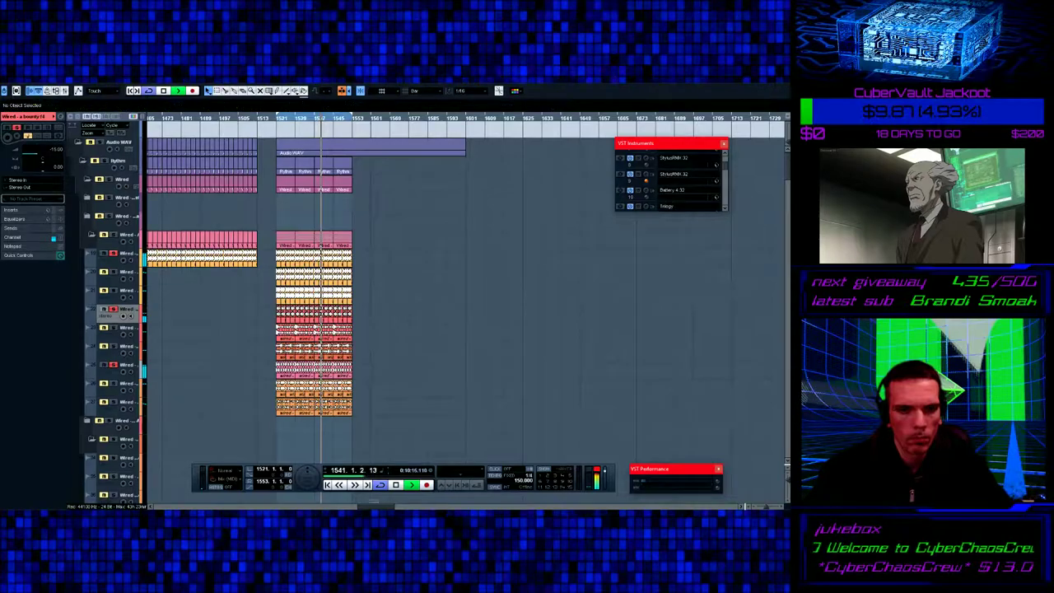
scroll(465, 296, "left", 2)
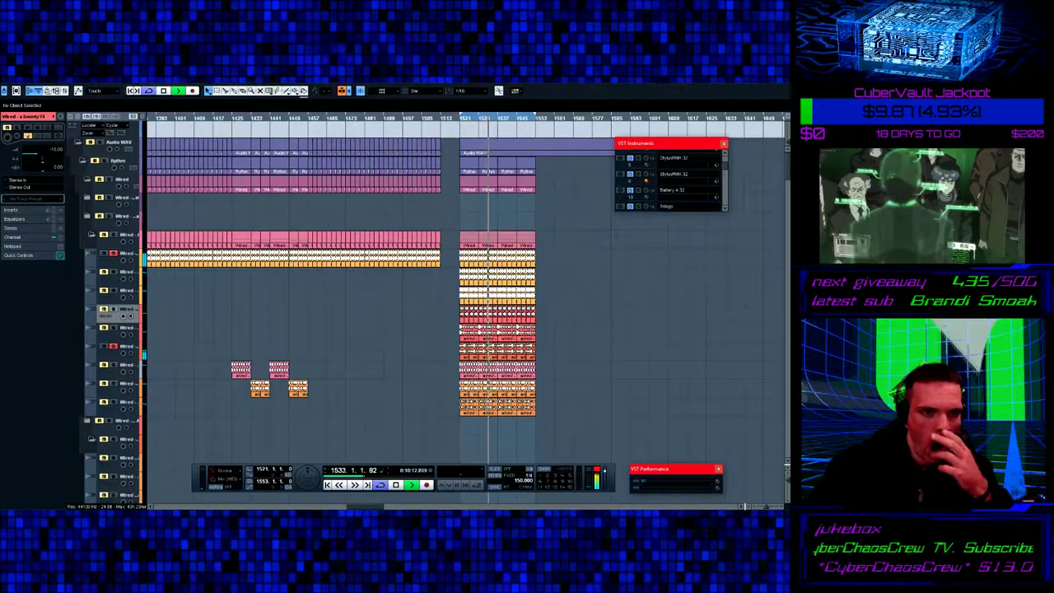
- Audition the first Wired loop soloed in combination with the third through sixth loops of the source block
left_click(113, 291)
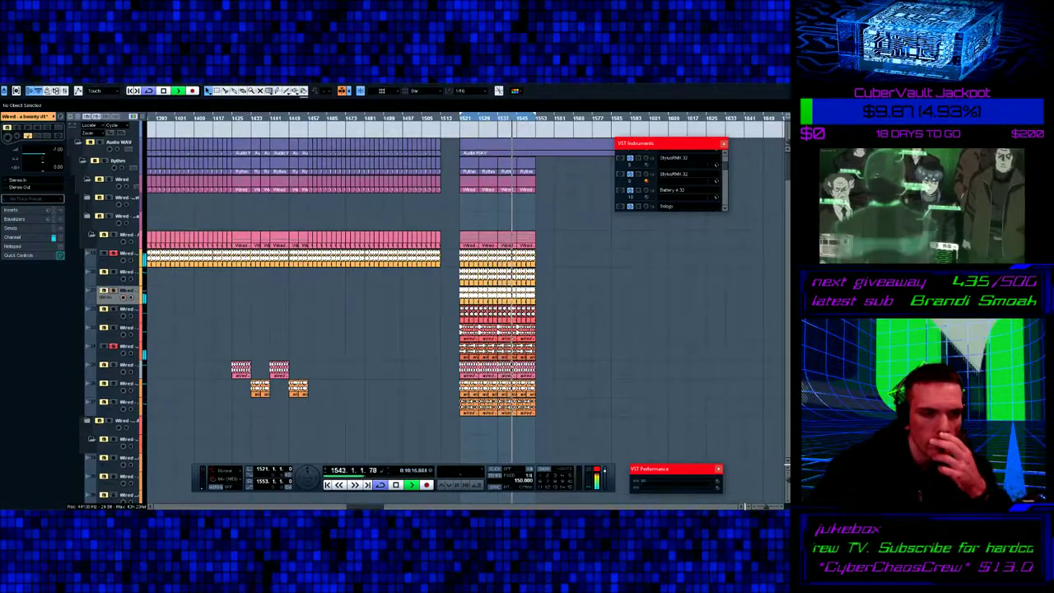
key("Down")
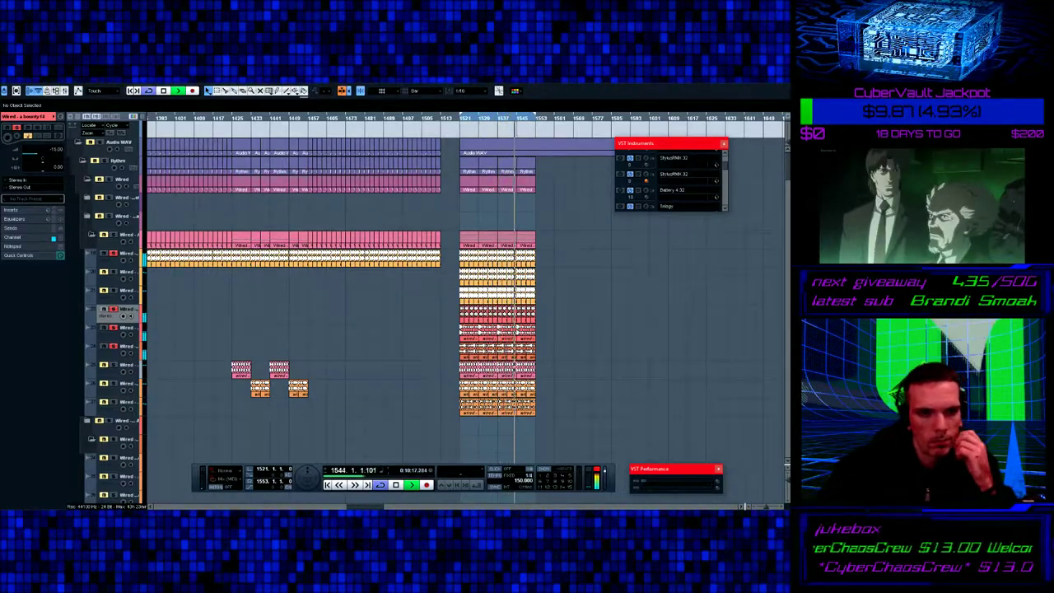
left_click(114, 346)
left_click(113, 289)
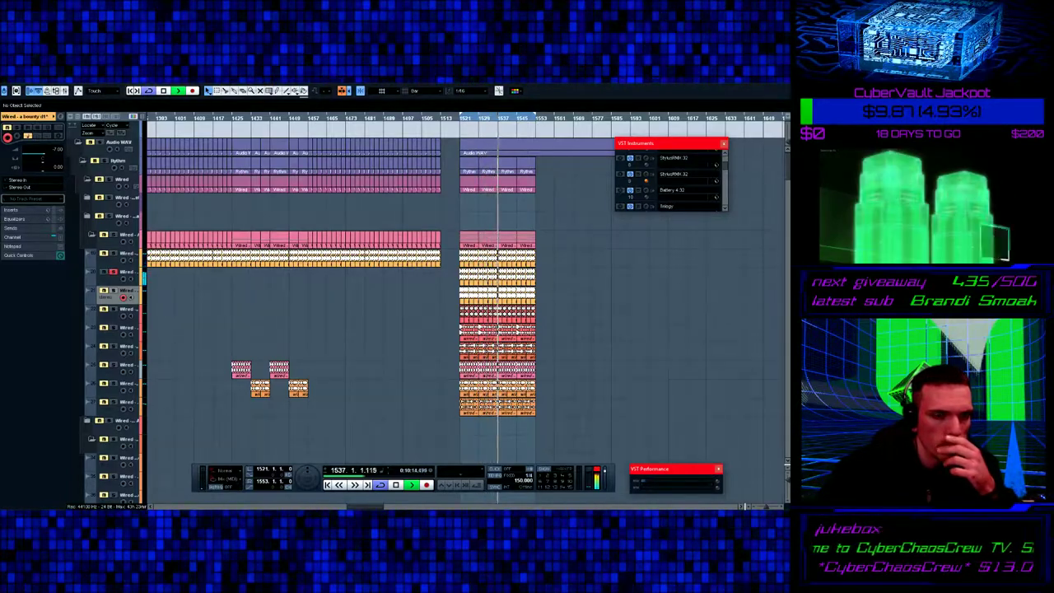
- Audition the third and fourth Wired loops solo in turn, then the fourth together with the fifth
left_click(113, 272)
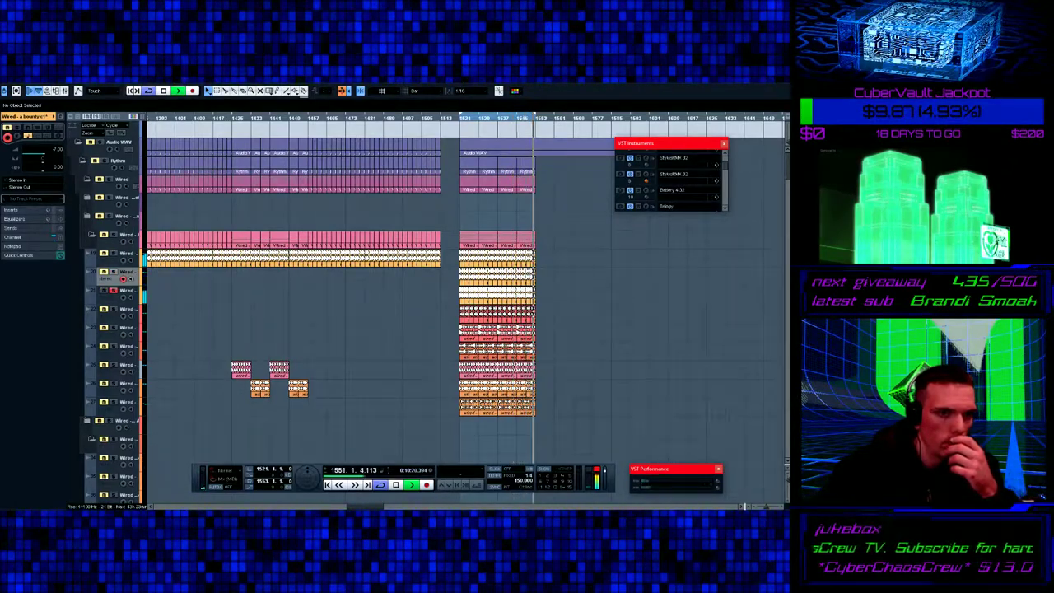
left_click(113, 309)
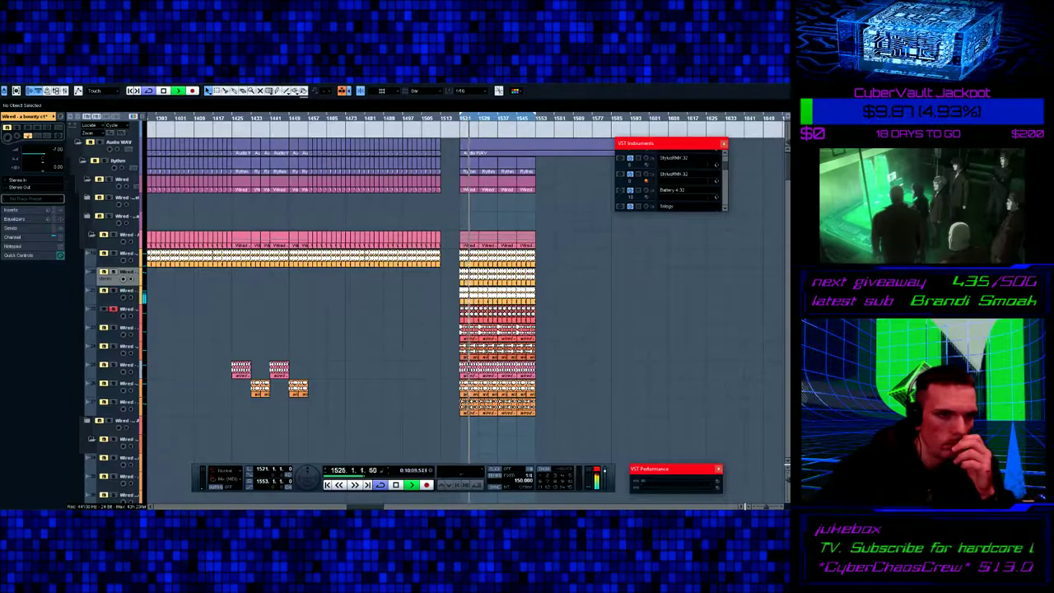
left_click(112, 290)
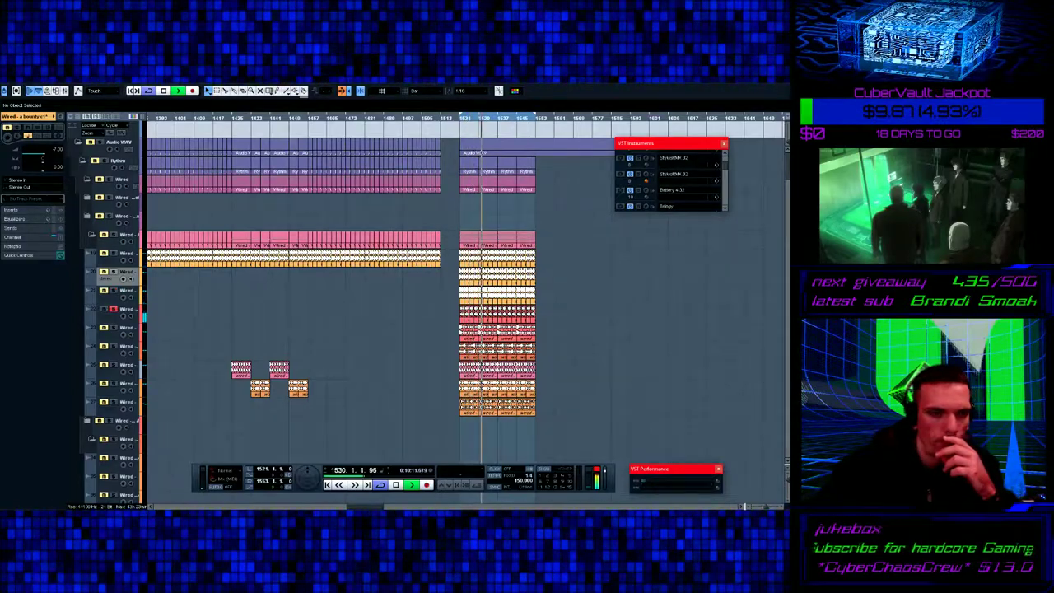
left_click(113, 327)
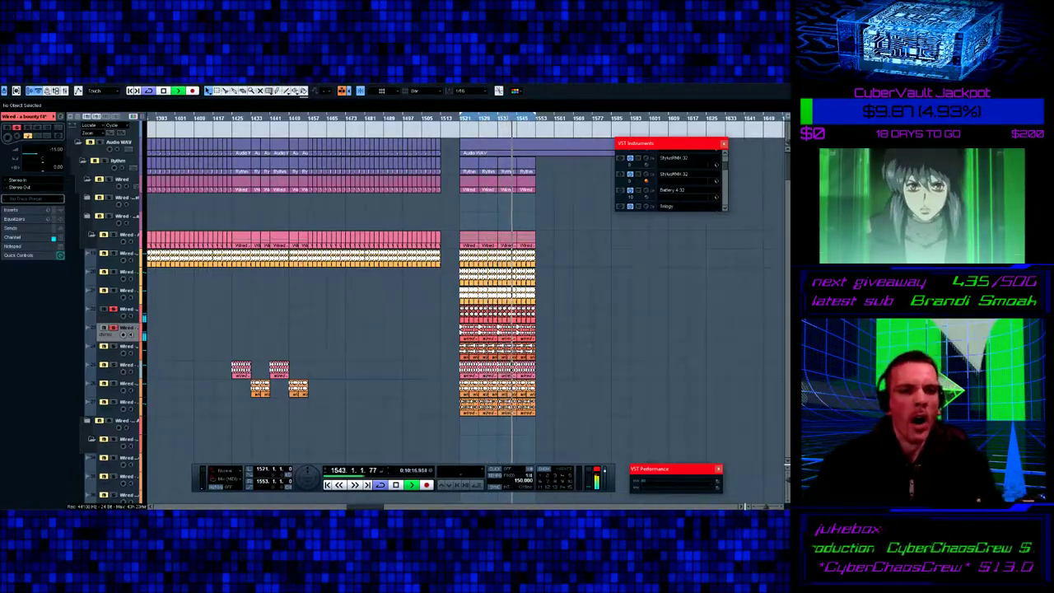
- Audition the last four Wired loops in different solo combinations, including the sixth with the ninth and the seventh with the eighth
left_click(123, 290)
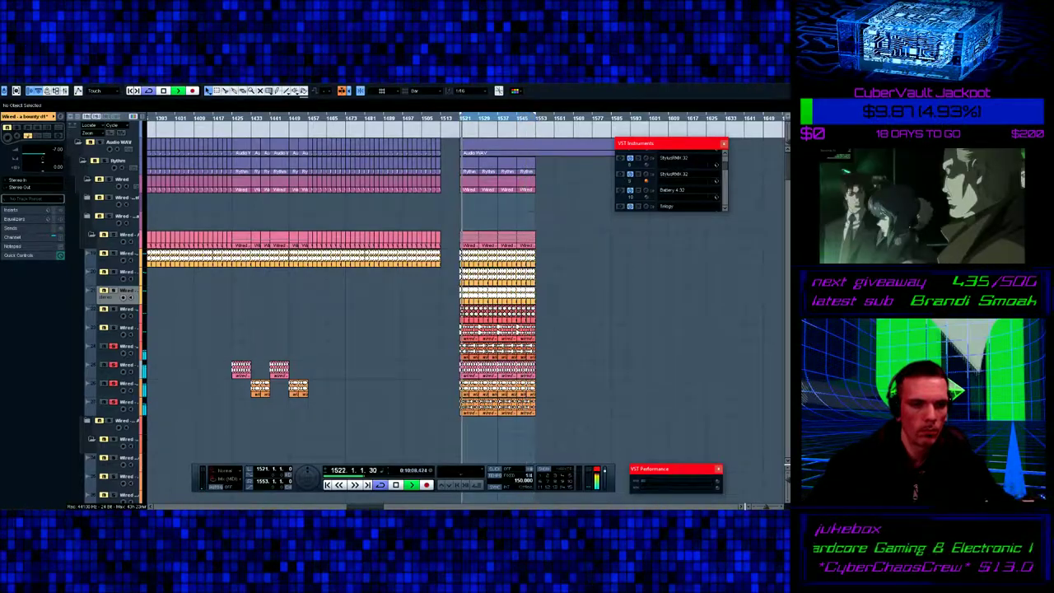
left_click(114, 365)
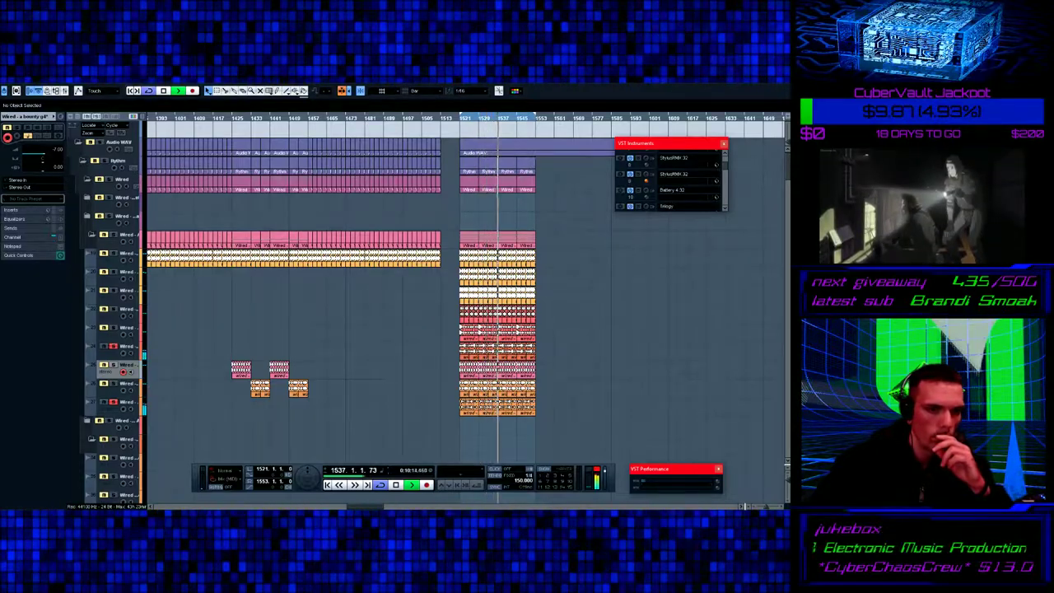
key("Down")
key("Down")
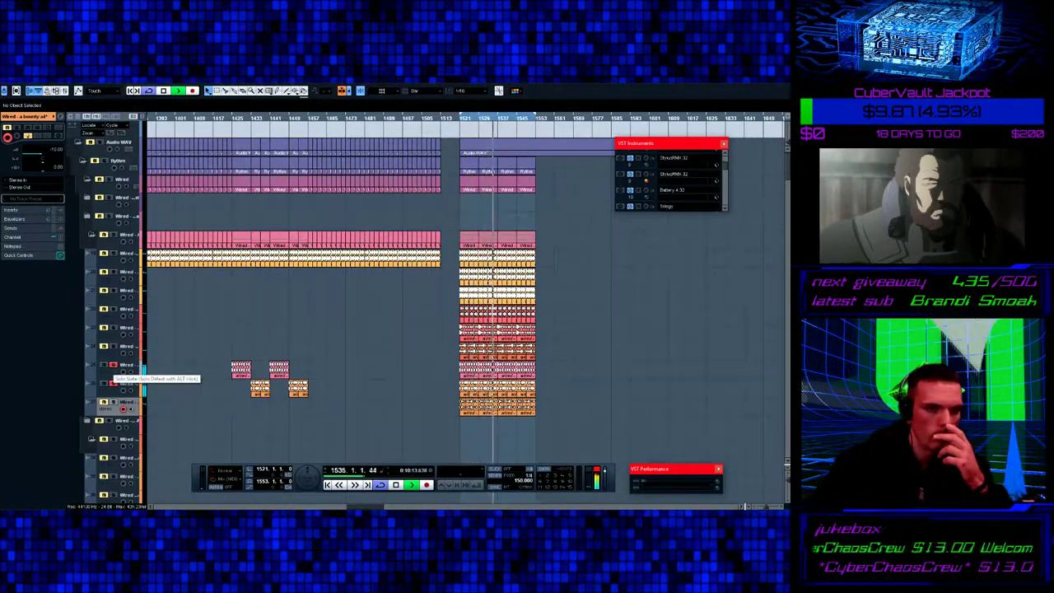
- Paste the source block's fourth Wired loop onto the fourth Wired track at bar 1481, removing the copy misplaced on the ninth track
left_click(112, 365)
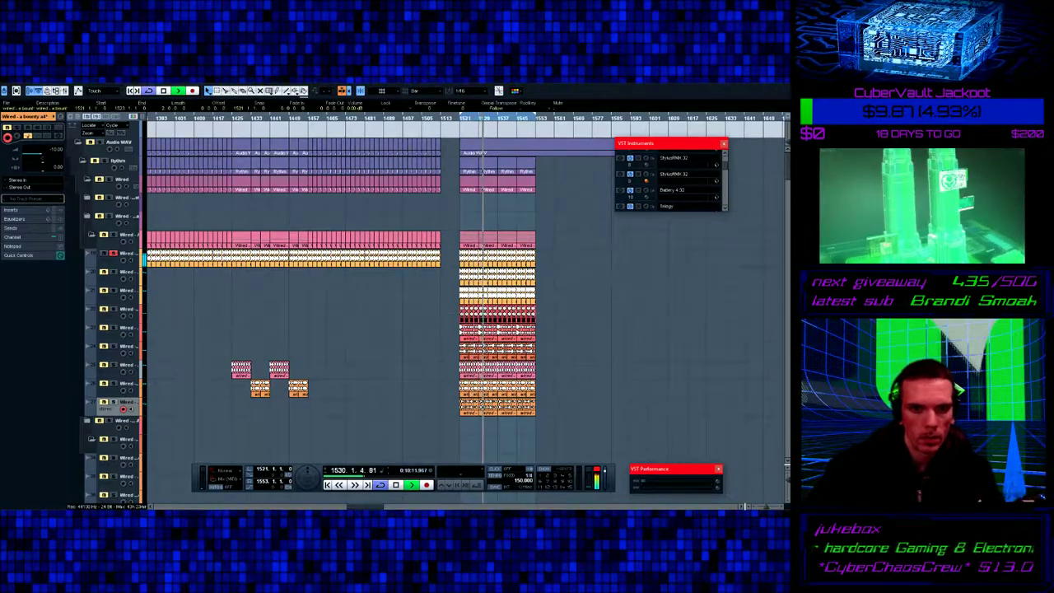
key("space")
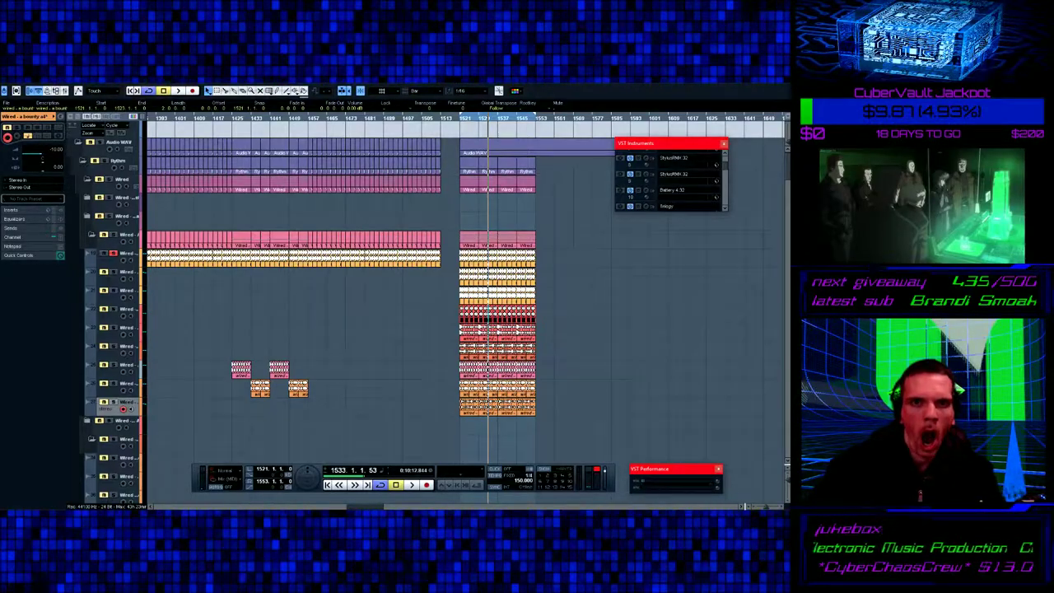
key("KP_0")
left_click(611, 303)
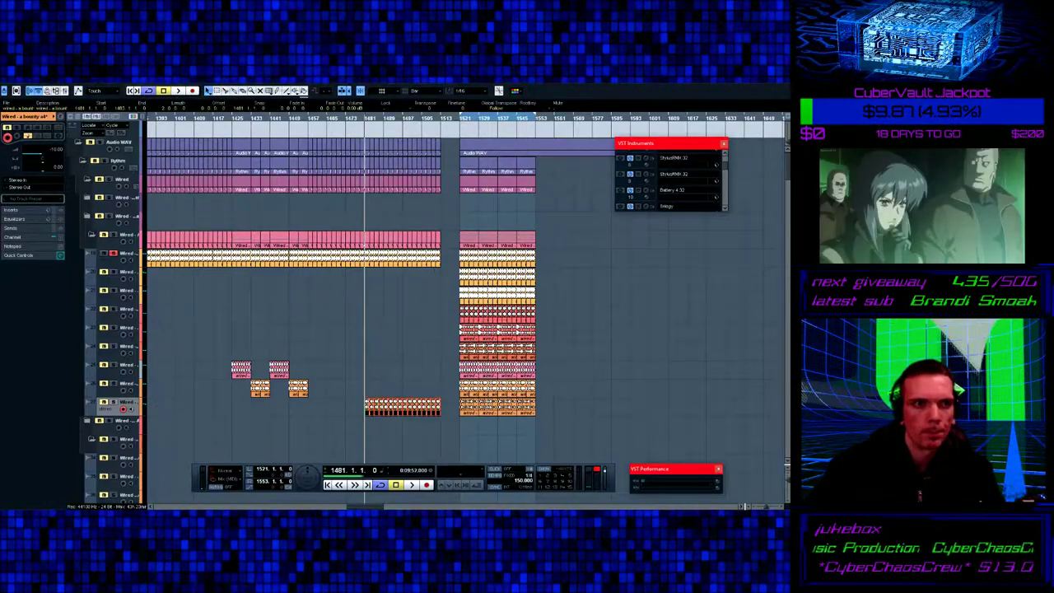
key("alt+e")
key("Return")
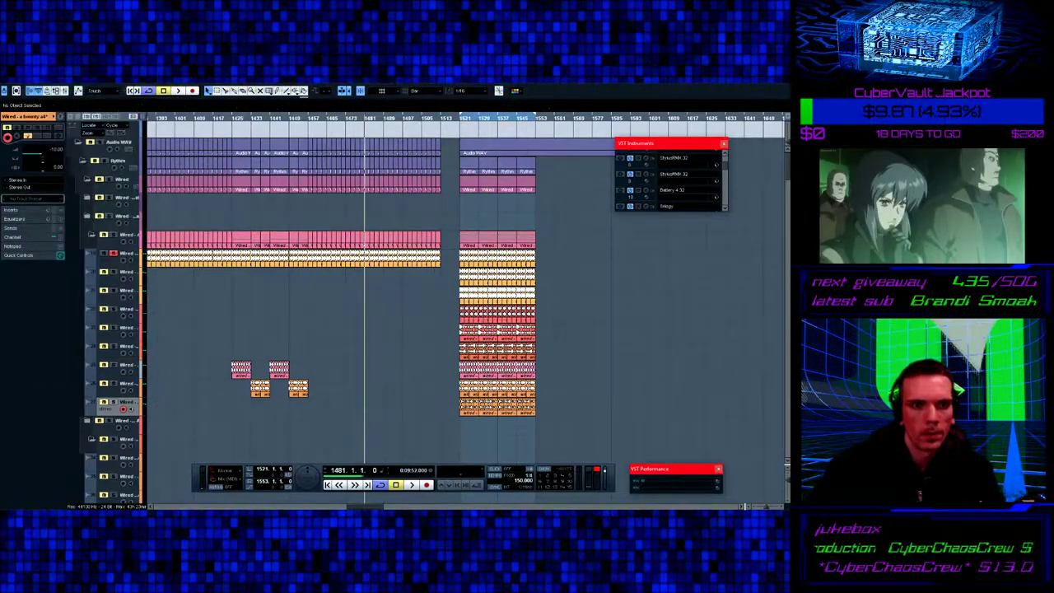
left_click(117, 312)
key("ctrl+v")
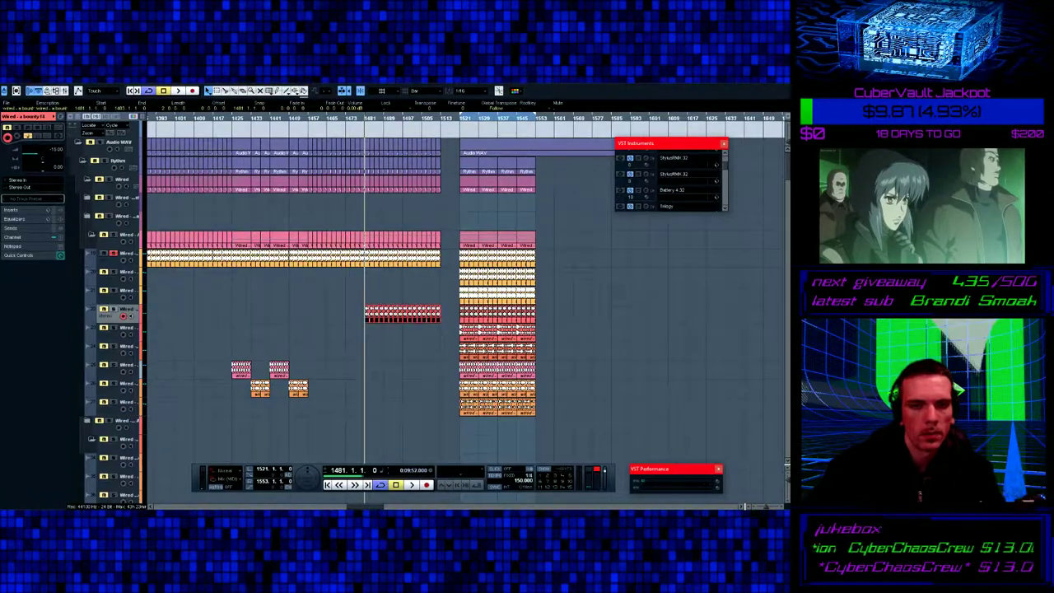
- Audition the fourth Wired loop soloed with the first loop, on its own, and together with the seventh loop
key("space")
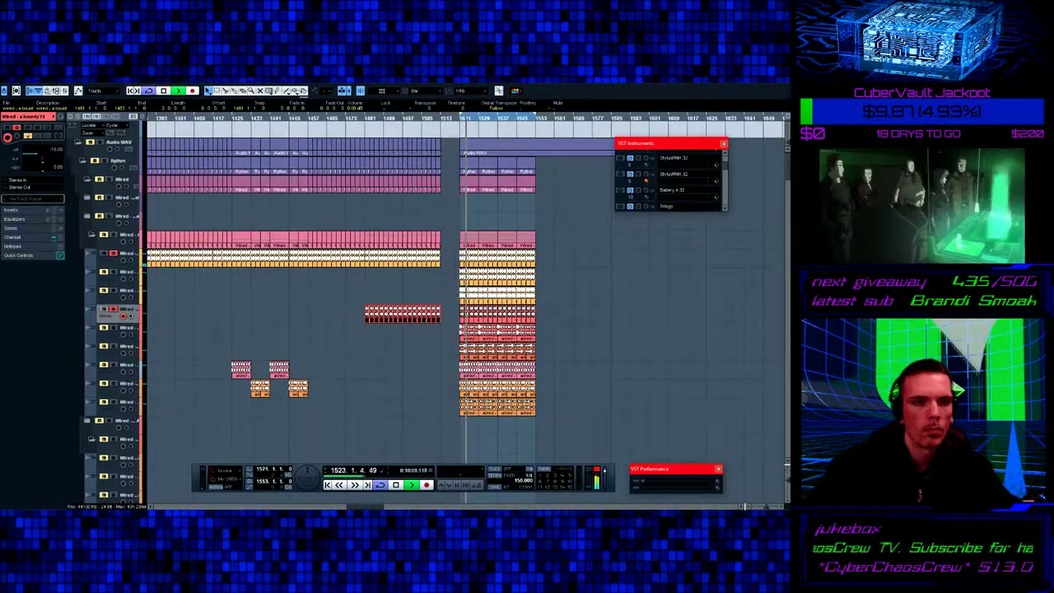
left_click(125, 235)
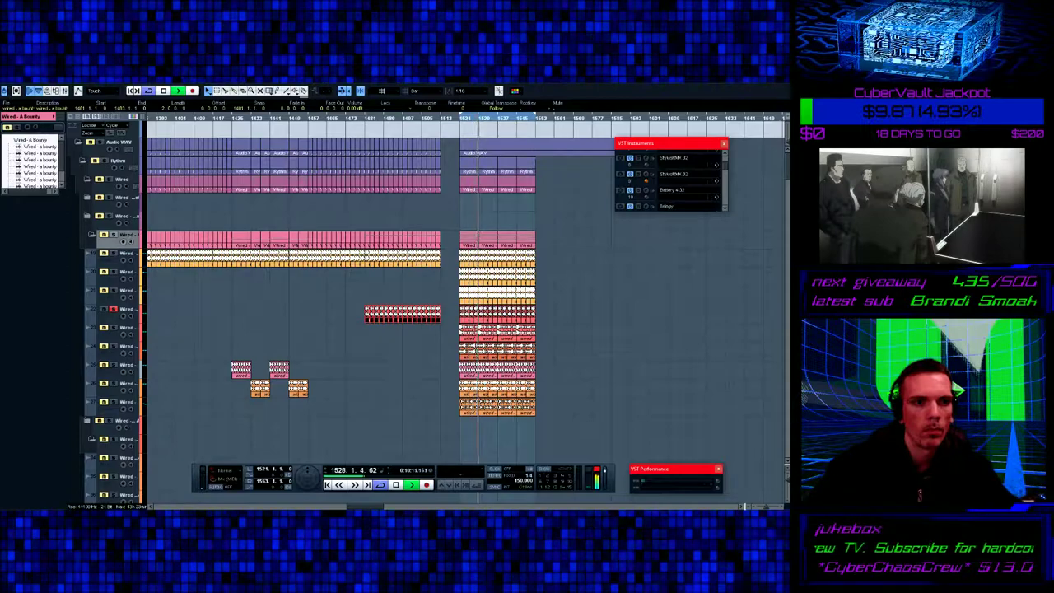
left_click(125, 310)
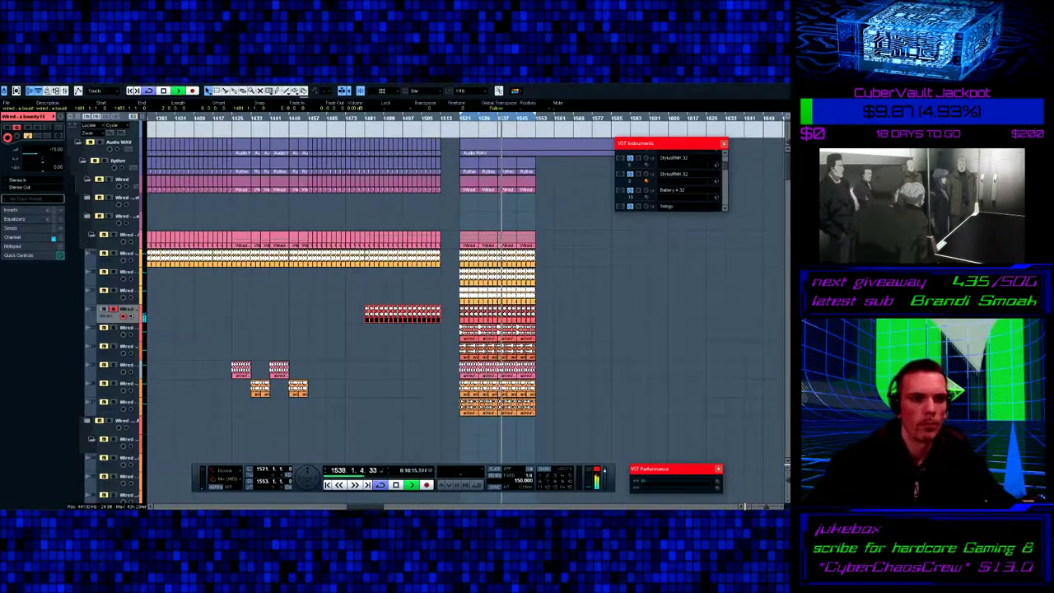
left_click(114, 402)
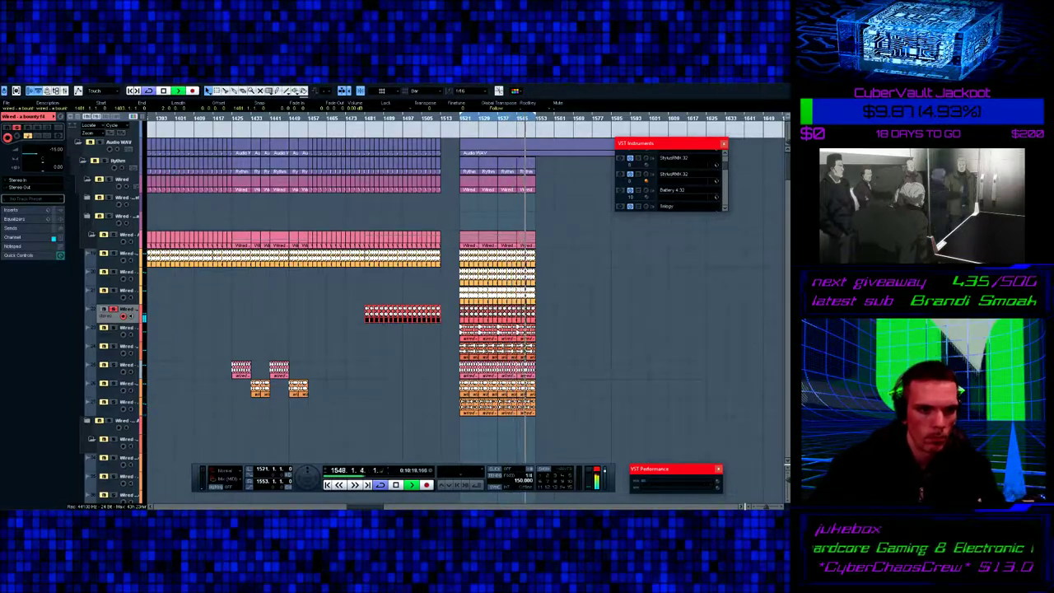
left_click(114, 365)
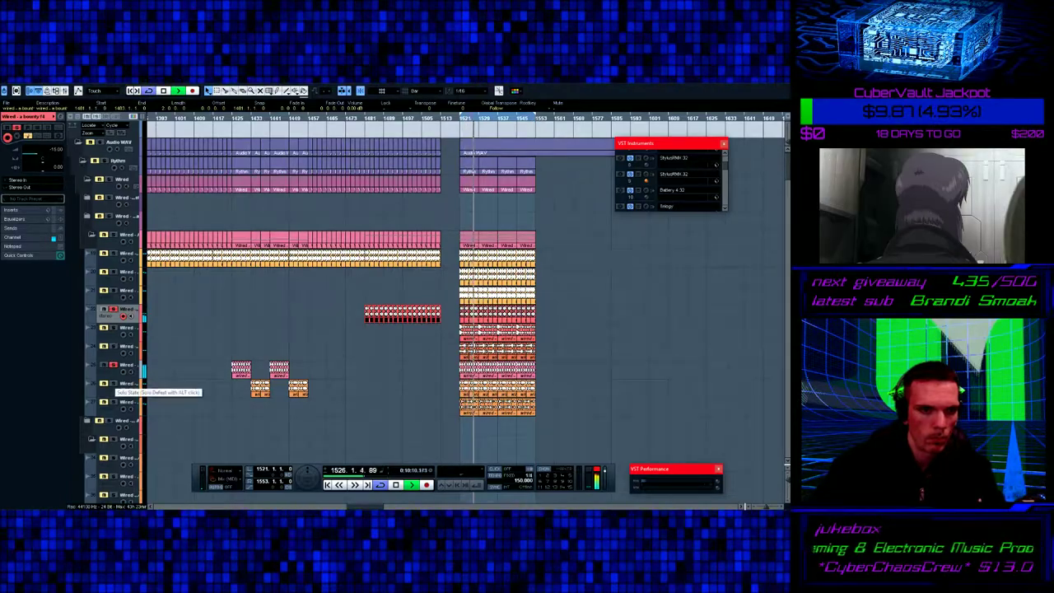
left_click(124, 366)
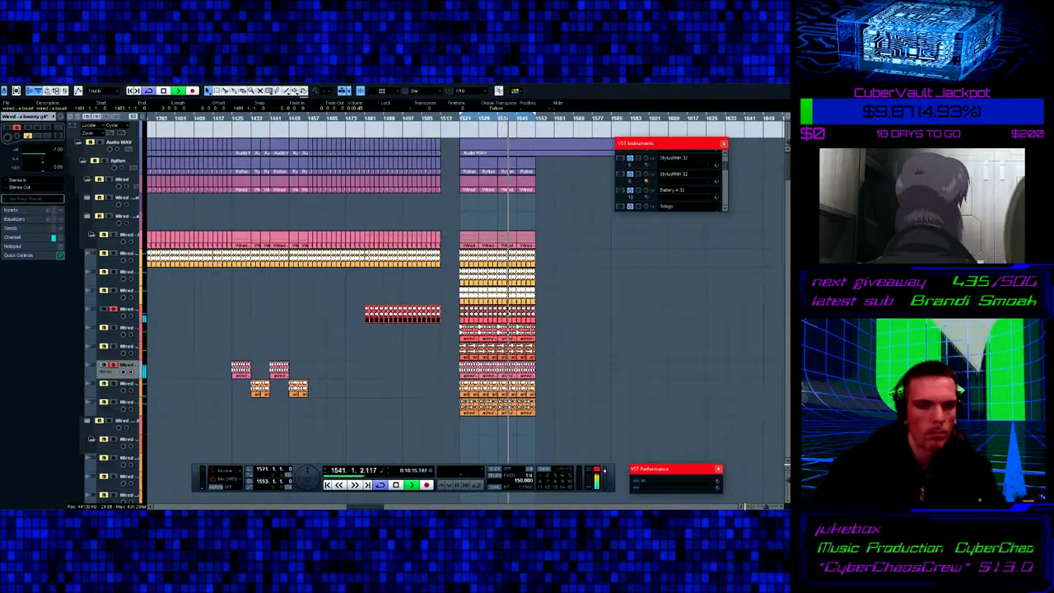
left_click(123, 385)
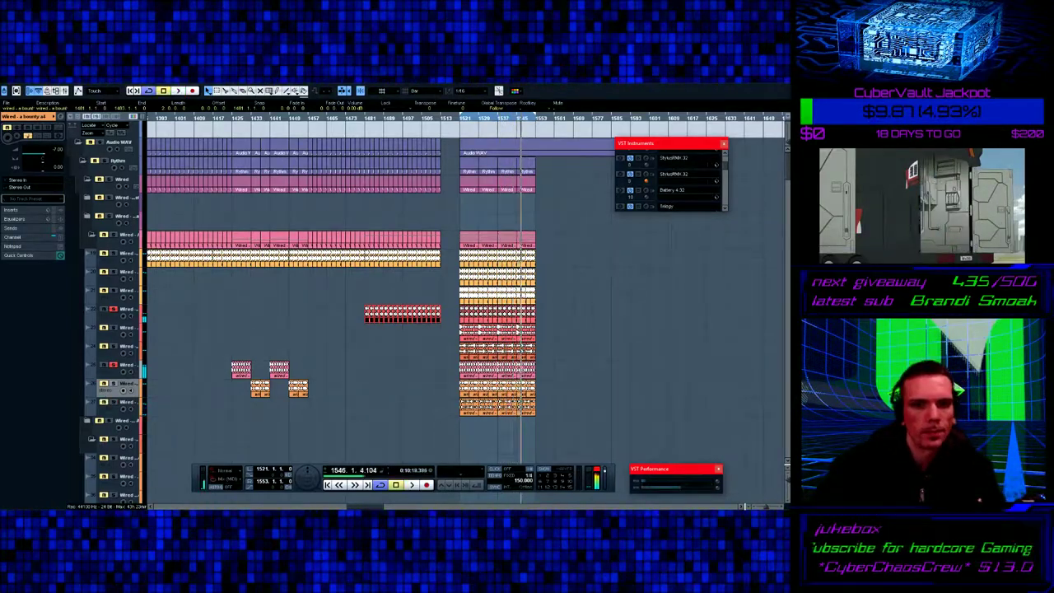
- Examine the source block's parts on the Wired and synth tracks below the rhythm loops
scroll(465, 309, "down", 10)
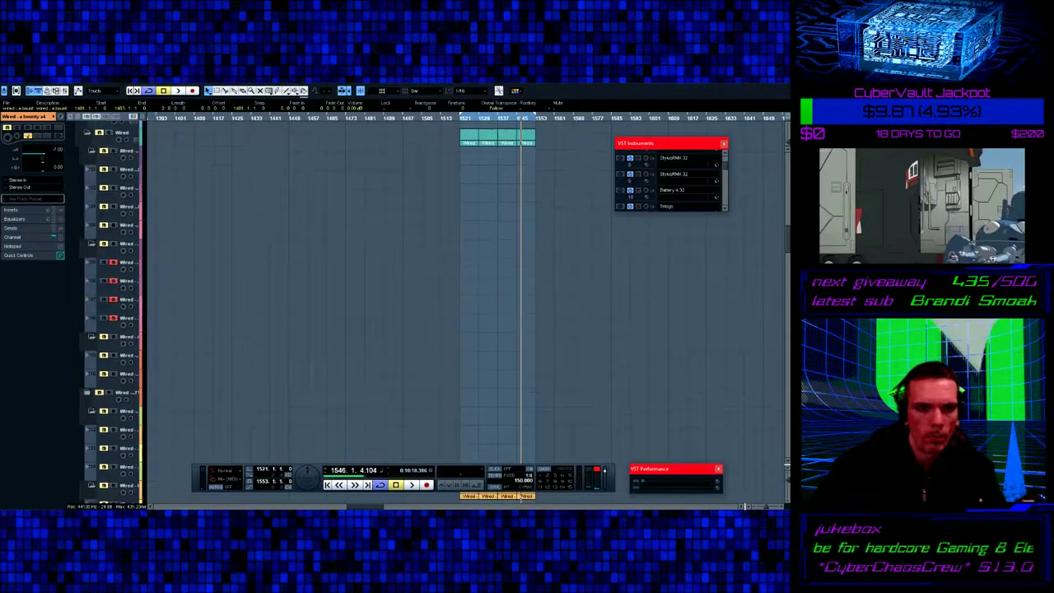
scroll(465, 309, "up", 1)
scroll(461, 305, "down", 5)
scroll(461, 304, "left", 15)
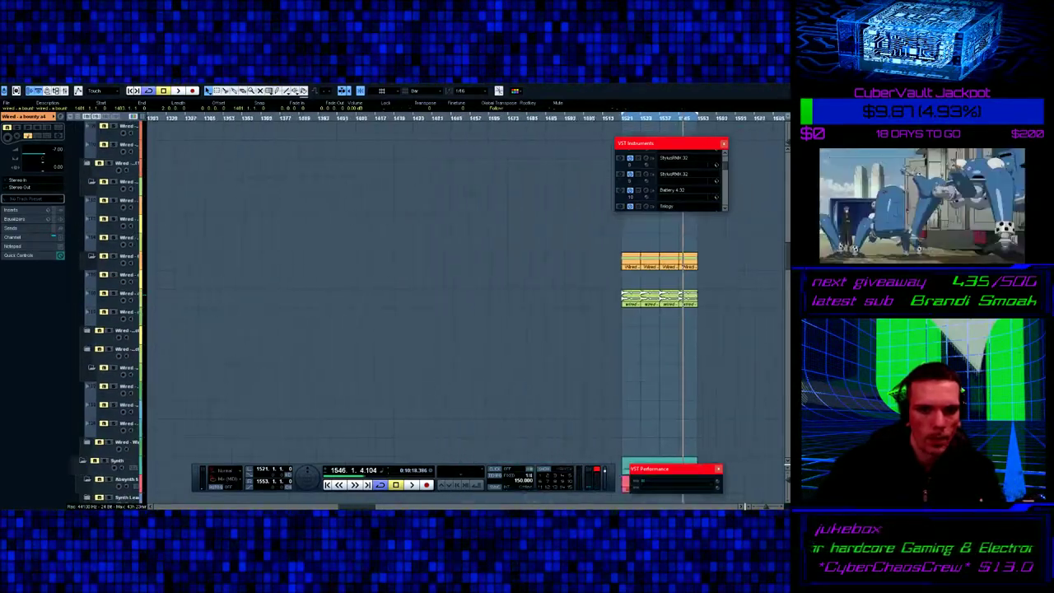
scroll(461, 304, "right", 15)
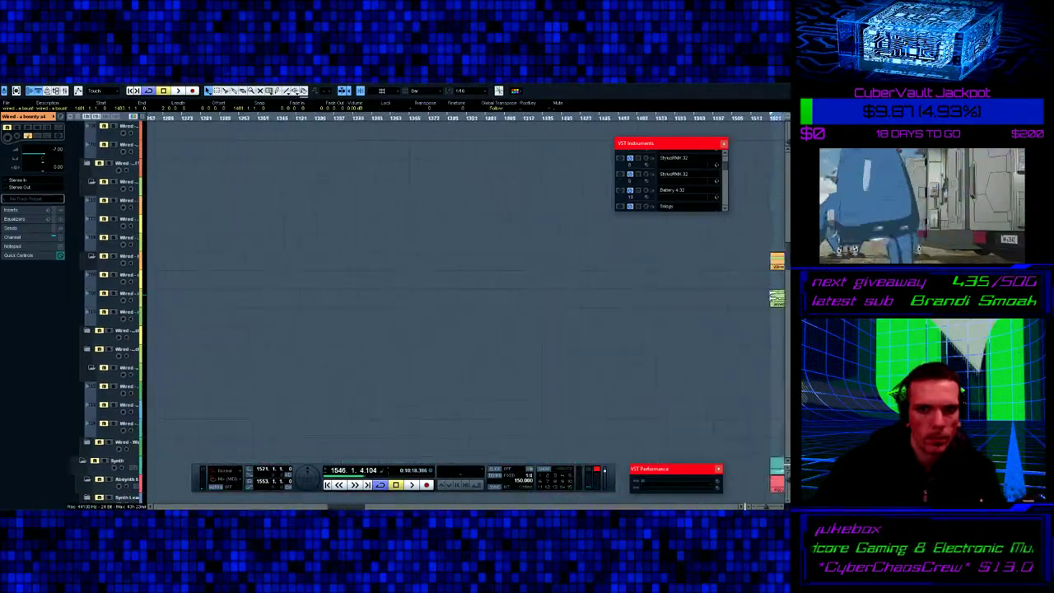
scroll(461, 305, "up", 10)
scroll(461, 305, "up", 10)
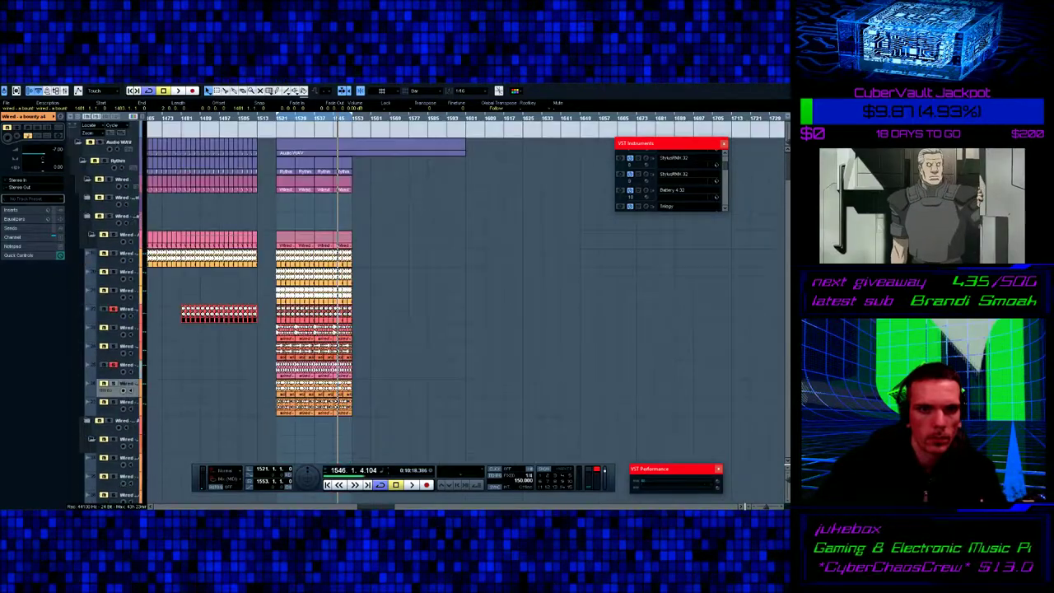
- Examine the bass, synth and soundscape parts in the earlier arrangement around bars 841 to 969, comparing them with the source block
scroll(461, 305, "left", 20)
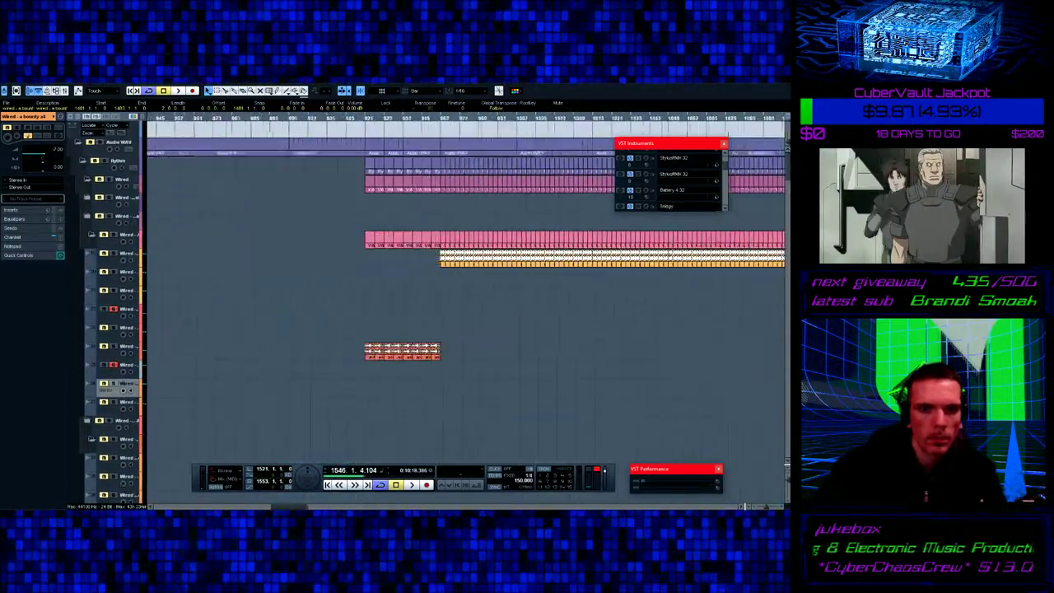
scroll(461, 305, "down", 5)
scroll(461, 305, "down", 5)
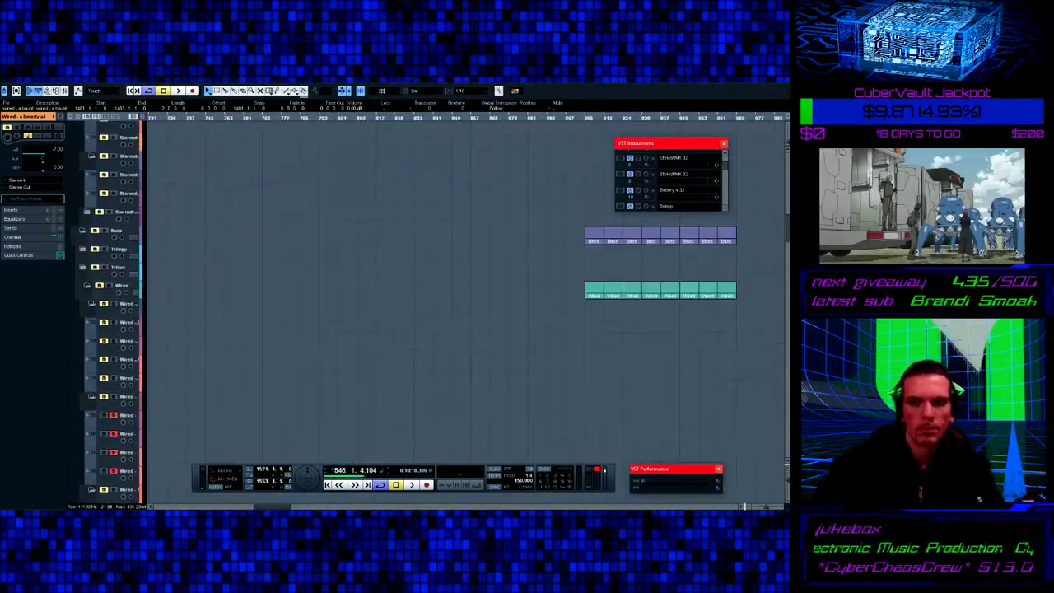
scroll(461, 305, "down", 4)
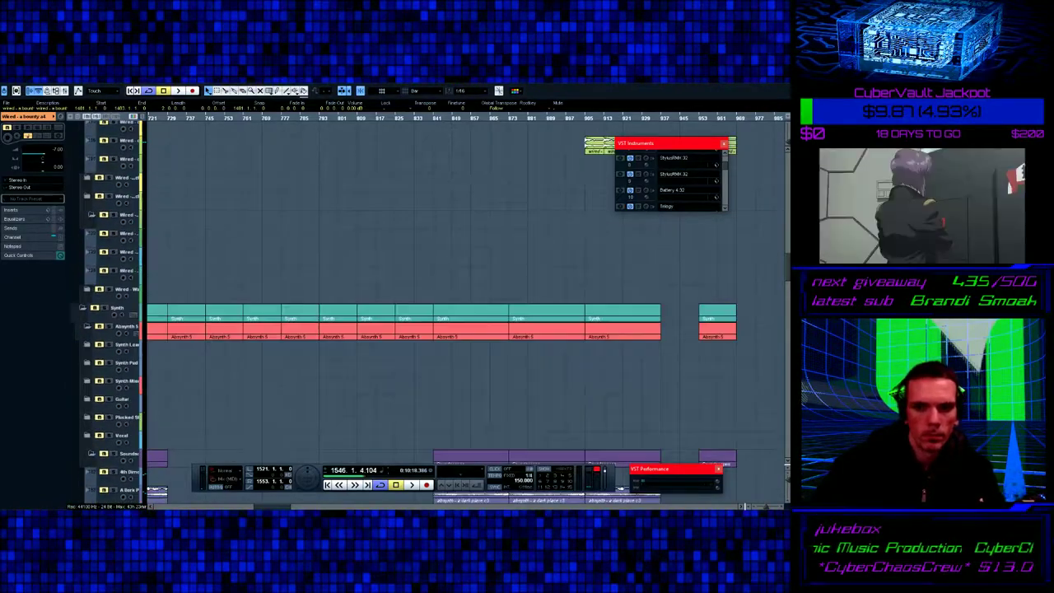
scroll(461, 305, "down", 4)
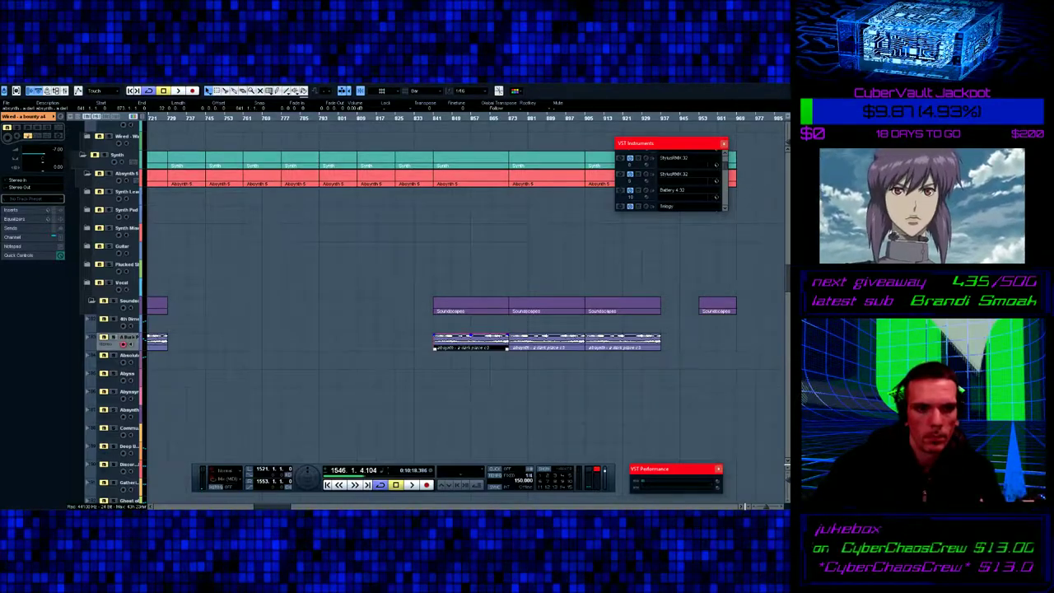
left_click_drag(272, 506, 372, 505)
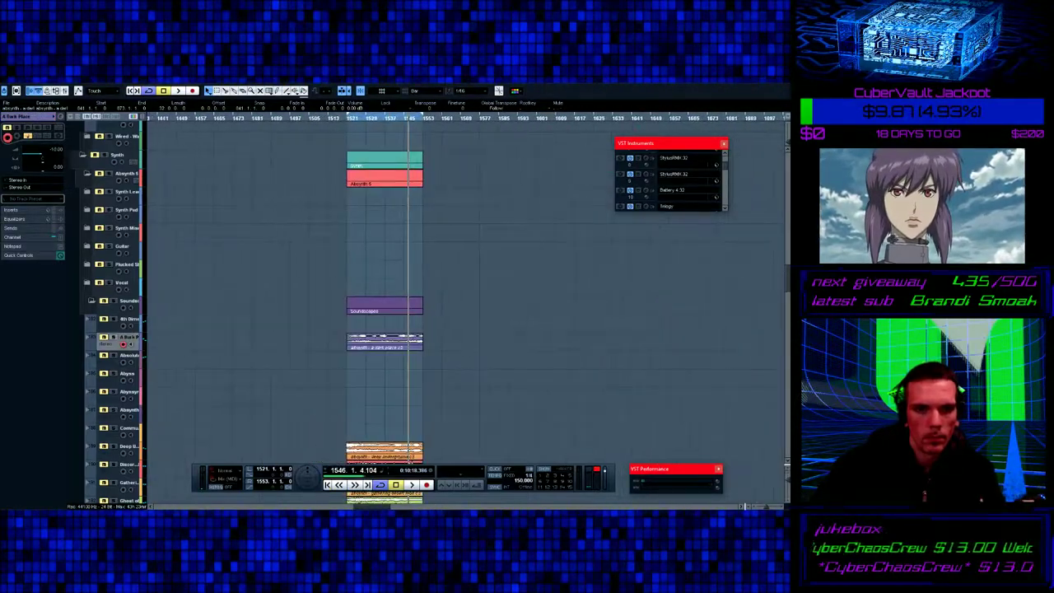
scroll(461, 304, "left", 10)
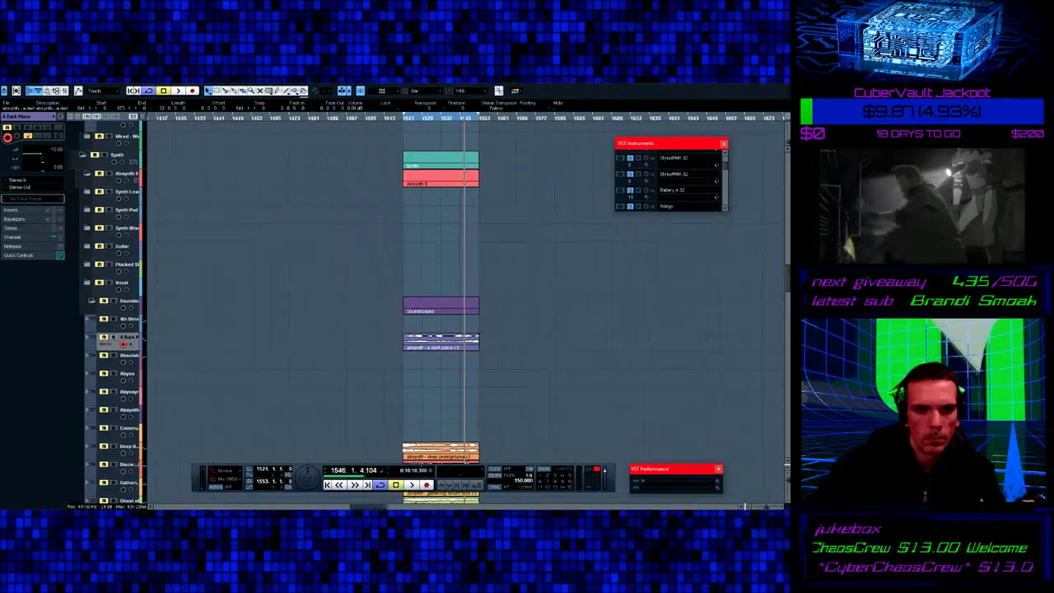
scroll(461, 305, "right", 1)
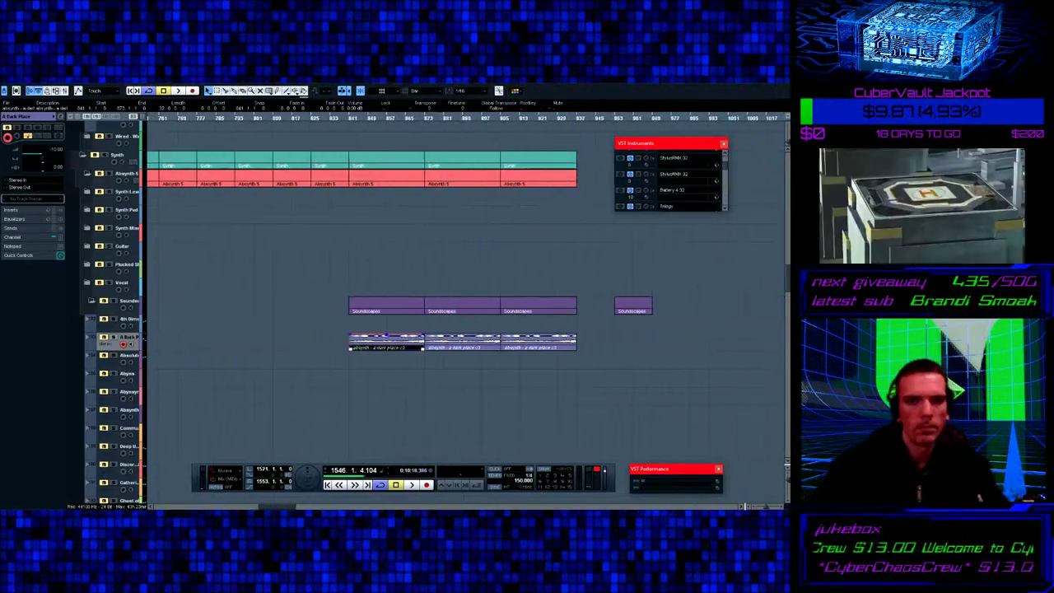
scroll(461, 305, "right", 1)
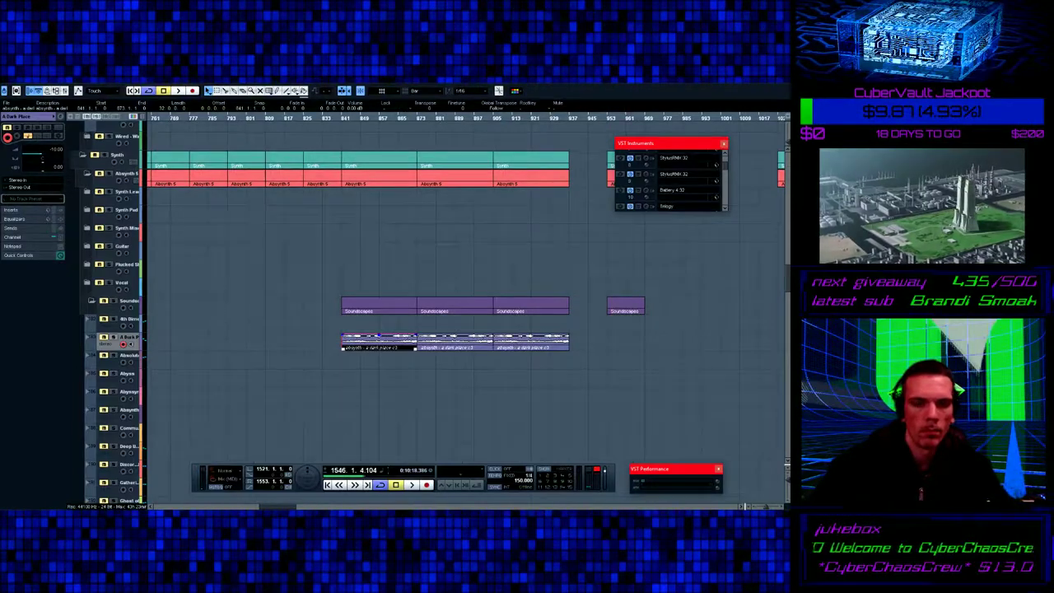
- Return to the source block at bar 1521 and examine its bass, synth, soundscape, sound effect and Legacy parts
scroll(461, 305, "up", 4)
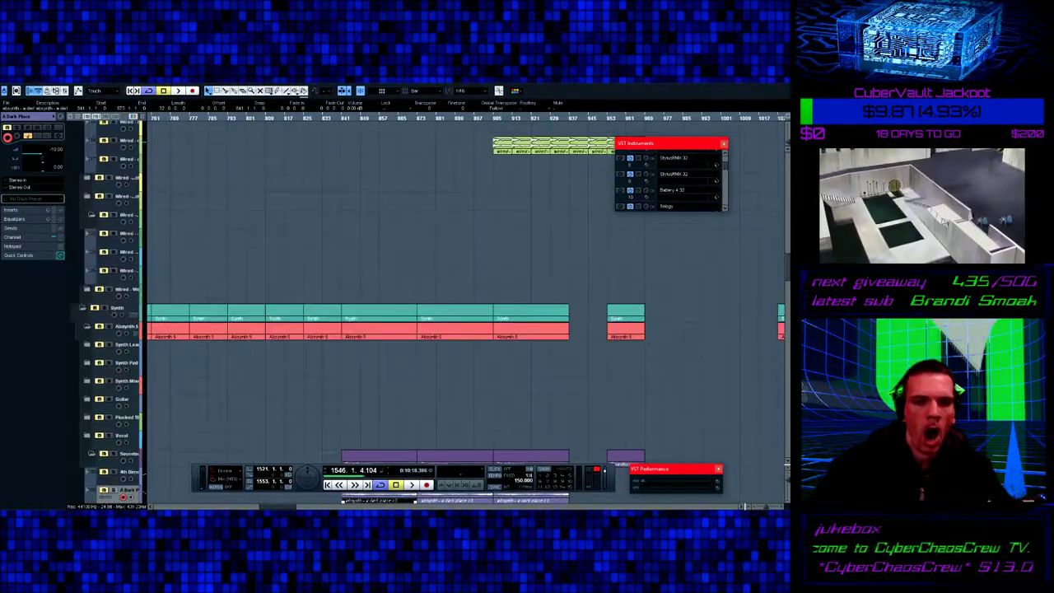
scroll(466, 305, "right", 15)
scroll(464, 304, "right", 15)
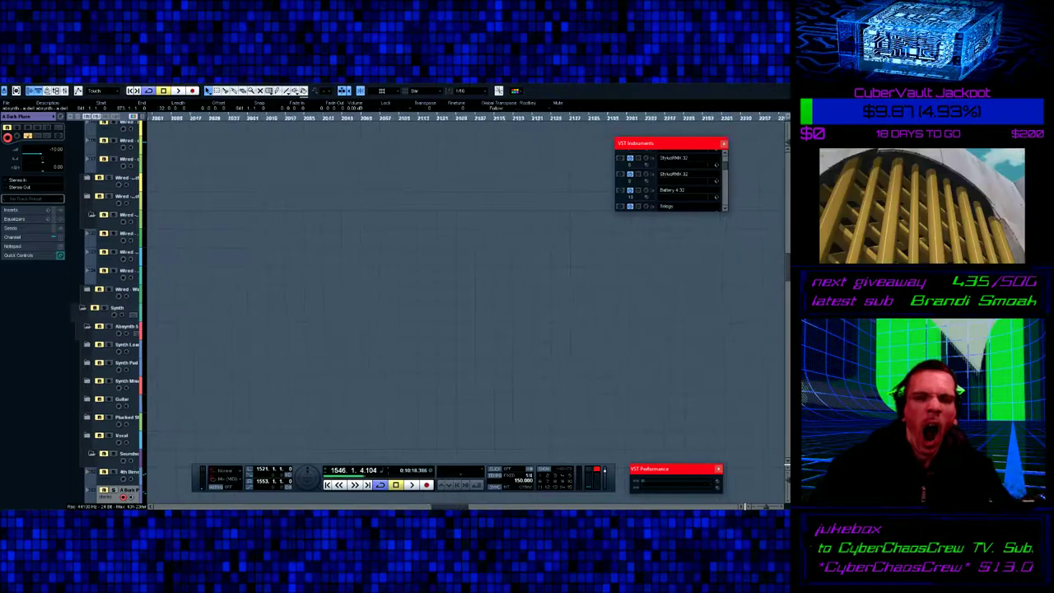
scroll(465, 288, "left", 20)
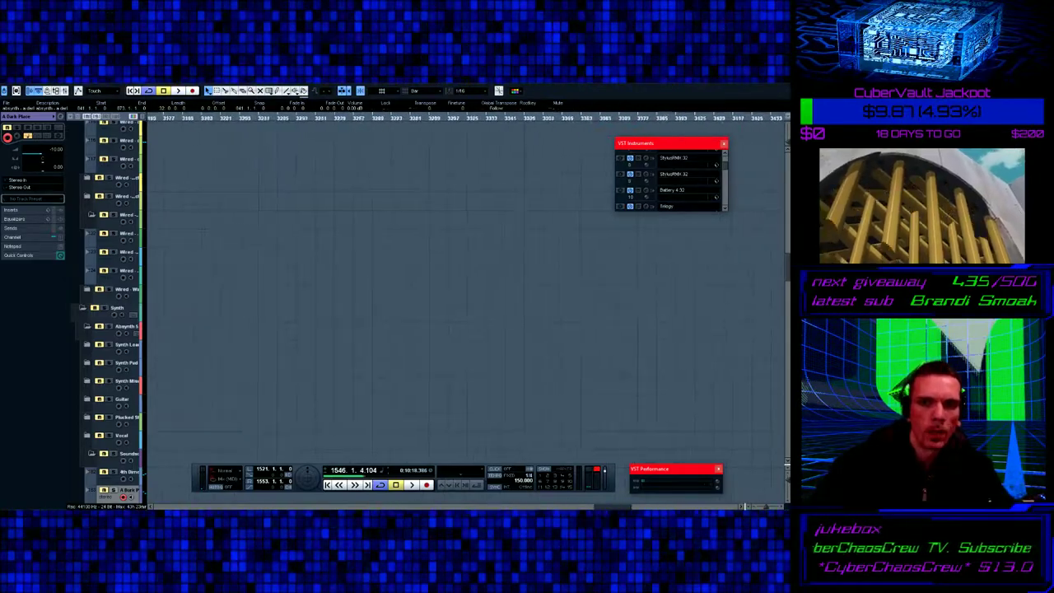
scroll(465, 288, "right", 2)
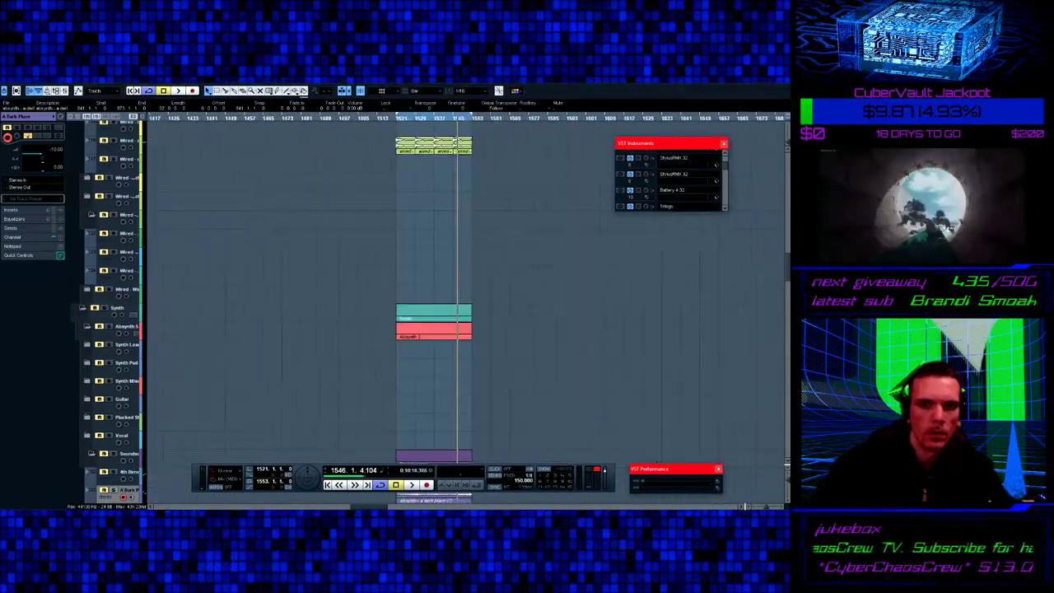
scroll(465, 288, "up", 10)
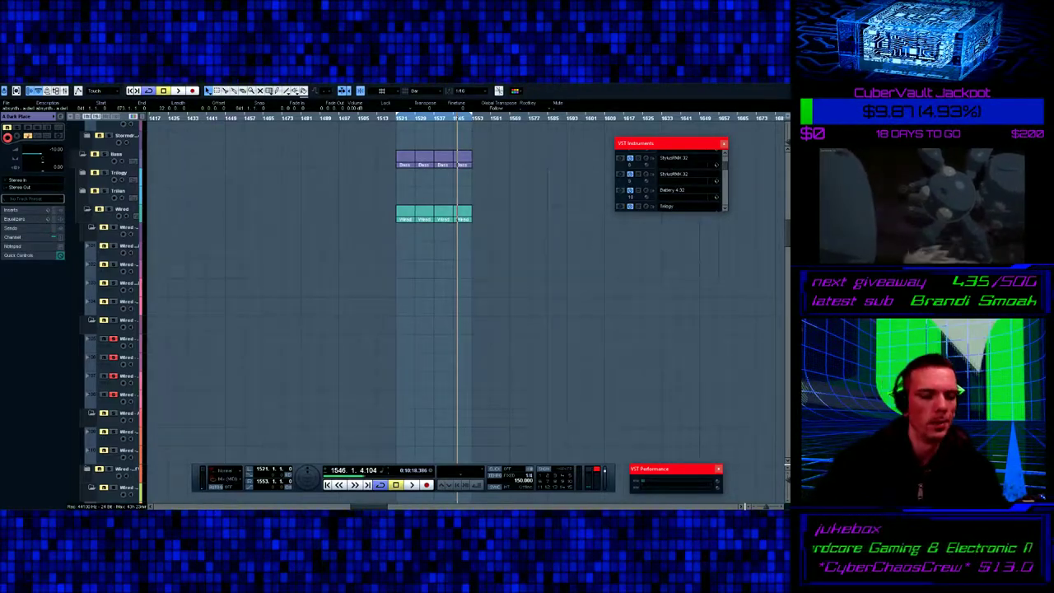
scroll(465, 289, "up", 10)
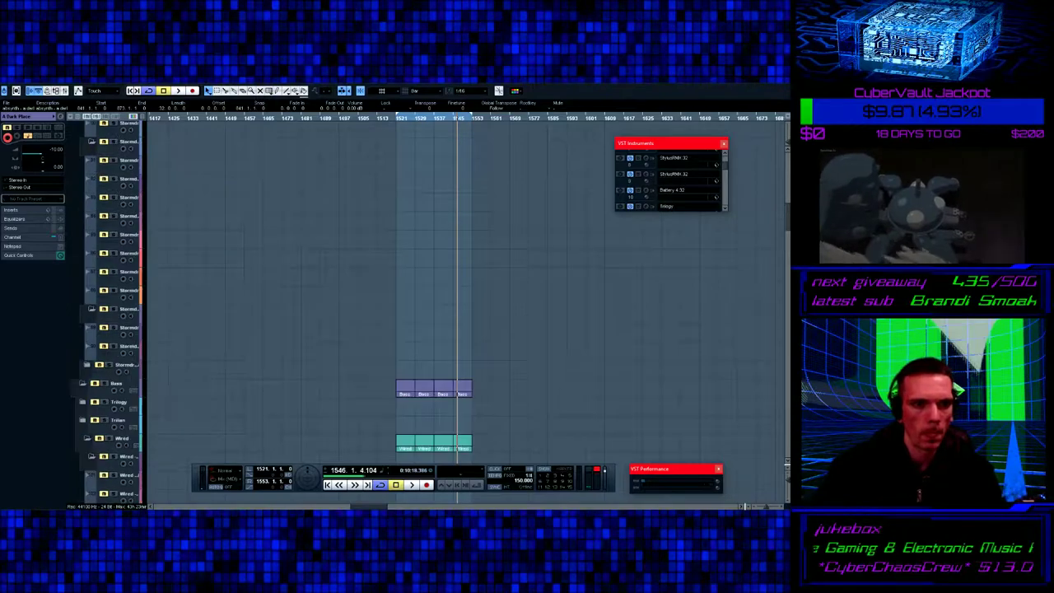
scroll(466, 288, "down", 10)
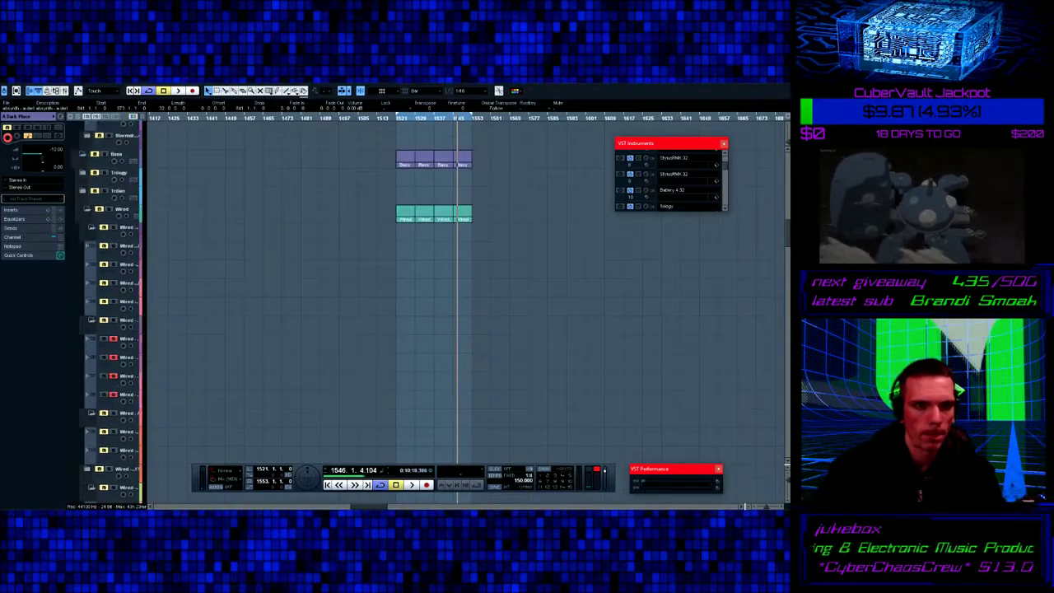
scroll(465, 288, "down", 15)
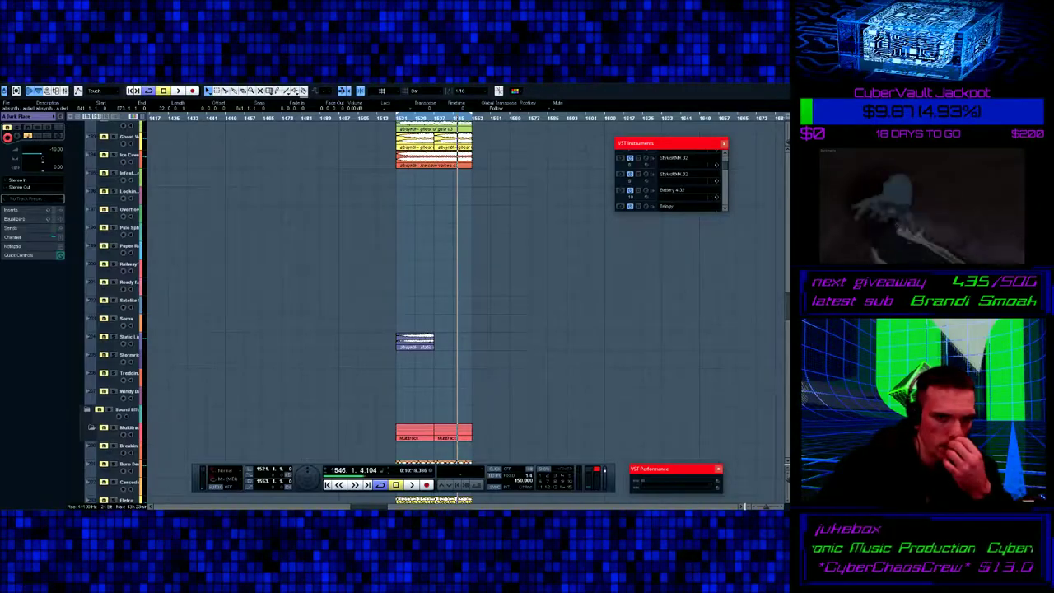
scroll(466, 288, "up", 6)
scroll(465, 288, "up", 4)
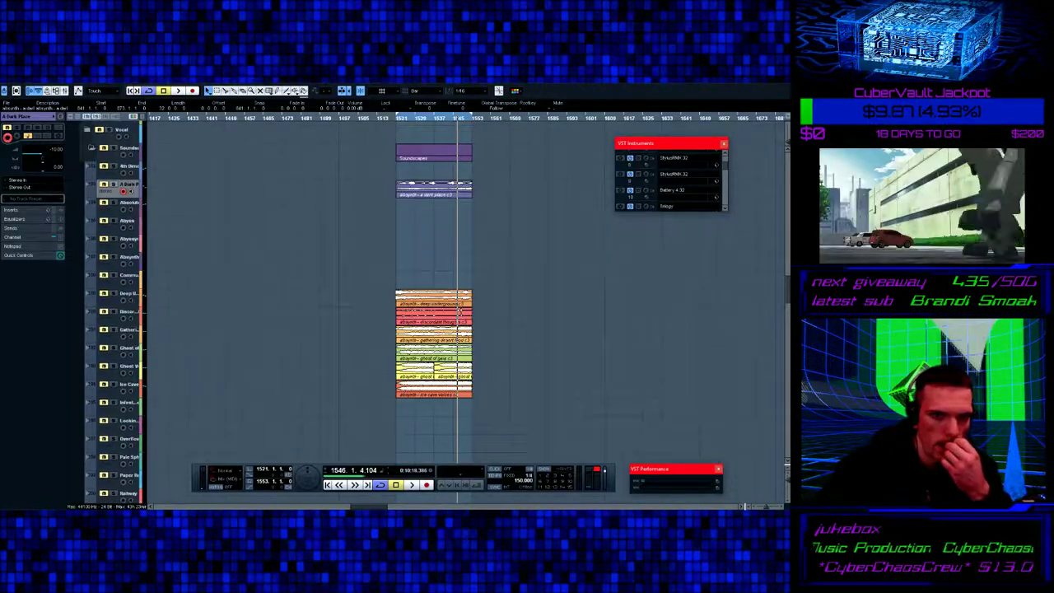
scroll(466, 289, "up", 10)
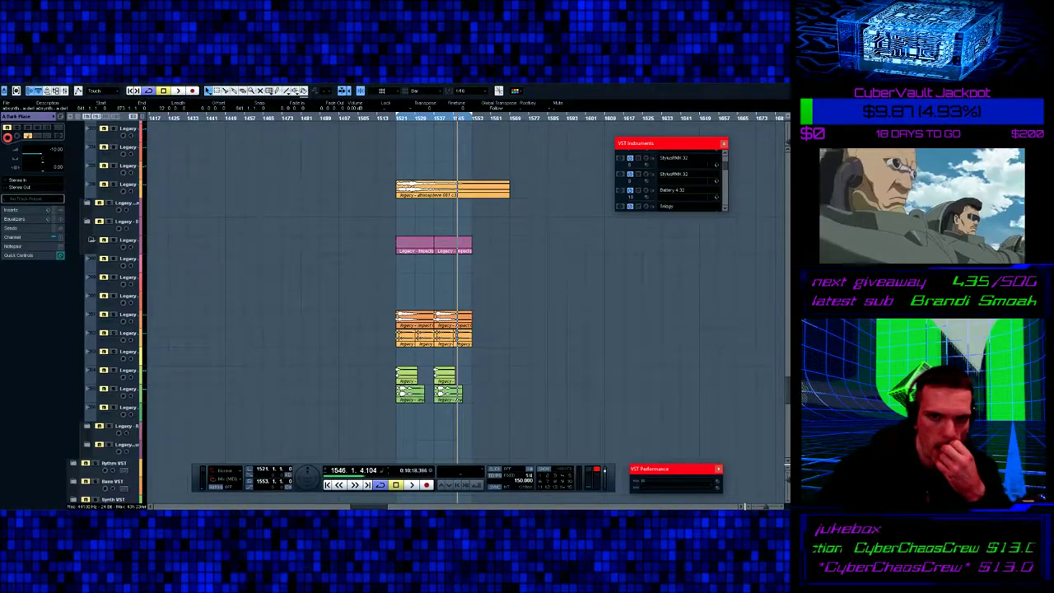
scroll(466, 288, "down", 15)
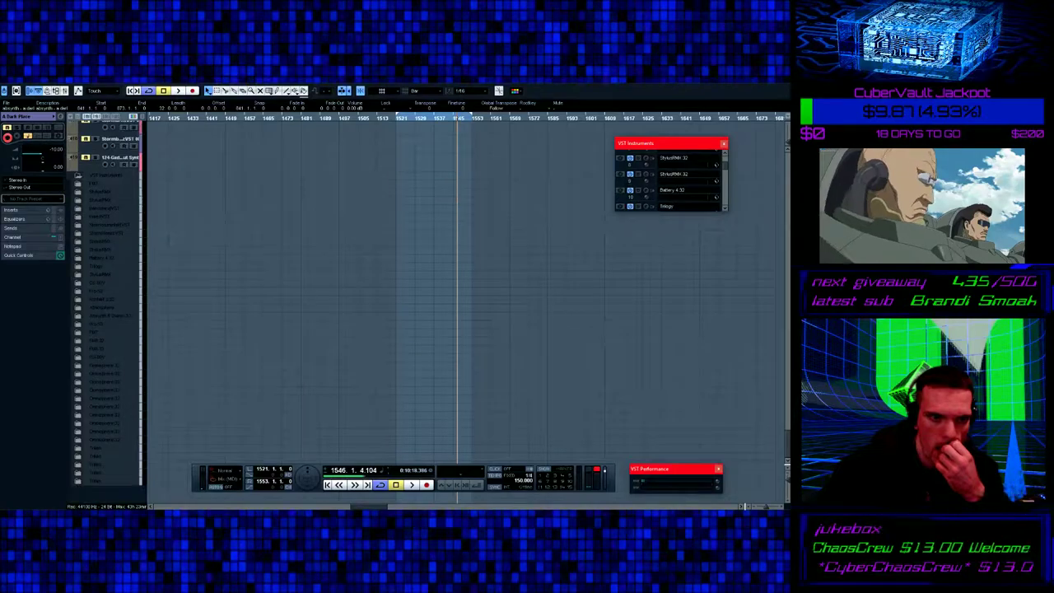
- Check the RMX and Legacy parts of the source block and select its yellow Legacy atmosphere part at bar 1521
scroll(465, 288, "up", 5)
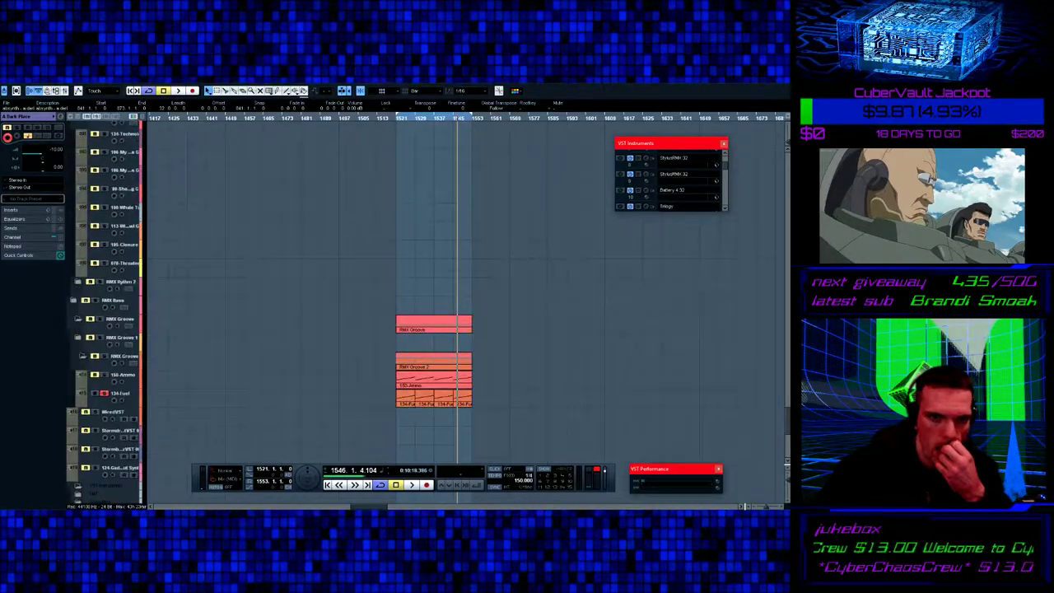
scroll(465, 288, "up", 10)
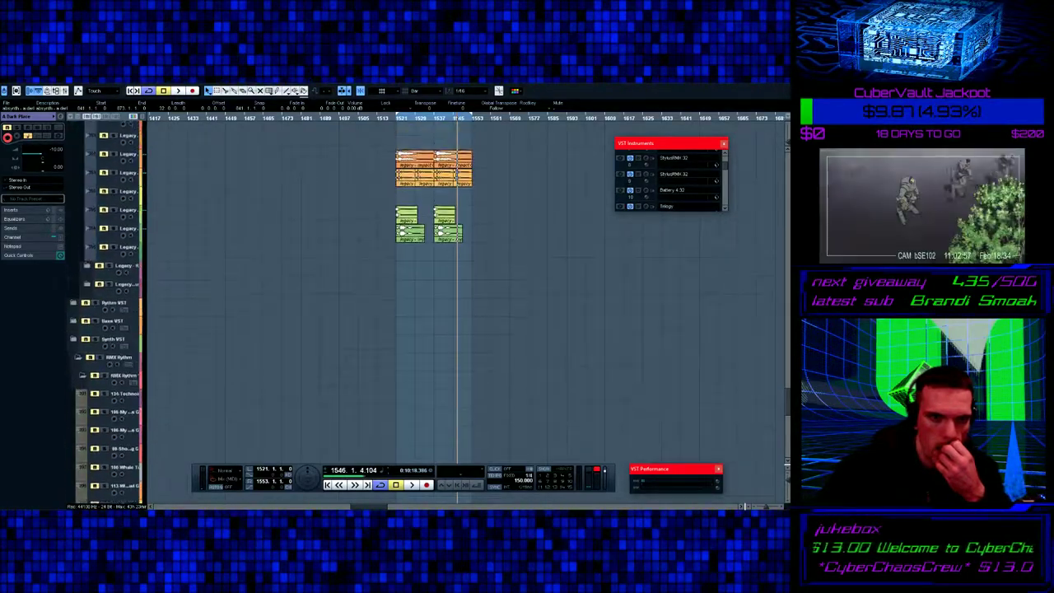
scroll(465, 289, "down", 5)
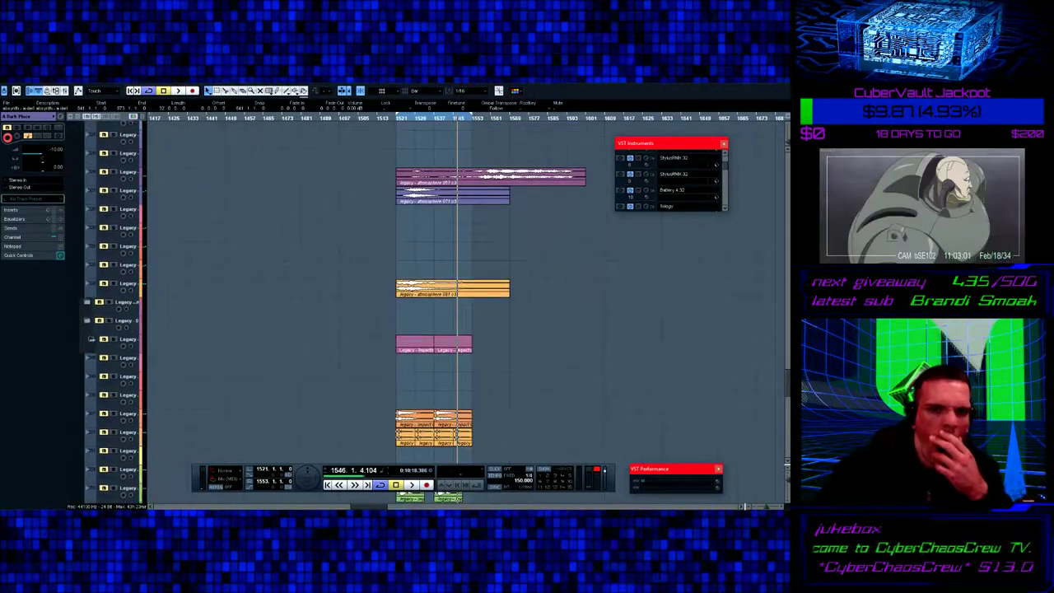
left_click(452, 287)
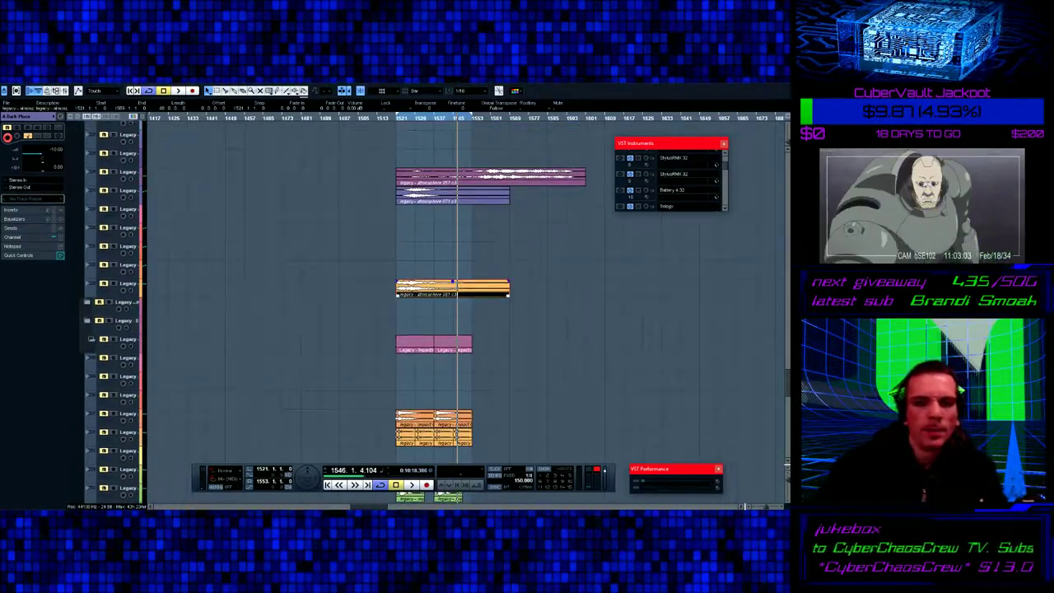
- Examine the FX and Legacy atmosphere parts around bar 2353, comparing them with the source block's rhythm loops at bar 1521
scroll(466, 289, "right", 6)
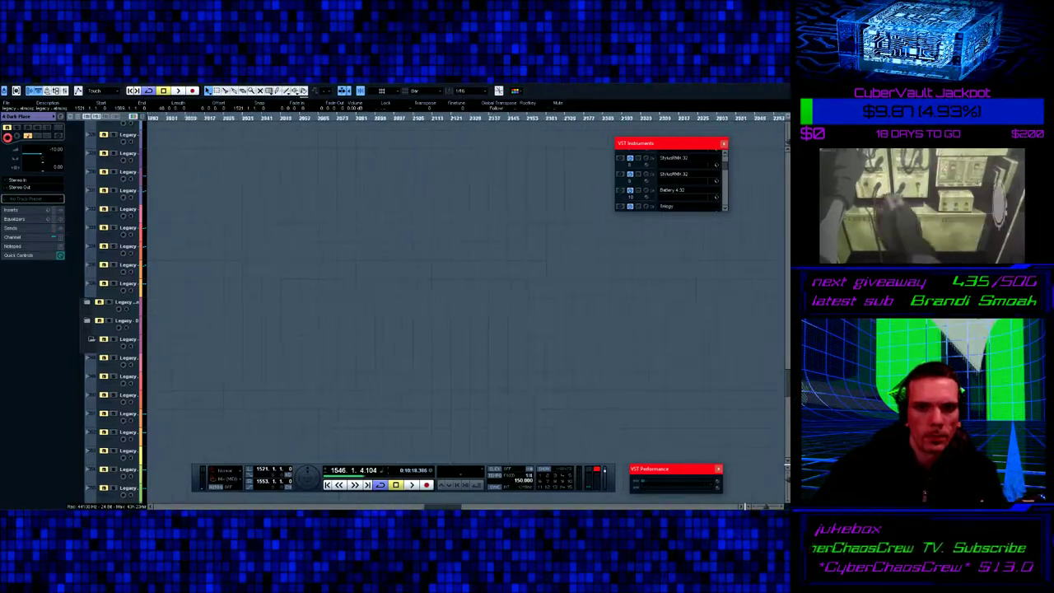
scroll(465, 311, "right", 5)
scroll(465, 311, "left", 2)
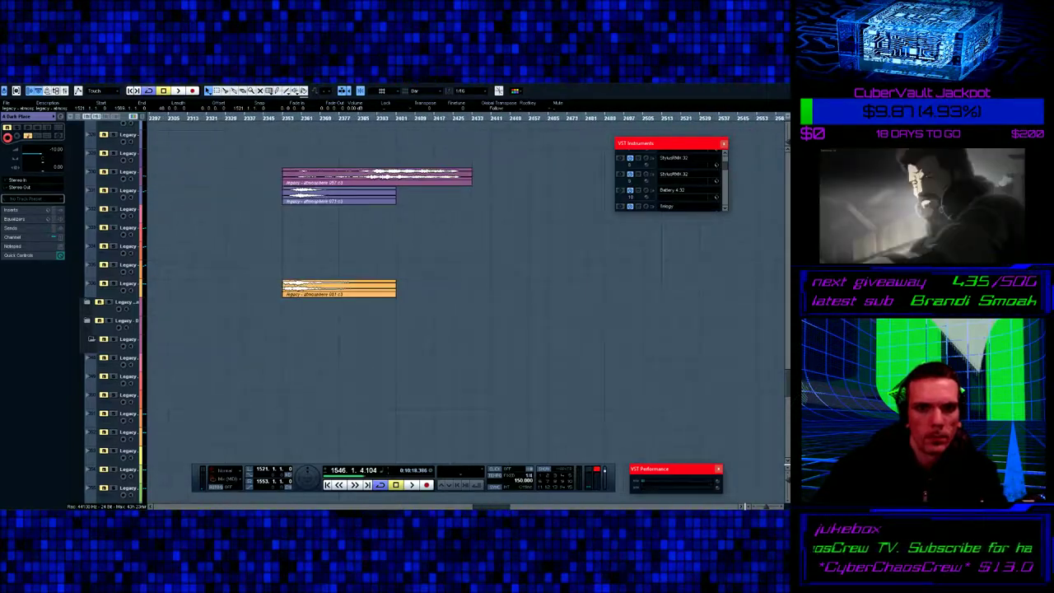
scroll(465, 304, "up", 5)
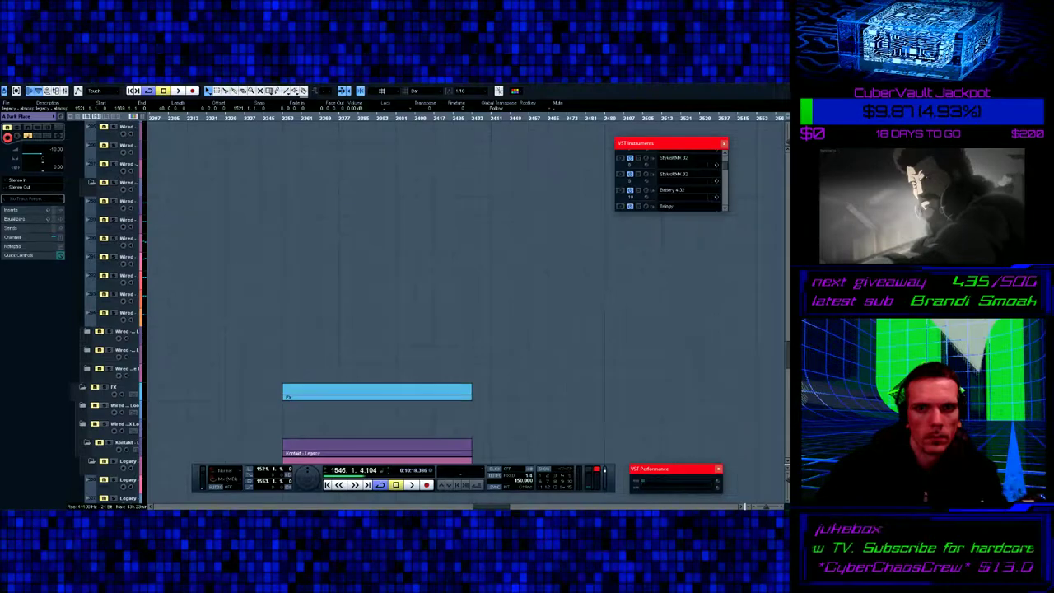
scroll(466, 305, "up", 10)
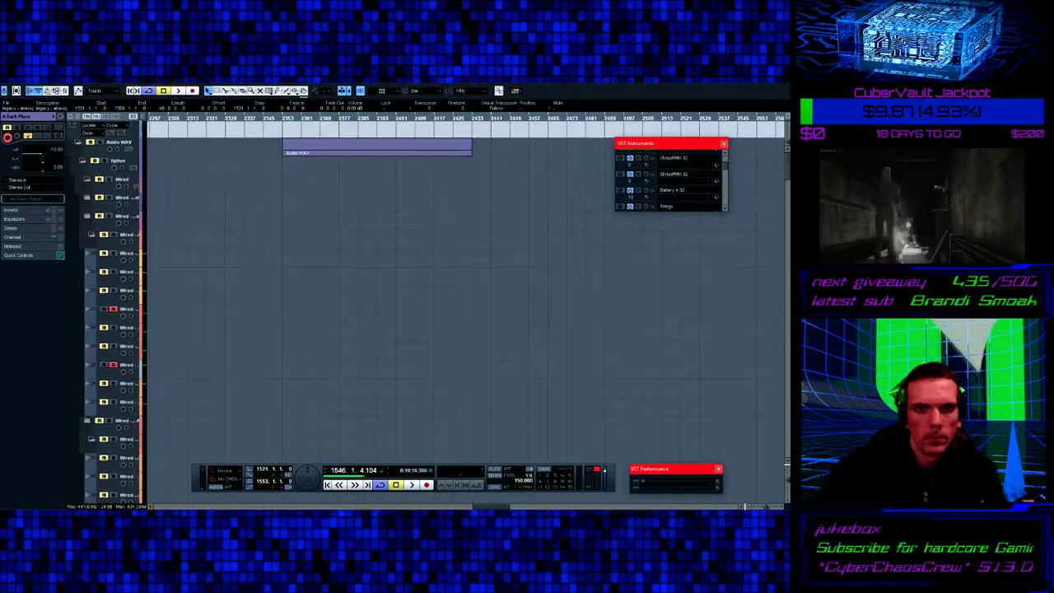
scroll(465, 288, "left", 8)
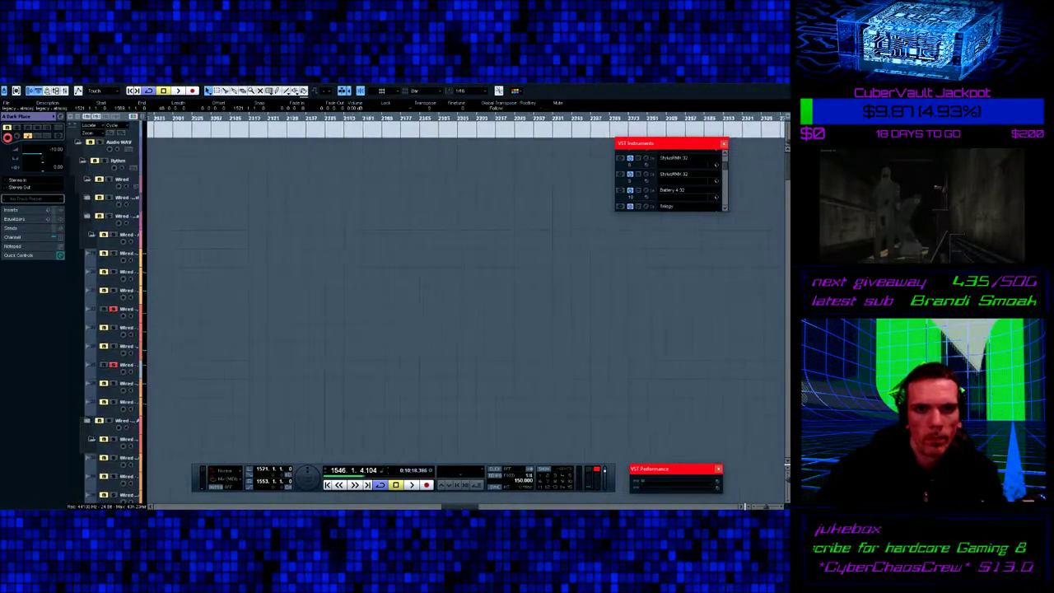
scroll(465, 288, "left", 3)
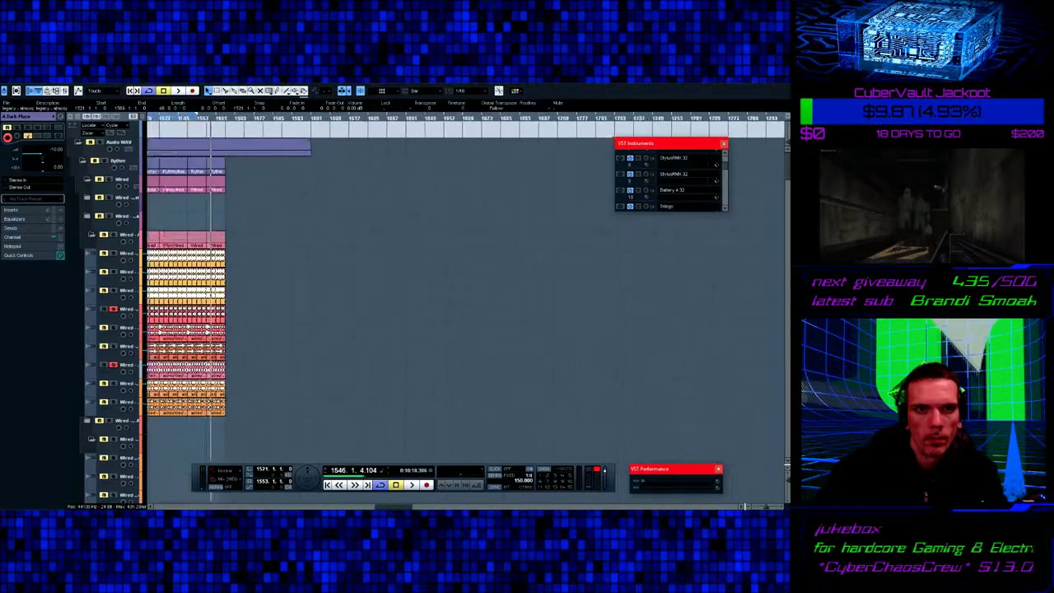
scroll(465, 288, "down", 6)
scroll(465, 288, "up", 6)
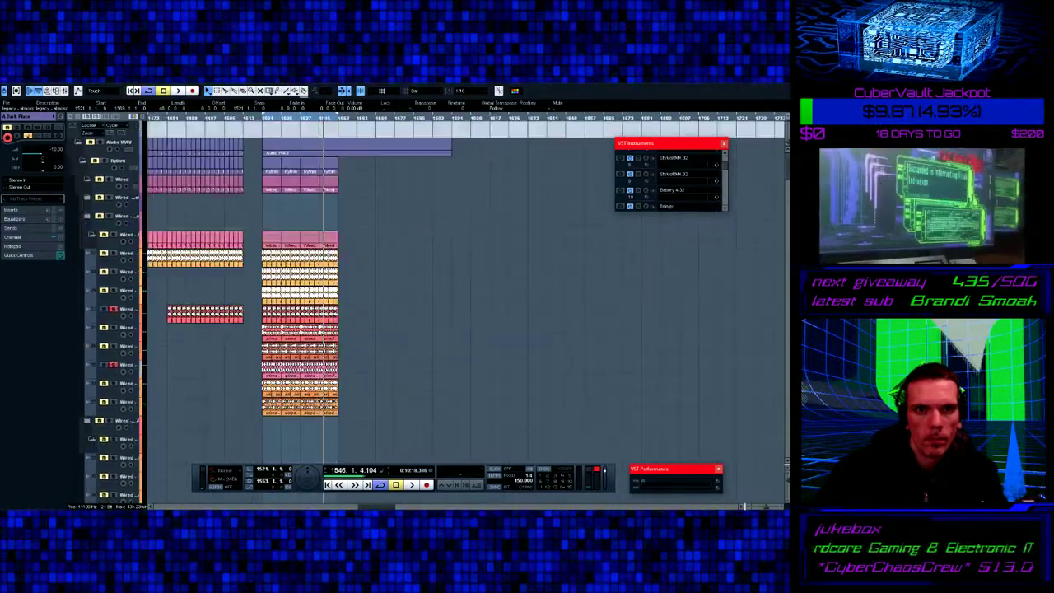
scroll(465, 288, "down", 3)
scroll(466, 288, "up", 3)
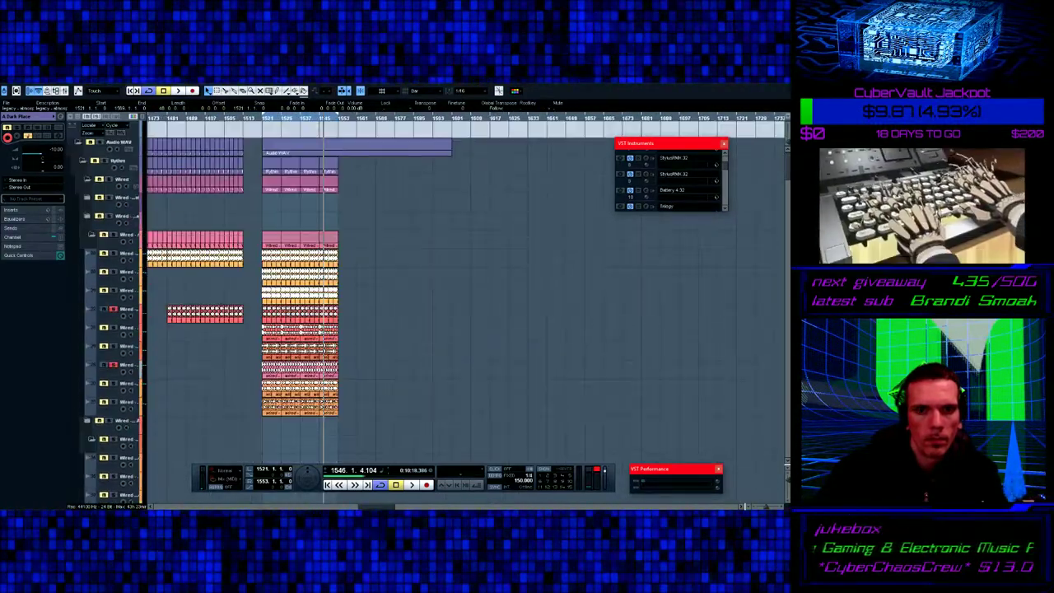
- Go back to the section around bar 2353 and examine the tracks above and below its Legacy atmosphere parts
scroll(465, 289, "right", 8)
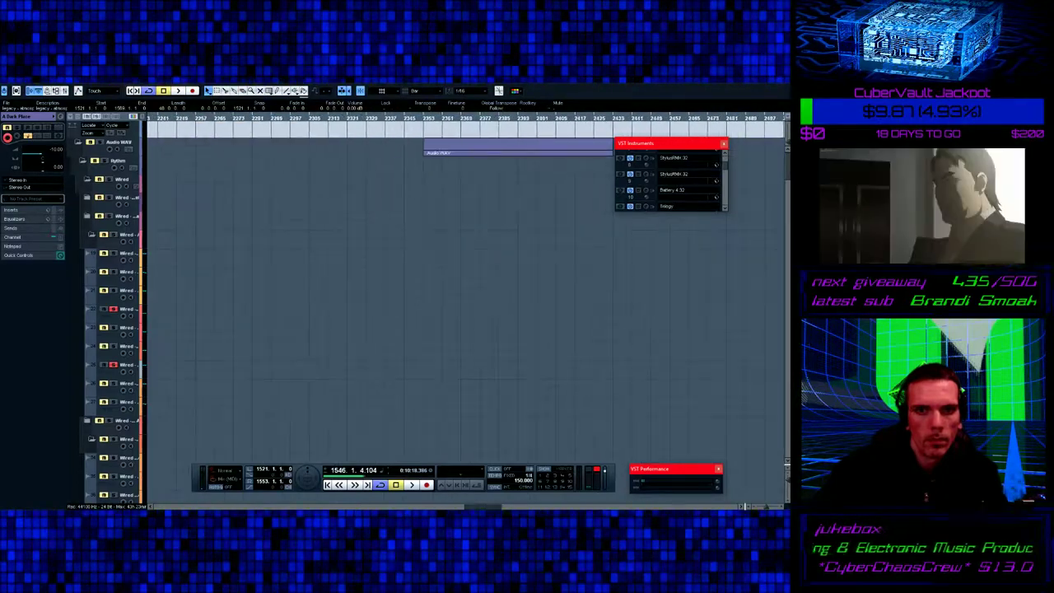
scroll(466, 289, "down", 10)
scroll(465, 288, "down", 10)
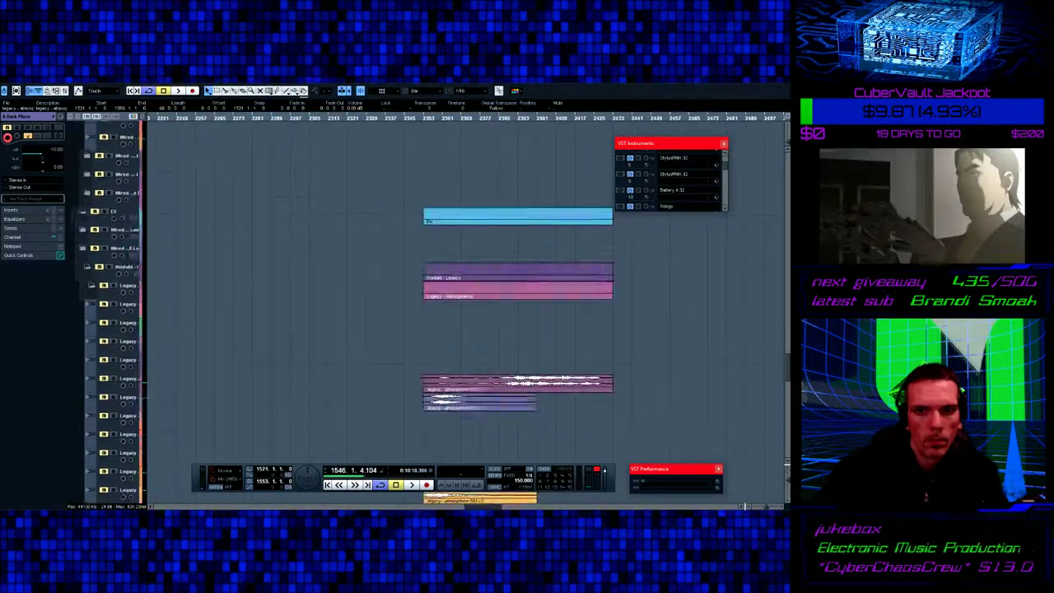
scroll(465, 288, "up", 4)
scroll(465, 288, "up", 10)
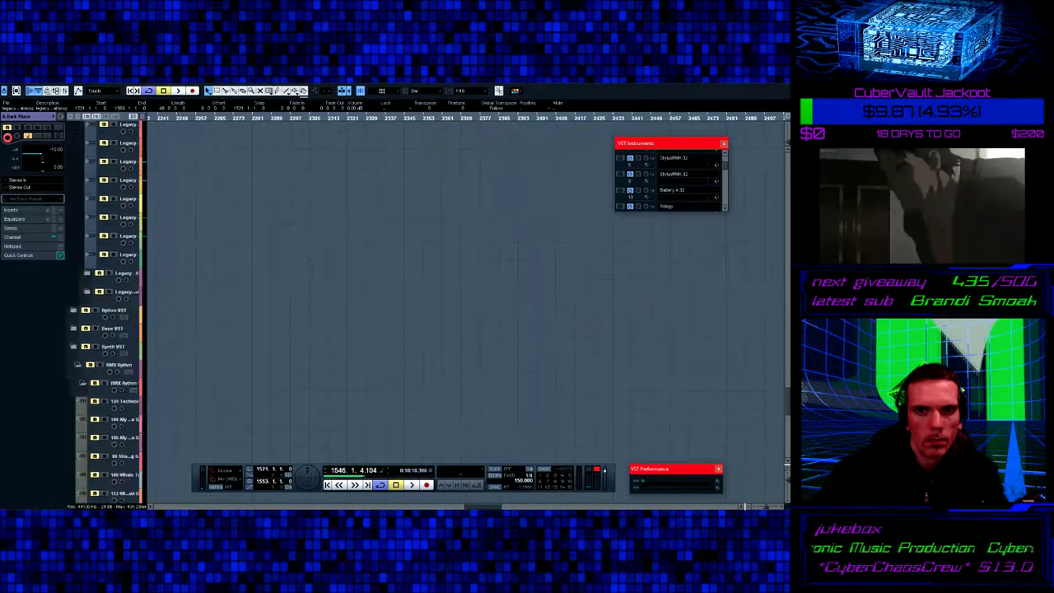
scroll(466, 289, "up", 12)
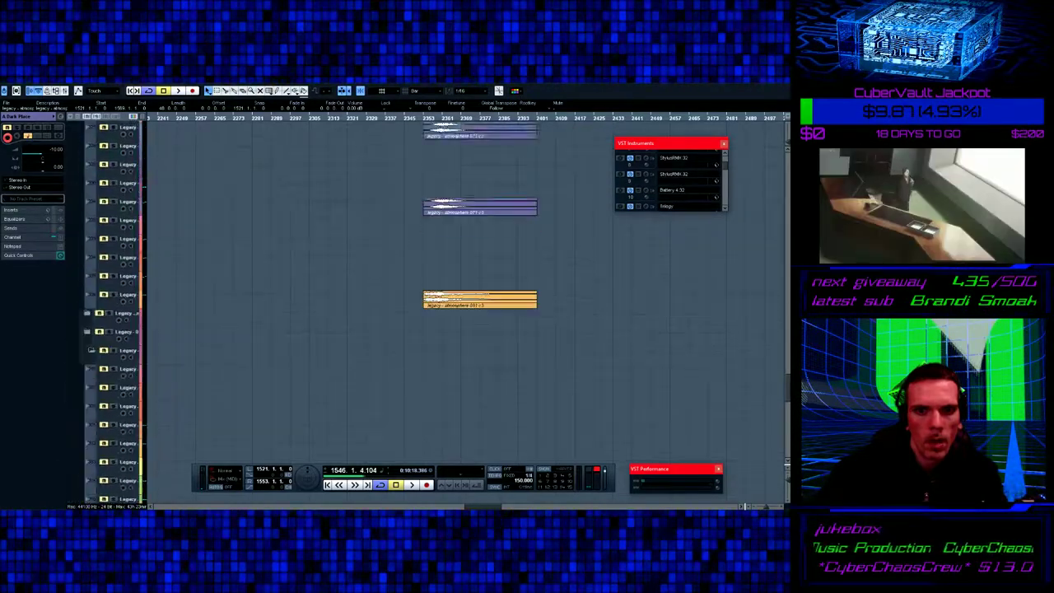
scroll(466, 289, "down", 10)
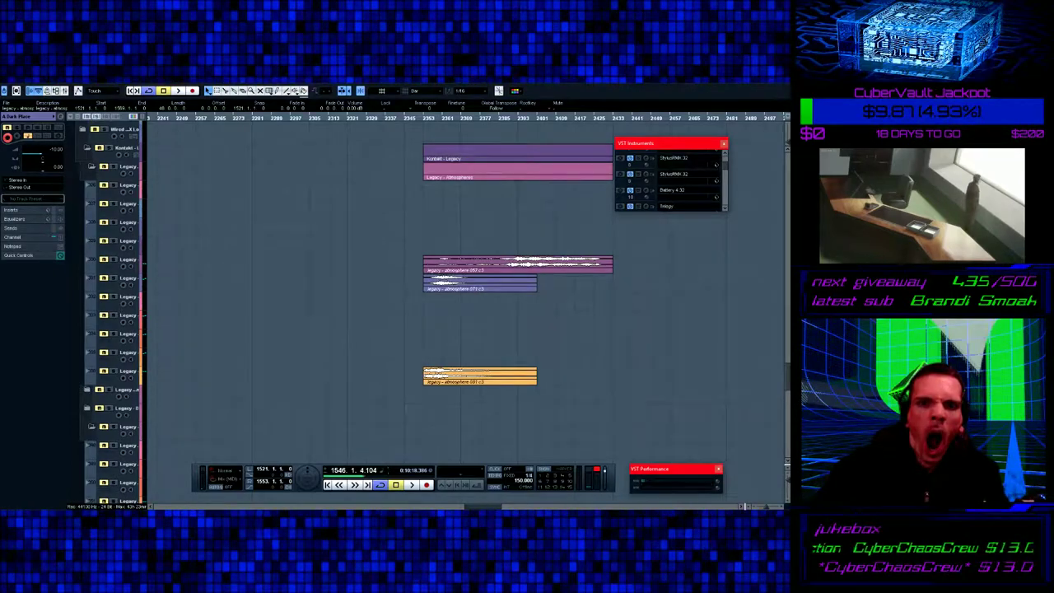
scroll(465, 288, "down", 10)
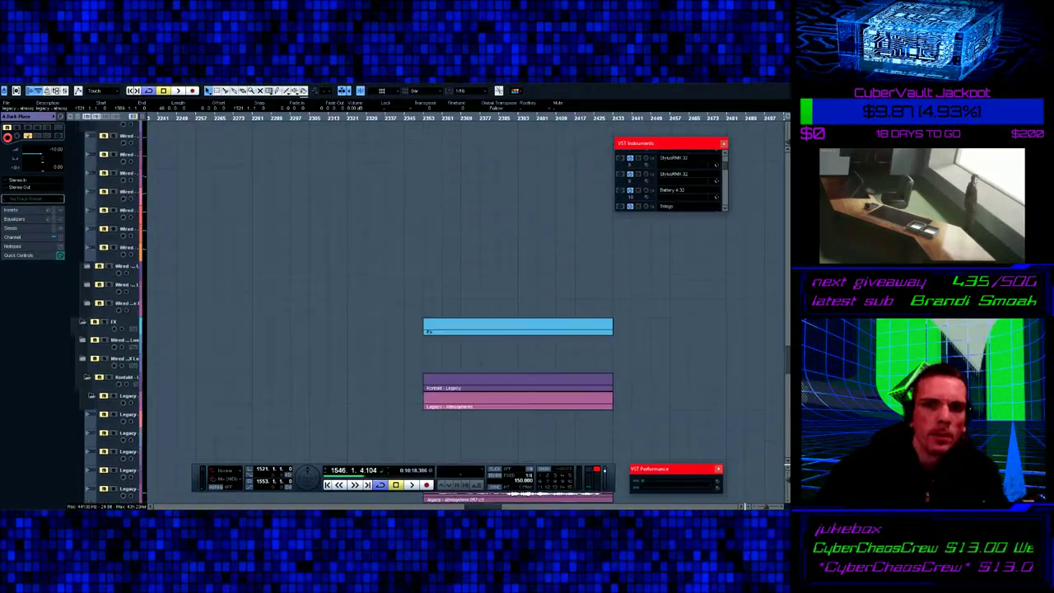
- Review the source block's soundscape and sound effect parts, and audition the yellow Legacy atmosphere part soloed from bar 1521
scroll(465, 289, "left", 15)
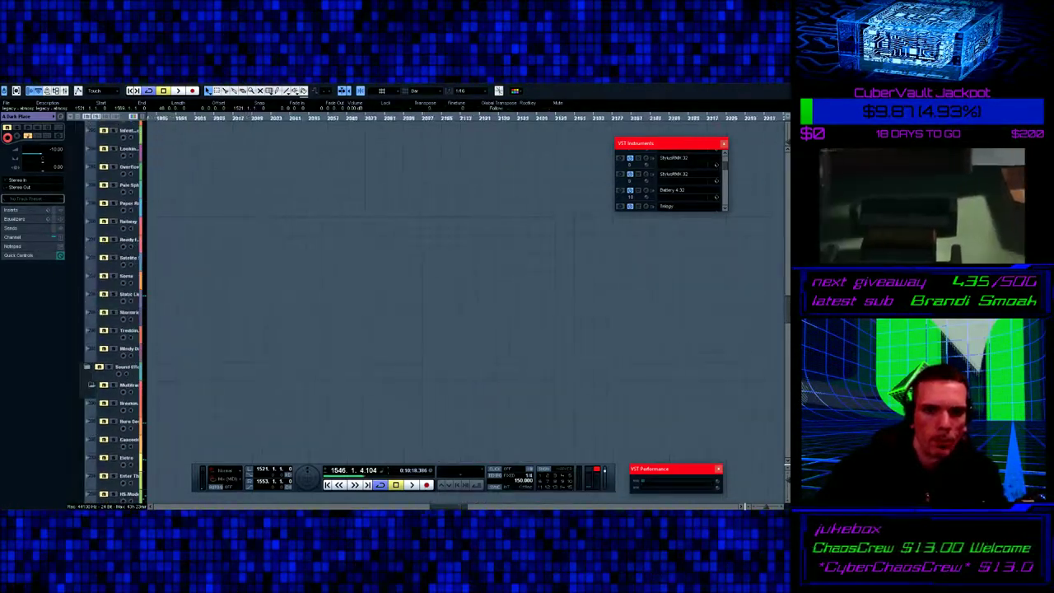
scroll(465, 289, "left", 5)
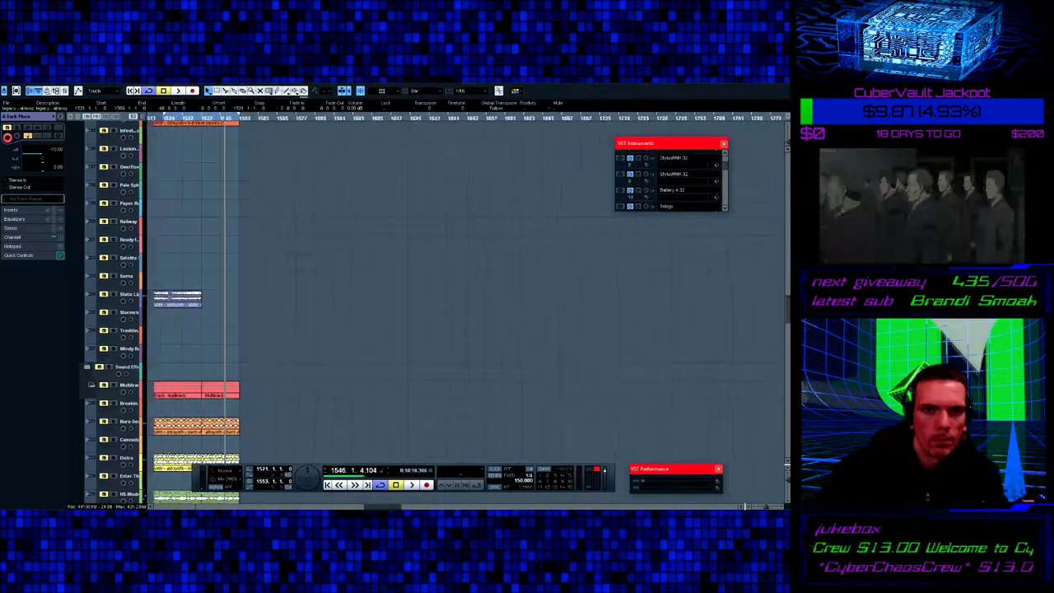
scroll(465, 288, "up", 5)
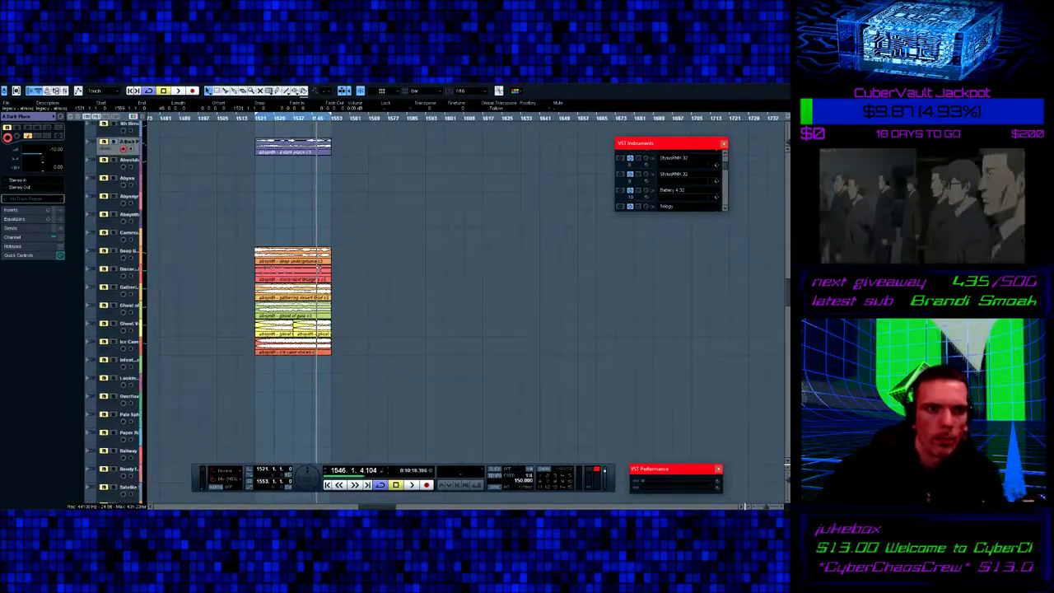
scroll(465, 288, "up", 10)
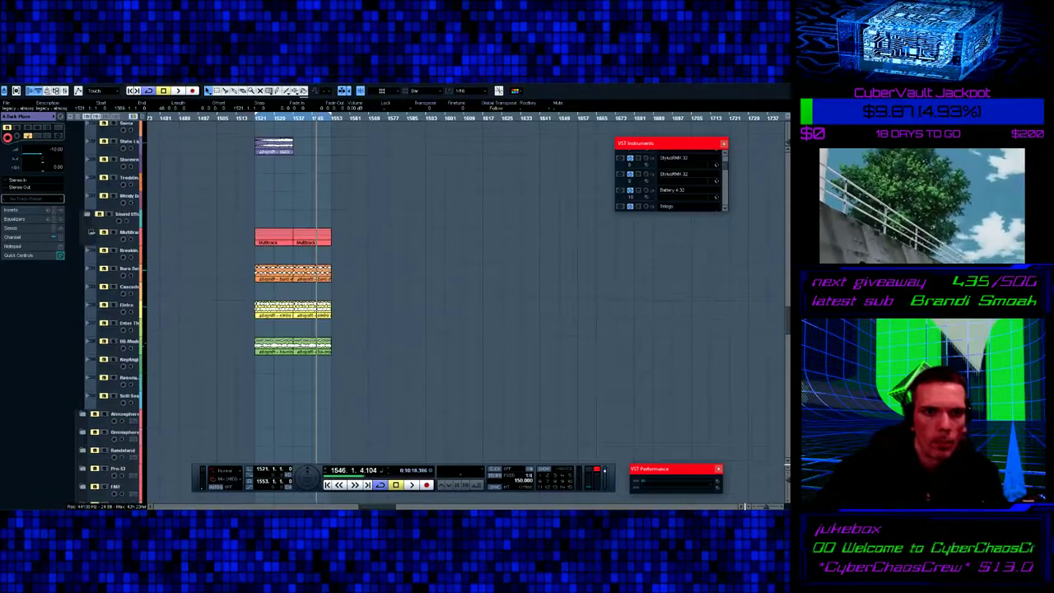
scroll(465, 288, "down", 10)
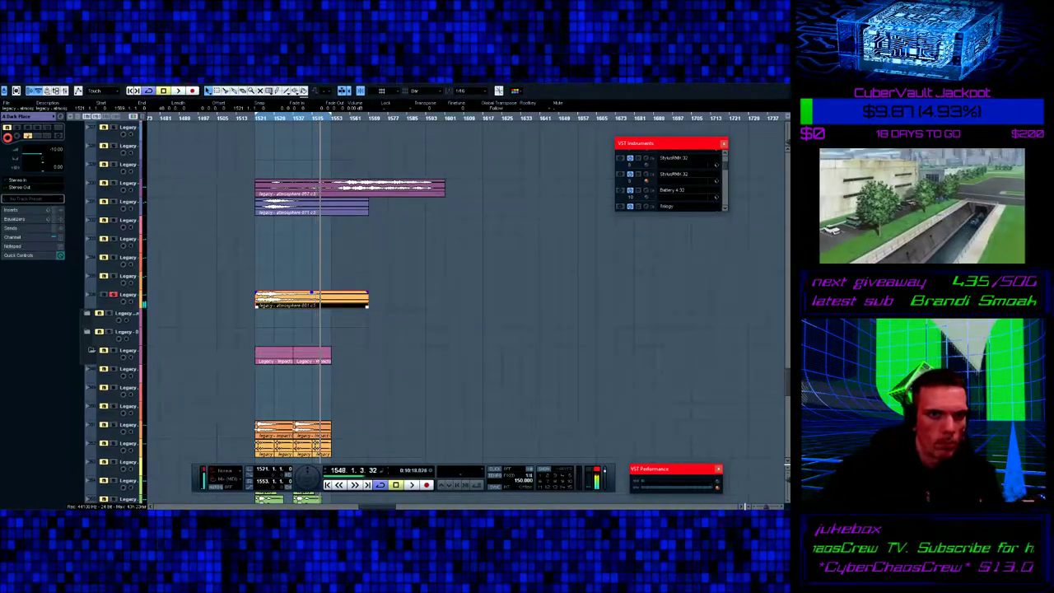
key("space")
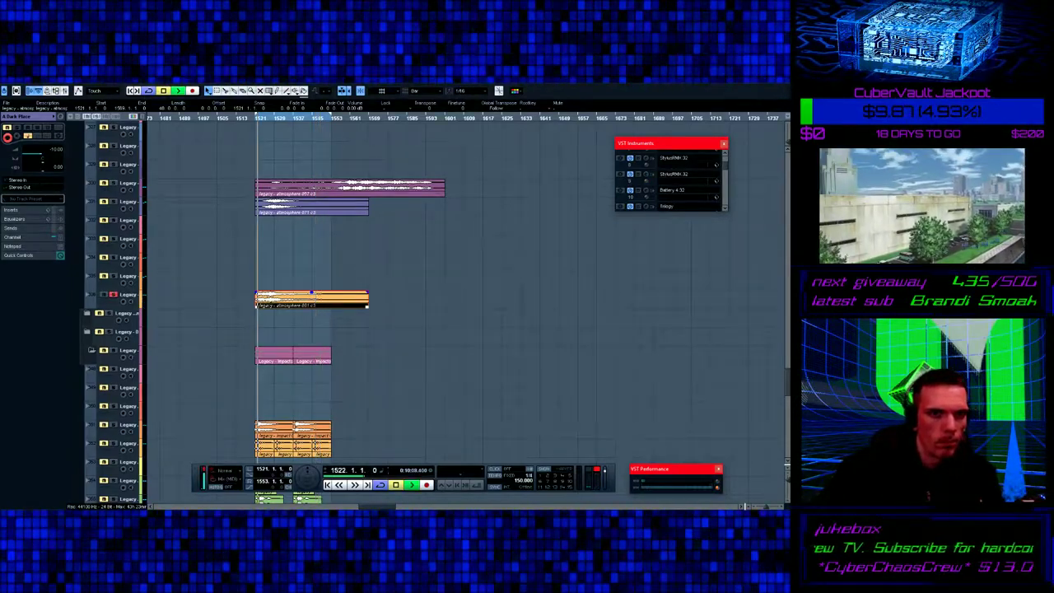
key("space")
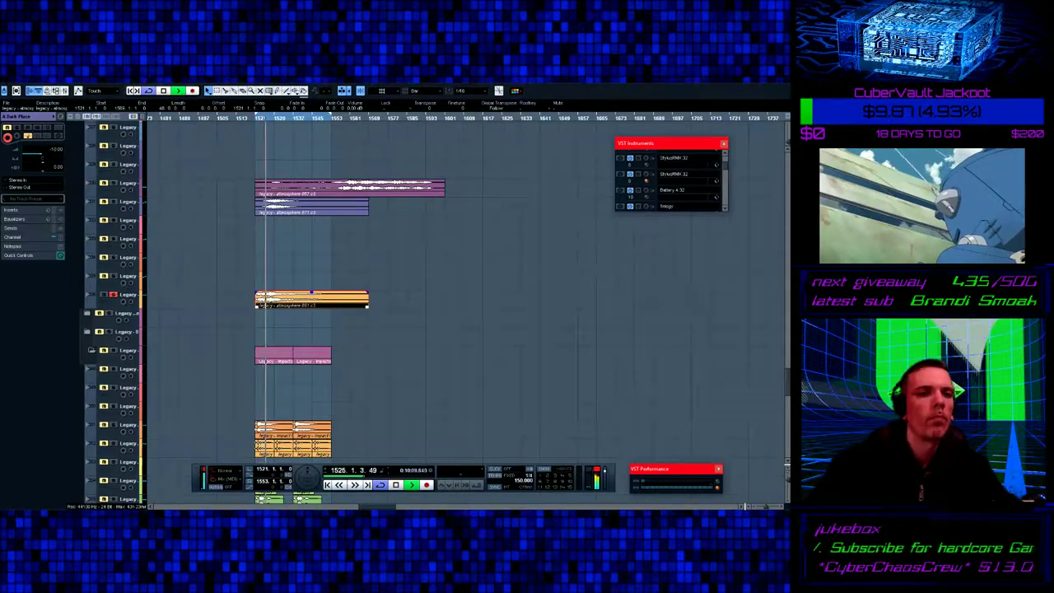
- Return to the source block's Wired rhythm loops and audition the eighth and ninth loops in turn, soloed with the first and seventh
scroll(461, 297, "down", 15)
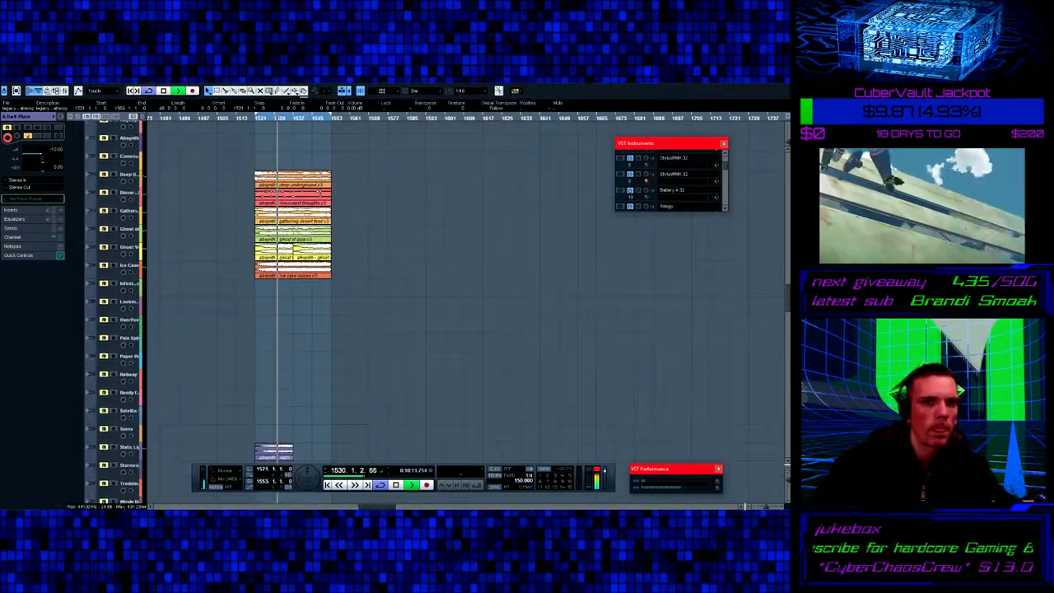
scroll(461, 297, "up", 10)
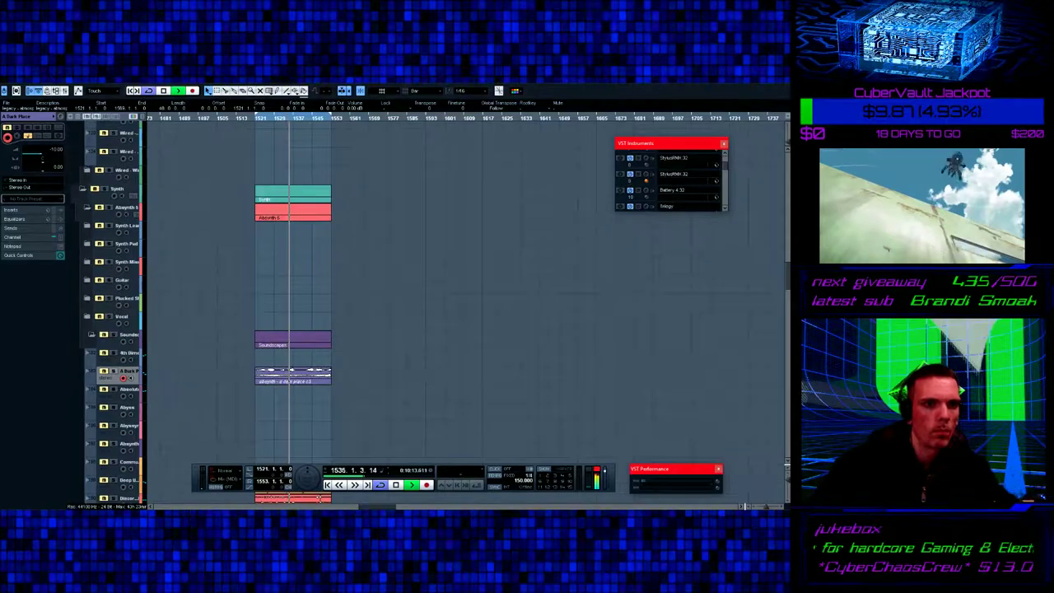
scroll(461, 297, "up", 5)
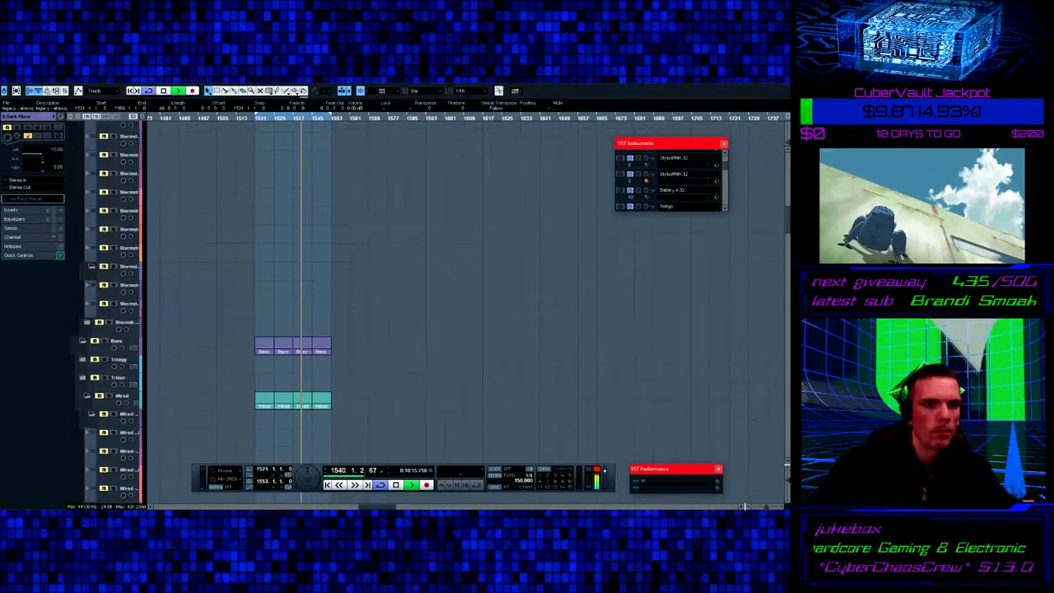
scroll(462, 297, "up", 5)
scroll(461, 297, "down", 10)
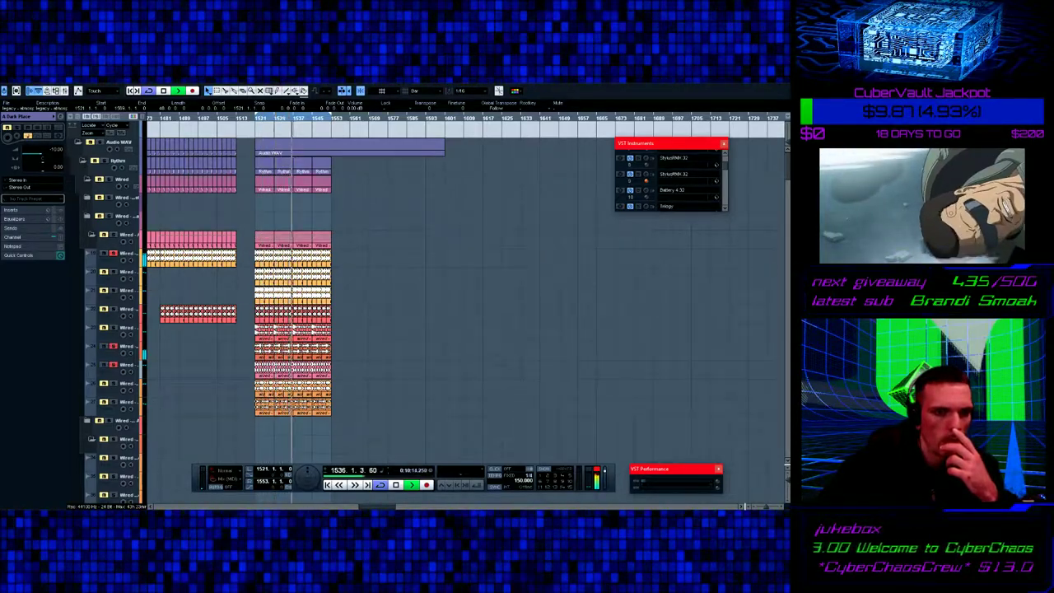
left_click(113, 365)
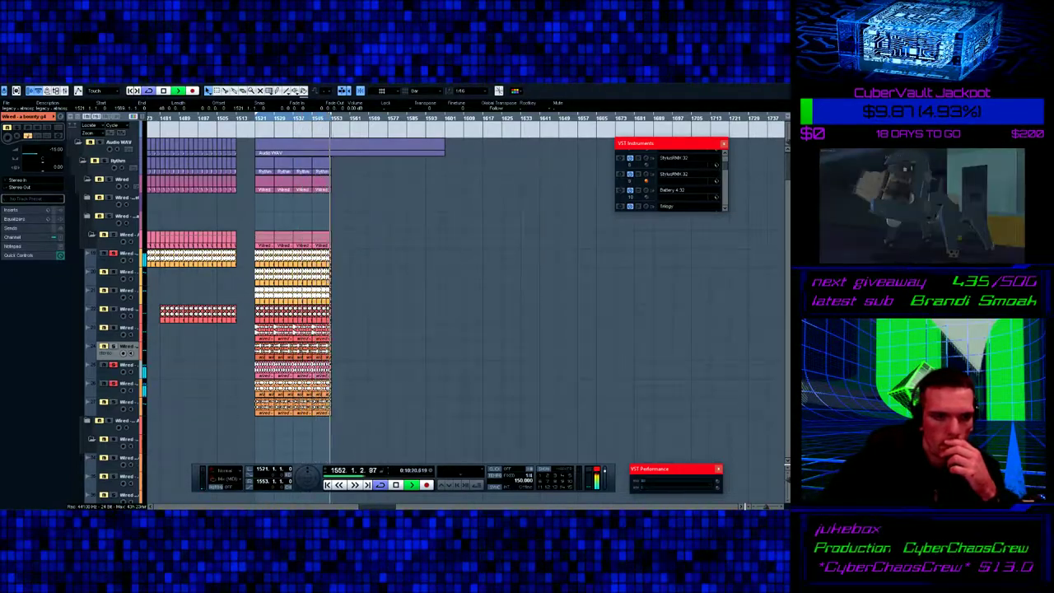
left_click(113, 383)
left_click(112, 402)
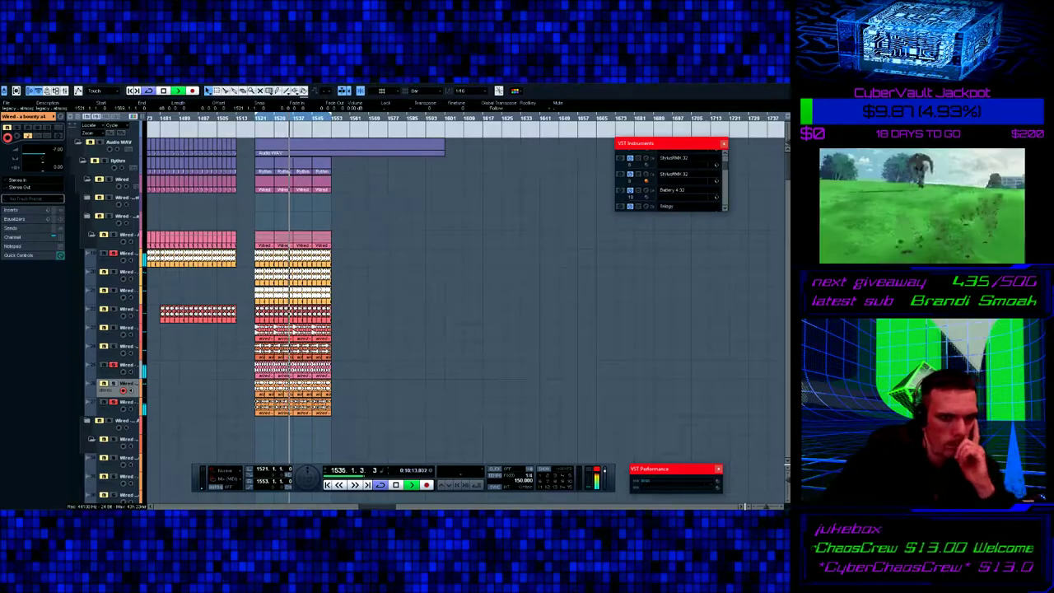
- Review the earlier arrangement's Wired loops, groove, synth and sound effect tracks between about bars 905 and 1513, looking for where loops are missing
left_click_drag(378, 506, 363, 506)
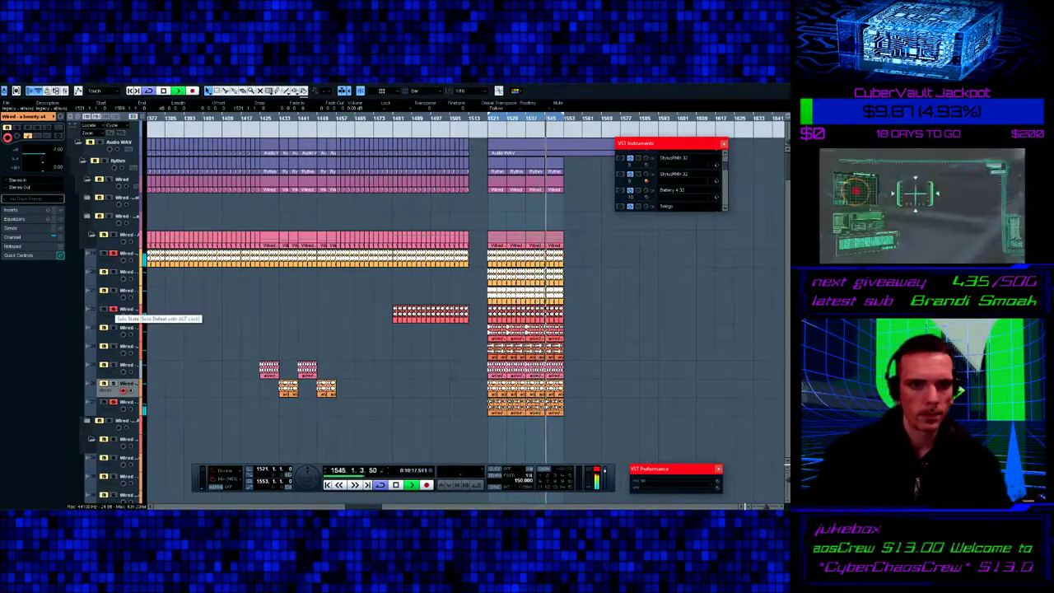
scroll(465, 309, "left", 3)
scroll(466, 305, "down", 10)
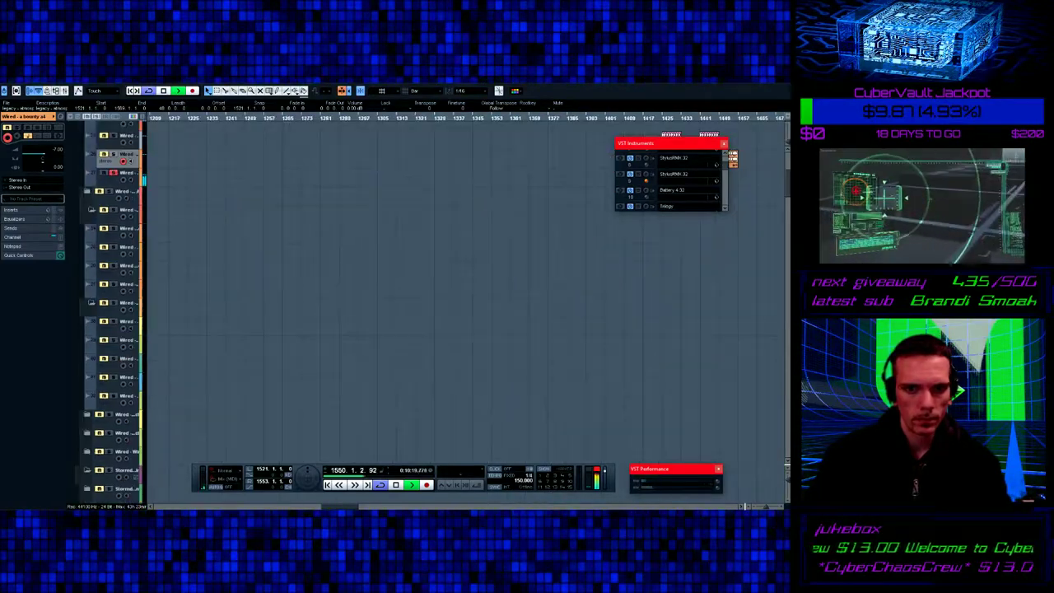
scroll(465, 305, "down", 10)
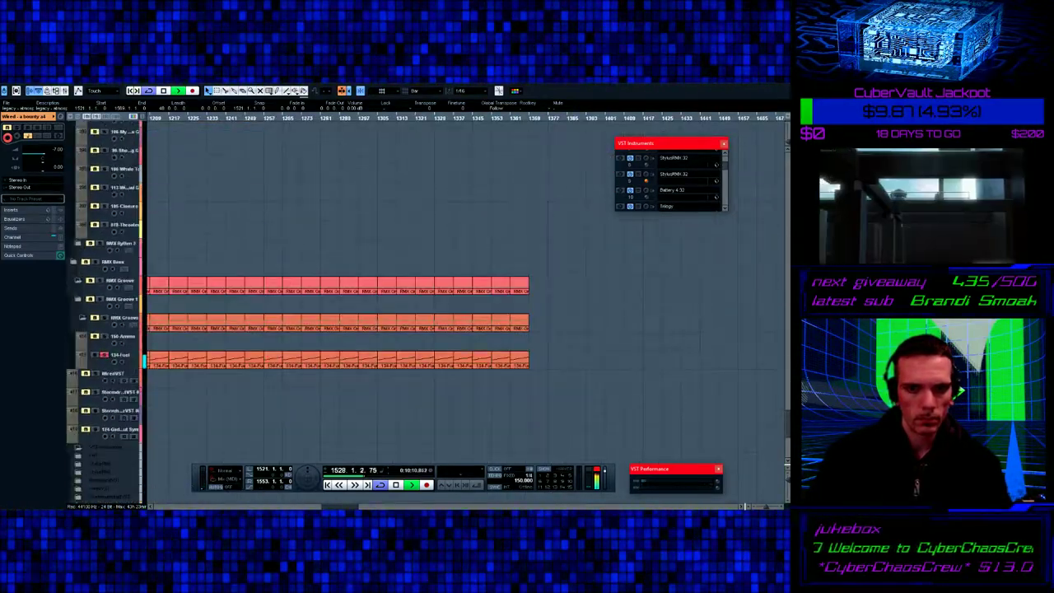
scroll(465, 305, "right", 3)
scroll(465, 304, "up", 8)
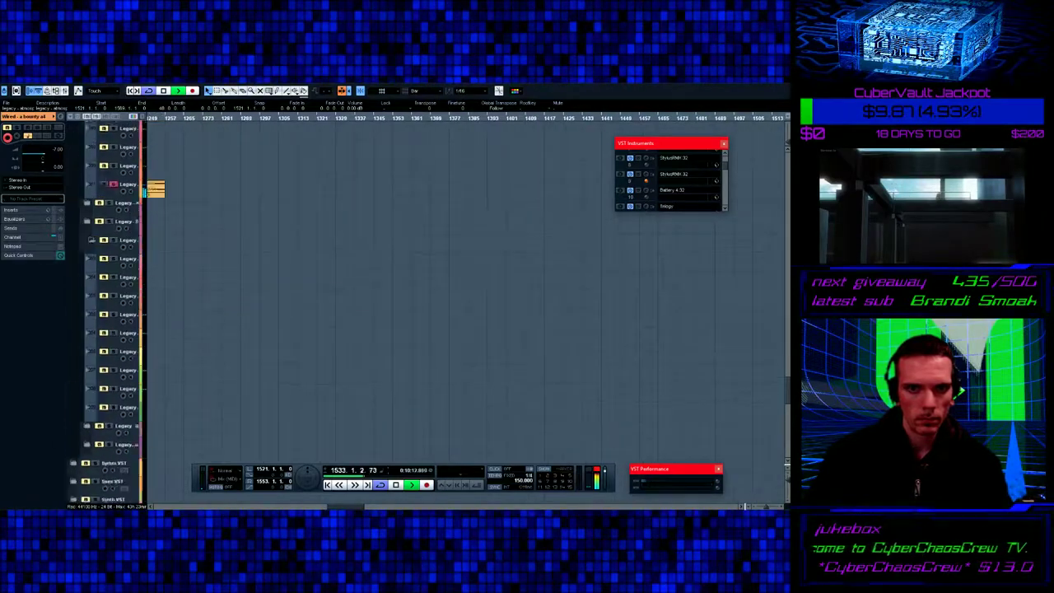
scroll(466, 305, "down", 10)
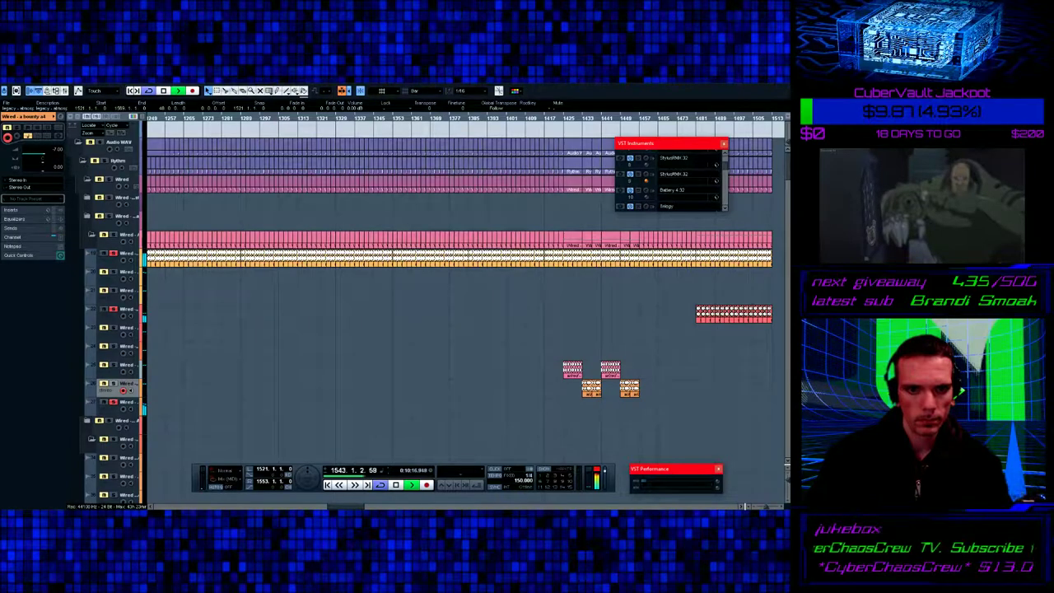
scroll(466, 305, "left", 10)
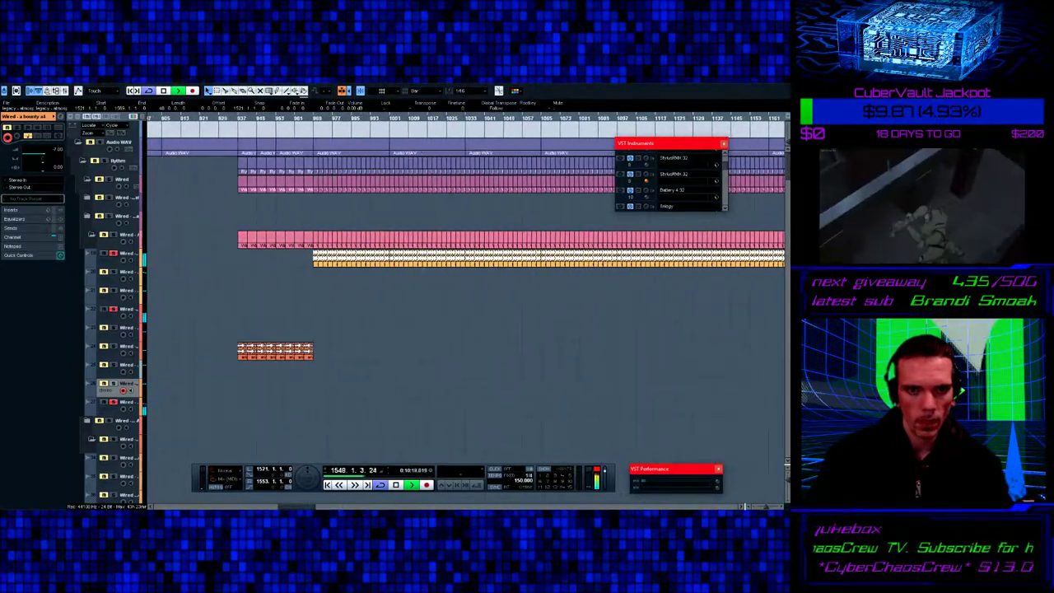
scroll(465, 304, "down", 10)
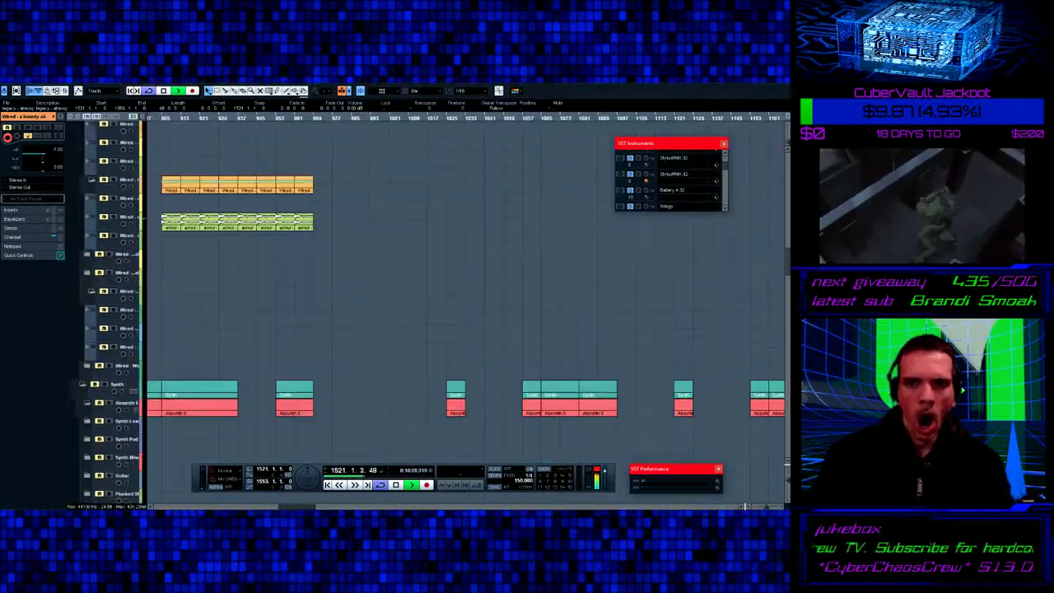
scroll(465, 305, "down", 10)
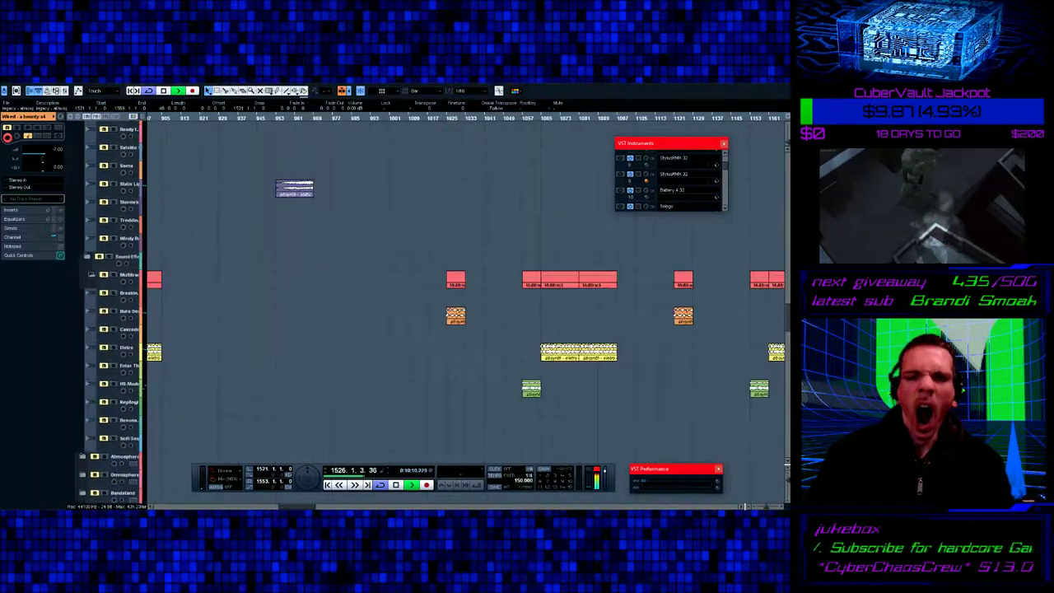
scroll(465, 304, "right", 5)
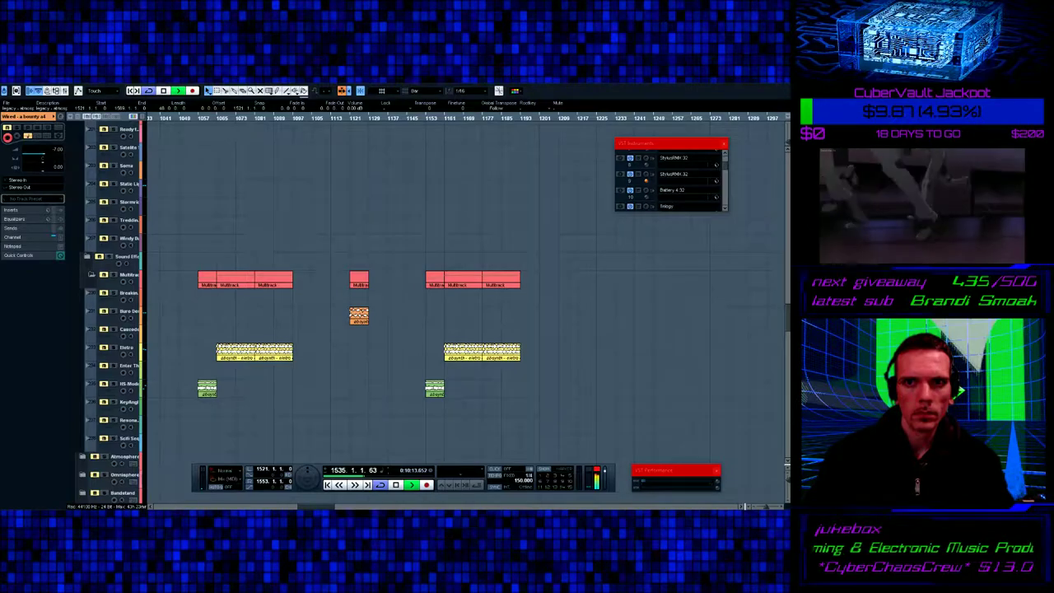
- Copy the run of red Wired loops at bar 1481 and paste it twice in a row on the same track, at bars 1201 and 1233
left_click(540, 118)
key("space")
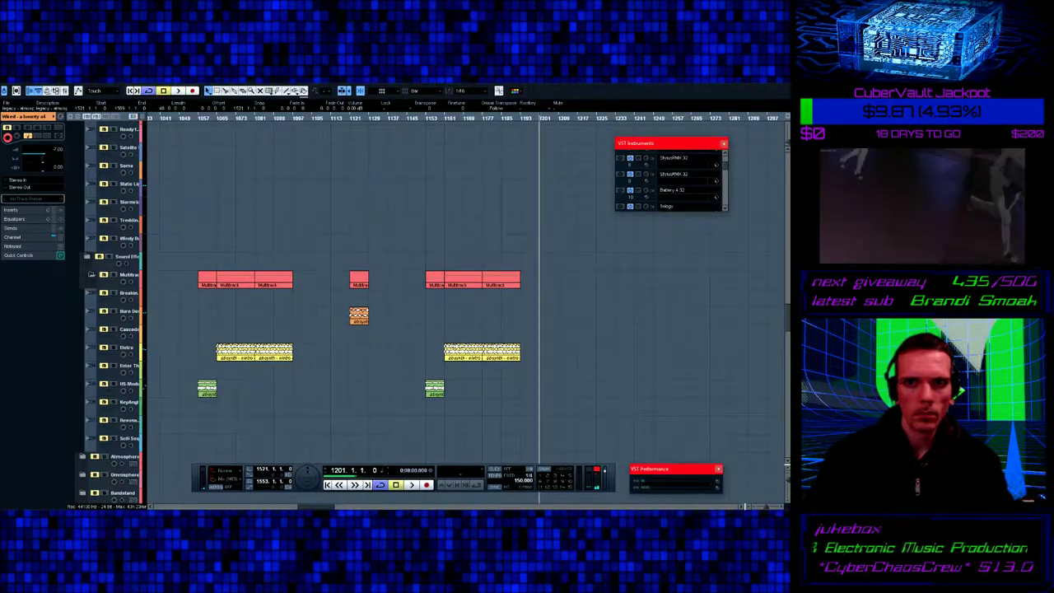
scroll(466, 305, "up", 15)
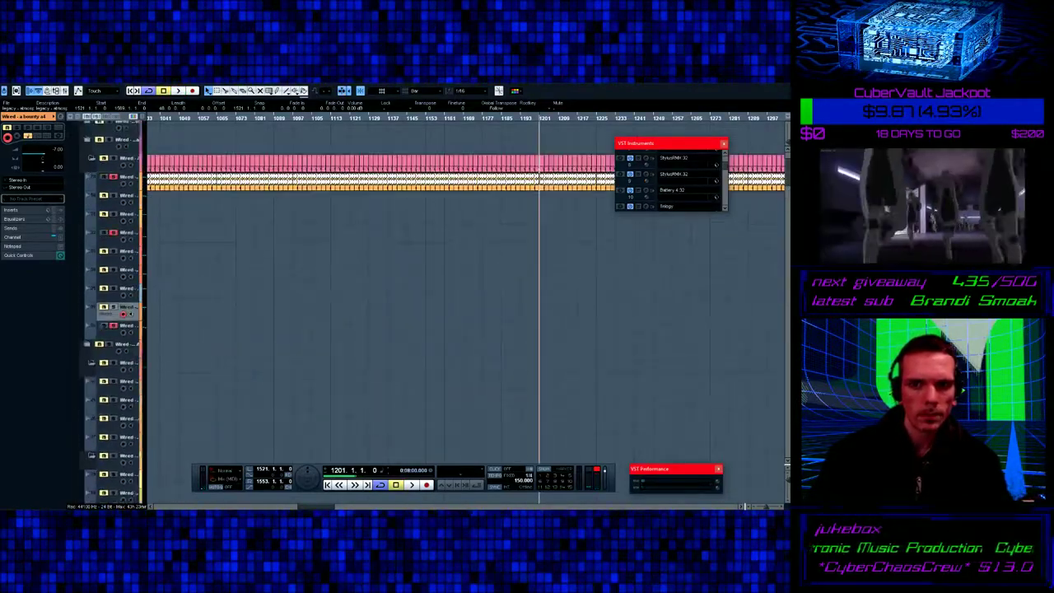
scroll(116, 313, "up", 4)
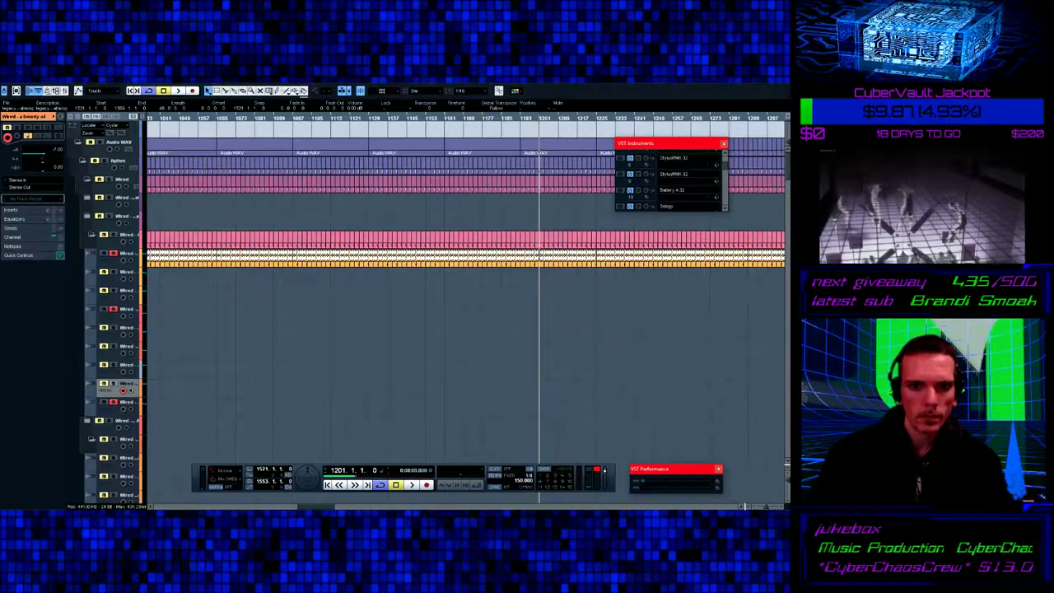
scroll(466, 313, "right", 10)
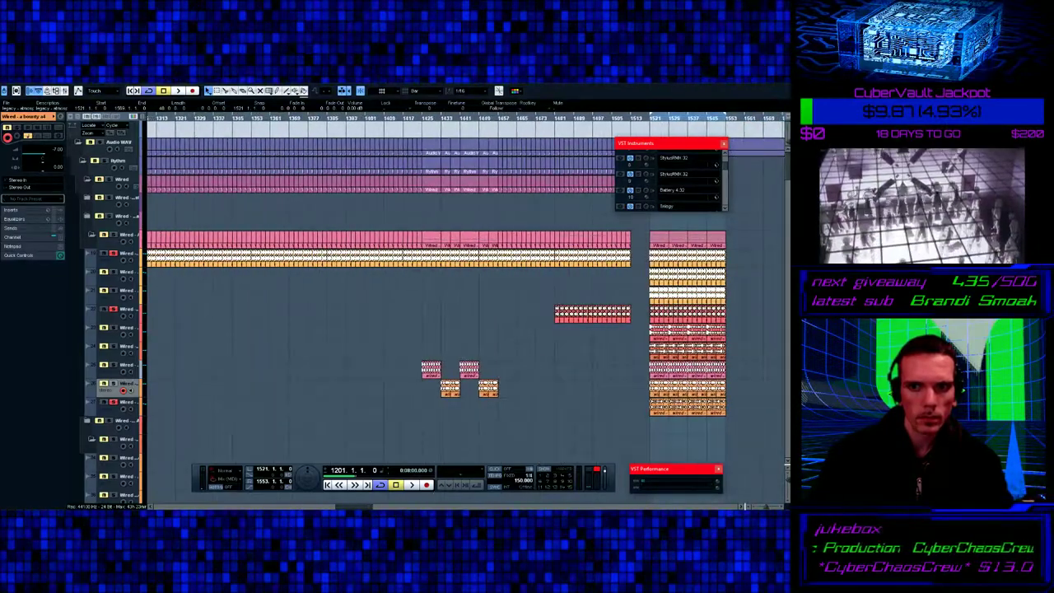
left_click(614, 312)
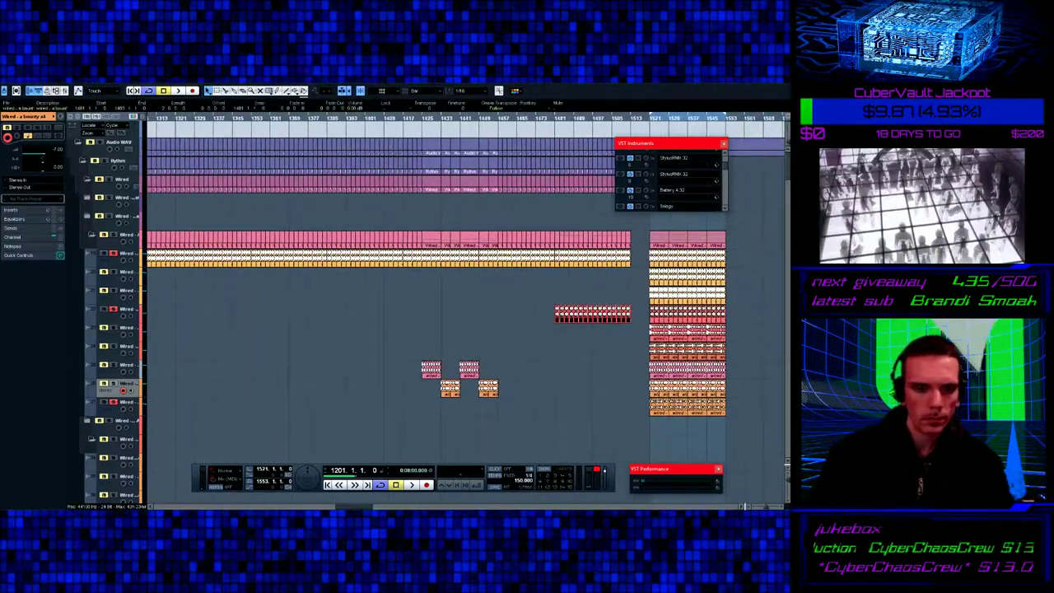
scroll(465, 313, "left", 8)
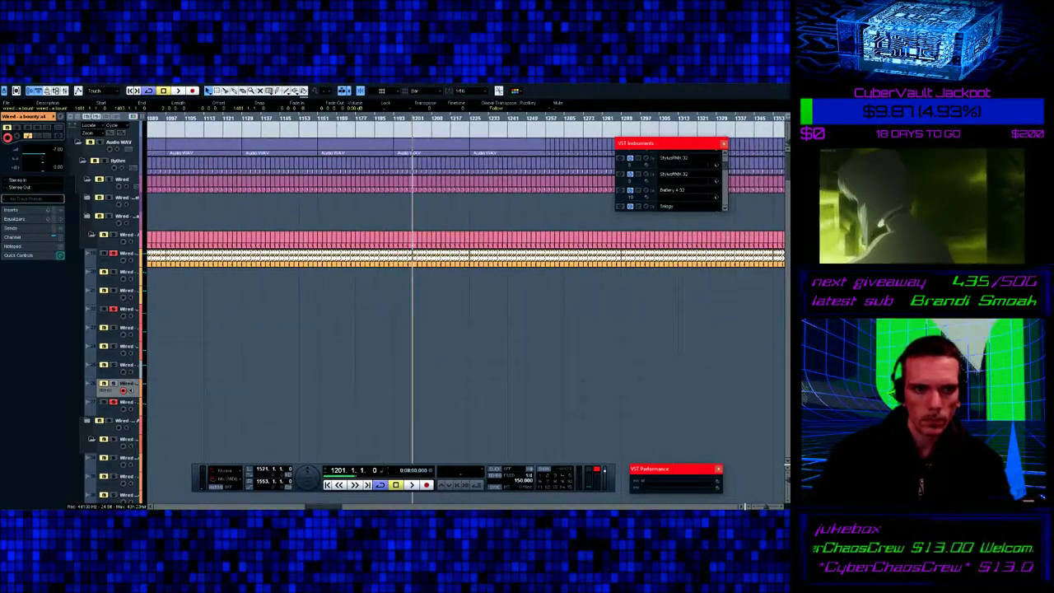
left_click(125, 310)
mouse_move(324, 507)
left_mouse_down()
mouse_move(359, 507)
mouse_move(316, 506)
mouse_move(327, 507)
left_mouse_up()
scroll(779, 368, "right", 4)
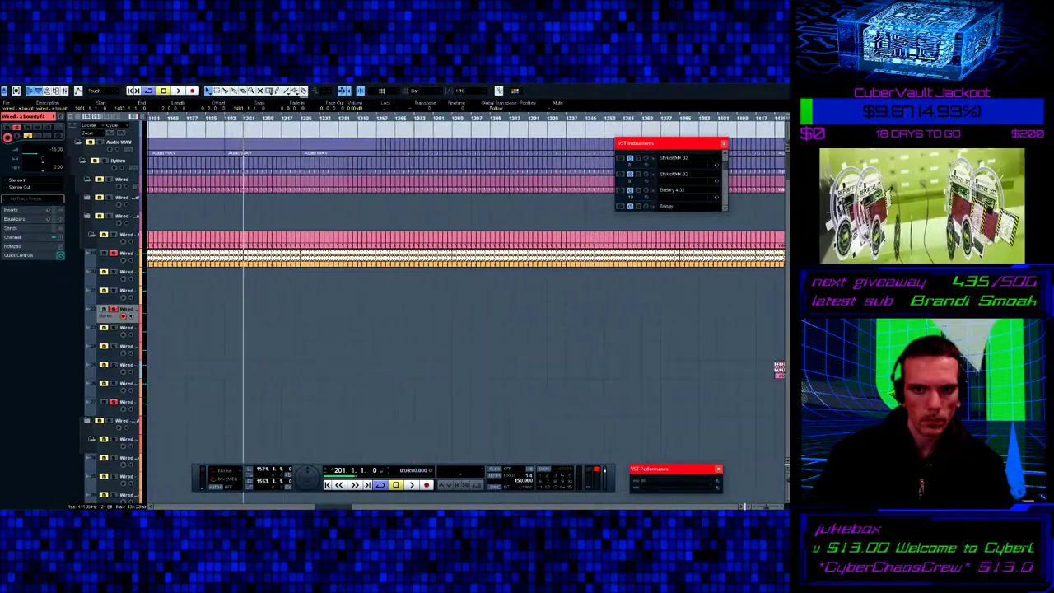
key("ctrl+v")
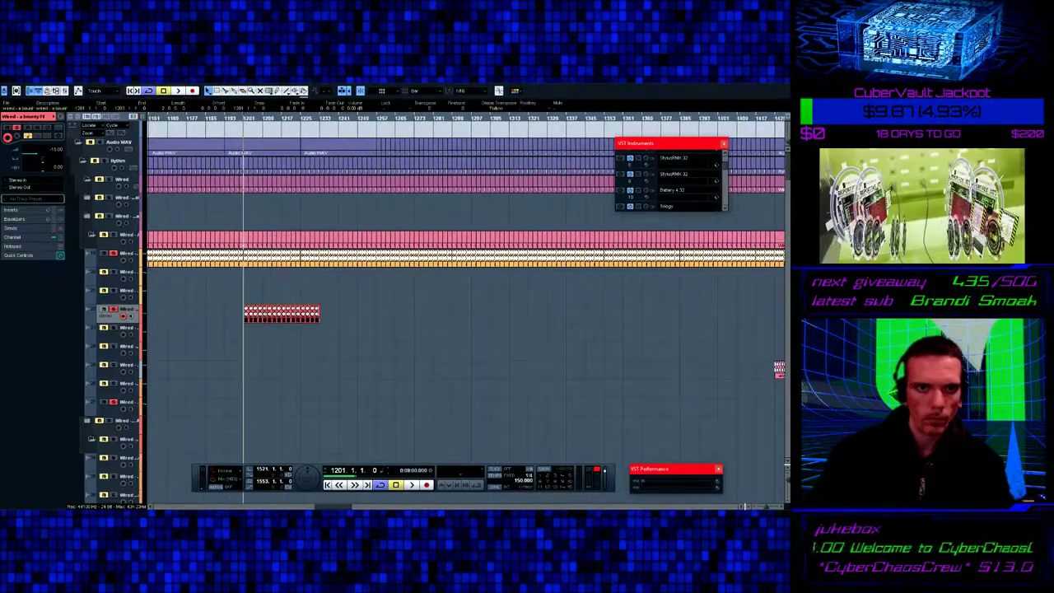
key("shift+l")
key("ctrl+v")
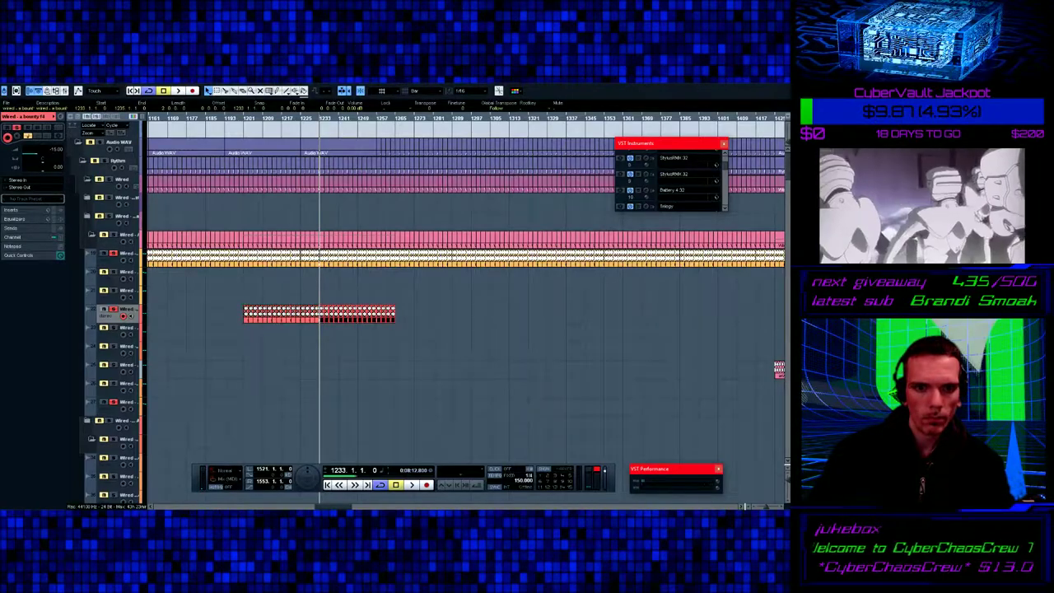
- Fill bars 1193 to 1201 on the fifth Wired loop track with four-bar loops copied from the source block, and audition them soloed
scroll(466, 329, "right", 5)
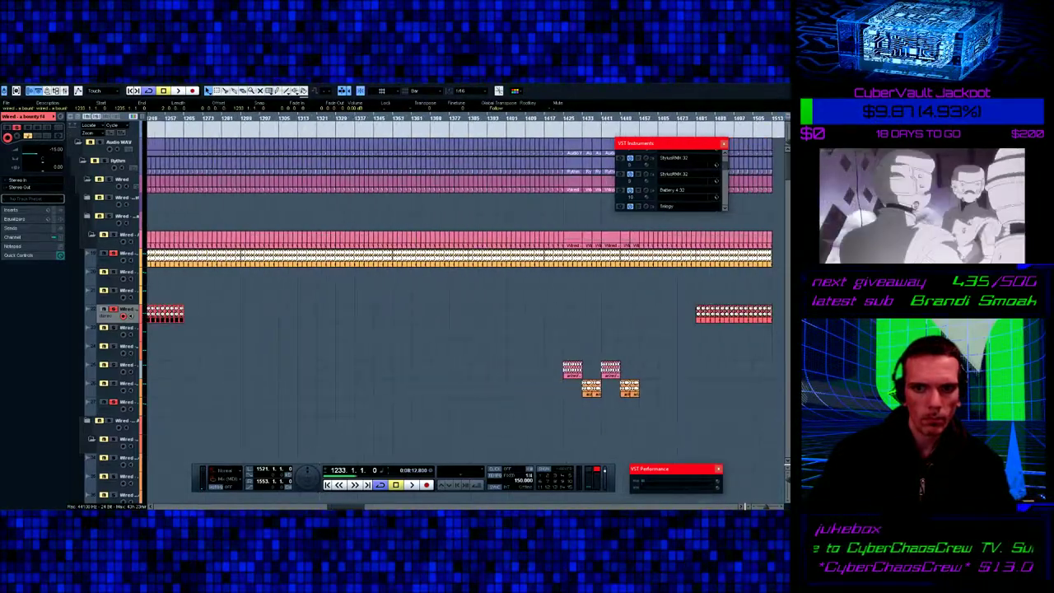
scroll(466, 329, "left", 1)
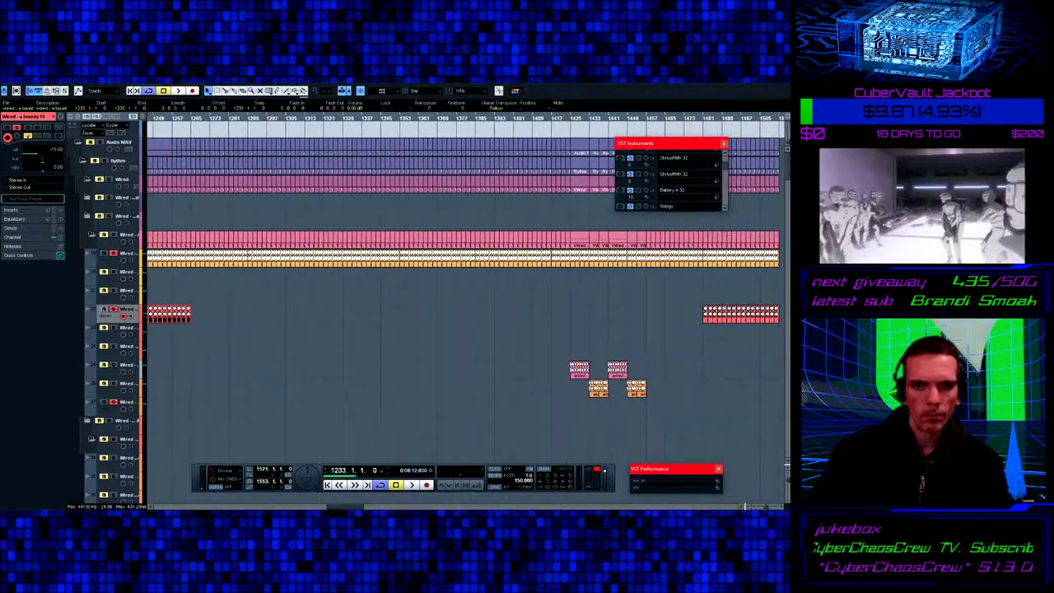
scroll(464, 284, "right", 8)
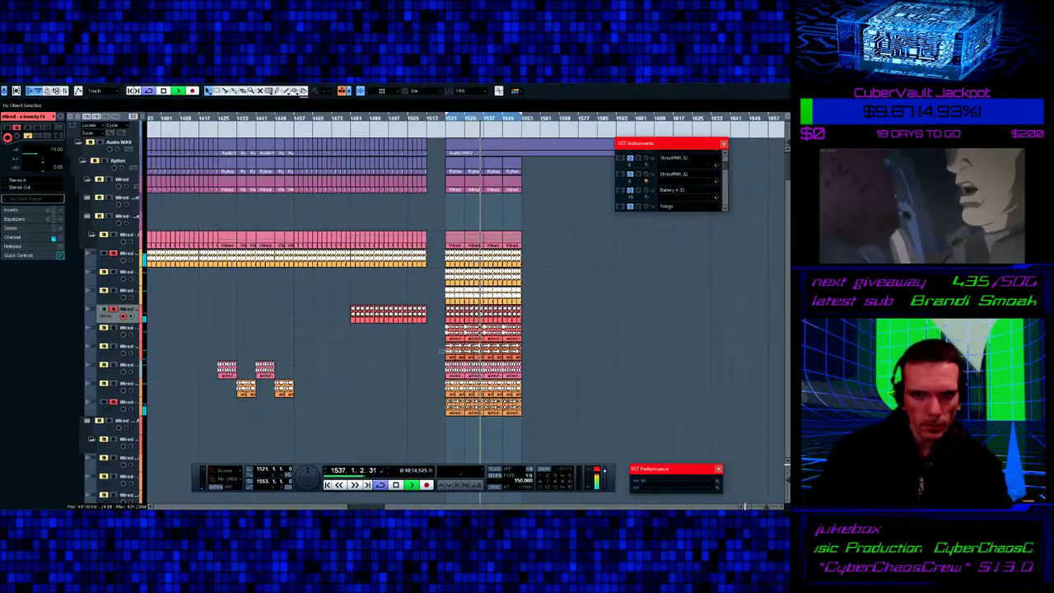
left_click(449, 351)
scroll(451, 353, "left", 5)
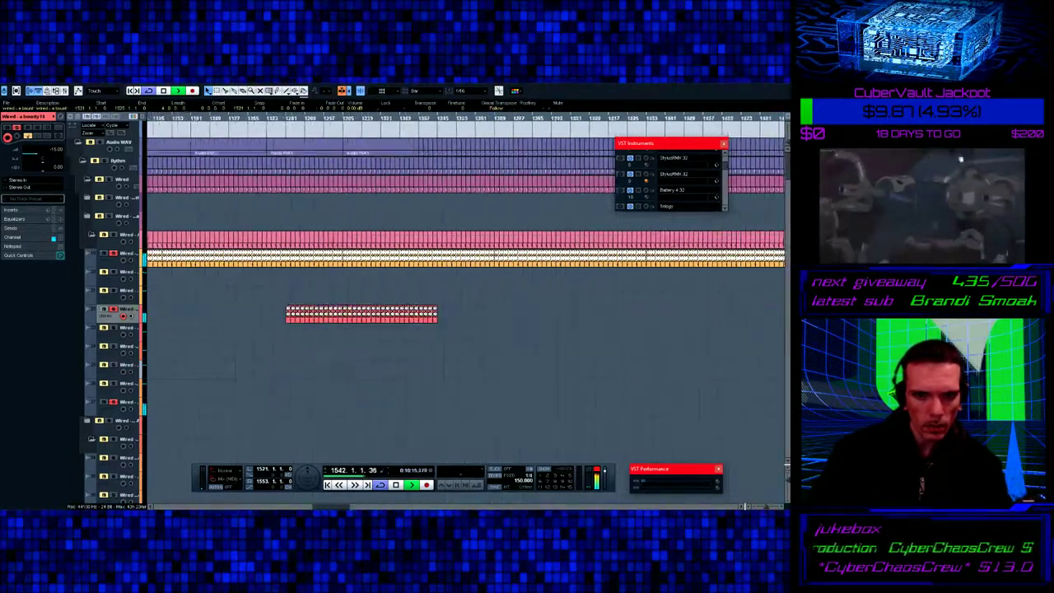
scroll(465, 313, "left", 5)
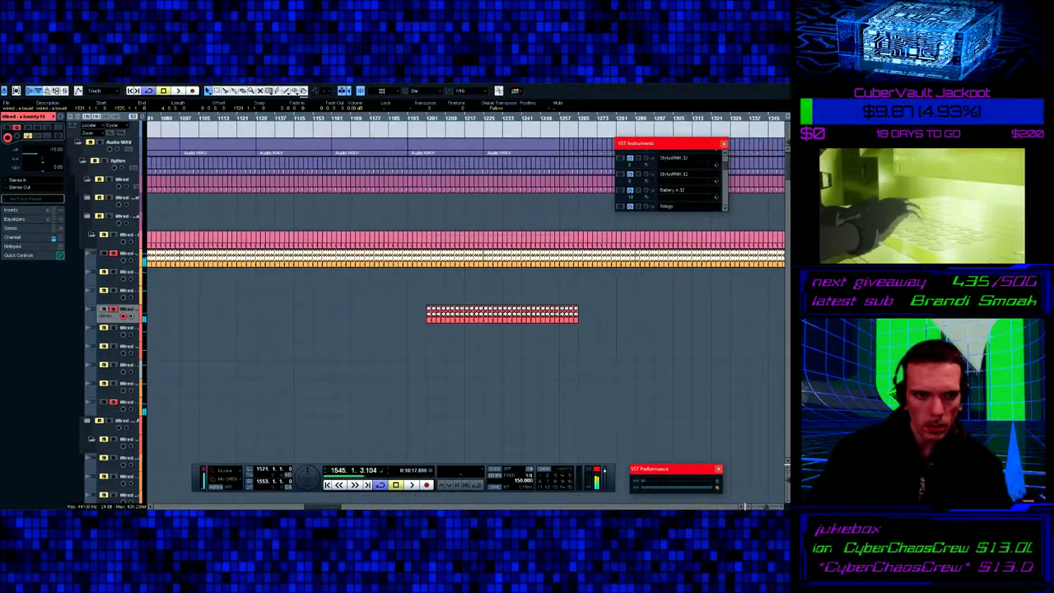
key("Down")
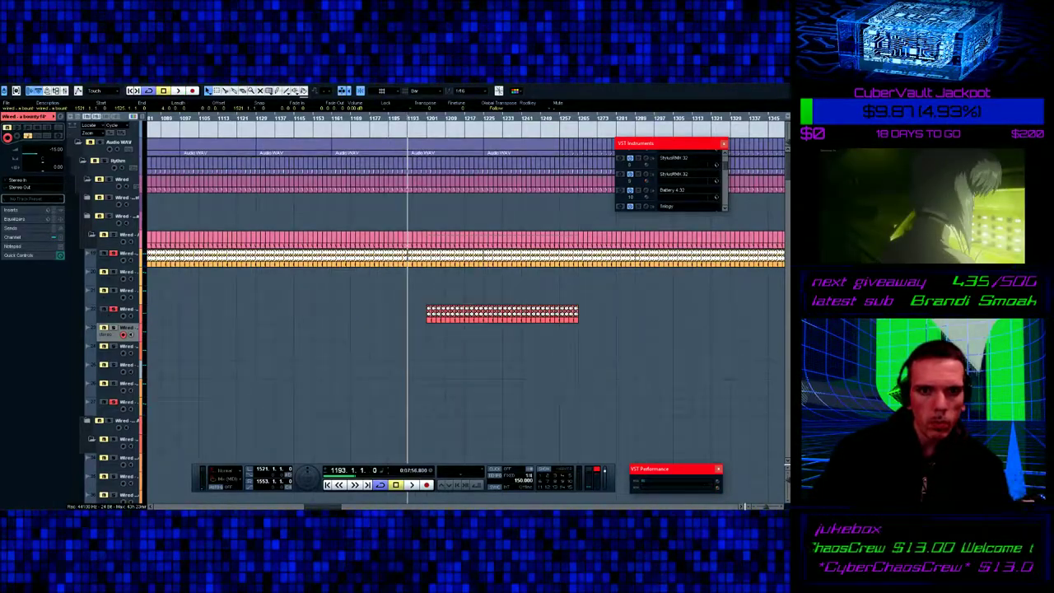
key("space")
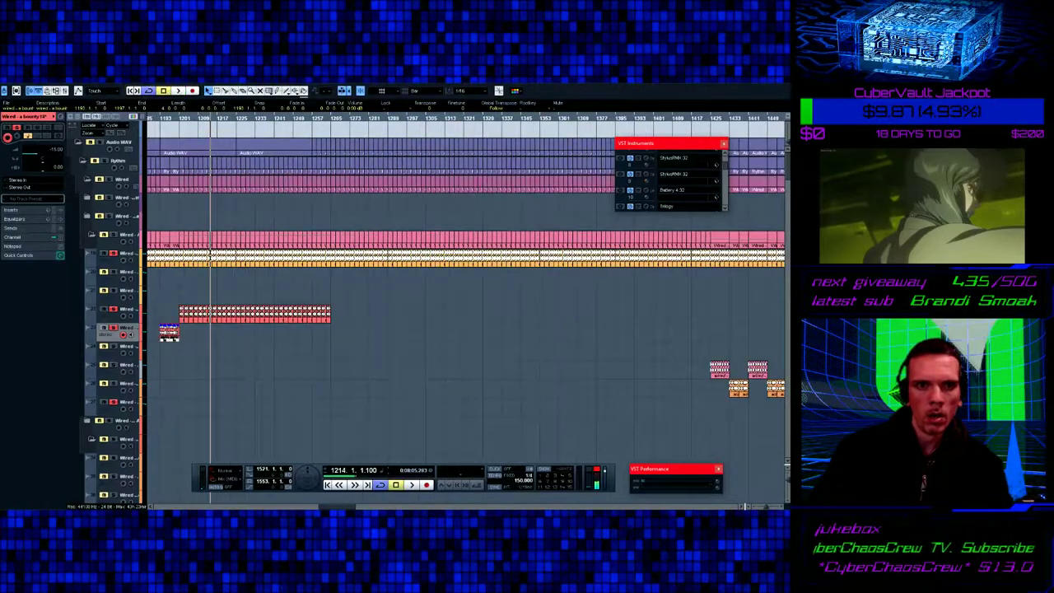
- Return to the source block and play its rhythm loops from bar 1521, with the first and ninth loops soloed
scroll(465, 313, "right", 6)
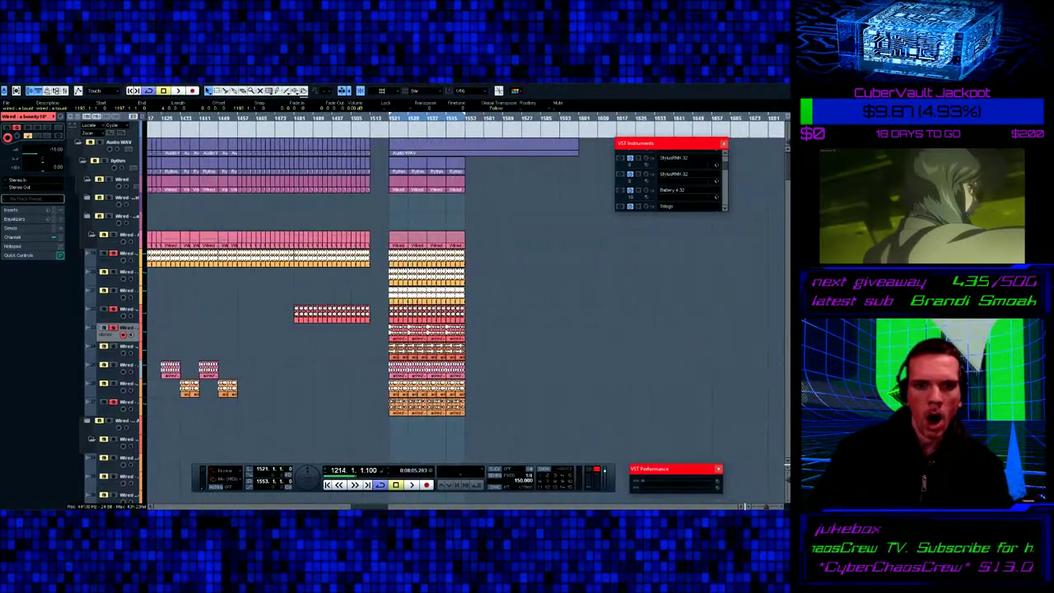
key("KP_1")
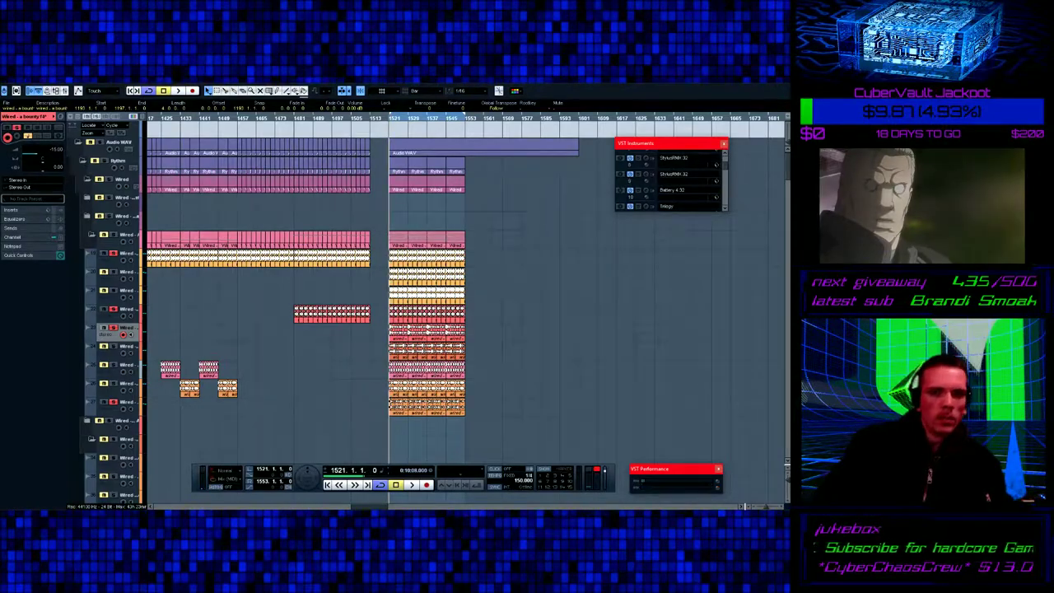
key("space")
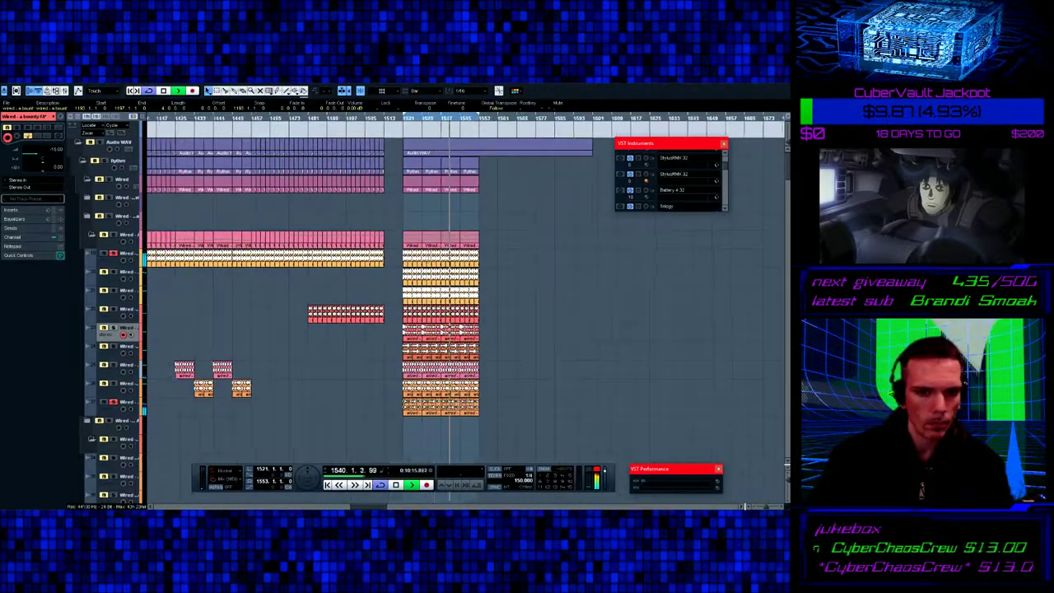
- Copy the orange Wired loops at bar 1433 to bar 1265 on the eighth loop track, right after the pasted red loops
scroll(466, 288, "left", 8)
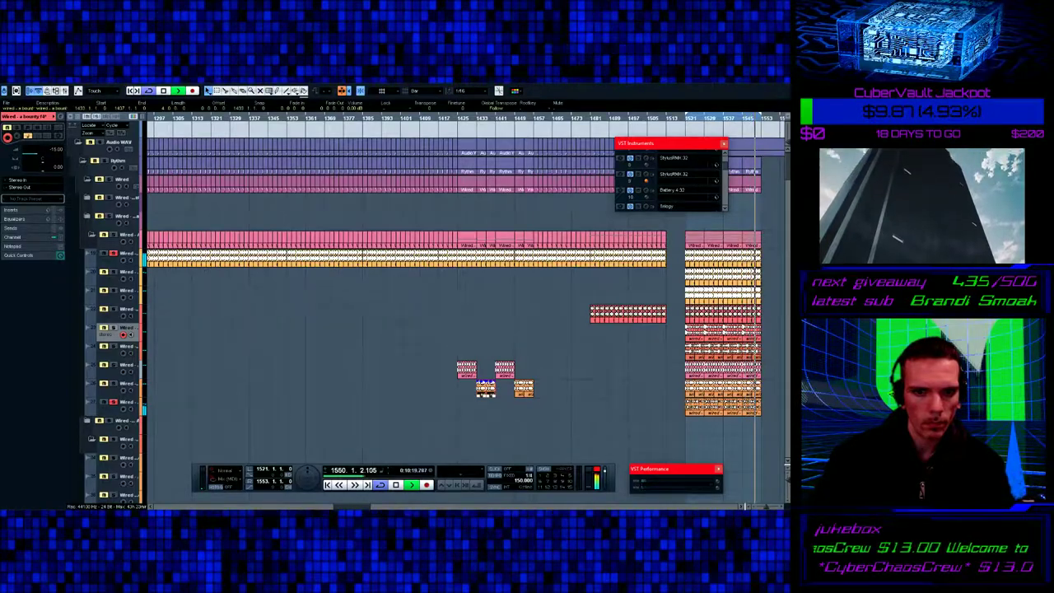
scroll(466, 313, "left", 7)
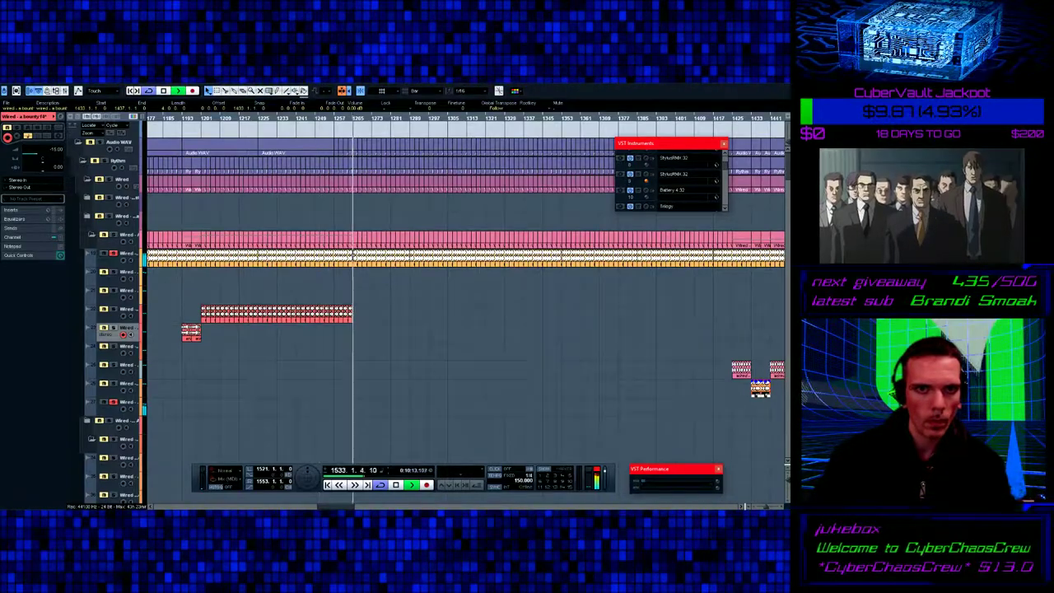
key("space")
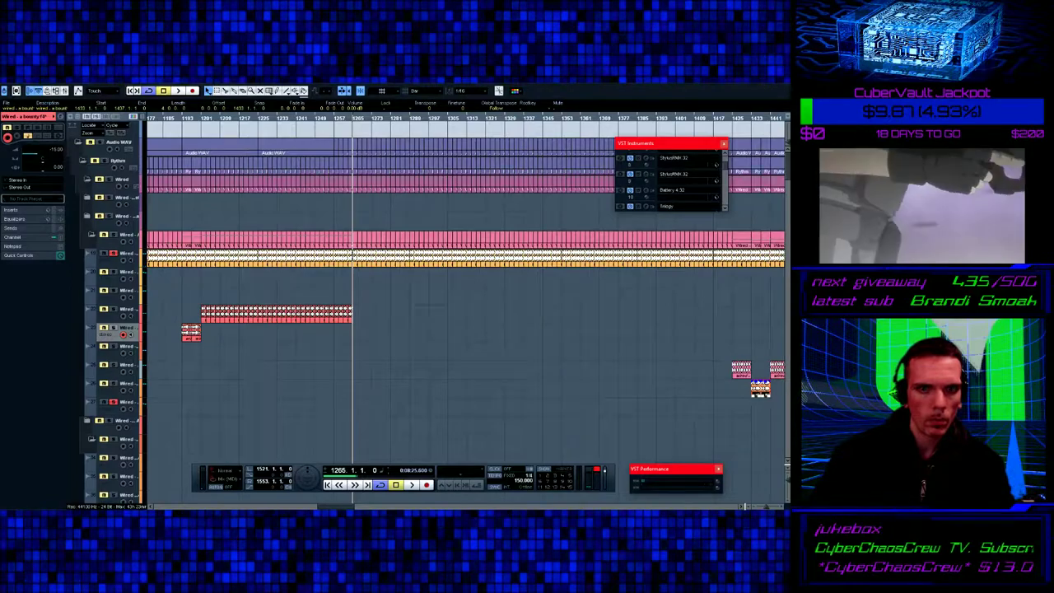
left_click(119, 385)
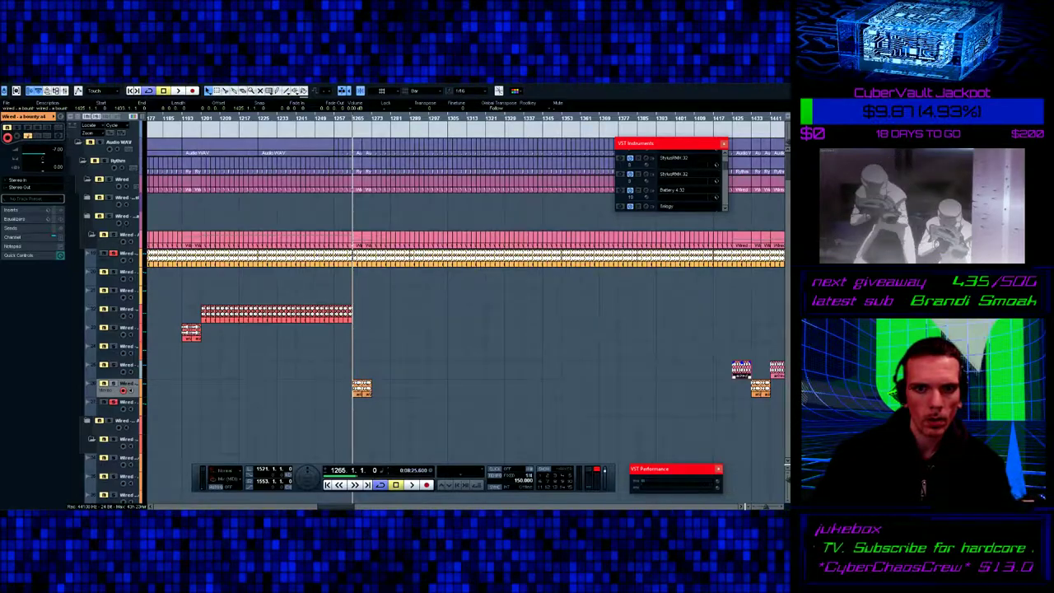
- Try to paste the orange Wired loops again at bar 1273 on the eighth loop track
left_click(372, 123)
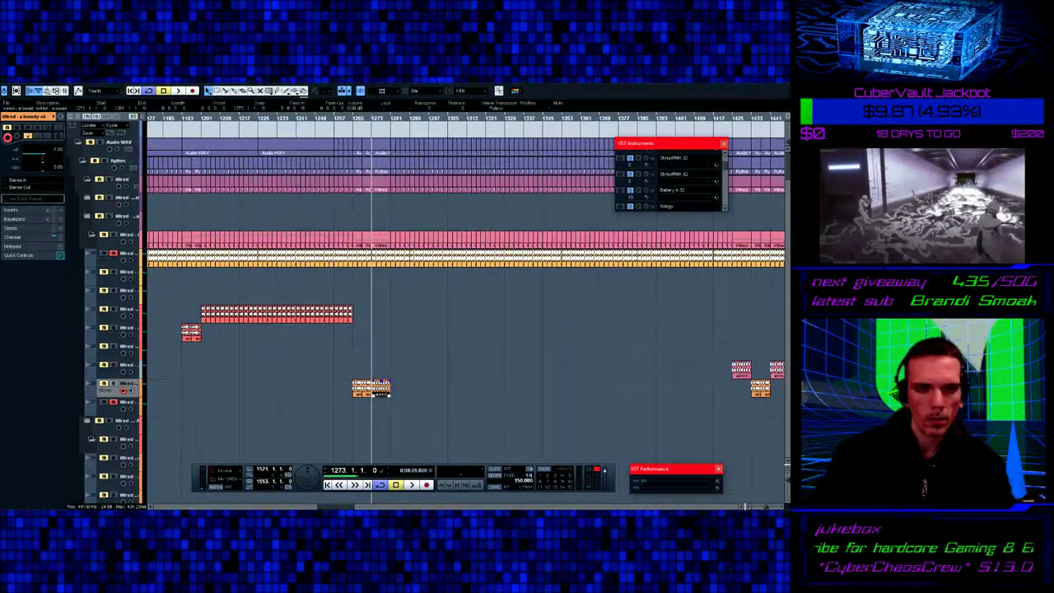
left_click(11, 81)
left_click(115, 167)
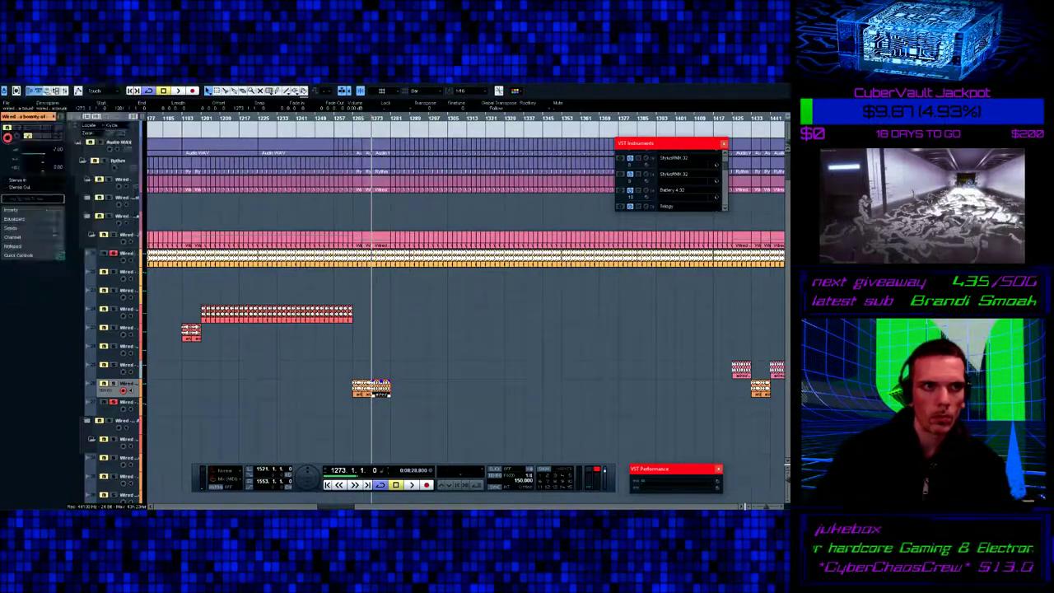
left_click(30, 81)
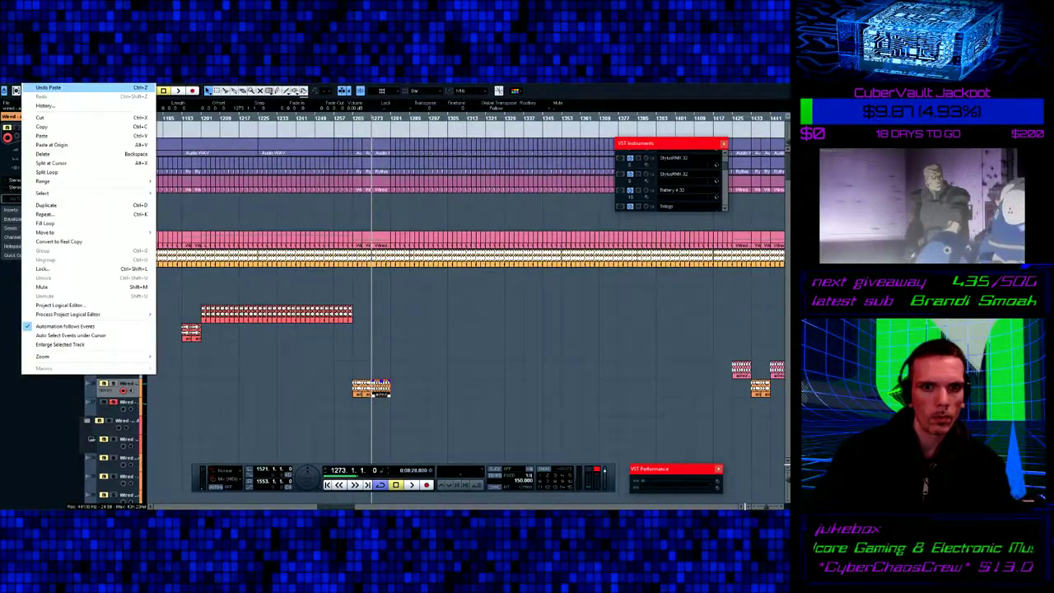
key("Escape")
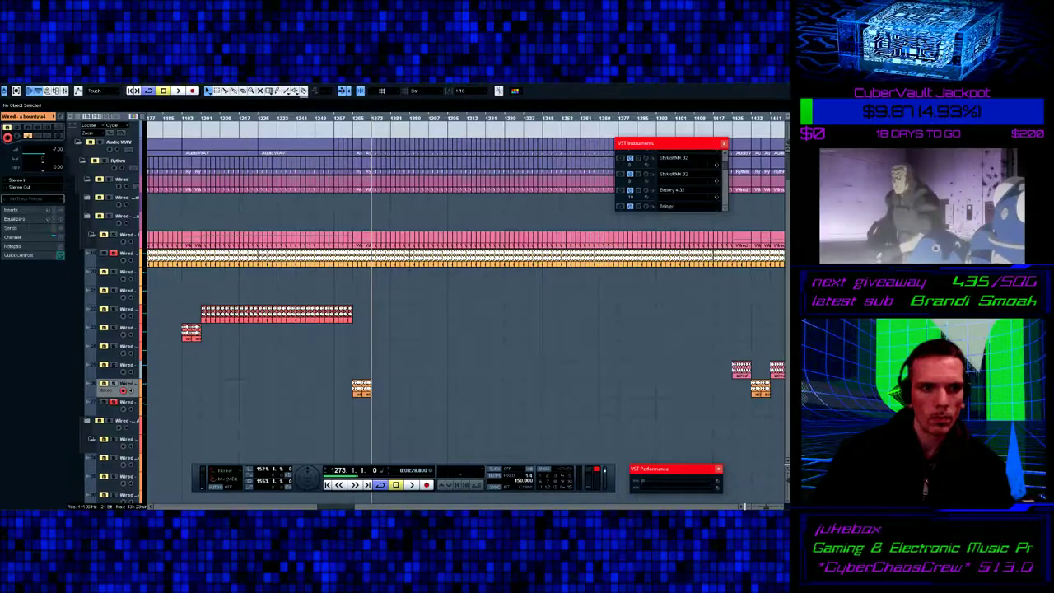
- Fill the seventh loop track from bar 1273 with consecutive Wired loops, pasting the bar 1265 pair at bar 1289 and closing the remaining gap
key("Up")
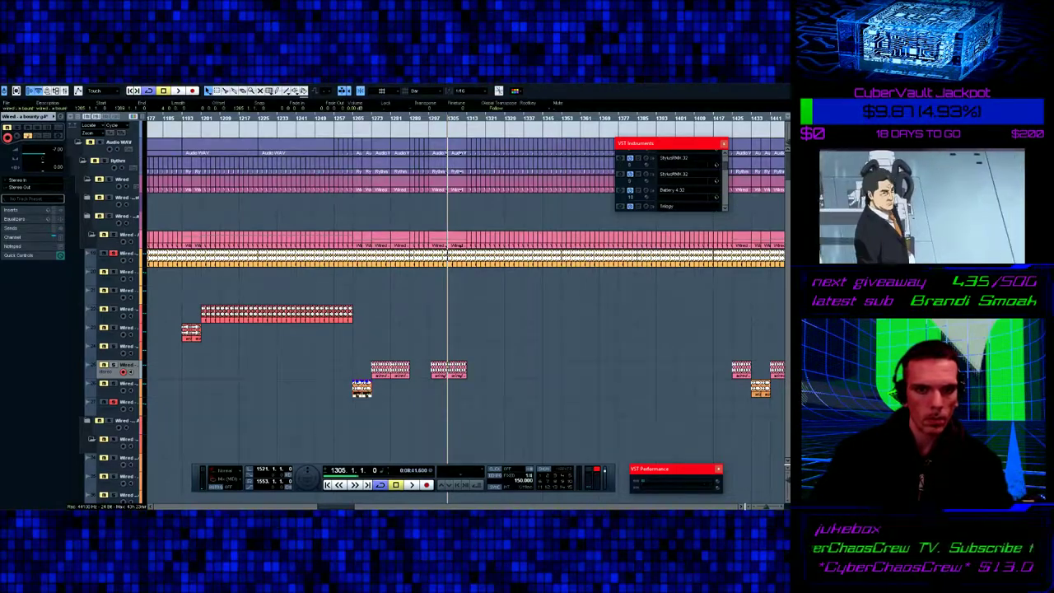
left_click(410, 121)
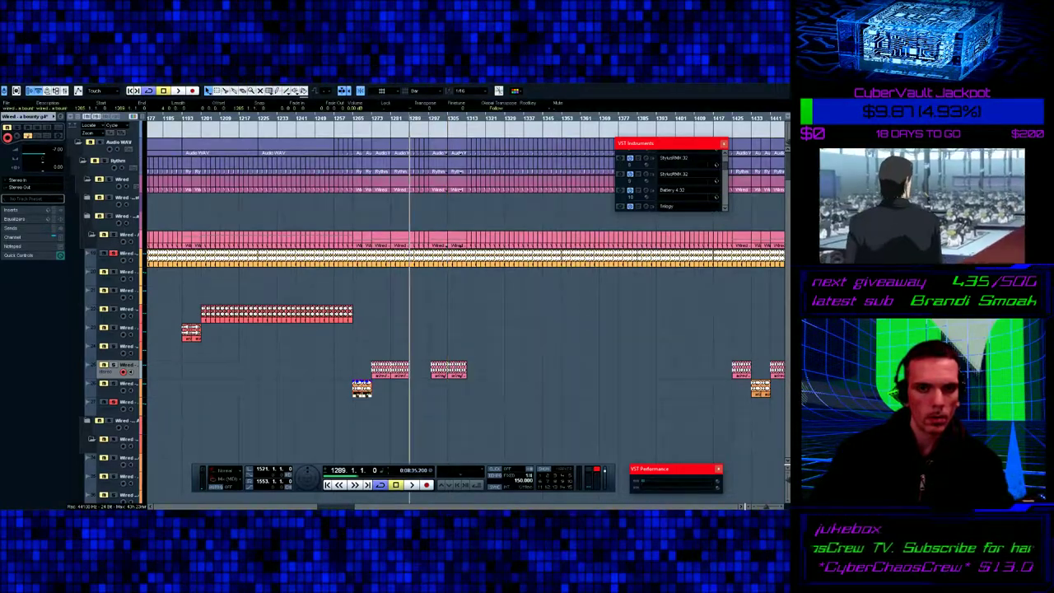
left_click_drag(361, 389, 418, 371, "alt")
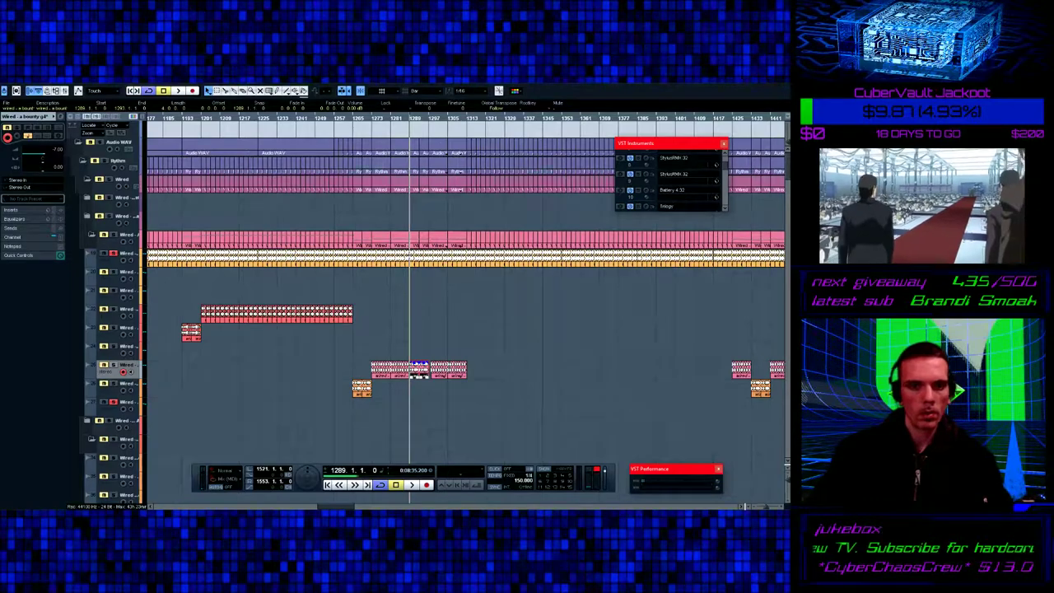
left_click(29, 82)
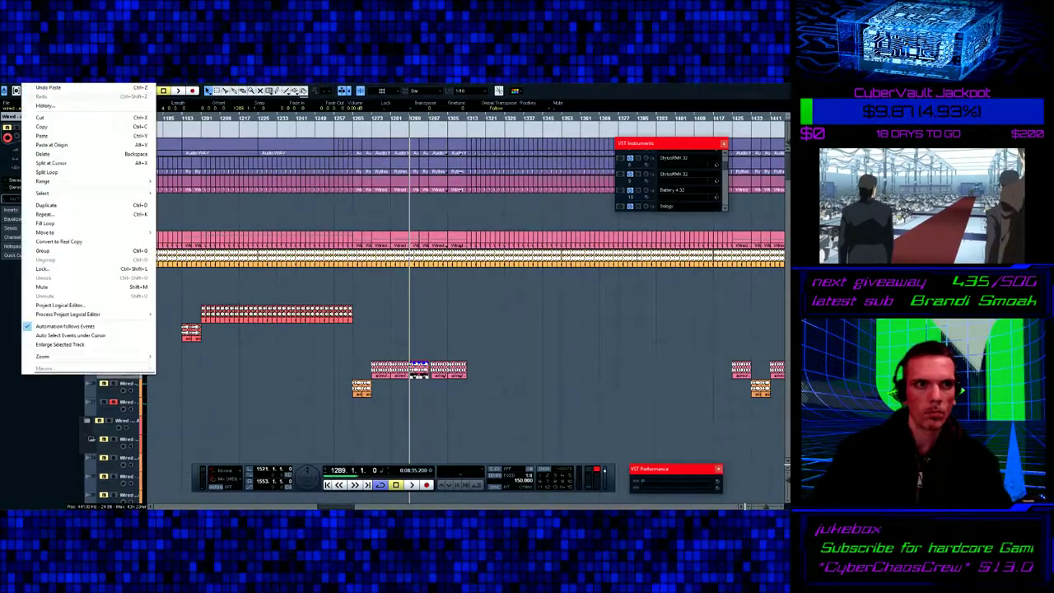
left_click(47, 88)
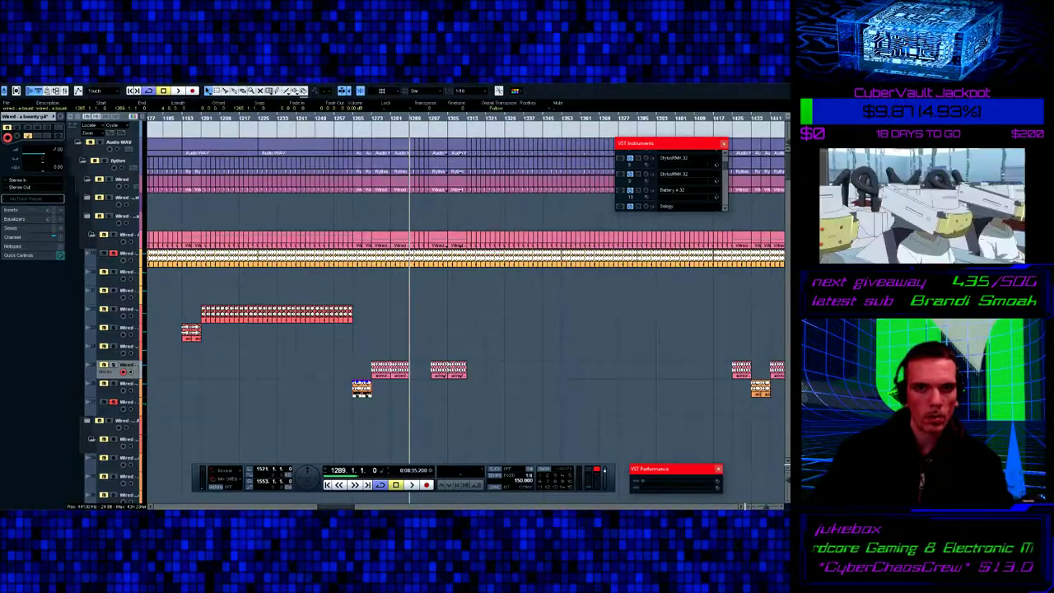
left_click(473, 262)
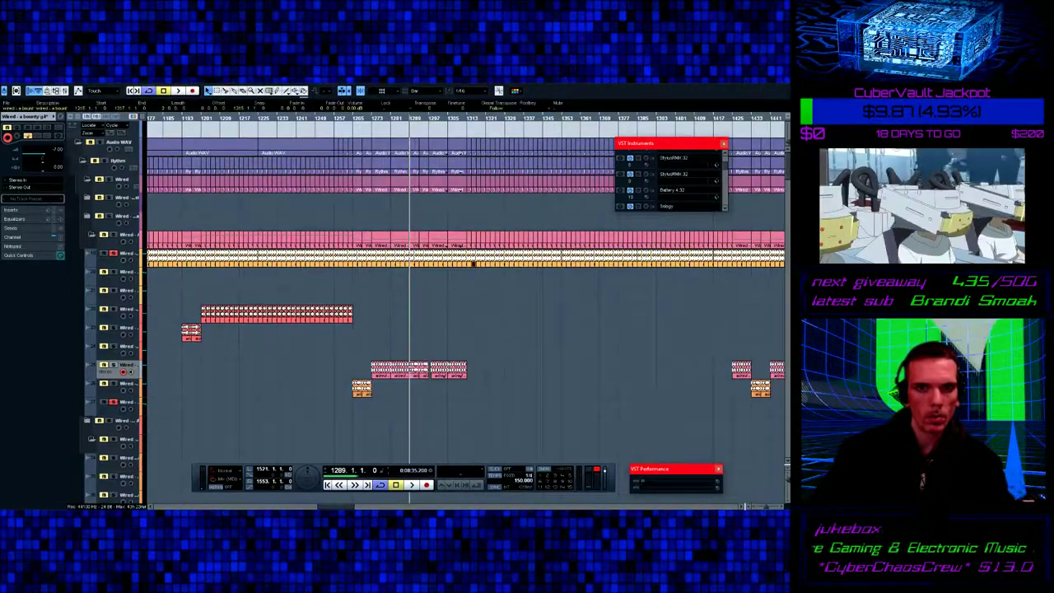
left_click_drag(488, 360, 428, 378)
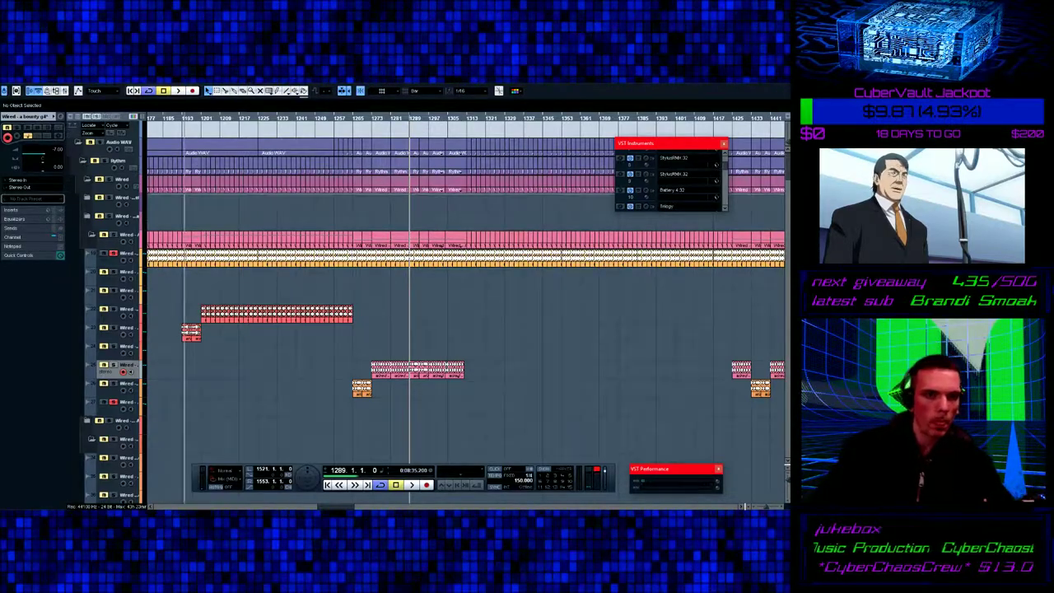
- Play the new arrangement from bar 1193 with its Wired loop tracks soloed, and replay the section leading into the orange loops
left_click(182, 125)
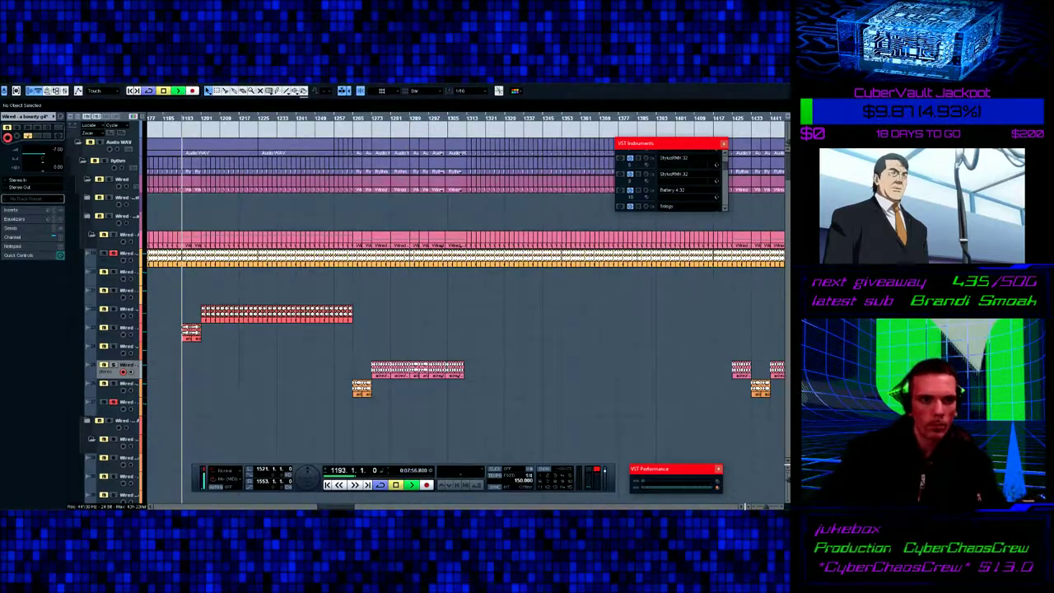
key("space")
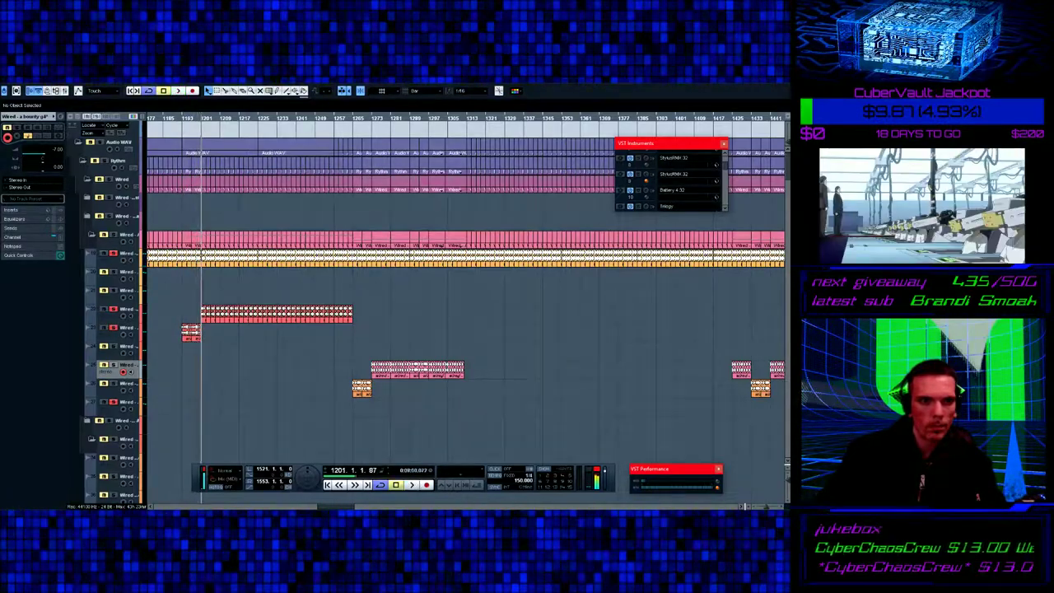
key("space")
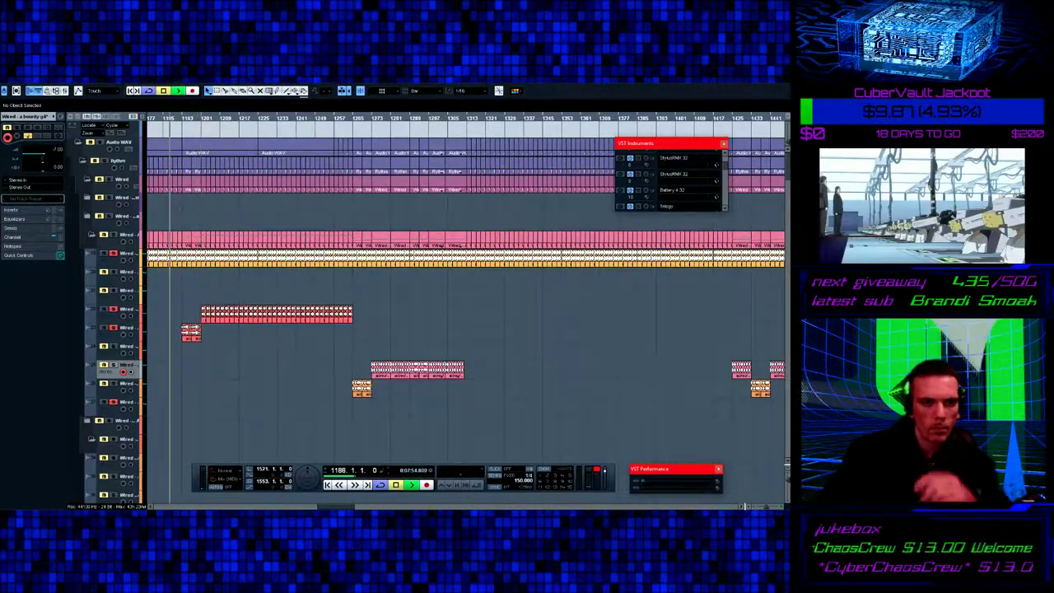
key("space")
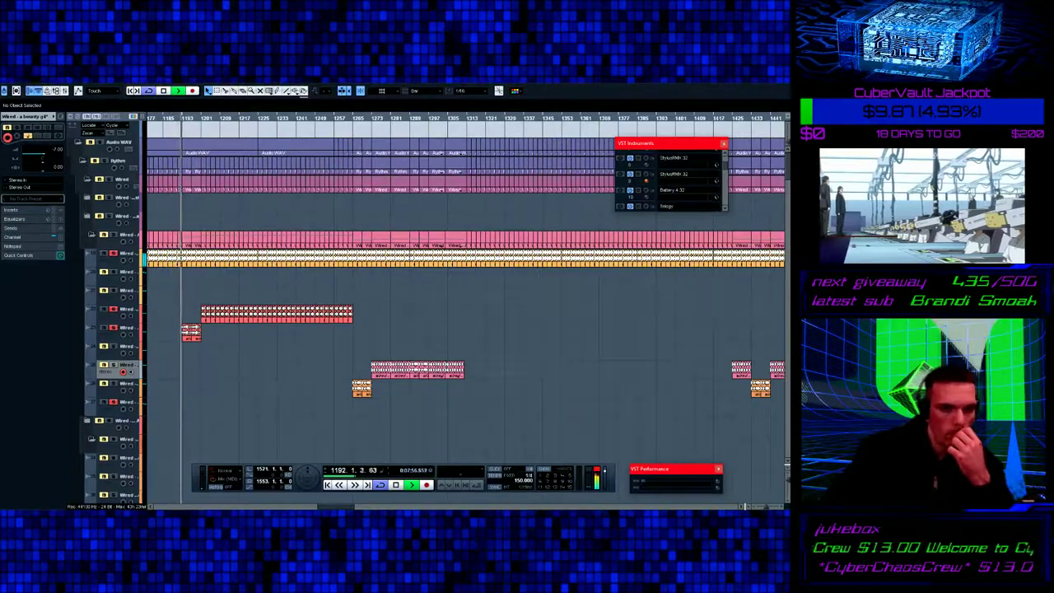
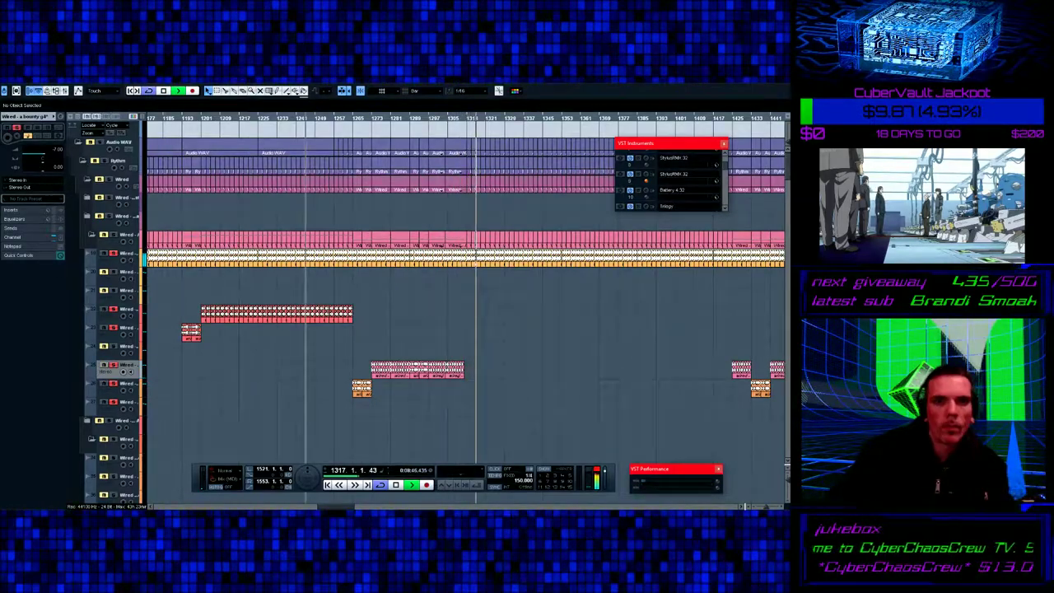
key("KP_0")
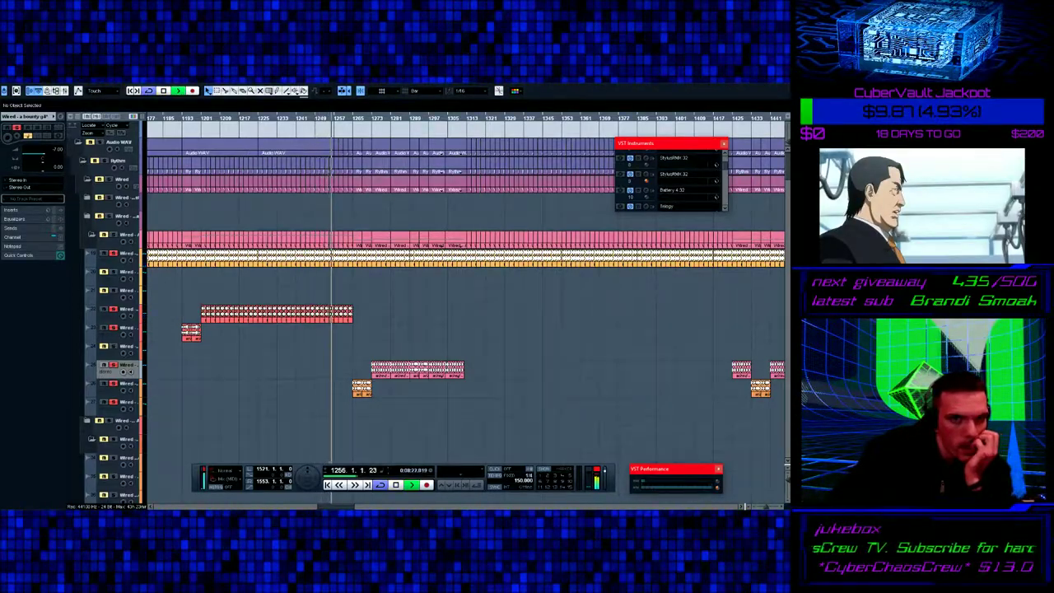
key("KP_0")
key("space")
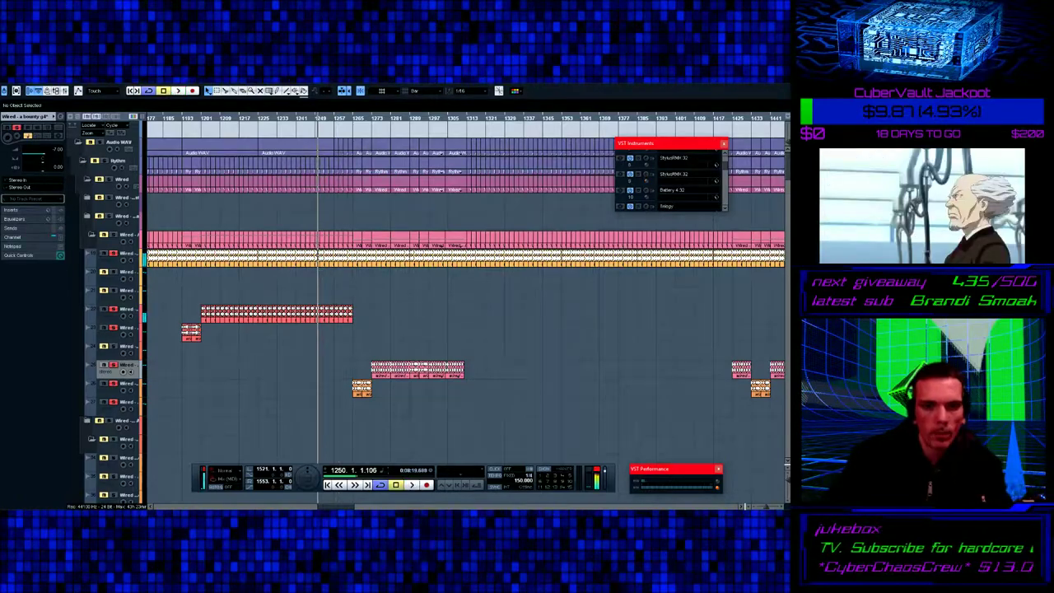
- Delete the red loops between bars 1233 and 1265 and move the following orange and pink loops back to start at bar 1233
left_click_drag(352, 315, 282, 325)
key("ctrl+shift+a")
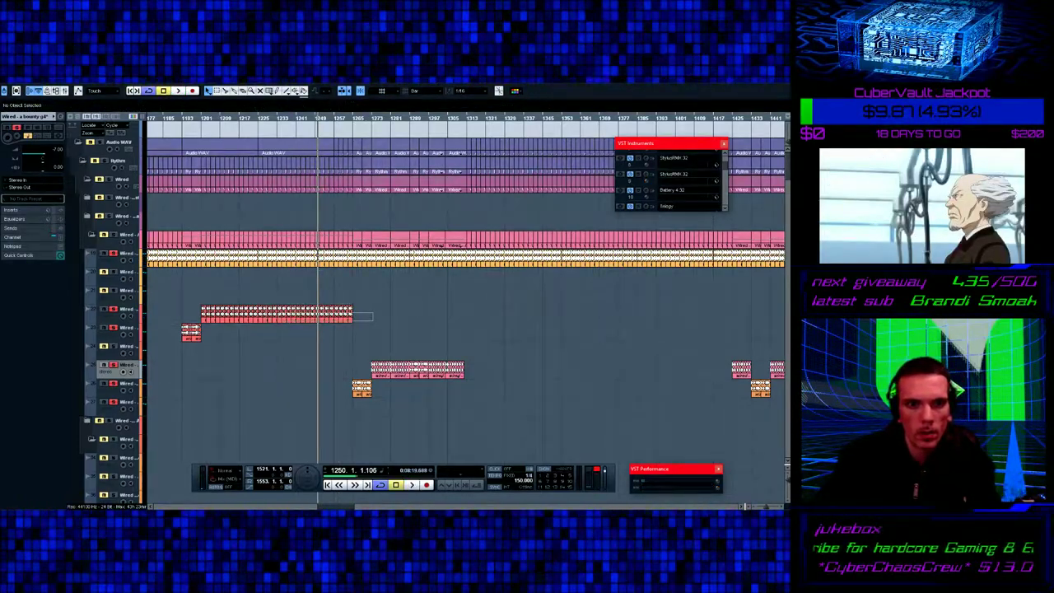
left_click_drag(353, 320, 279, 320)
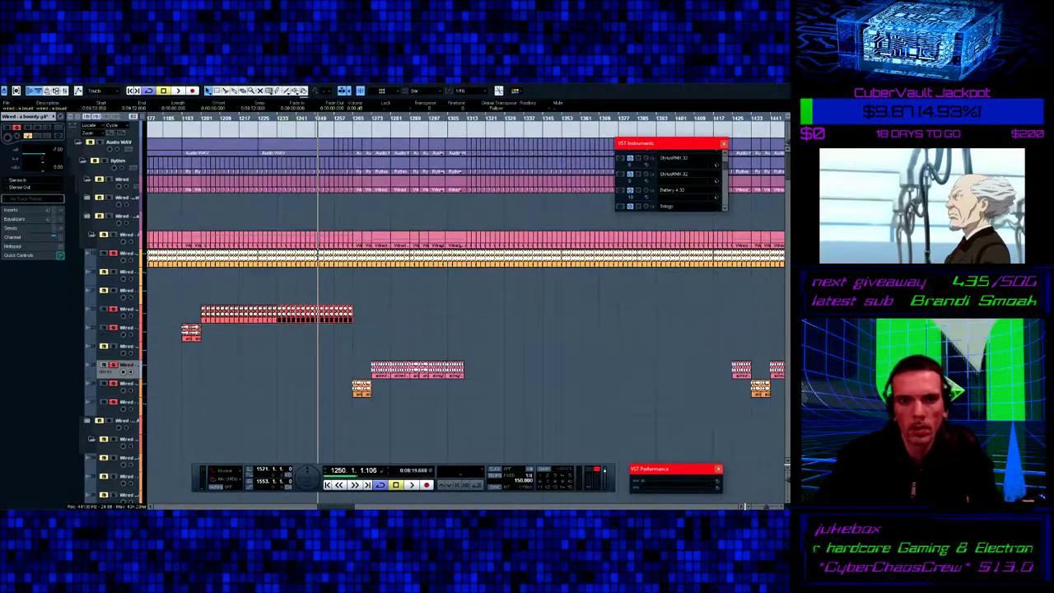
key("Delete")
left_click_drag(500, 396, 500, 396)
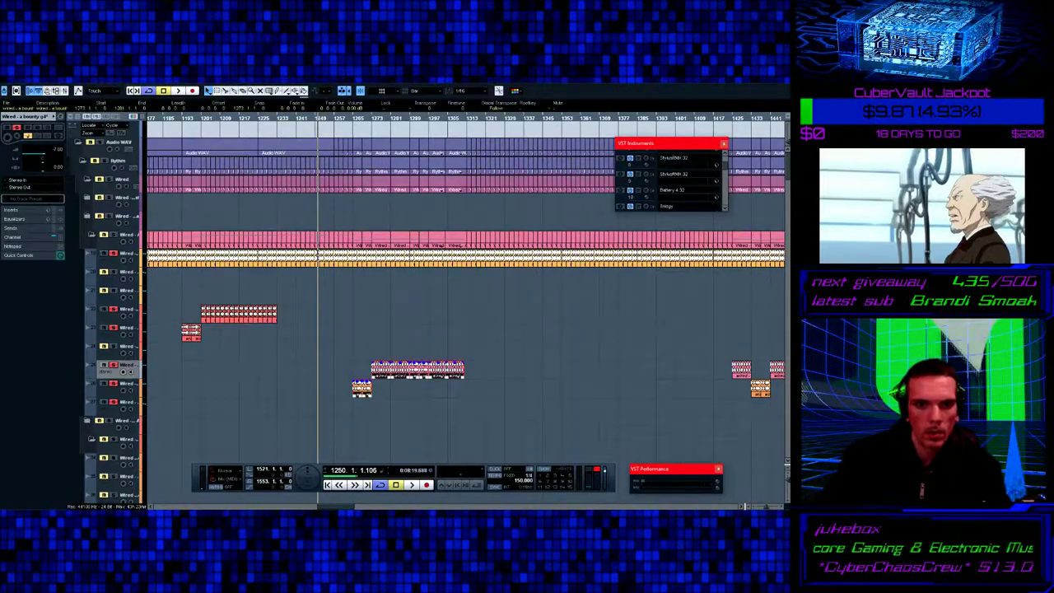
left_click_drag(363, 394, 289, 395)
- Play the shortened section from bar 1193, comparing it with the loops in the source block and selecting the sixth Wired loop track
left_click(182, 117)
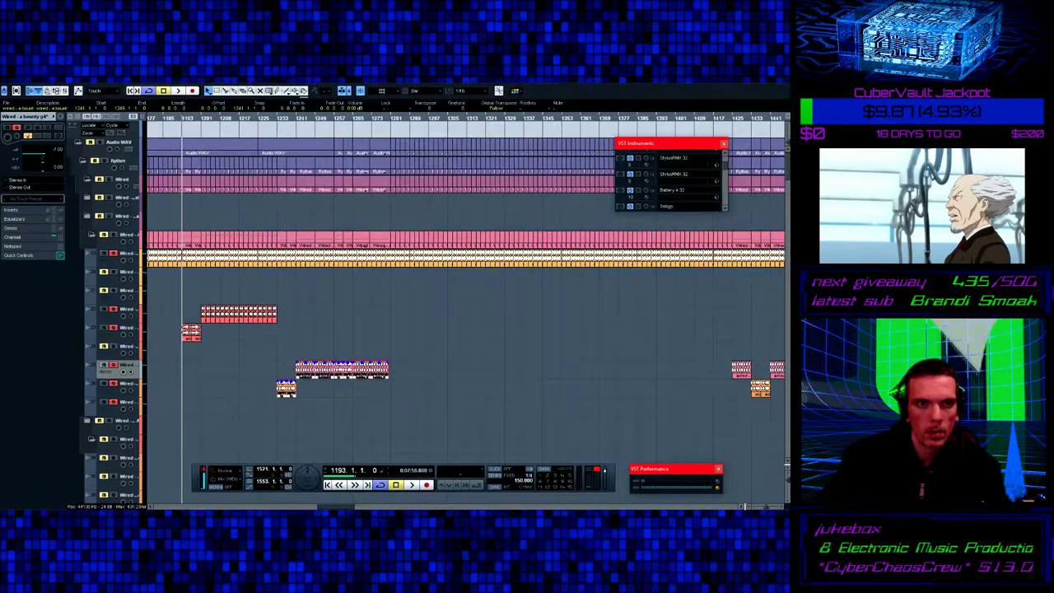
key("space")
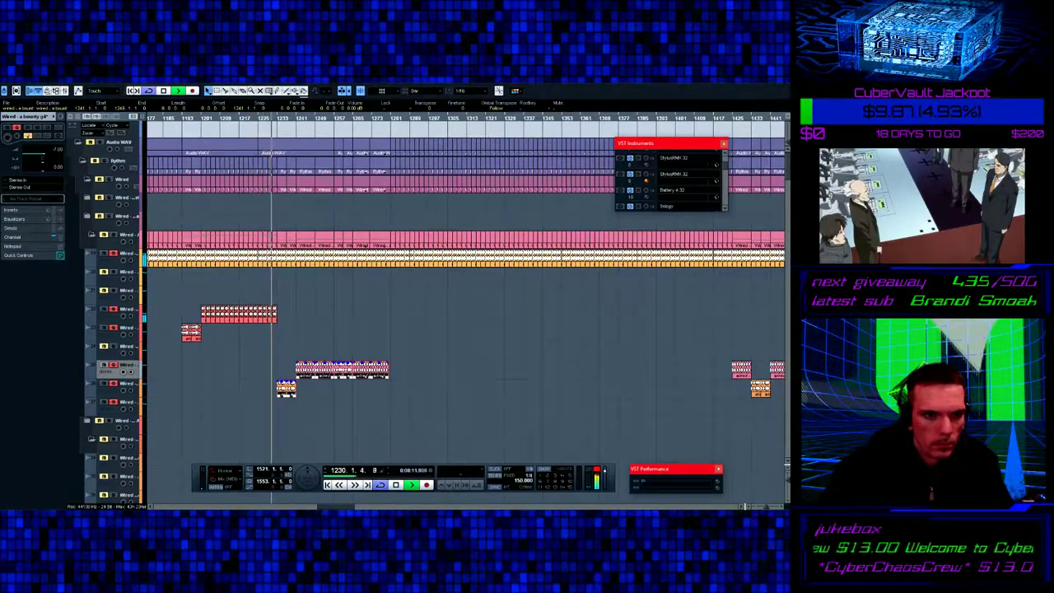
scroll(466, 309, "right", 5)
scroll(466, 309, "left", 2)
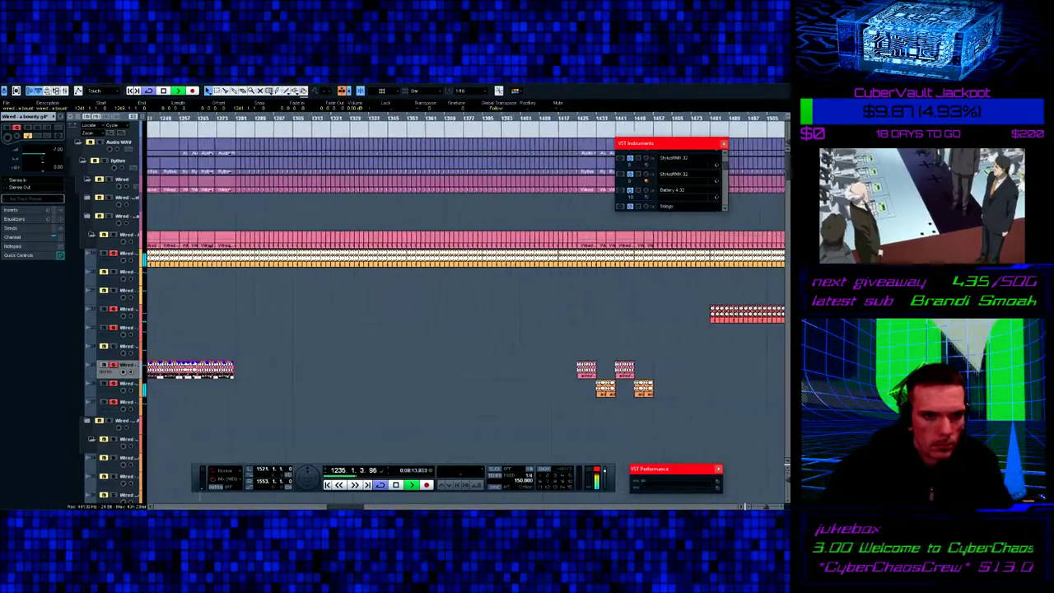
scroll(466, 309, "left", 2)
scroll(466, 309, "right", 1)
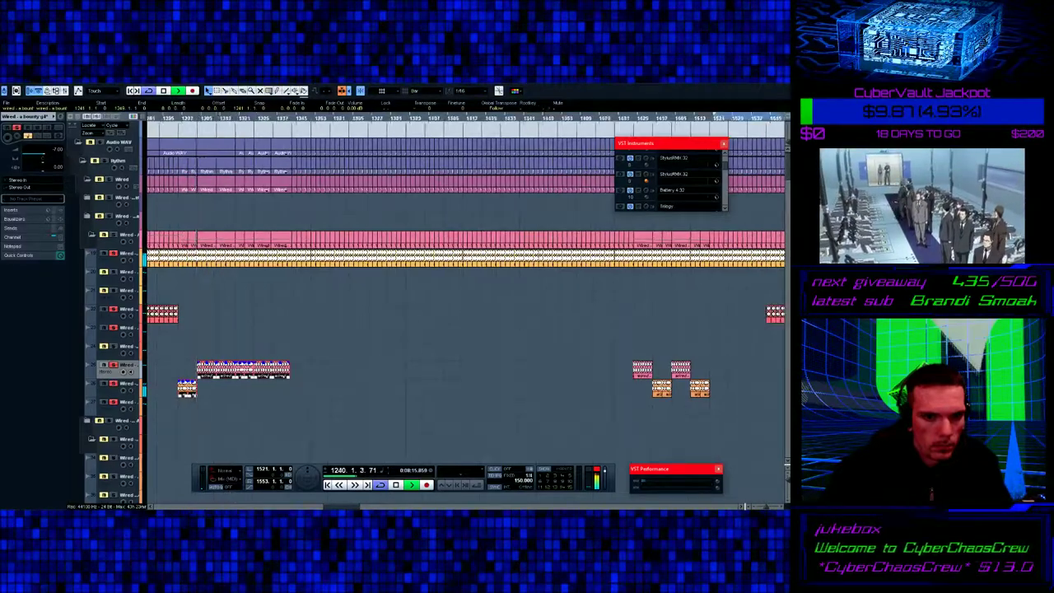
scroll(465, 309, "right", 10)
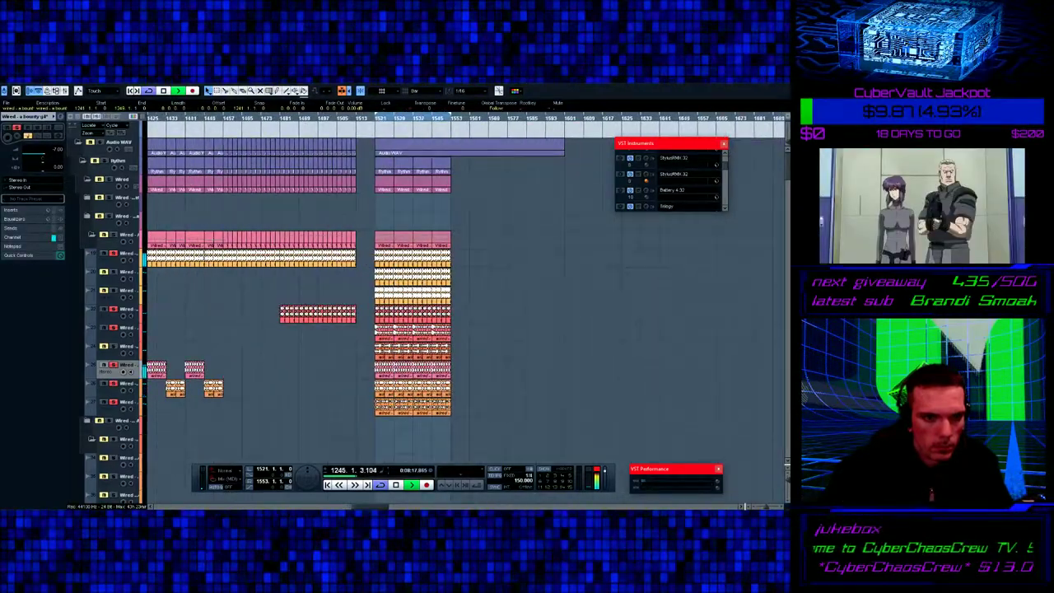
left_click(126, 346)
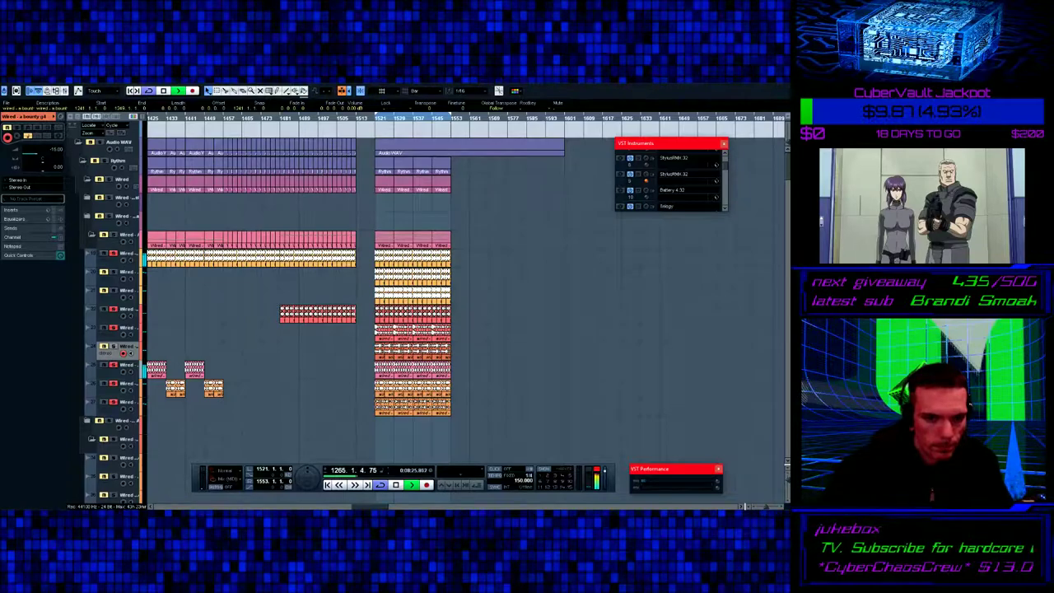
key("space")
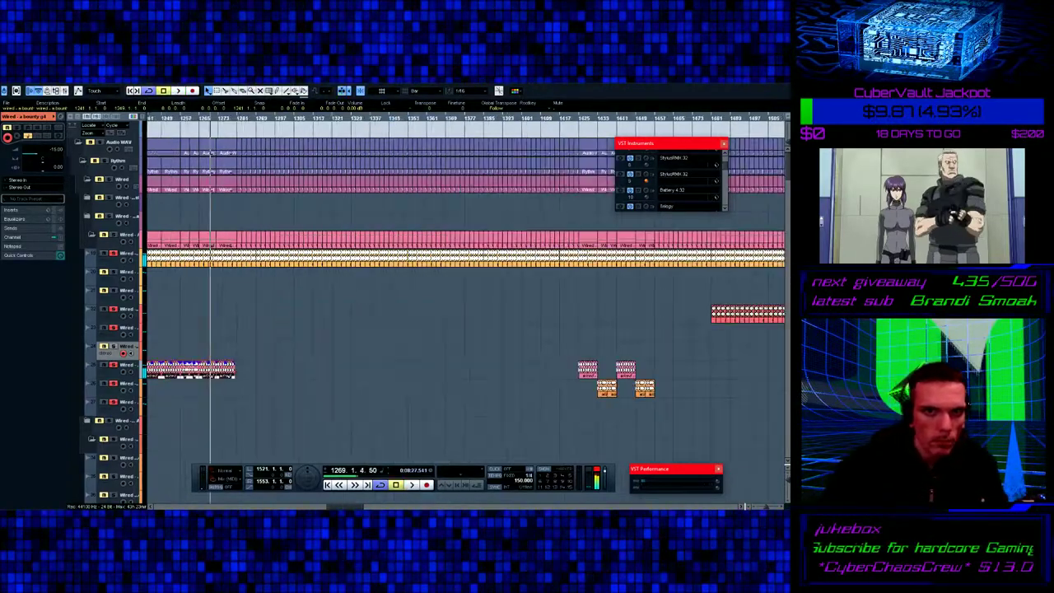
- Audition the source block's loops from bar 1521 in solo, including the sixth and ninth loop tracks, and review the arranged bars around 1193
scroll(465, 296, "right", 5)
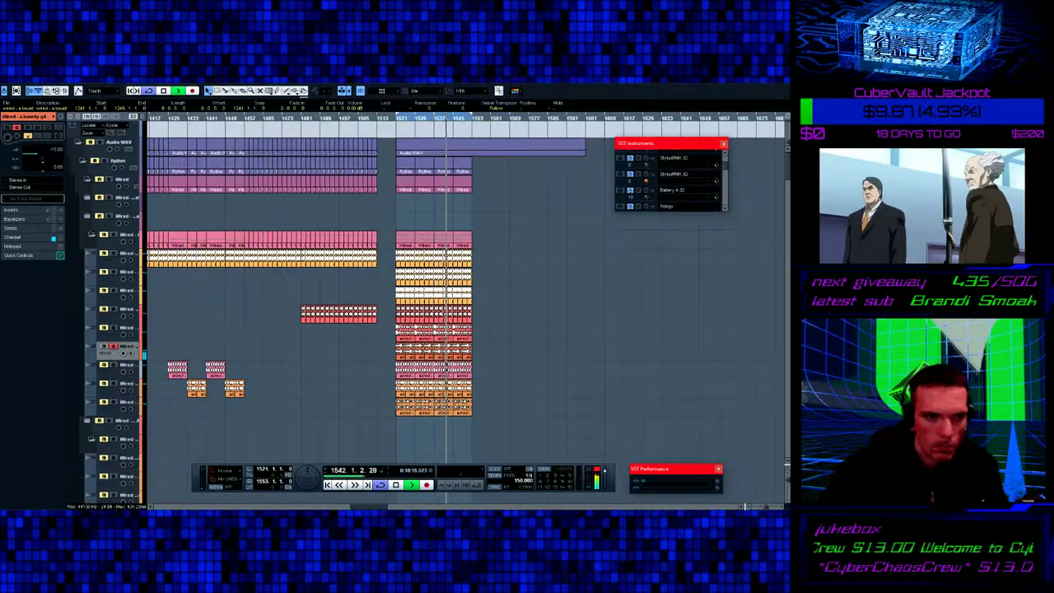
left_click(113, 364)
left_click(113, 345)
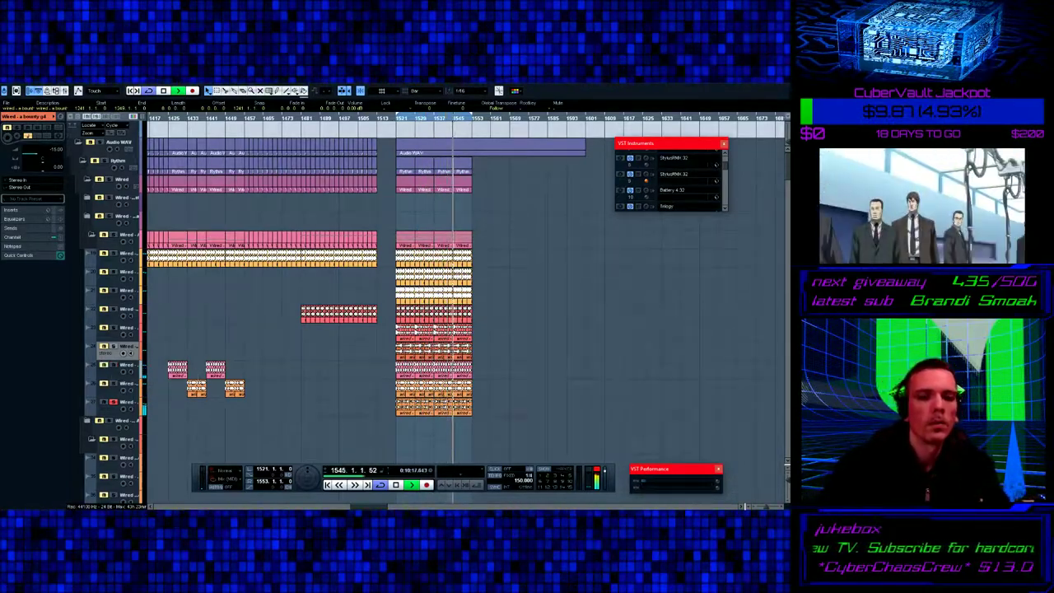
scroll(466, 312, "left", 3)
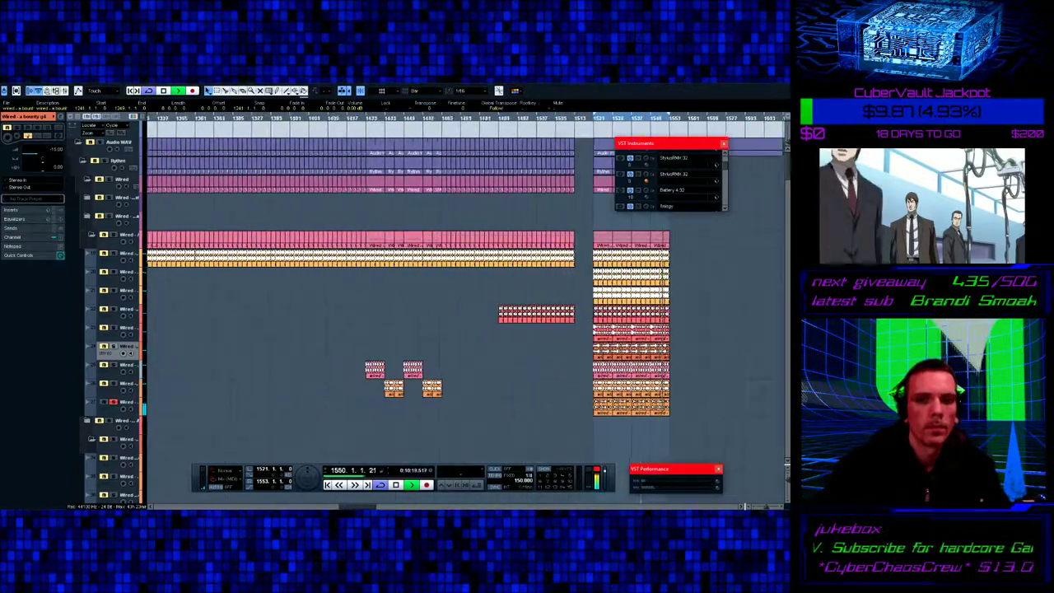
scroll(465, 313, "left", 6)
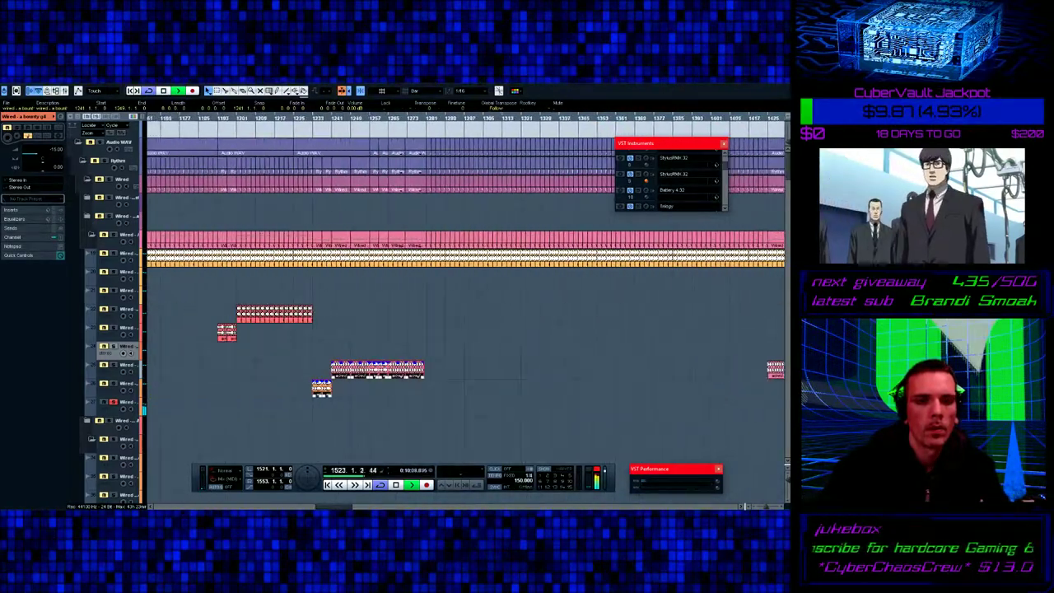
scroll(465, 288, "left", 6)
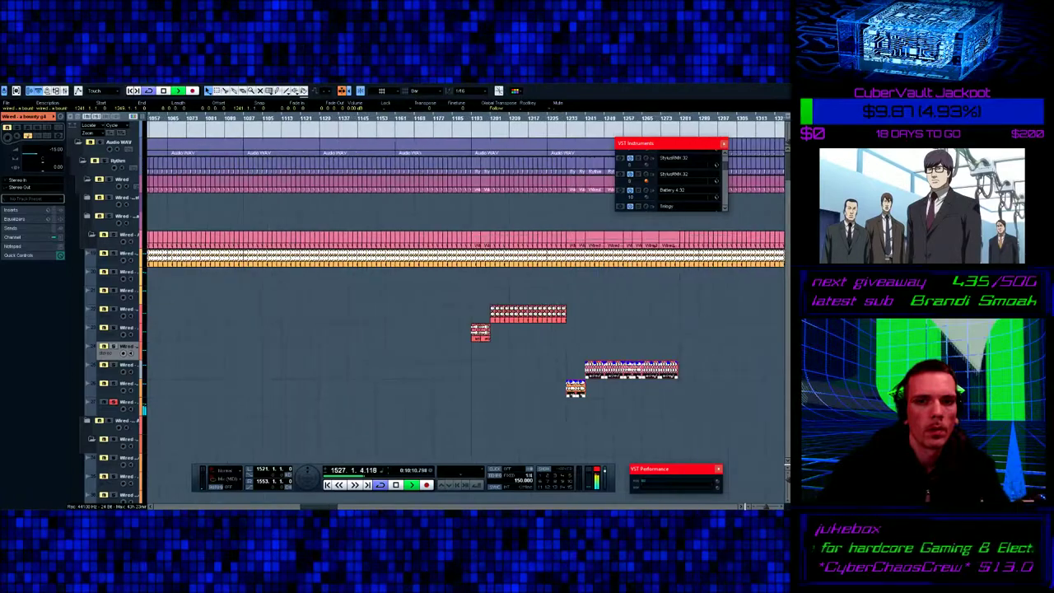
scroll(461, 288, "left", 10)
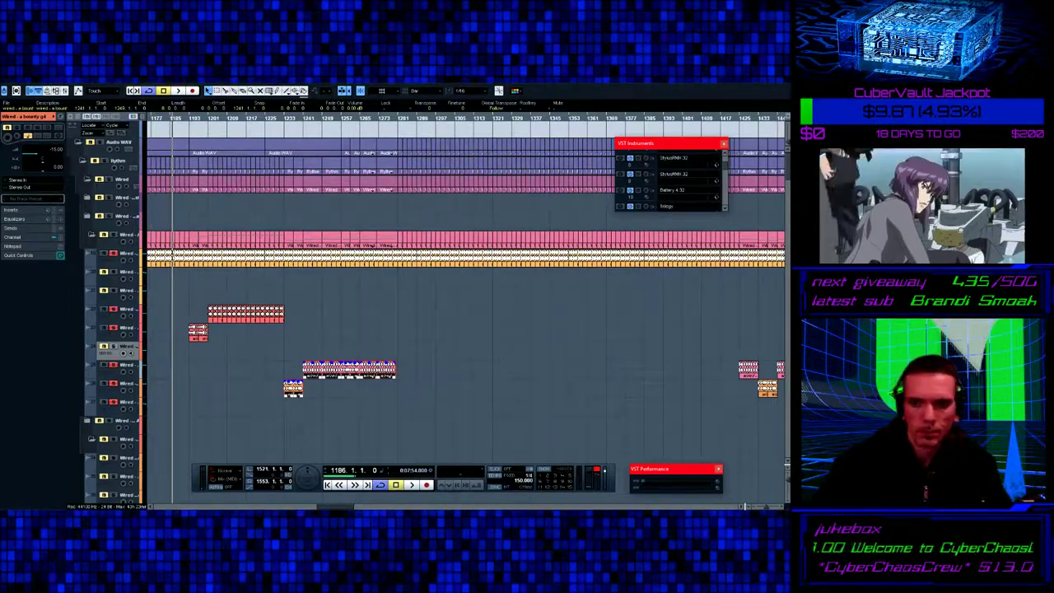
scroll(466, 306, "right", 3)
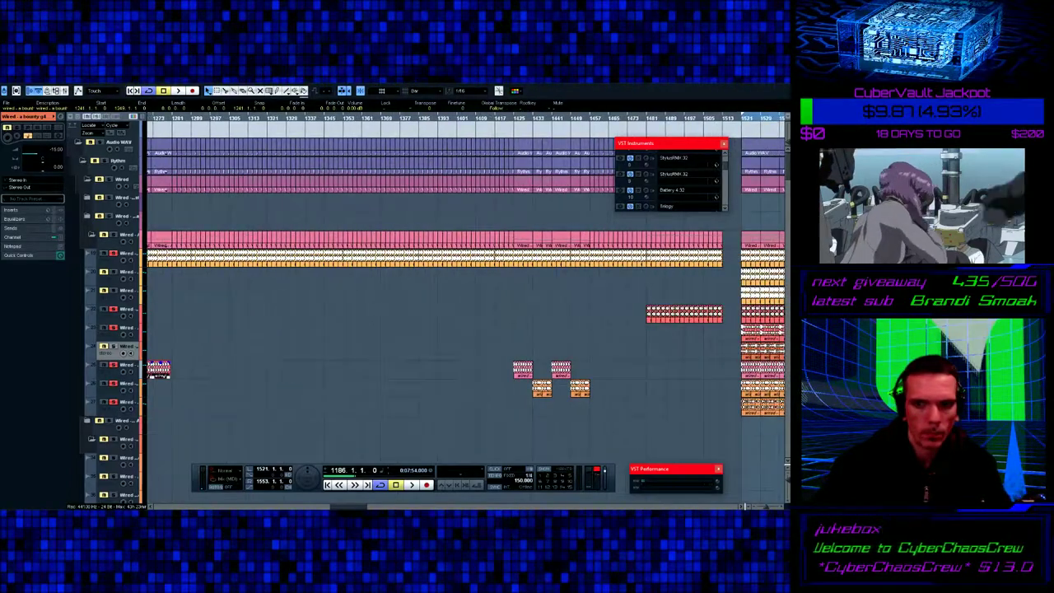
- Play the arrangement from bar 1186 and compare its Wired loops with those farther along the timeline
scroll(465, 288, "left", 20)
scroll(466, 289, "right", 2)
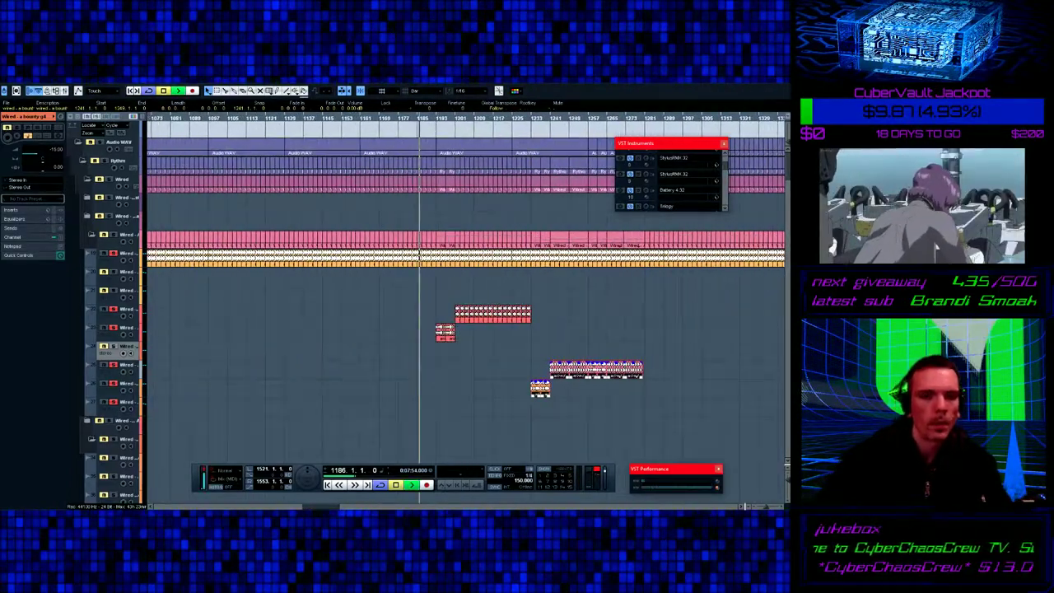
key("space")
scroll(467, 313, "right", 14)
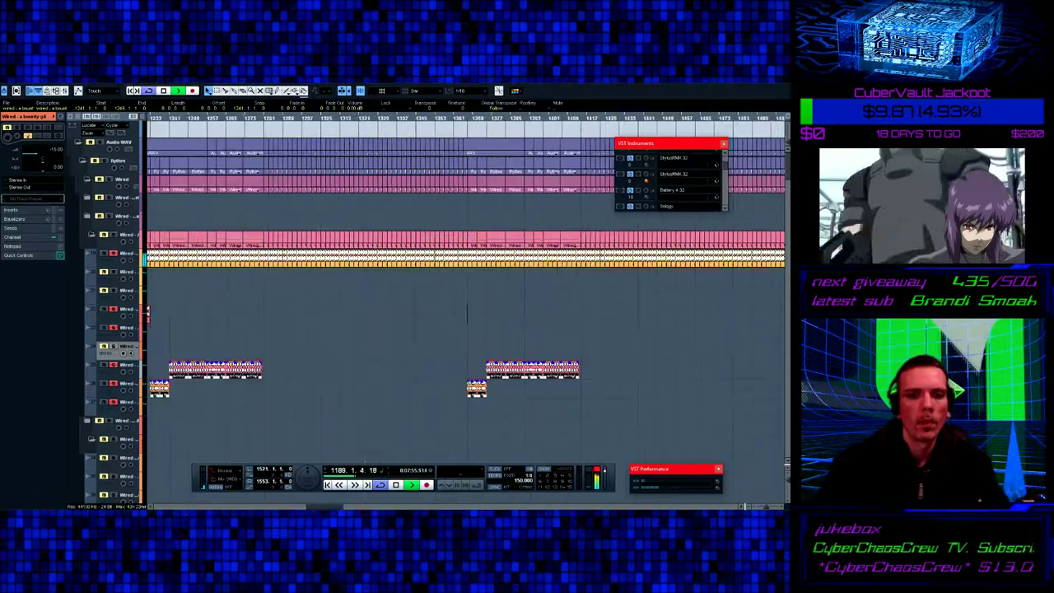
scroll(467, 313, "right", 20)
scroll(467, 313, "left", 20)
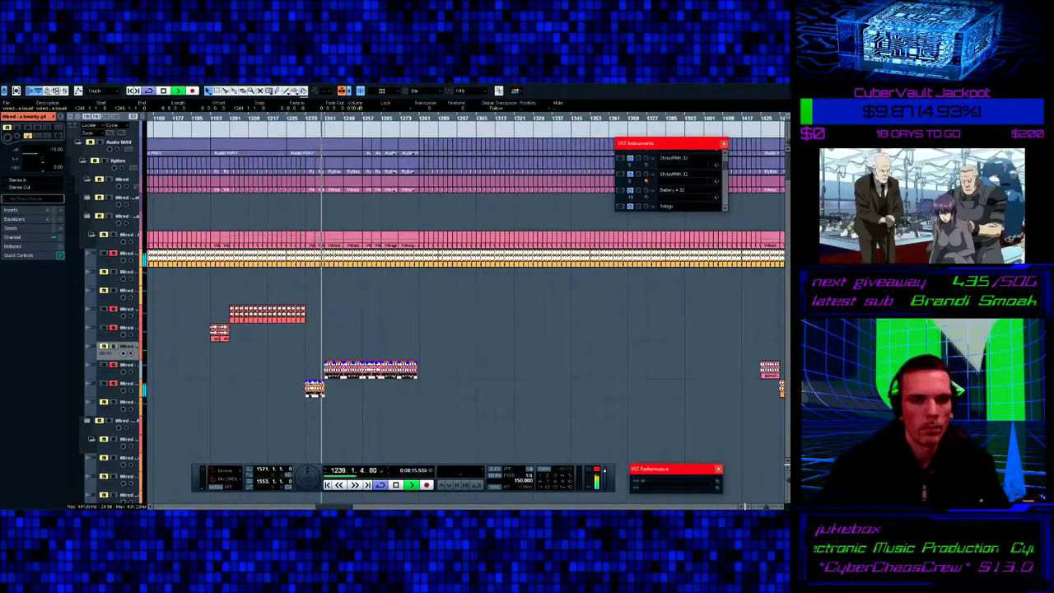
- Delete the red loops between bars 1225 and 1233 and move the remaining red loops to start at bar 1201, meeting the orange loops
left_click(527, 361)
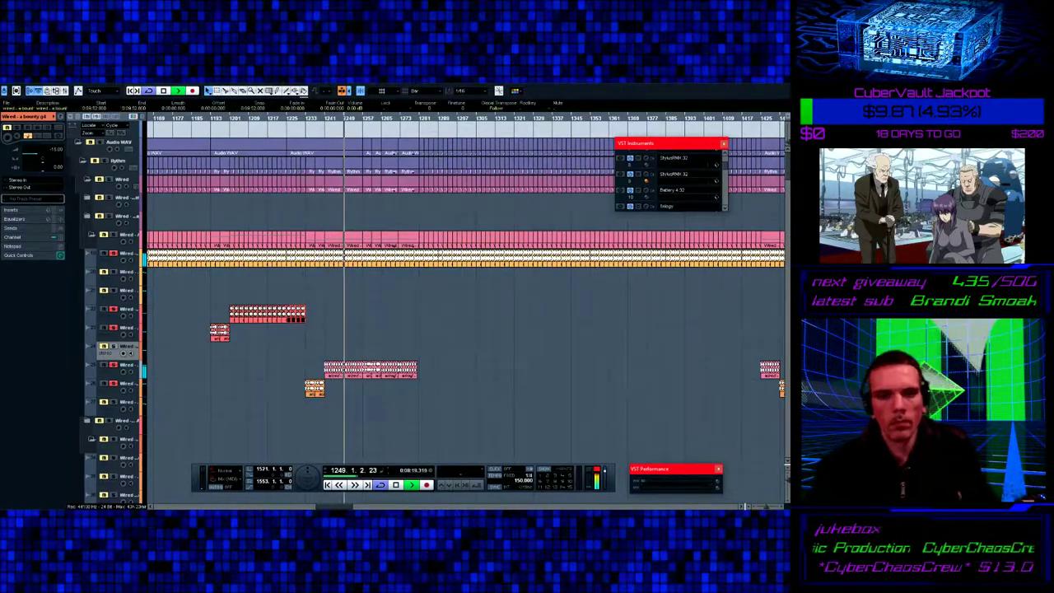
key("Delete")
left_click_drag(199, 302, 276, 341)
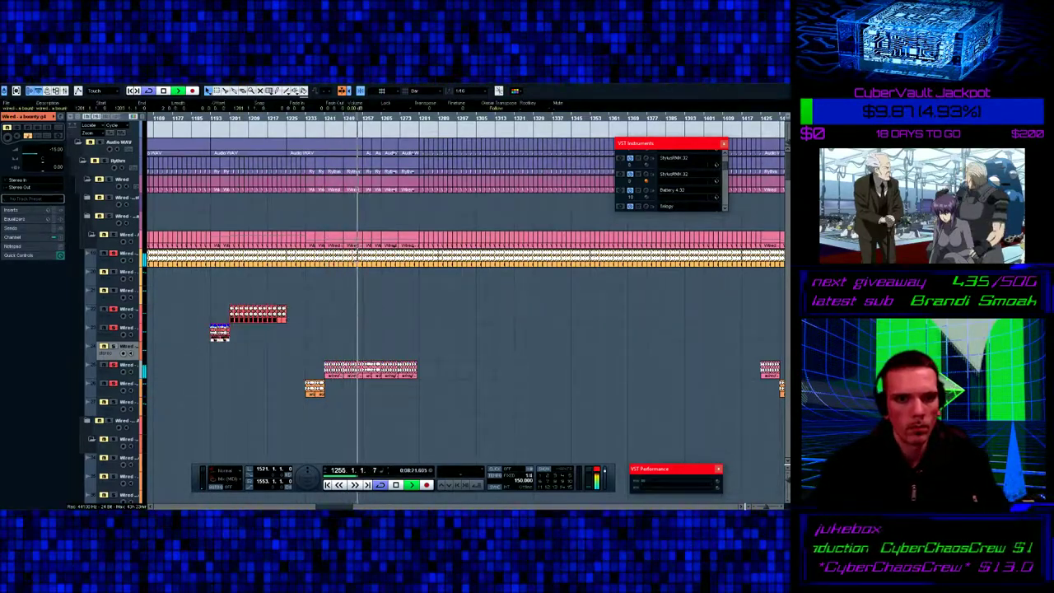
left_click(275, 341)
left_click_drag(195, 290, 303, 364)
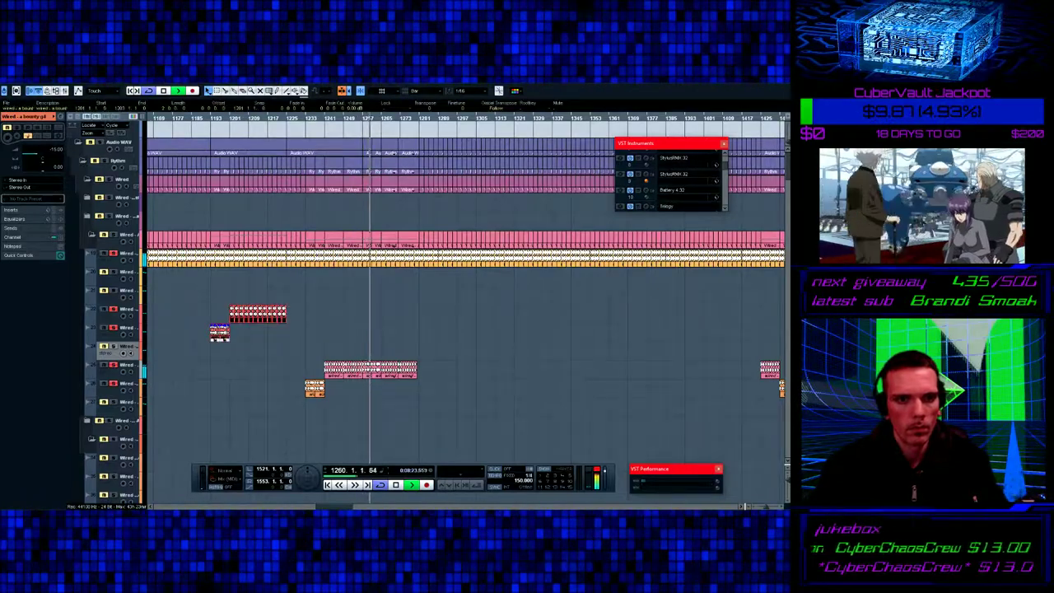
left_click_drag(235, 324, 249, 324)
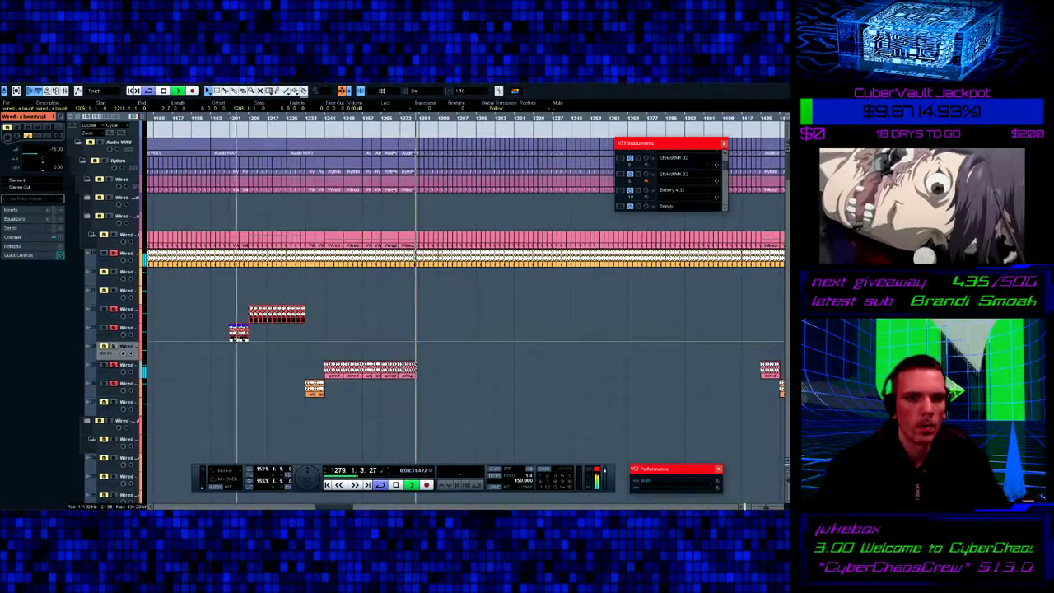
- Move the red, orange and pink Wired loops together eight bars earlier so the group starts at bar 1193
left_click_drag(207, 274, 451, 404)
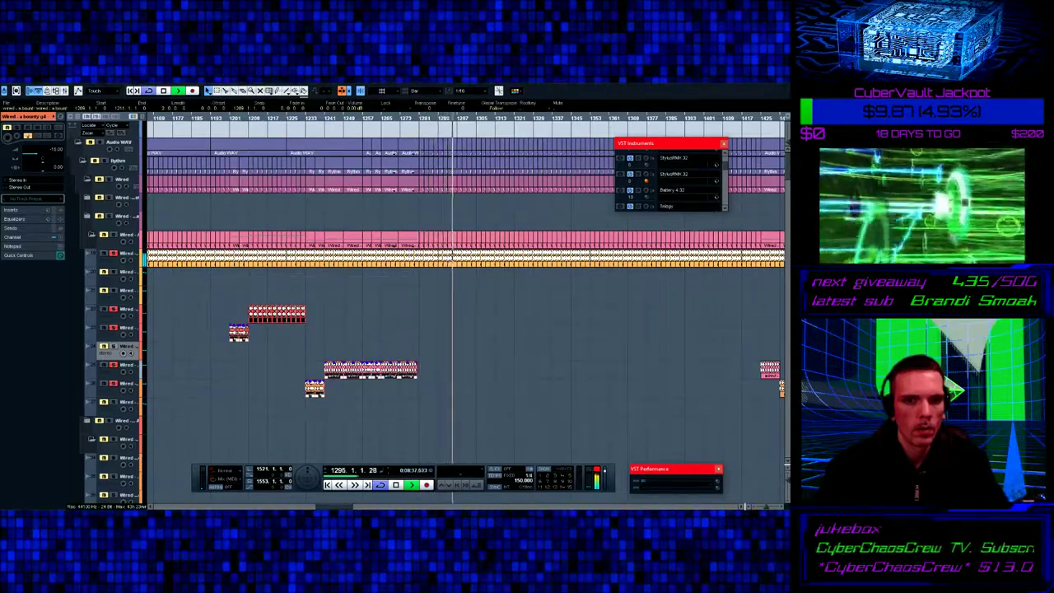
mouse_move(232, 340)
left_mouse_down()
mouse_move(214, 341)
mouse_move(221, 333)
left_mouse_up()
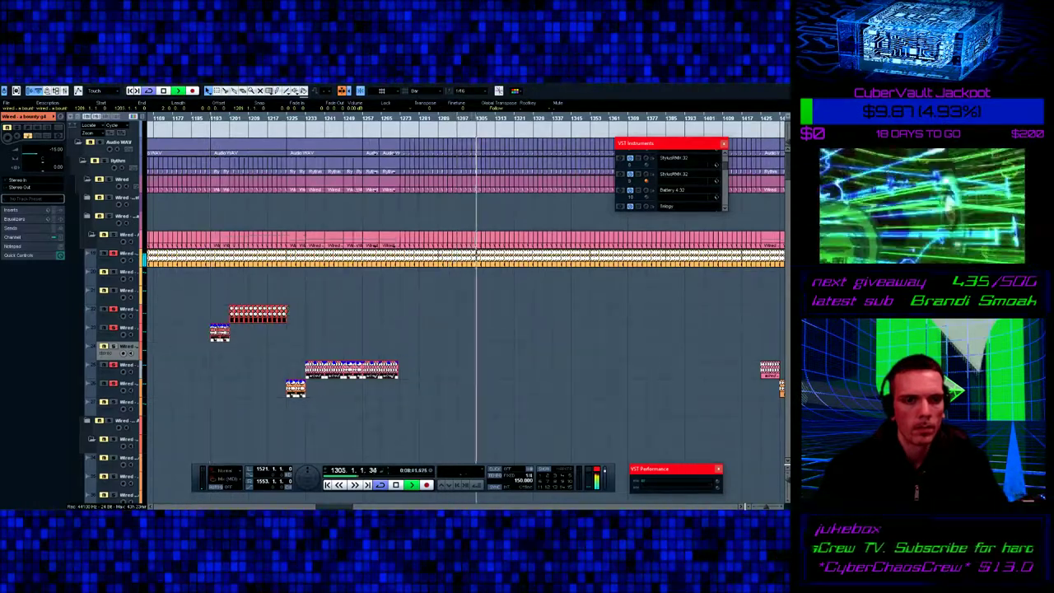
scroll(466, 291, "down", 3)
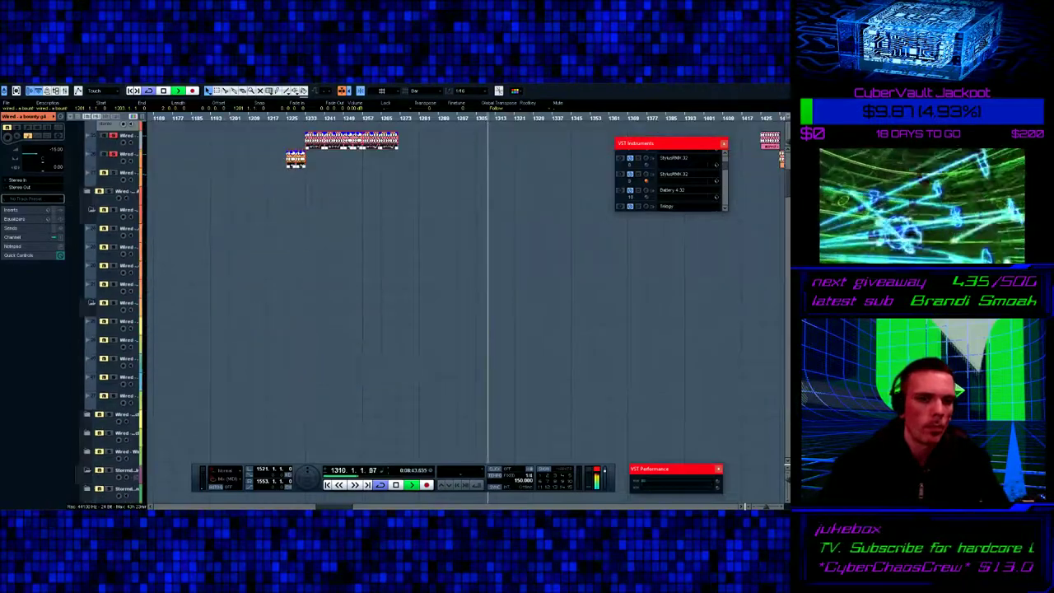
scroll(466, 292, "up", 2)
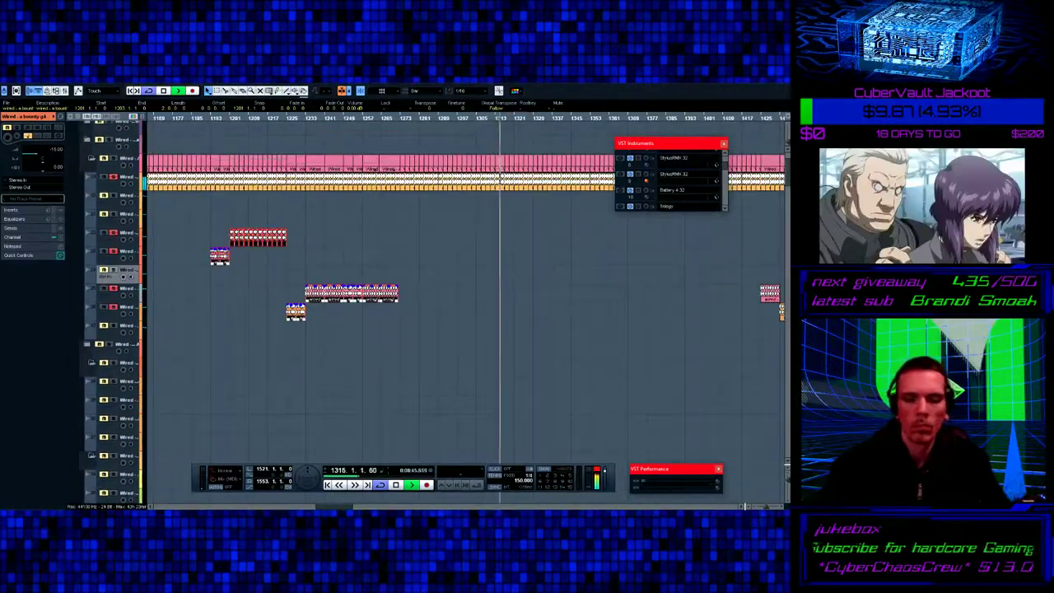
- Review the Wired loop tracks between the source block at bar 1521 and the empty bars around 601
scroll(466, 292, "right", 3)
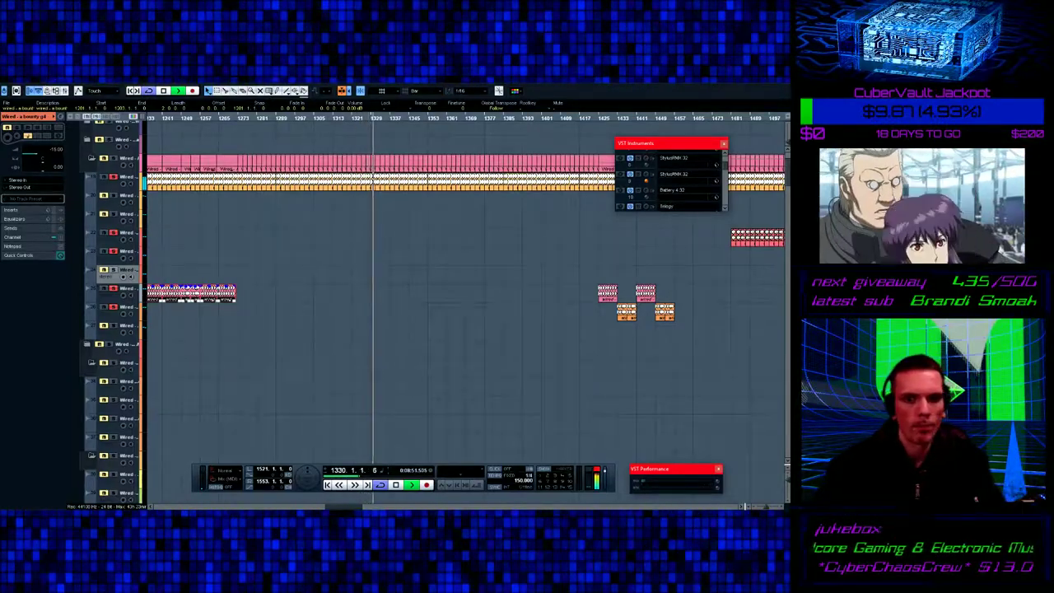
scroll(466, 309, "right", 2)
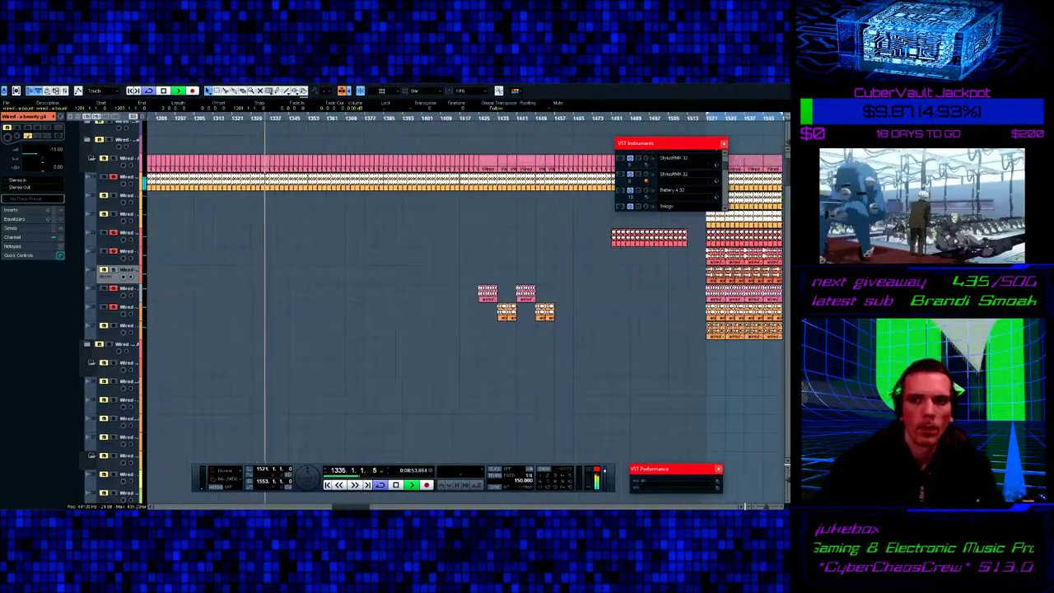
scroll(466, 309, "left", 1)
scroll(466, 309, "left", 2)
scroll(467, 309, "left", 12)
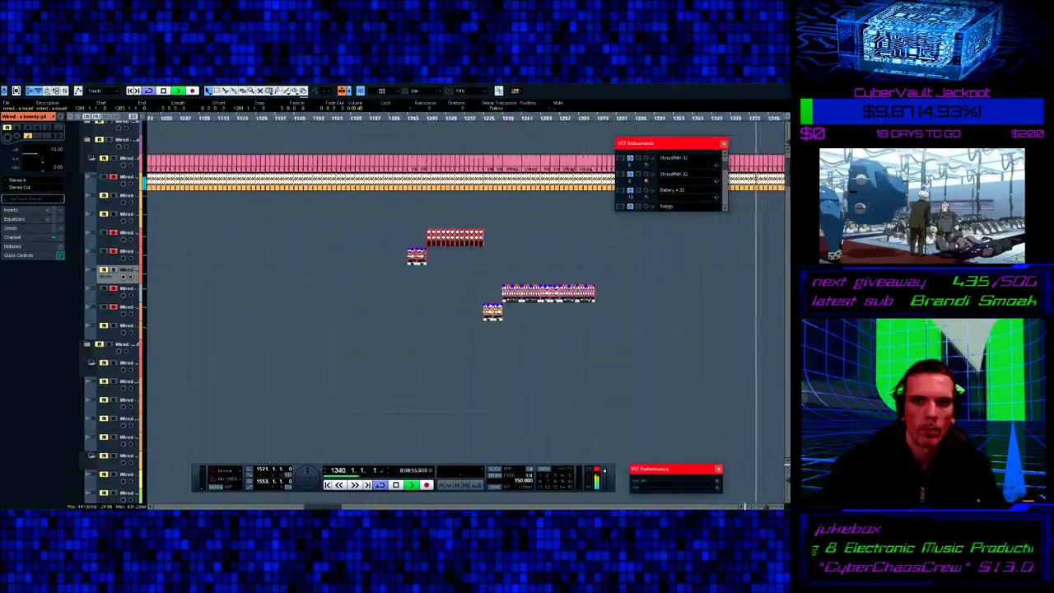
scroll(465, 313, "left", 5)
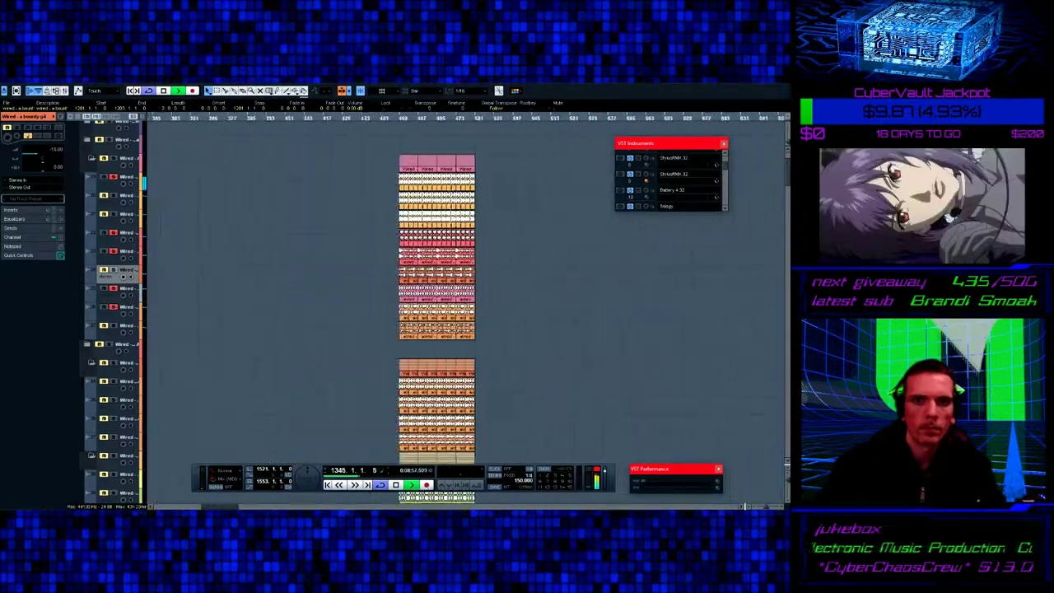
scroll(465, 313, "right", 4)
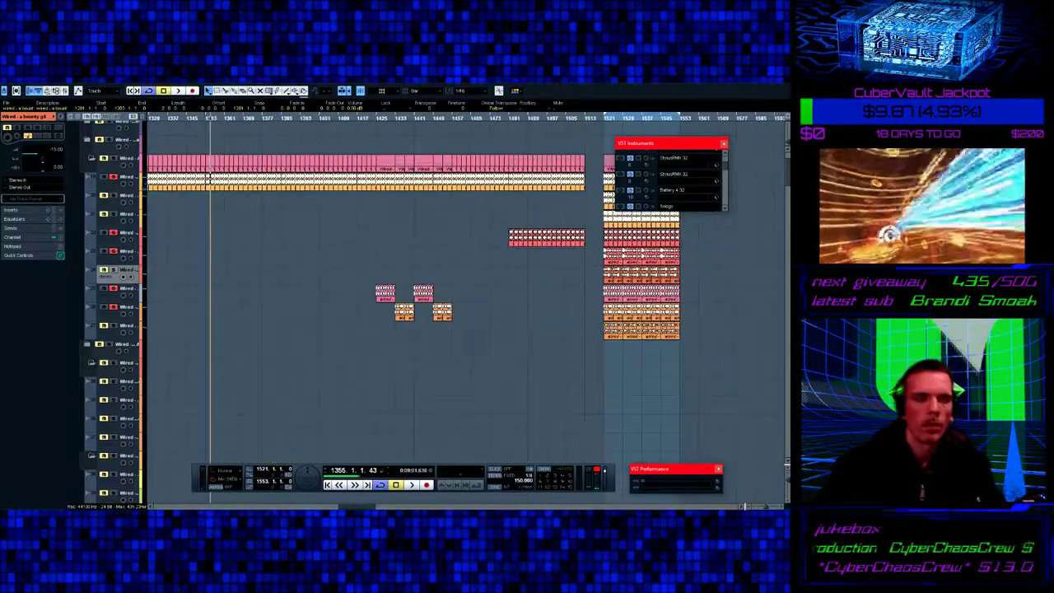
scroll(465, 313, "left", 9)
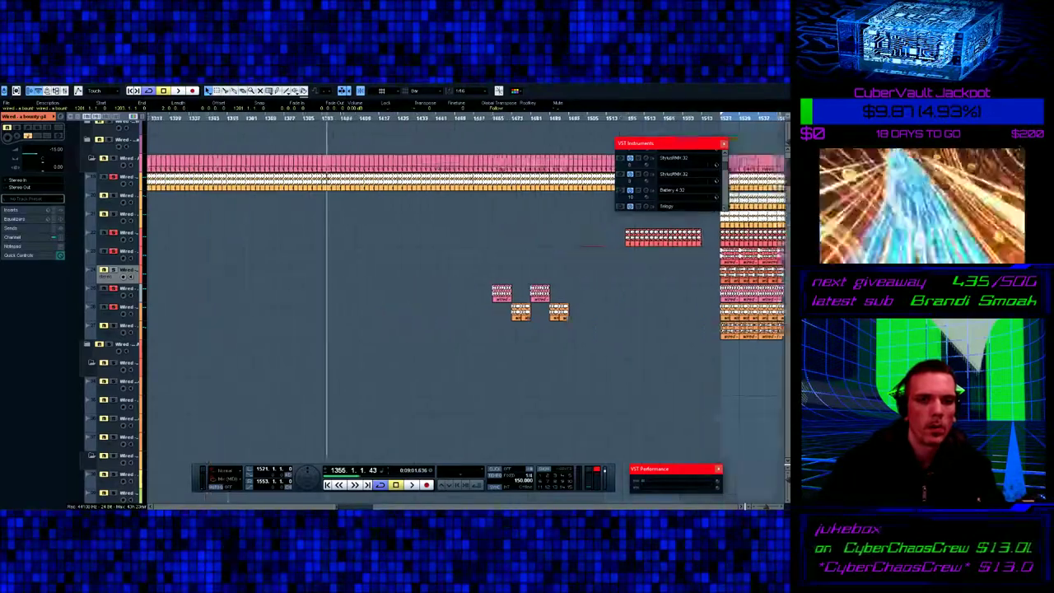
scroll(465, 313, "left", 6)
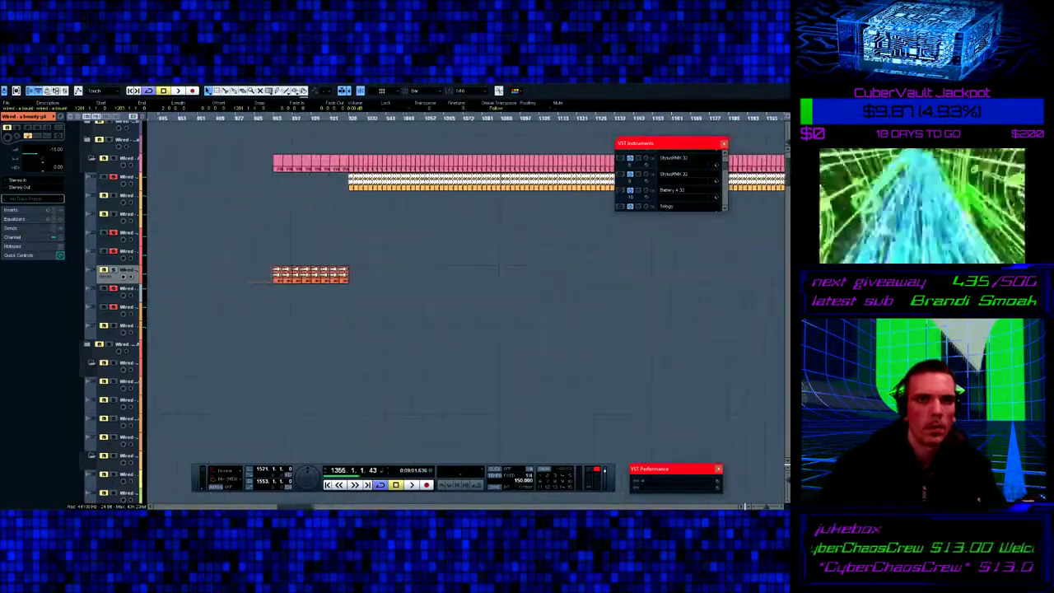
scroll(465, 312, "left", 3)
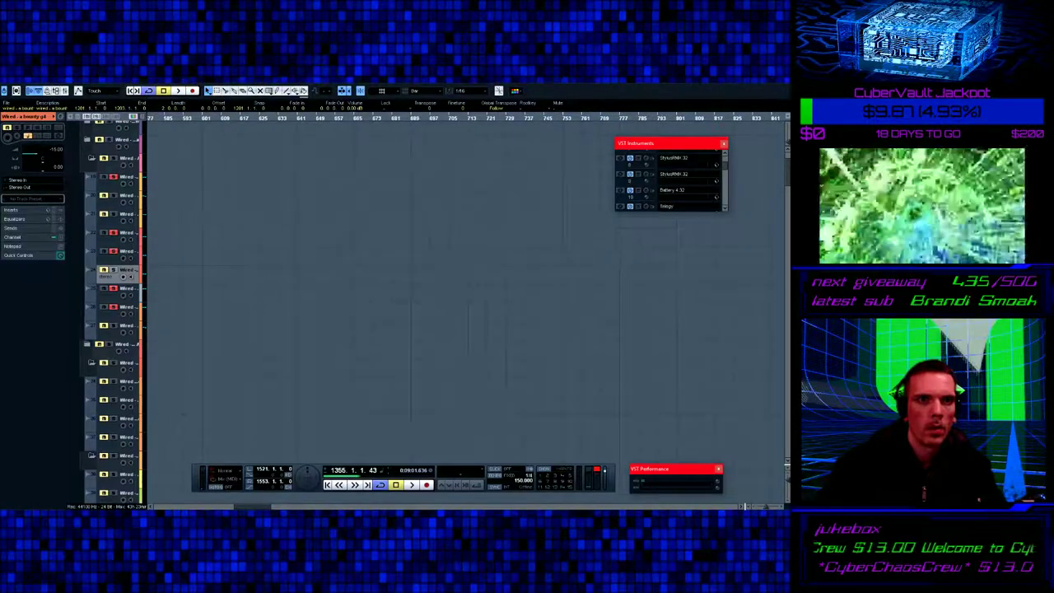
- Play the track from bar 601, restarting there as needed, and check the Synth, Absynth and Soundscapes parts
left_click(201, 118)
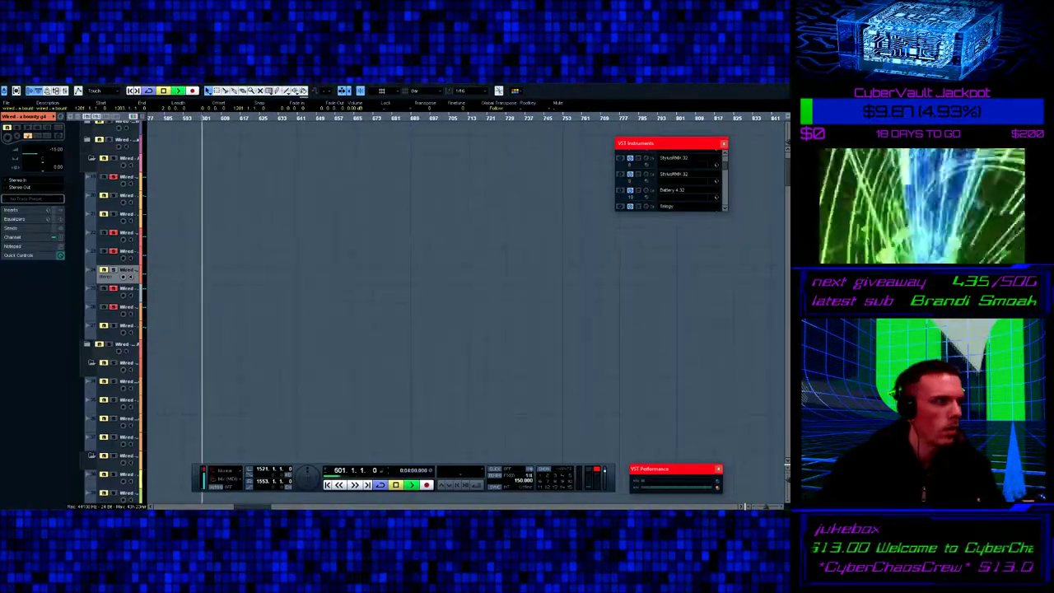
key("space")
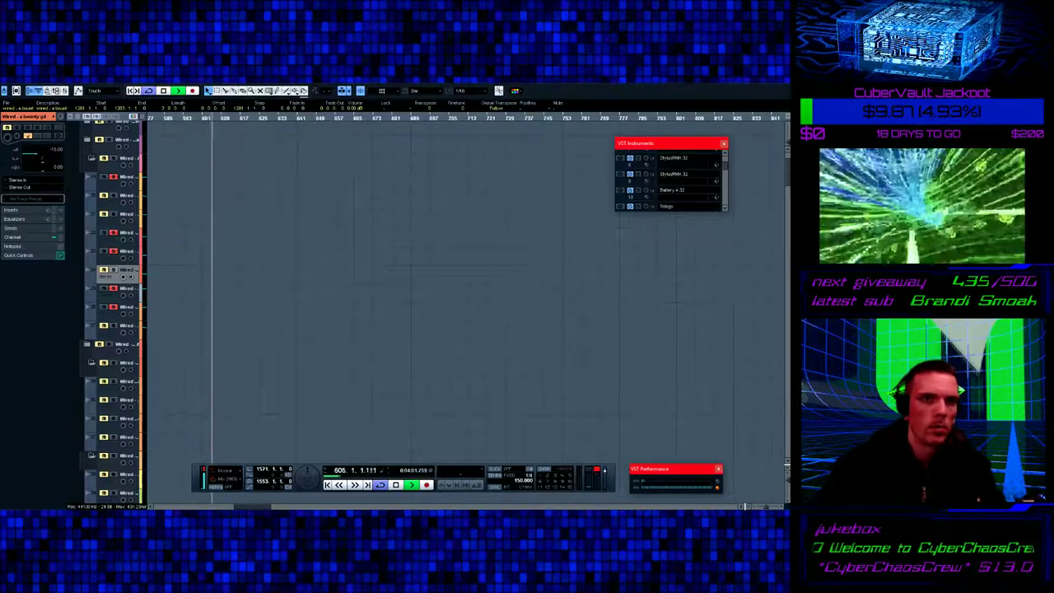
left_click(203, 118)
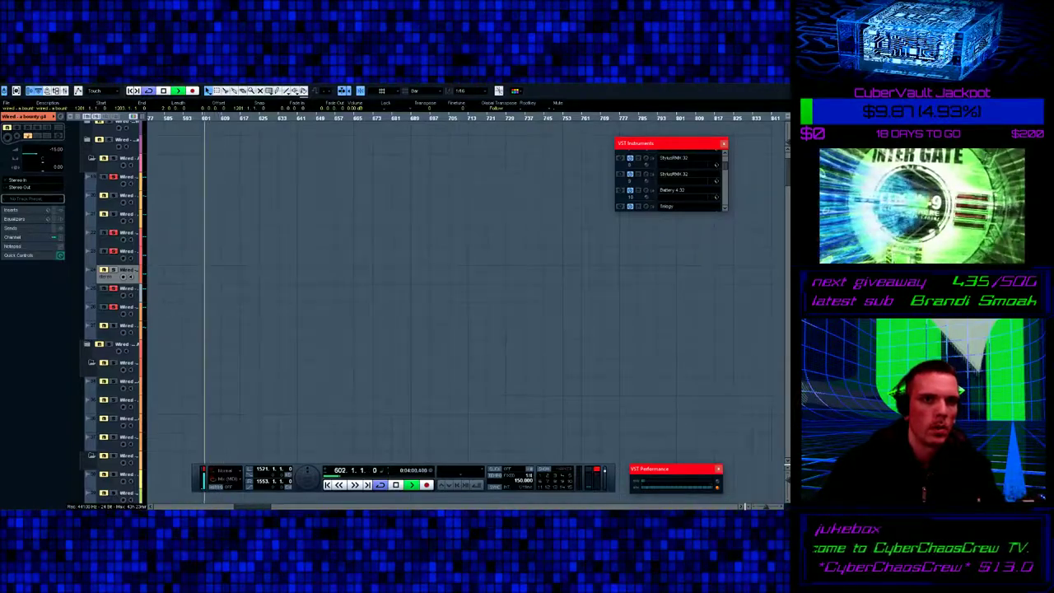
key("space")
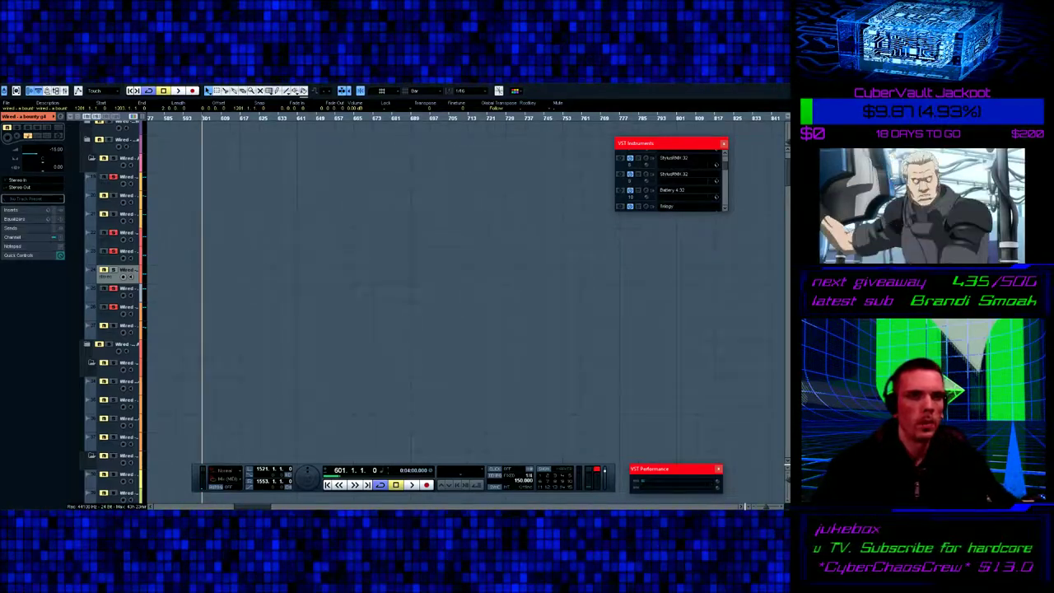
key("space")
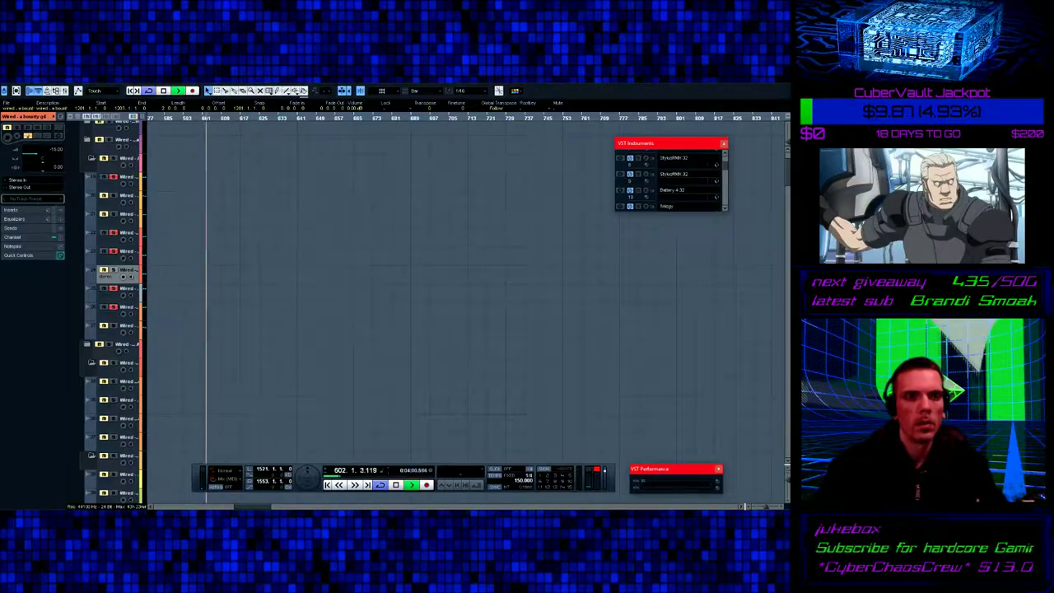
scroll(465, 293, "down", 10)
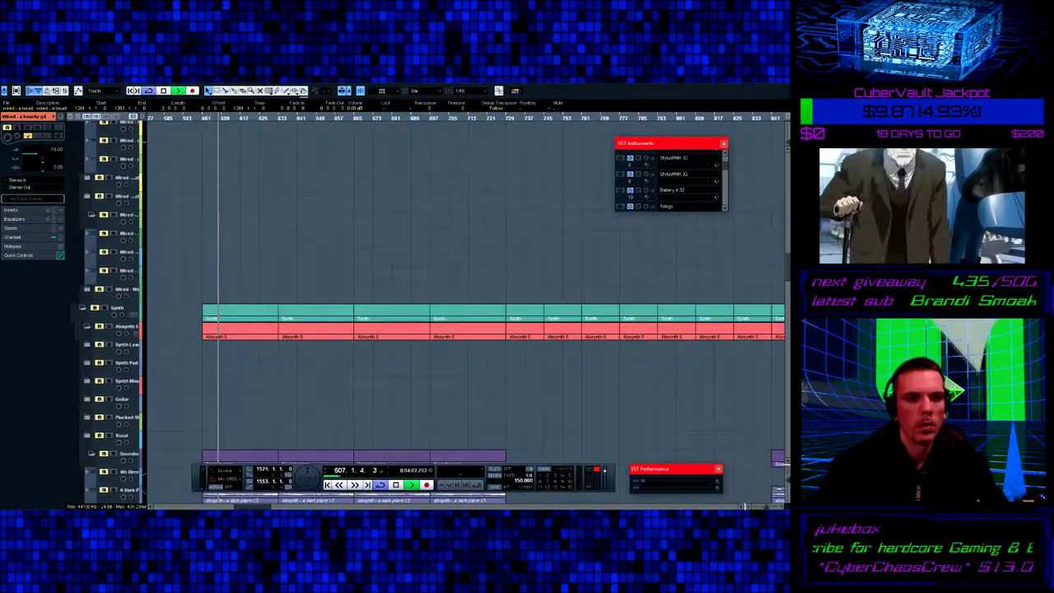
scroll(494, 288, "down", 8)
key("space")
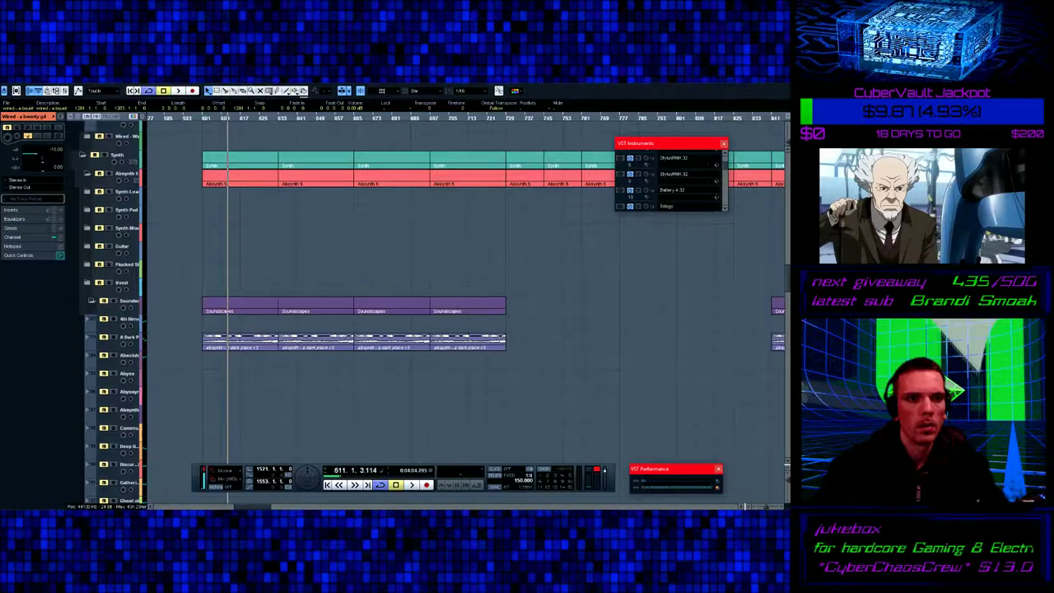
- Examine the sound effect, Multitrack, RMX and Legacy tracks around bar 601, and return playback to bar 601
scroll(461, 313, "down", 10)
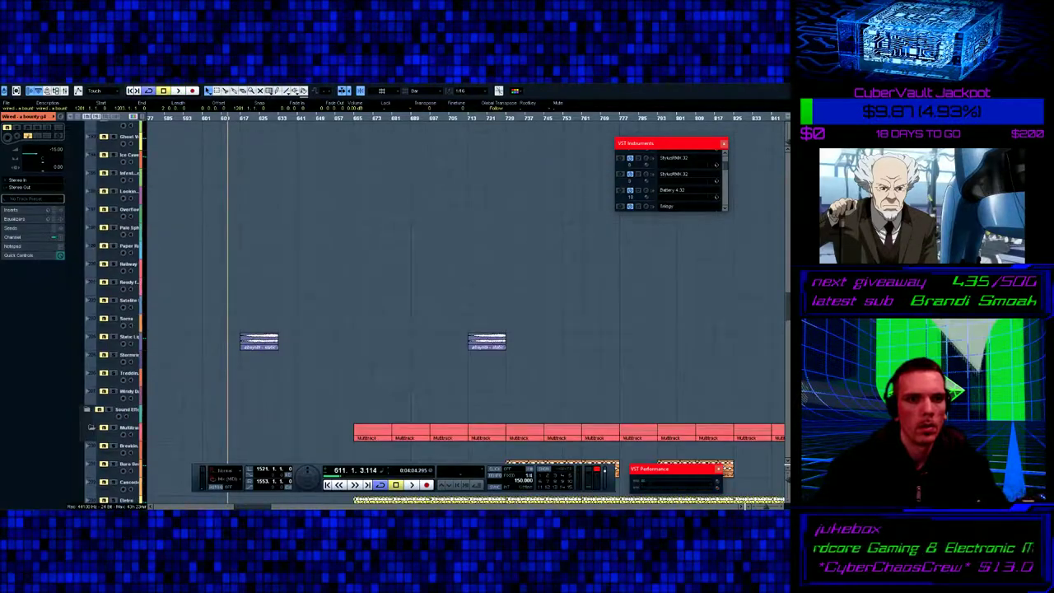
scroll(461, 296, "down", 10)
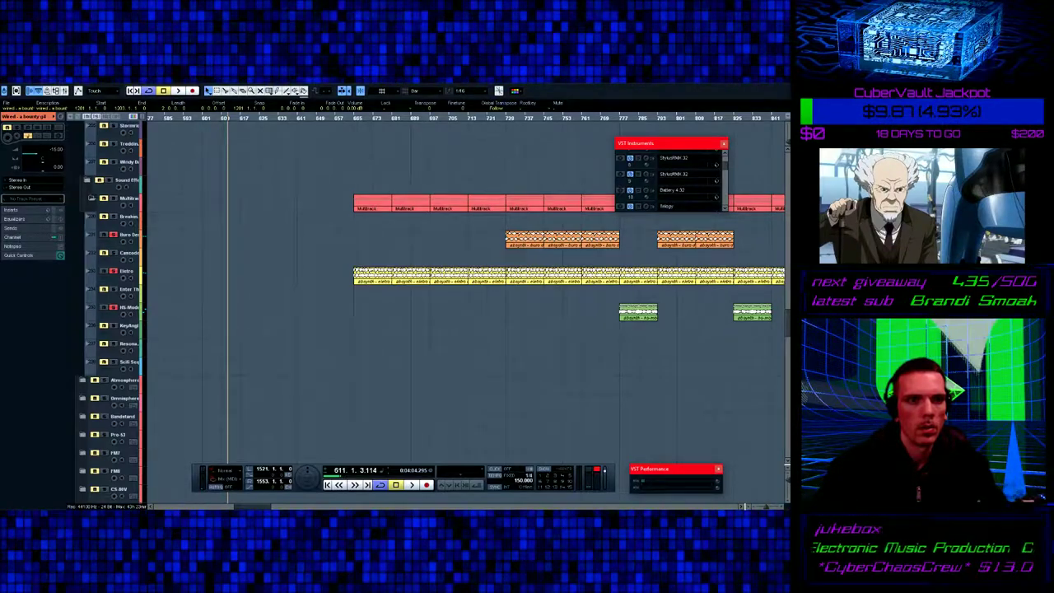
scroll(461, 297, "down", 20)
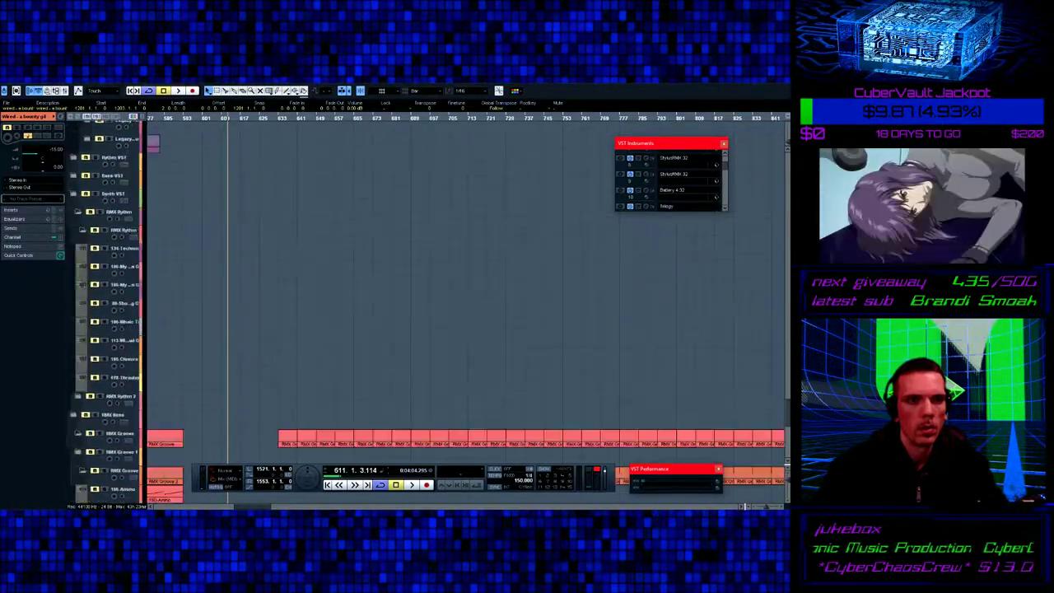
scroll(461, 297, "down", 10)
scroll(461, 297, "up", 7)
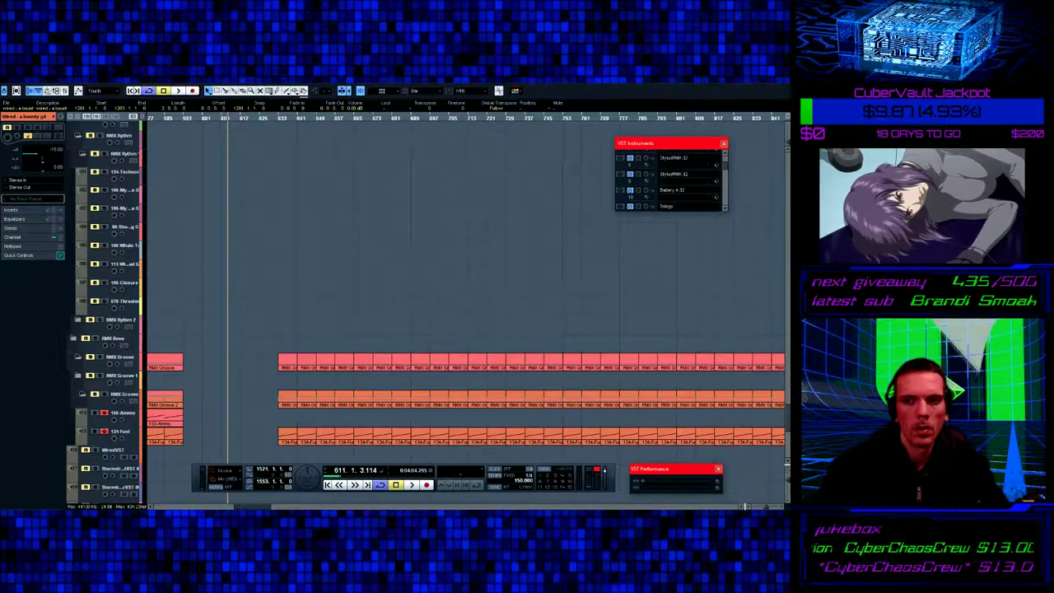
scroll(461, 304, "down", 15)
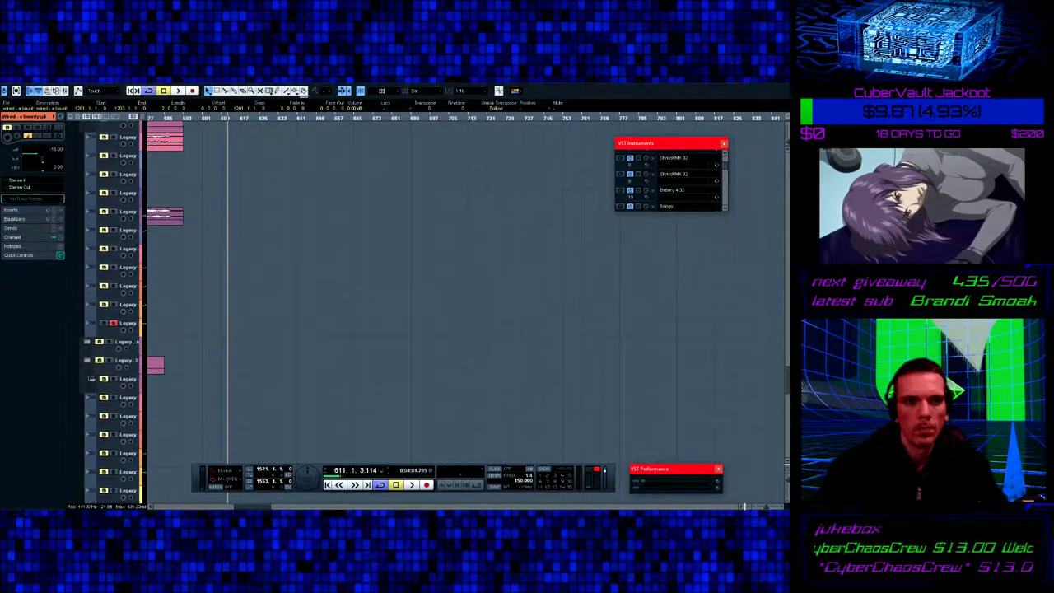
scroll(462, 305, "down", 5)
scroll(461, 305, "down", 15)
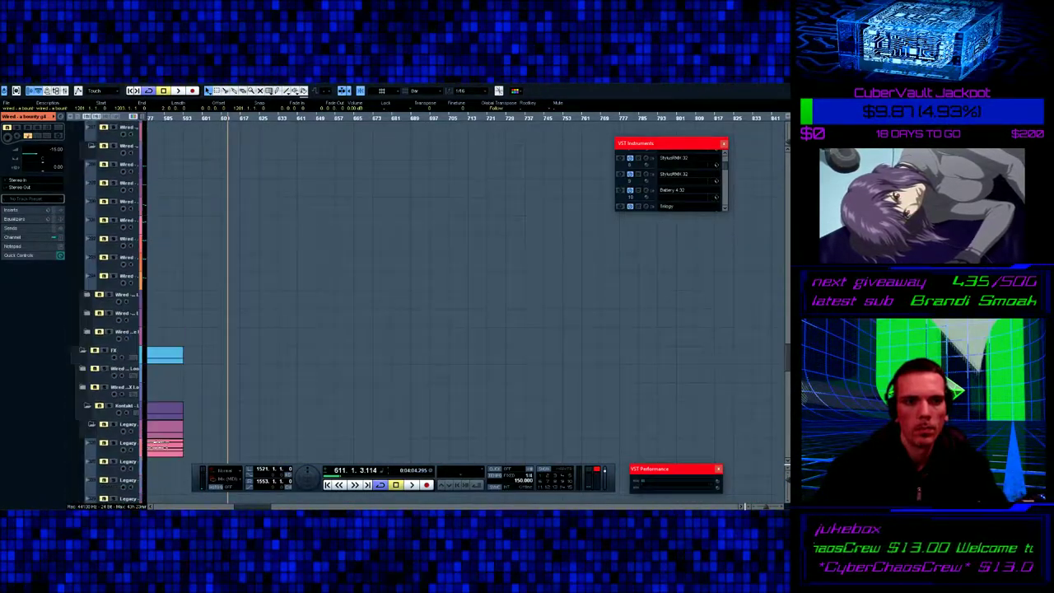
scroll(461, 305, "down", 10)
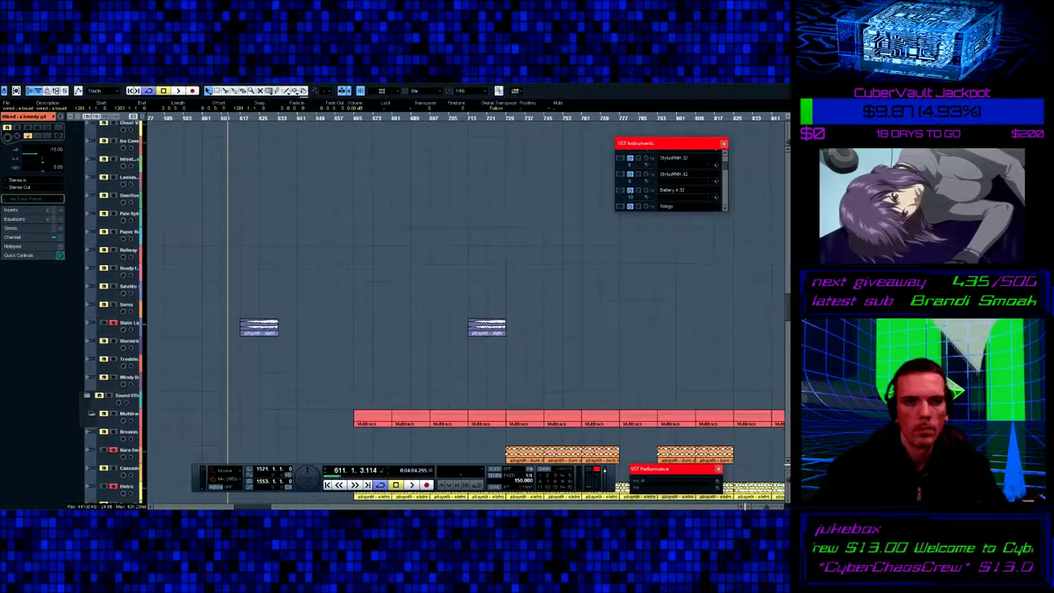
scroll(461, 304, "down", 8)
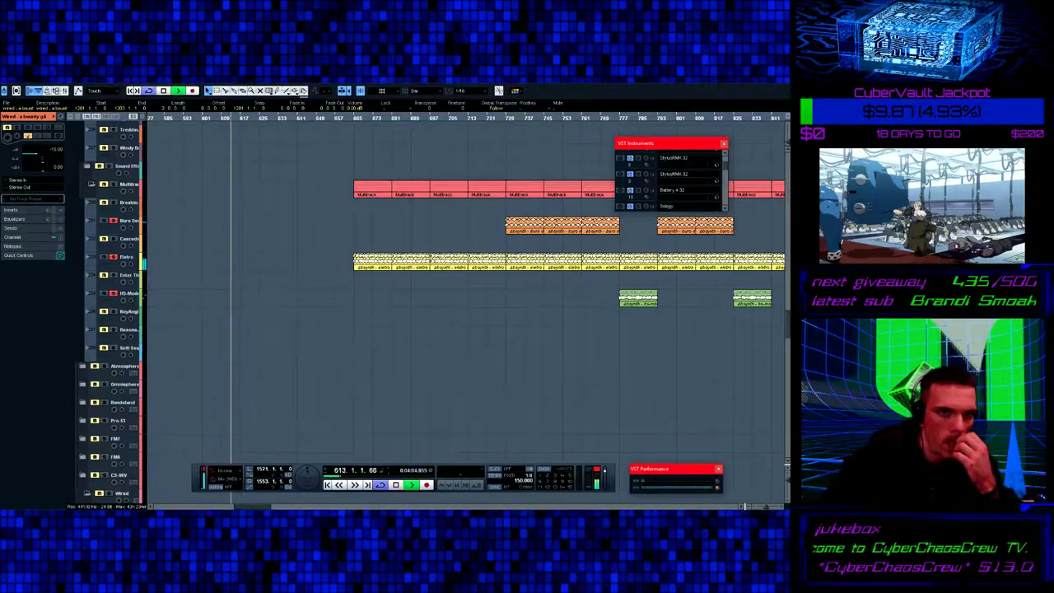
left_click(201, 118)
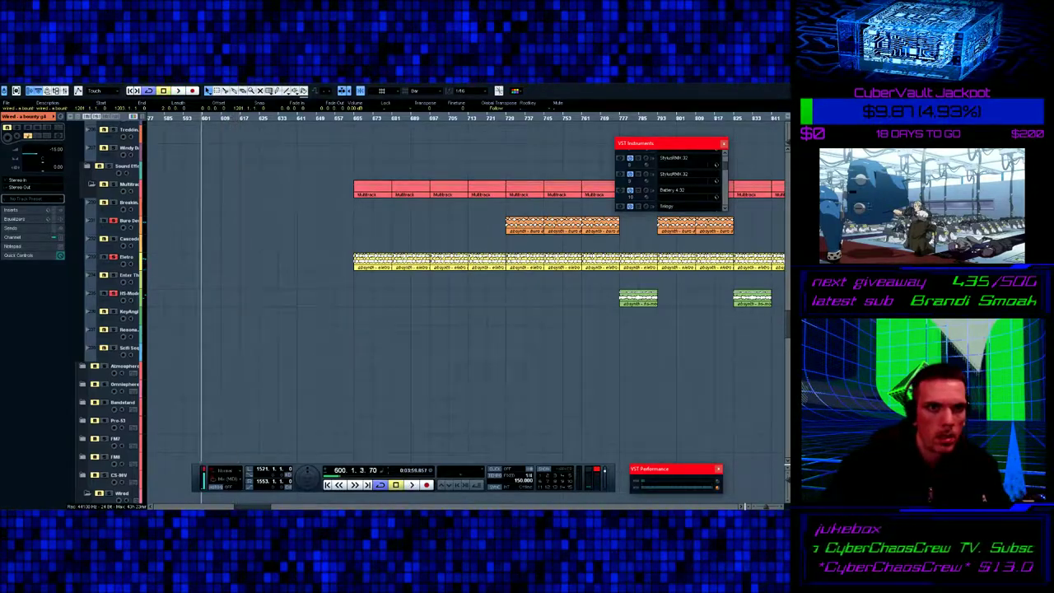
- Play from bar 601 and examine the Soundscapes, Wired, Static and Multitrack tracks up to about bar 695
scroll(466, 304, "up", 10)
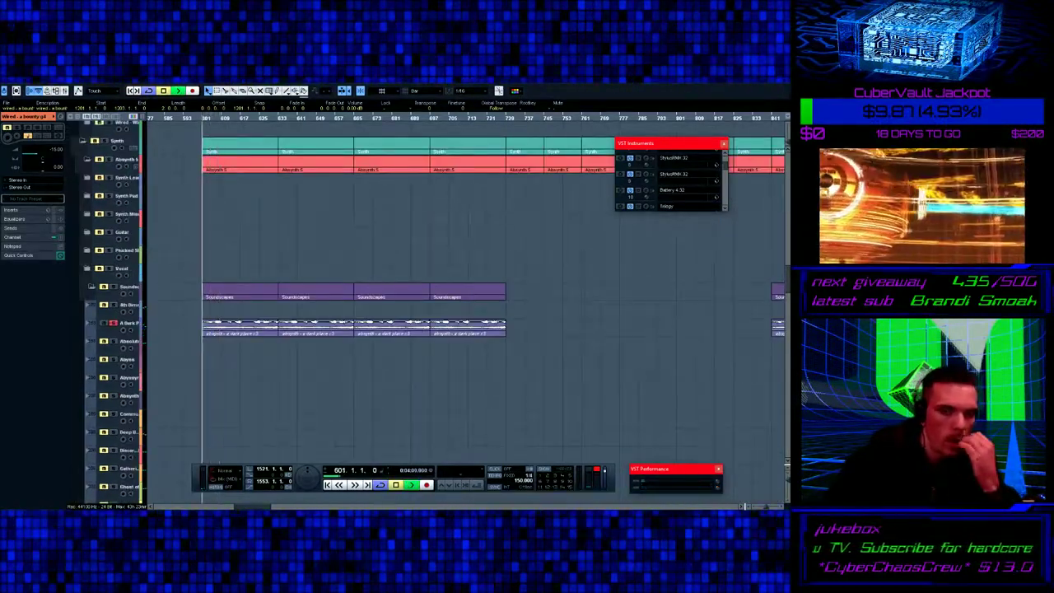
scroll(494, 313, "down", 10)
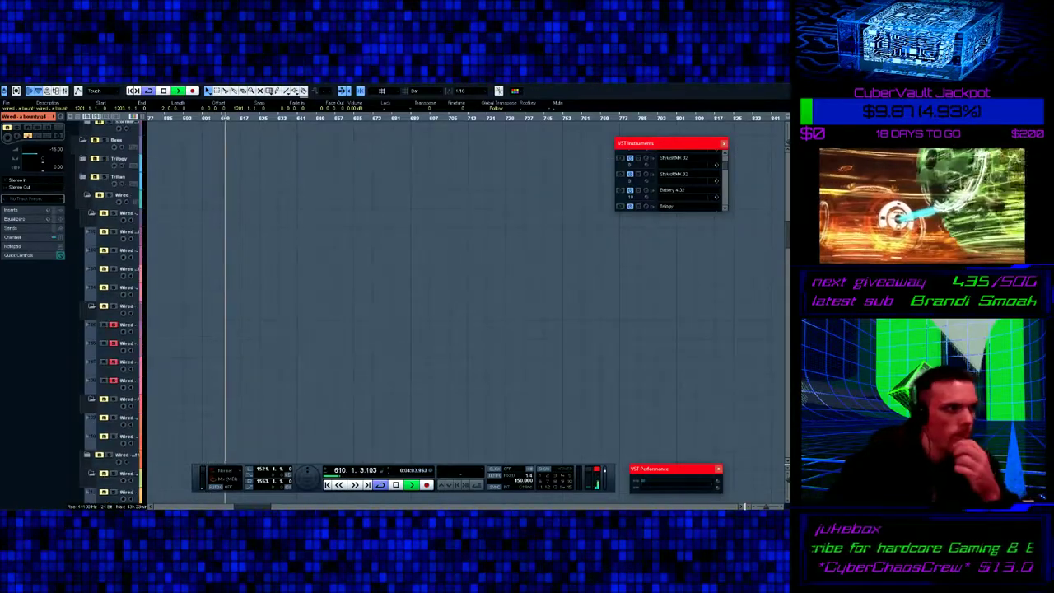
scroll(111, 313, "down", 10)
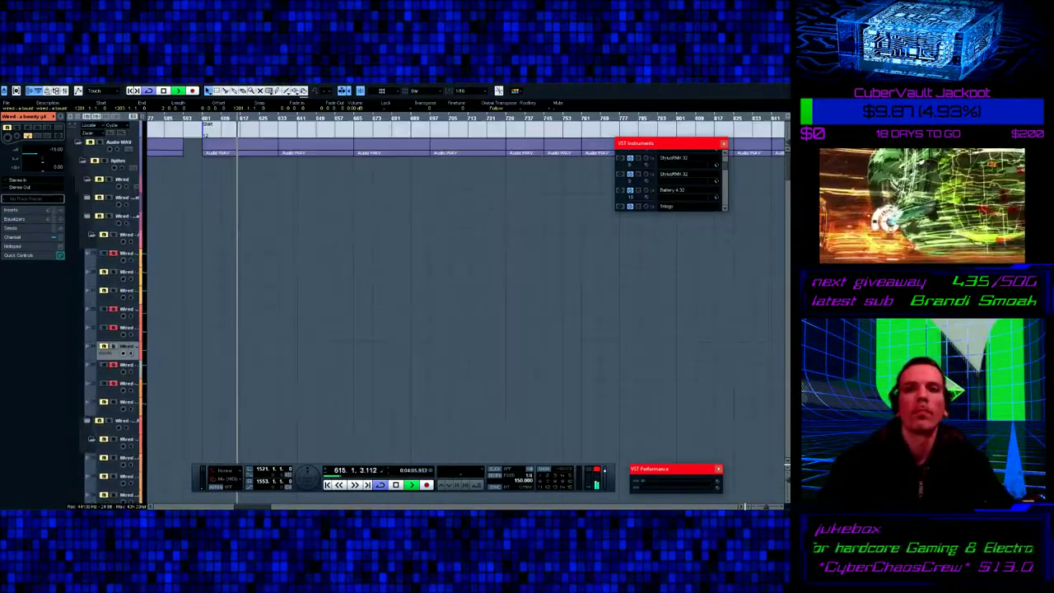
scroll(111, 313, "up", 15)
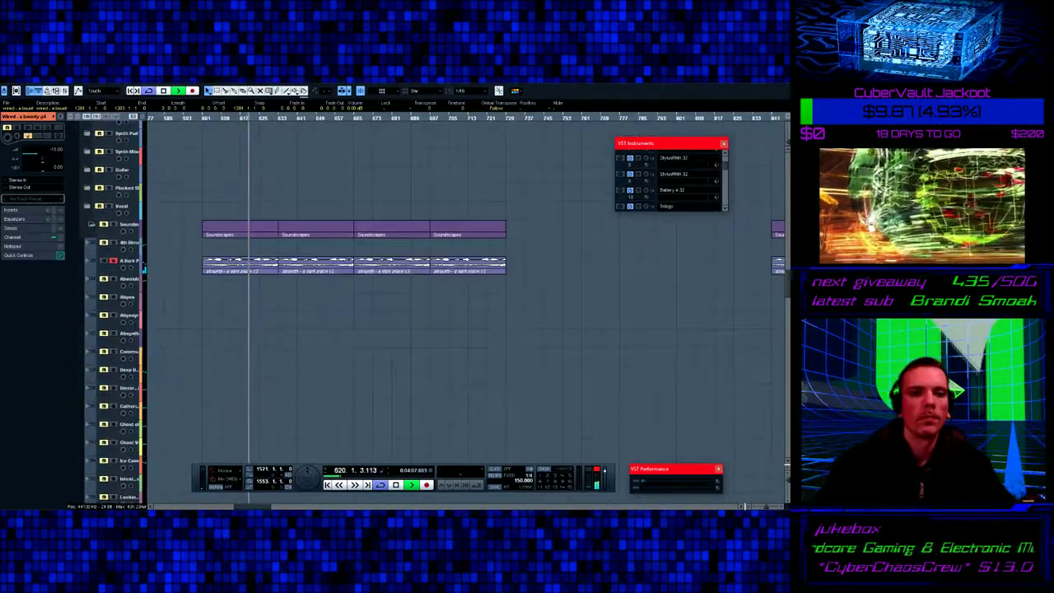
scroll(465, 313, "down", 10)
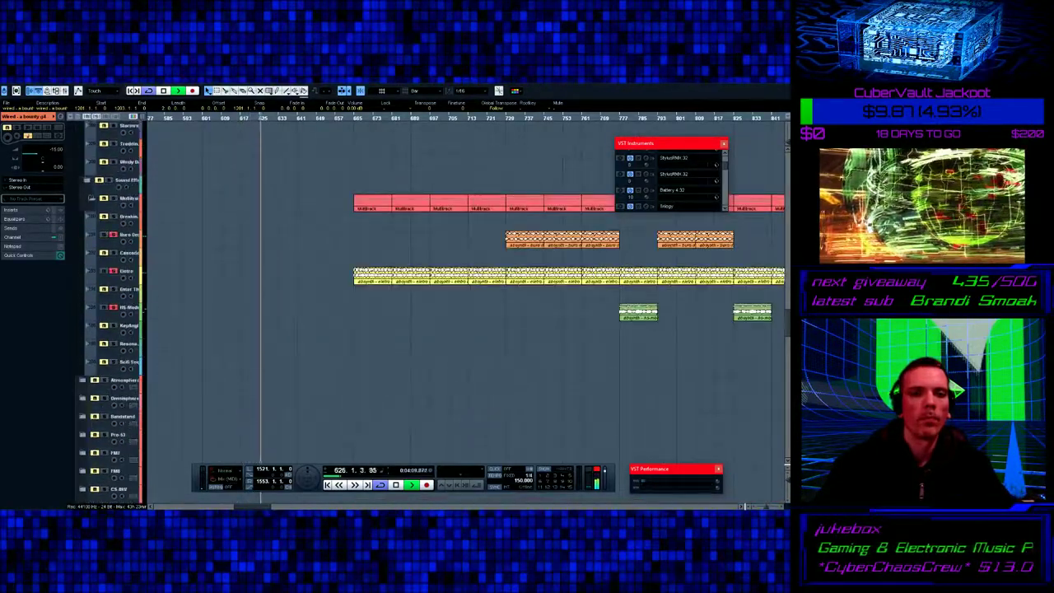
scroll(465, 312, "up", 3)
scroll(112, 313, "down", 4)
scroll(111, 313, "up", 4)
scroll(111, 313, "down", 4)
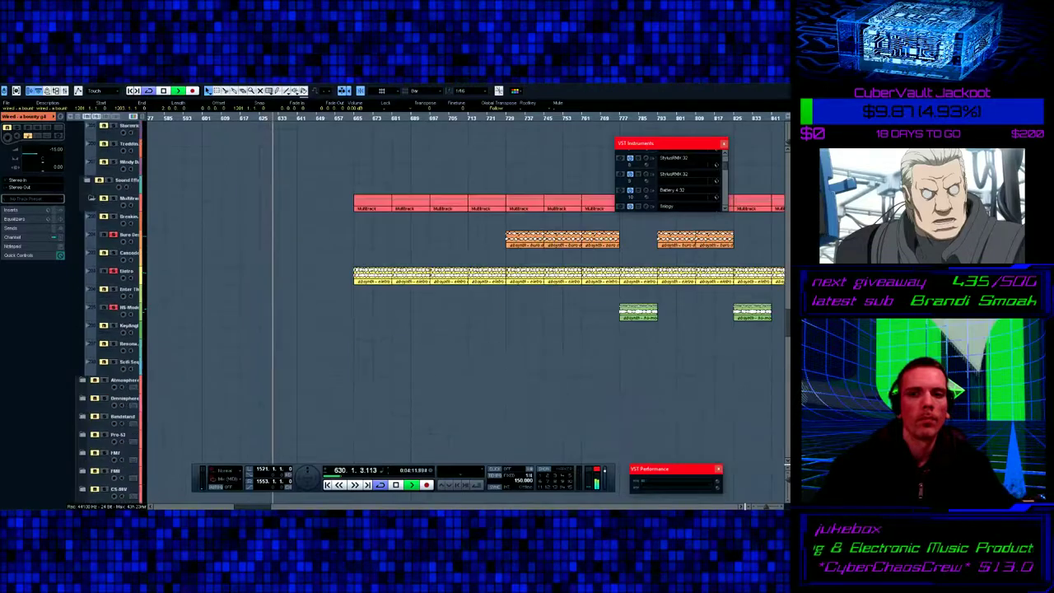
scroll(111, 313, "up", 2)
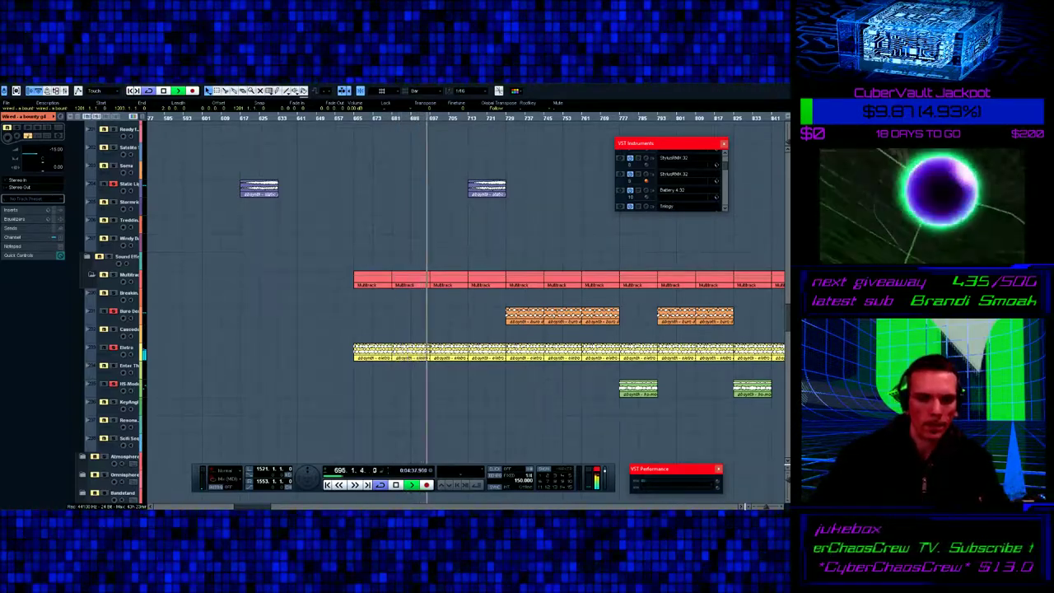
- Follow playback past bar 793 and check the Multitrack, Synth and Soundscapes parts ahead, as far as about bar 1193
scroll(466, 293, "right", 2)
scroll(466, 292, "right", 2)
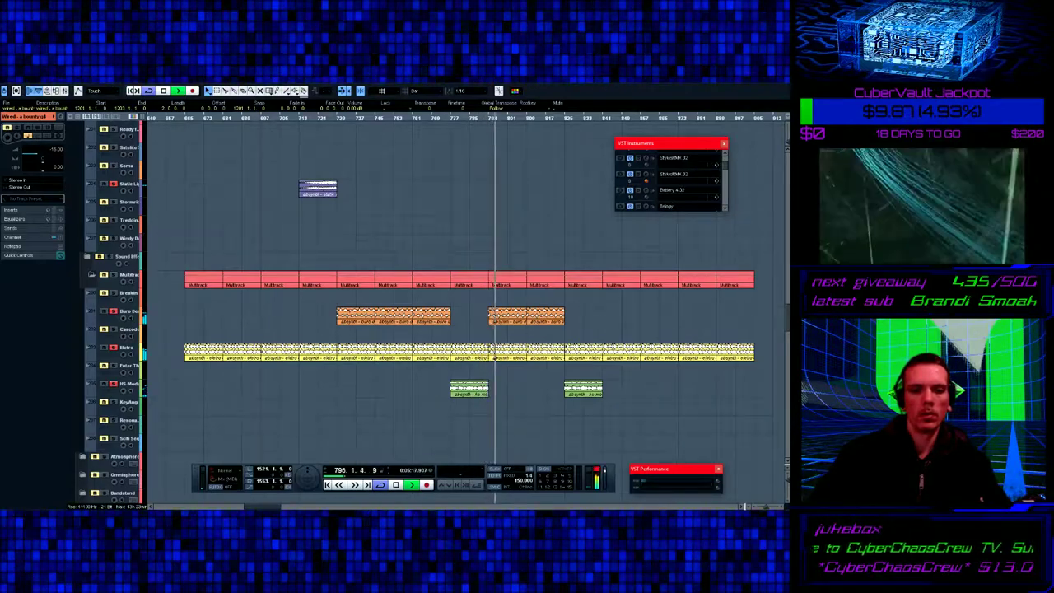
scroll(465, 288, "right", 10)
scroll(465, 288, "right", 1)
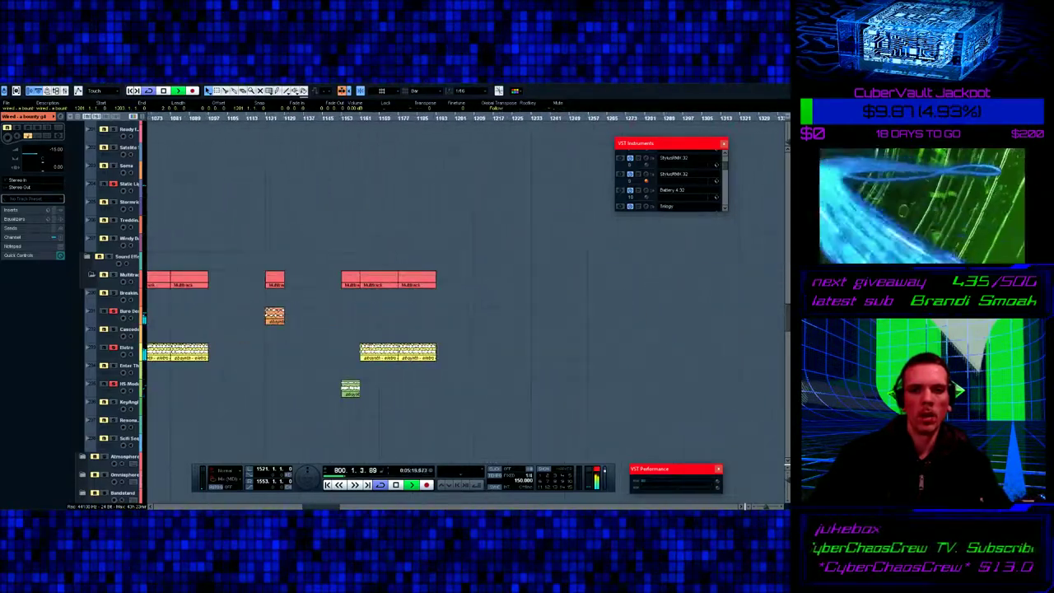
scroll(466, 288, "left", 8)
scroll(466, 288, "up", 5)
scroll(465, 288, "up", 4)
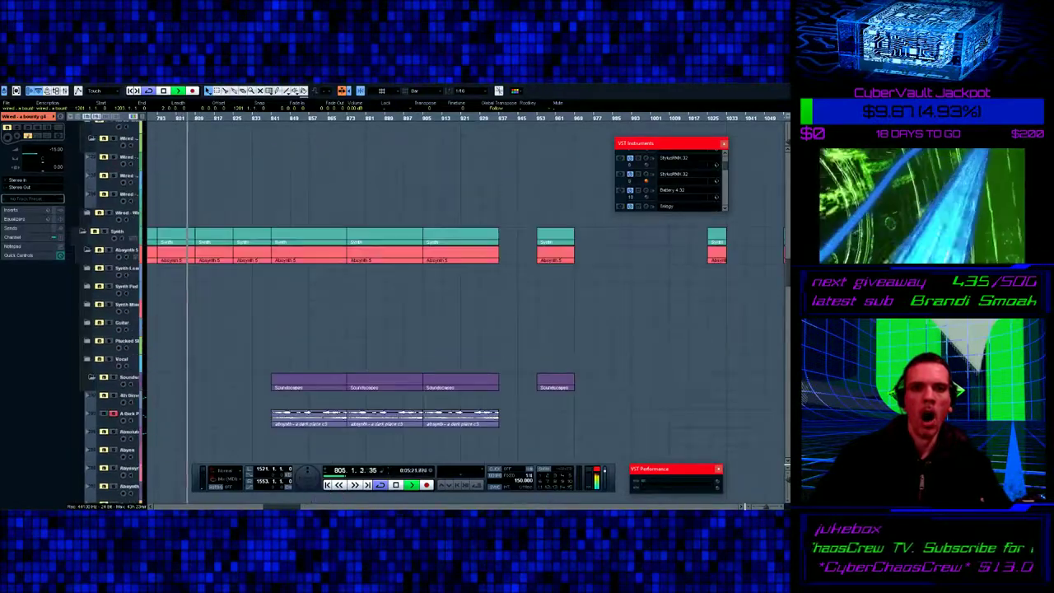
scroll(465, 288, "down", 10)
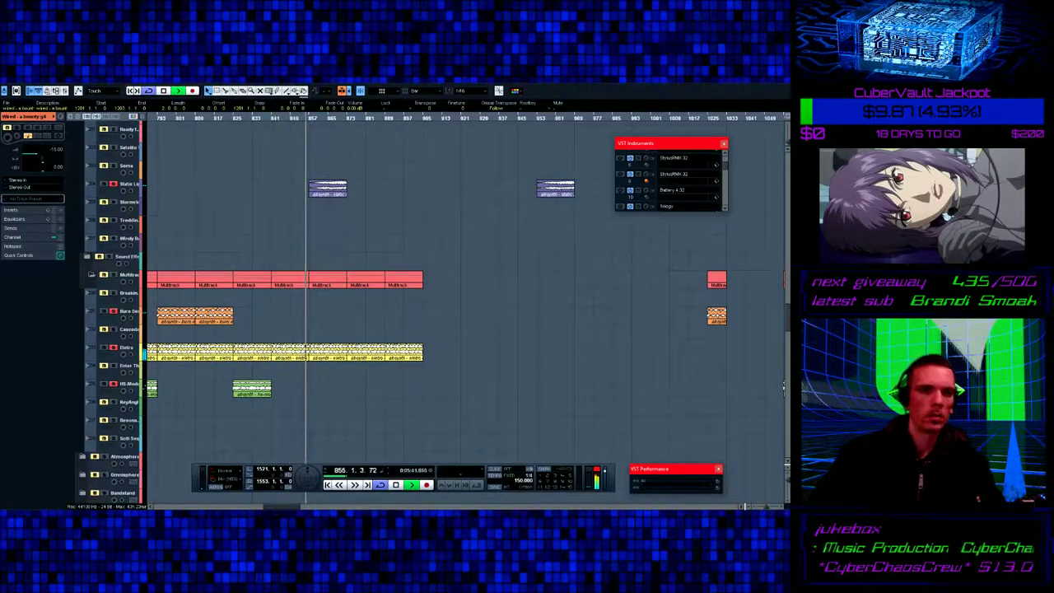
- Compare the Synth, Soundscapes and orange and green Wired parts between bars 841 and 969 during playback
scroll(321, 289, "up", 15)
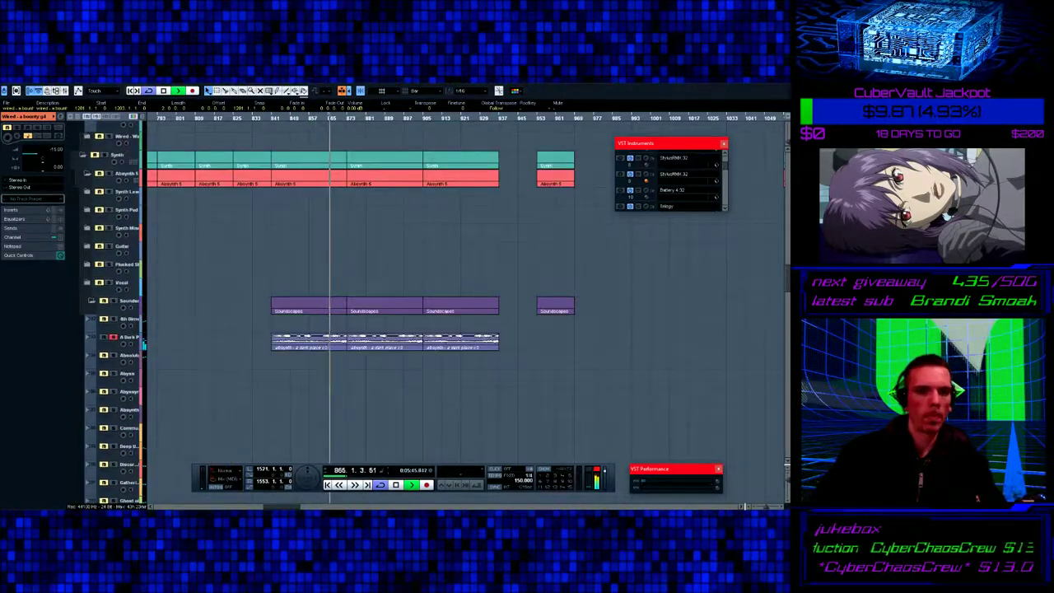
scroll(321, 288, "down", 5)
scroll(321, 288, "up", 10)
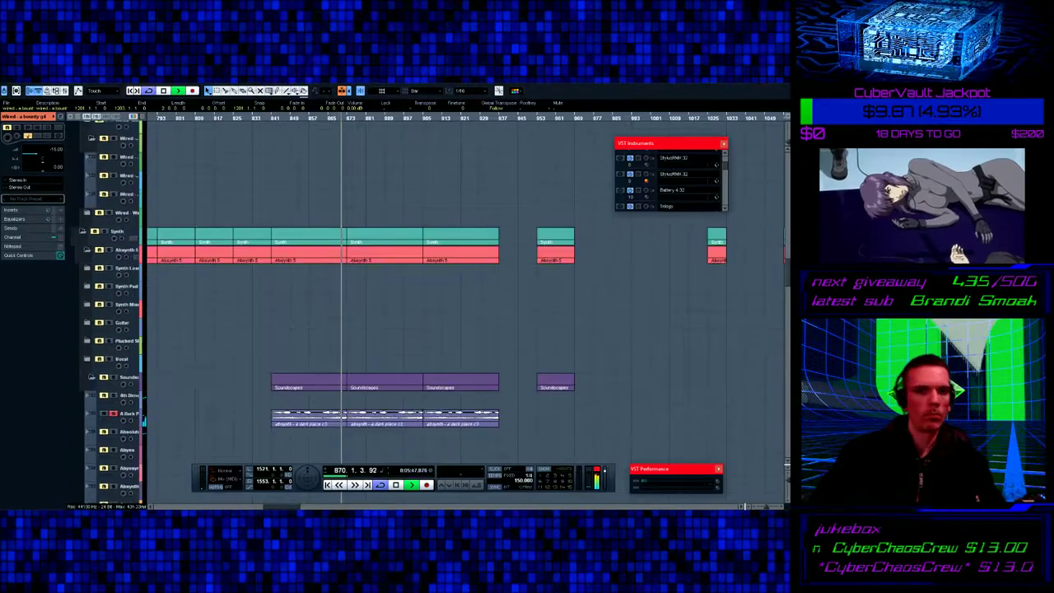
scroll(321, 288, "down", 9)
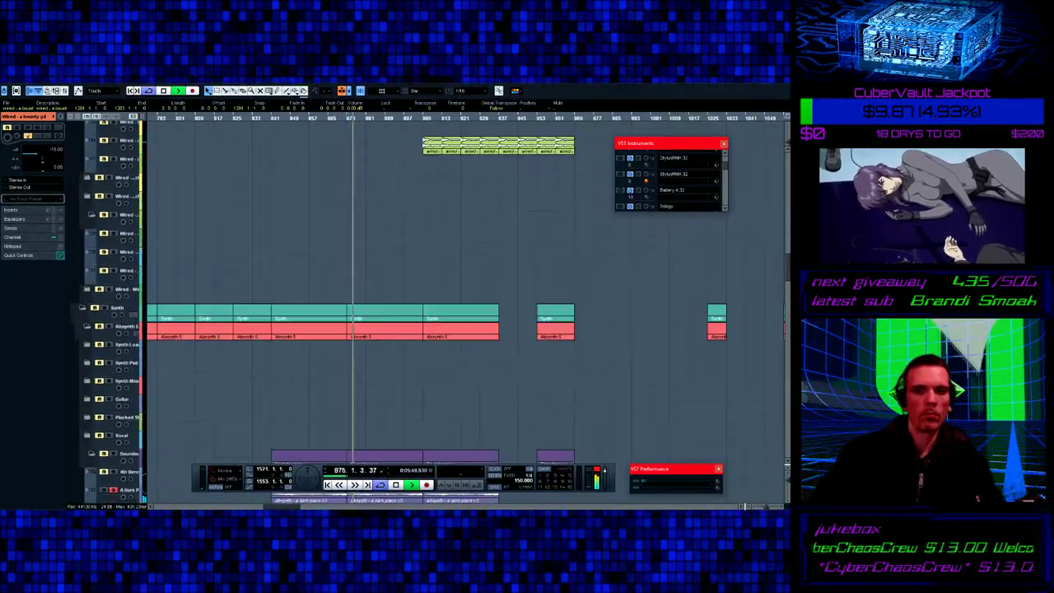
scroll(321, 288, "up", 3)
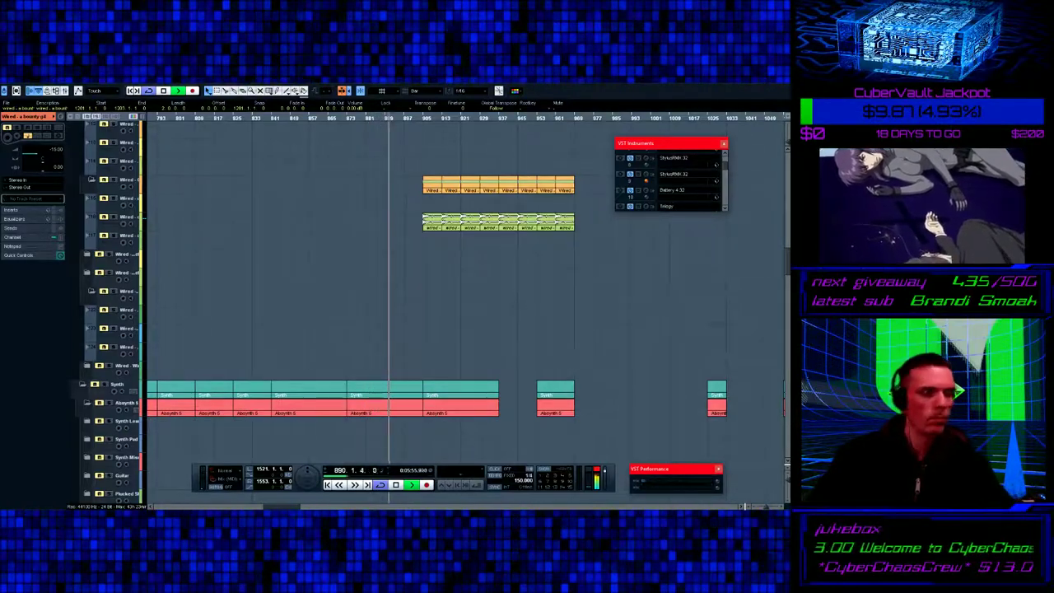
scroll(321, 288, "down", 8)
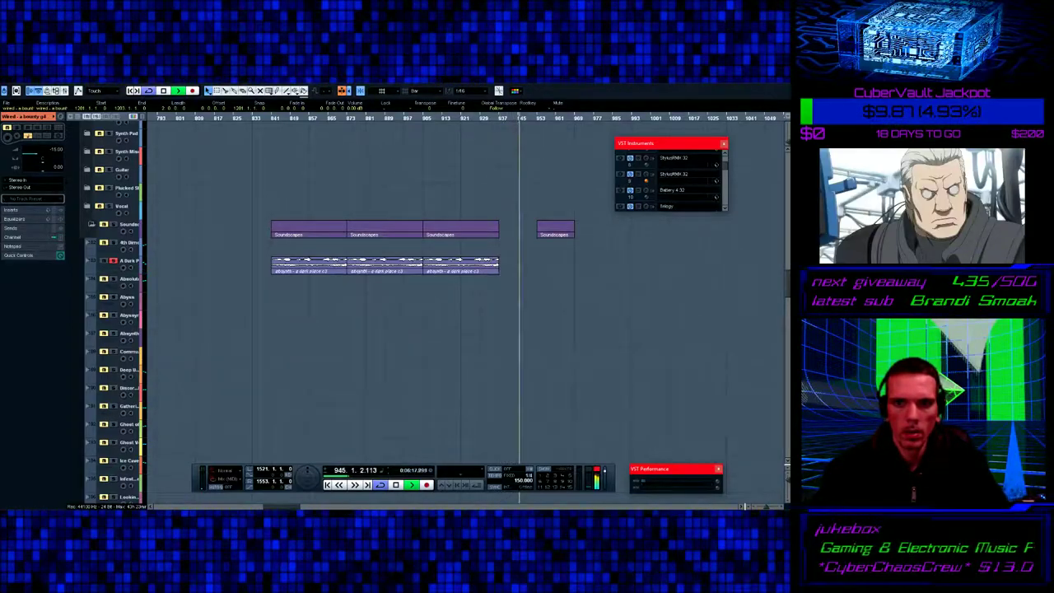
scroll(461, 305, "up", 5)
scroll(461, 305, "up", 7)
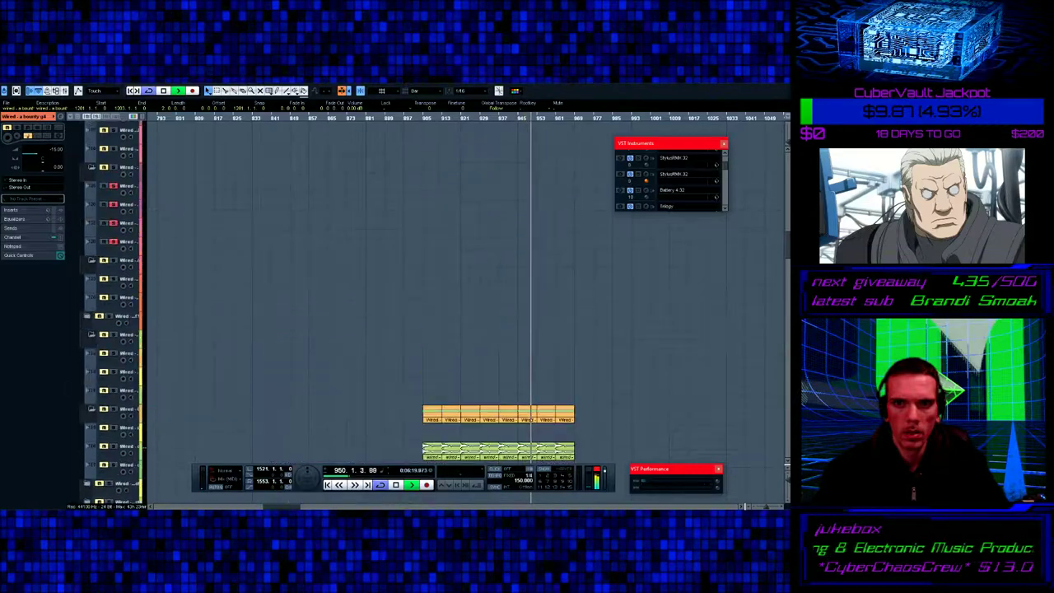
scroll(461, 305, "down", 5)
scroll(461, 305, "up", 5)
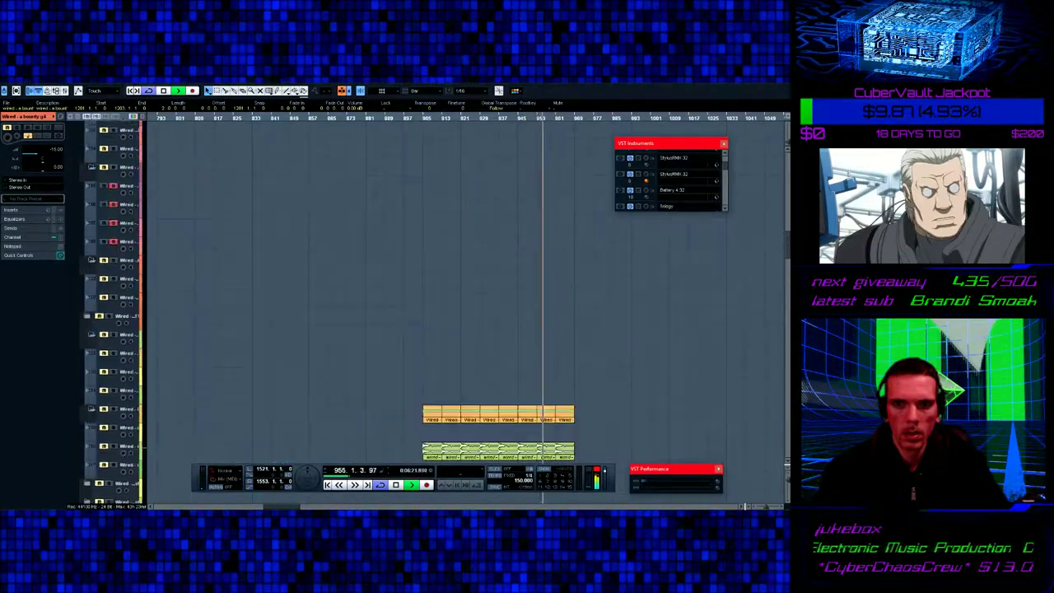
scroll(461, 305, "down", 4)
scroll(461, 305, "up", 3)
scroll(461, 305, "down", 6)
scroll(461, 305, "down", 6)
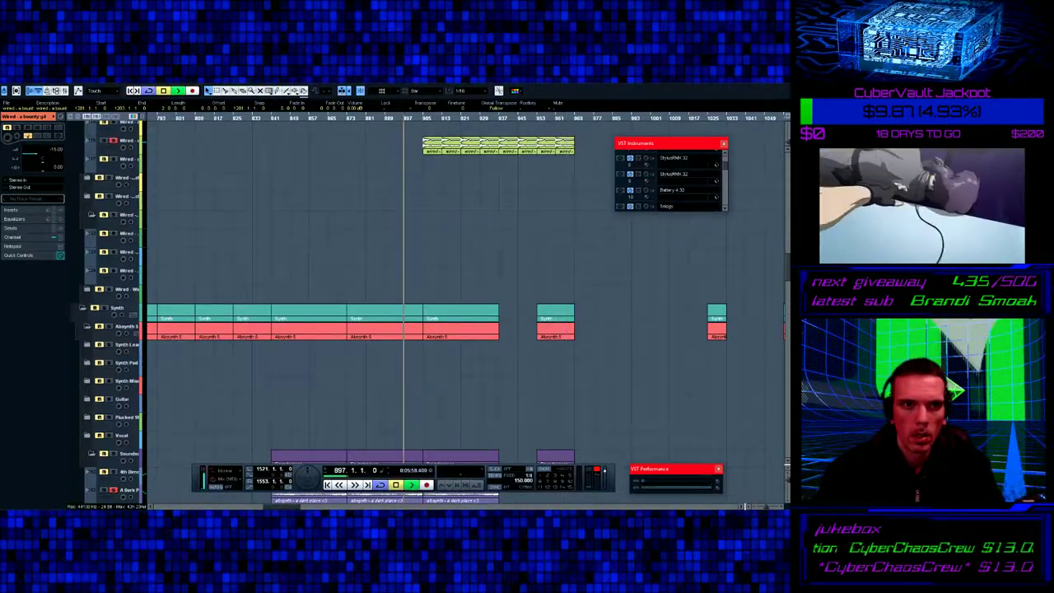
- Play again from bar 897 and examine the Soundscapes, Multitrack, Wired and Legacy tracks through bar 975
key("space")
scroll(462, 288, "down", 5)
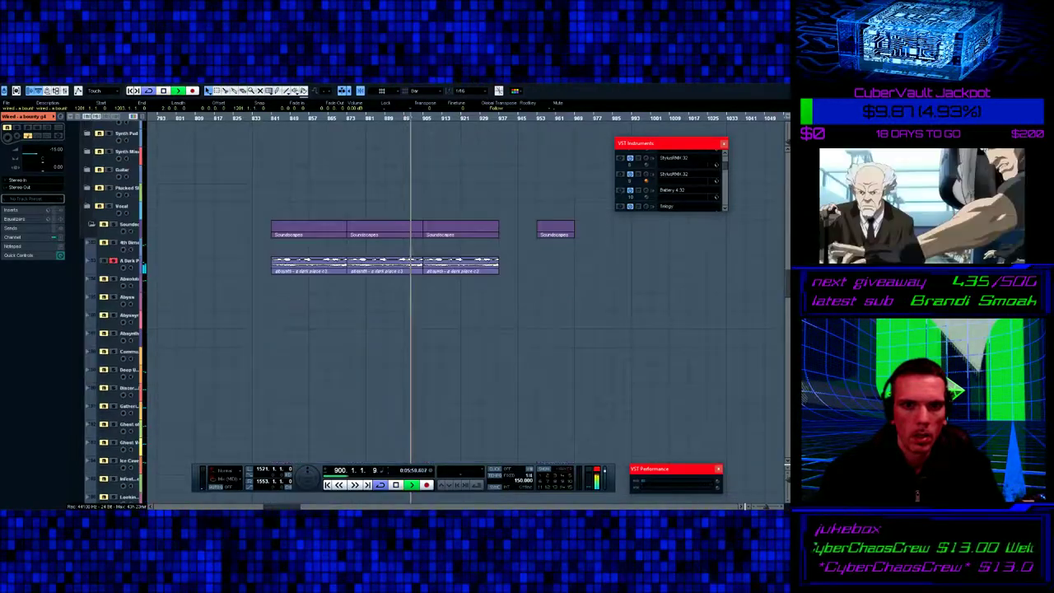
scroll(461, 289, "down", 5)
scroll(461, 288, "down", 10)
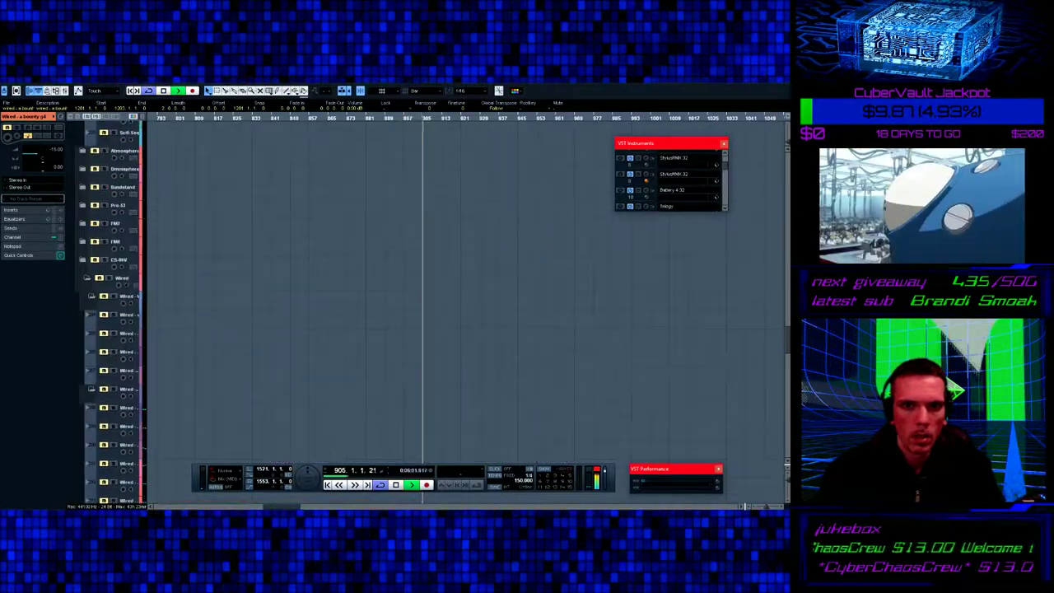
scroll(461, 288, "up", 15)
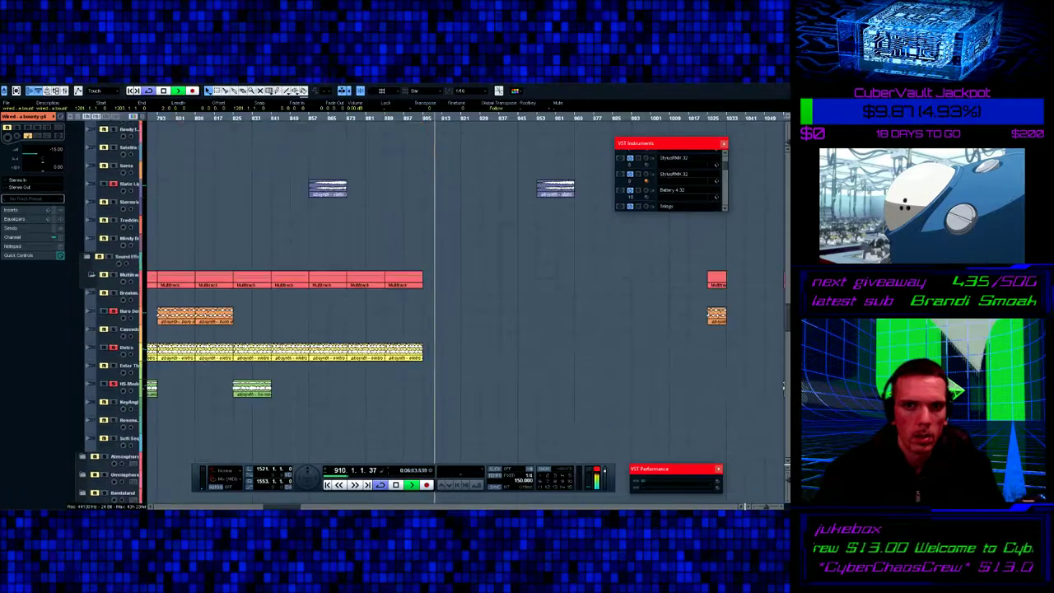
scroll(461, 288, "down", 10)
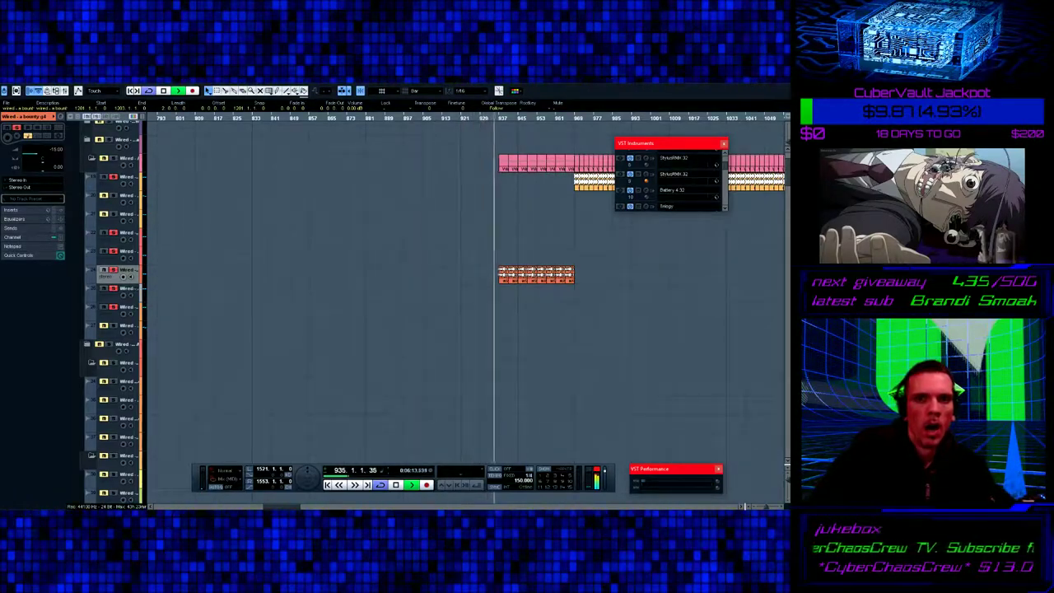
scroll(462, 288, "down", 4)
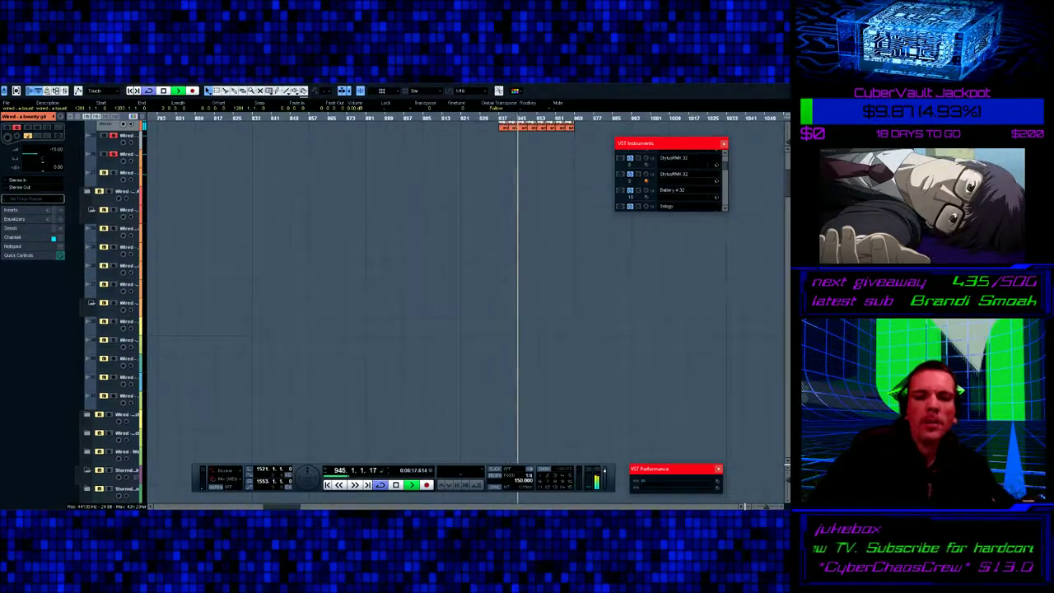
scroll(461, 288, "down", 5)
scroll(461, 288, "up", 10)
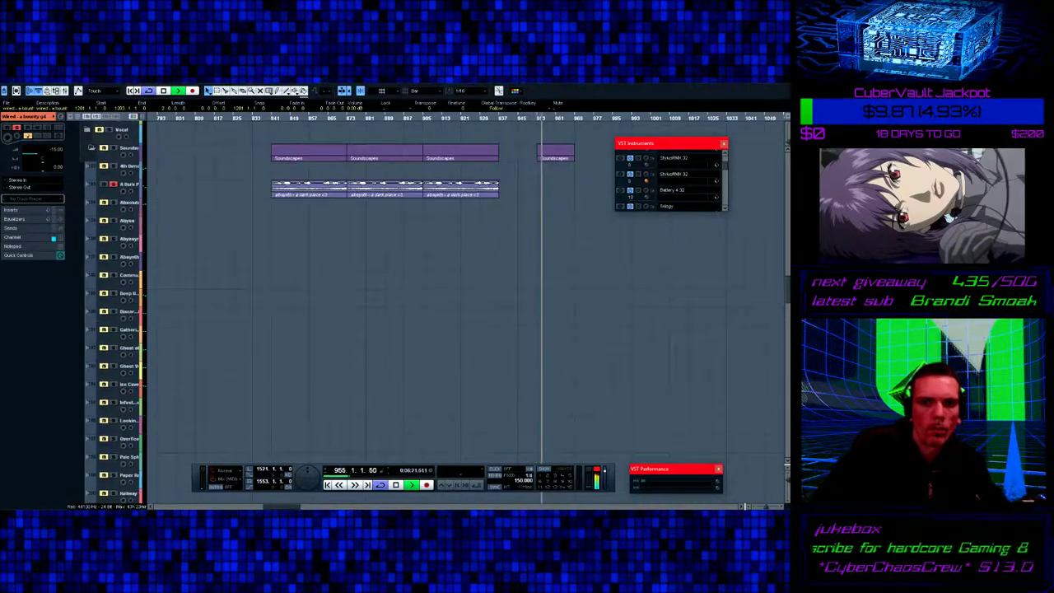
scroll(461, 288, "down", 5)
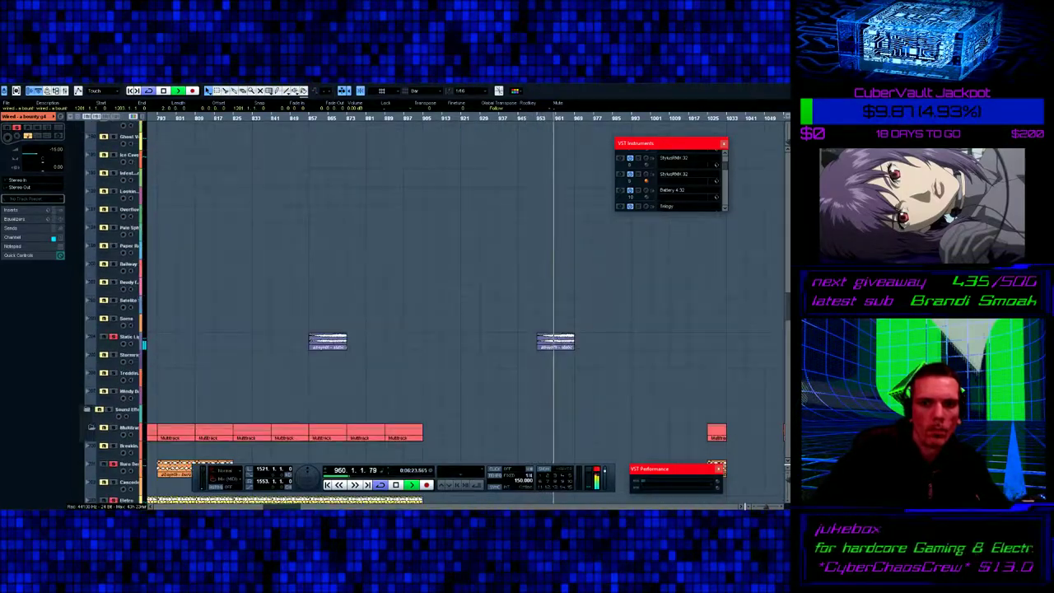
scroll(462, 289, "down", 5)
scroll(461, 288, "down", 15)
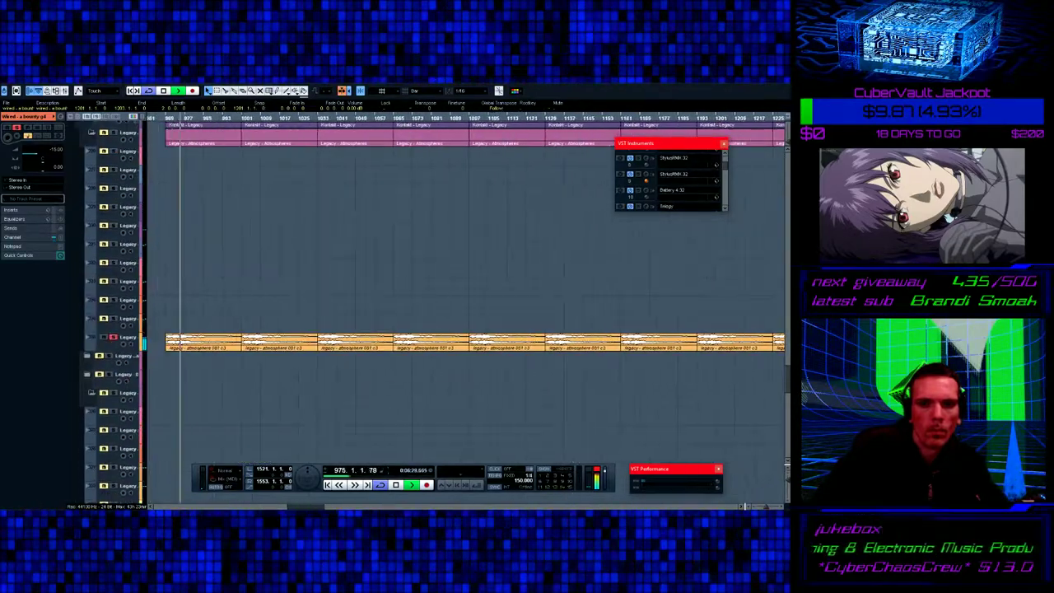
- Review the FX, Legacy, Multitrack, Synth, Bass and Wired rhythm tracks between bars 969 and 1193 during playback
scroll(486, 288, "up", 10)
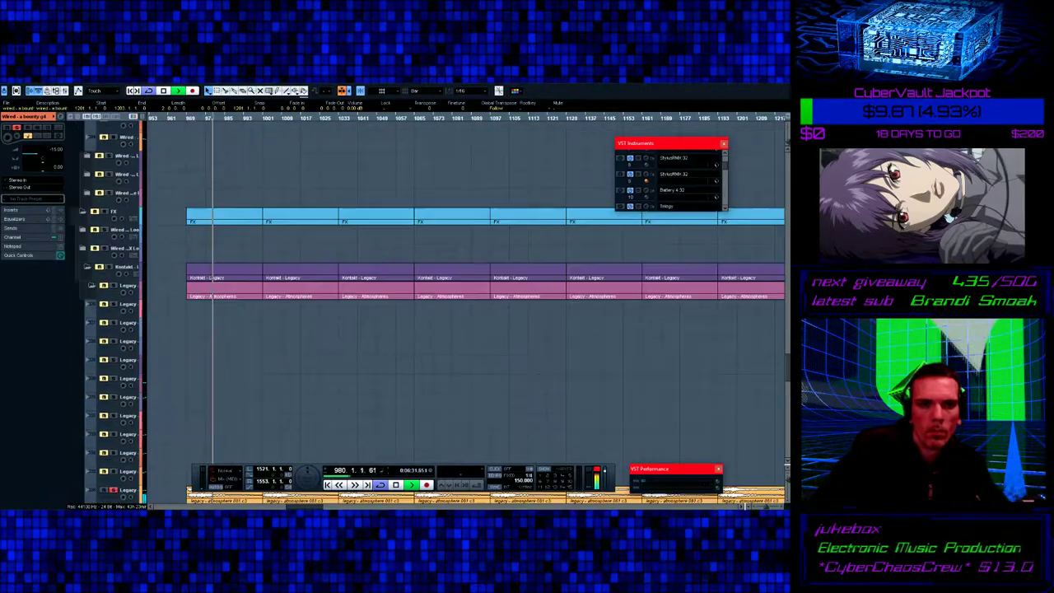
scroll(466, 309, "up", 6)
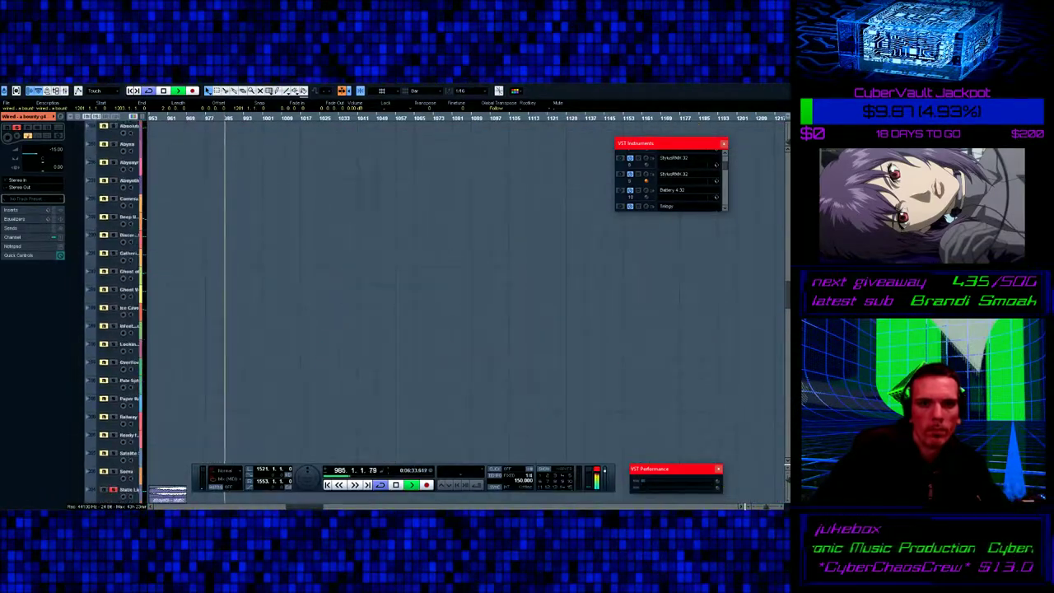
scroll(461, 313, "down", 5)
scroll(461, 313, "down", 3)
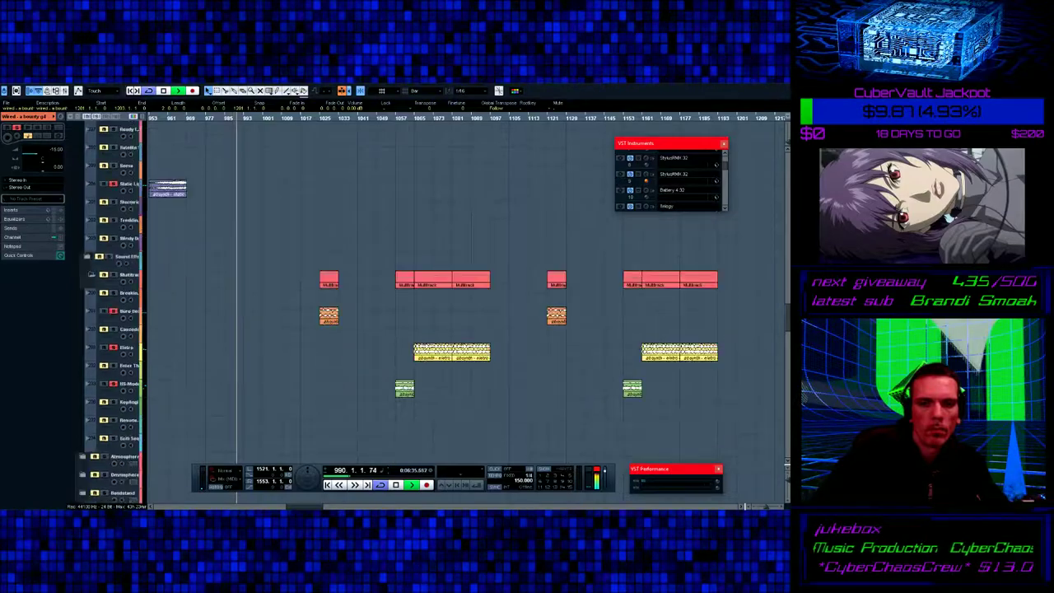
scroll(461, 313, "up", 15)
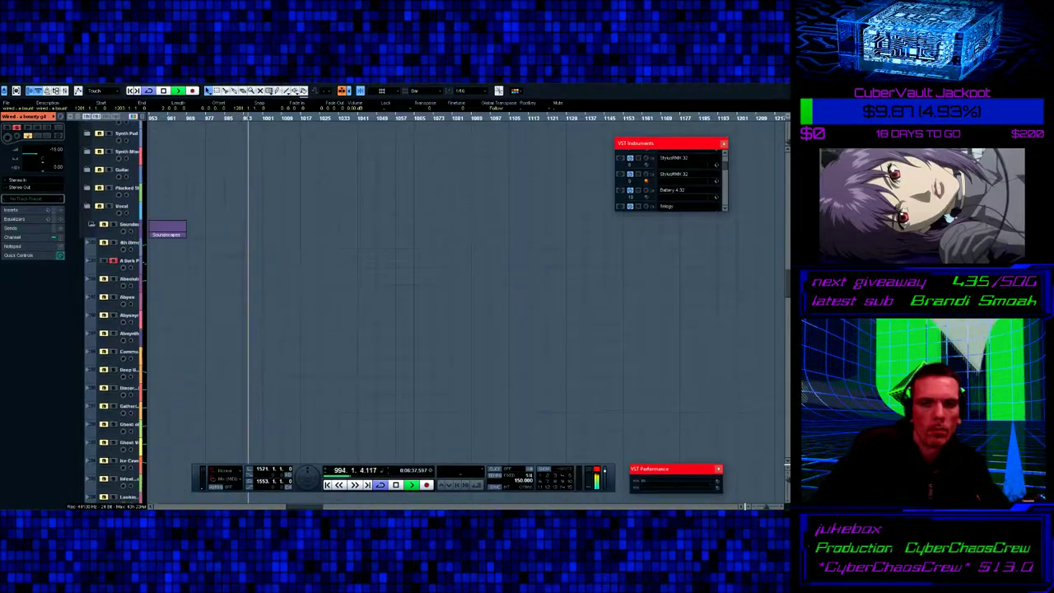
scroll(462, 313, "up", 20)
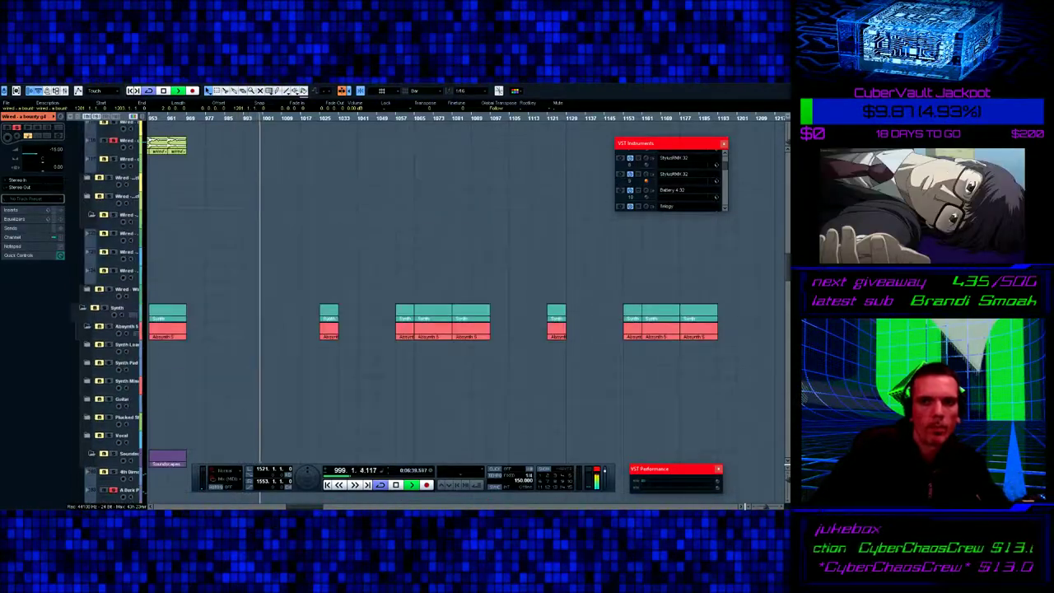
scroll(461, 313, "up", 15)
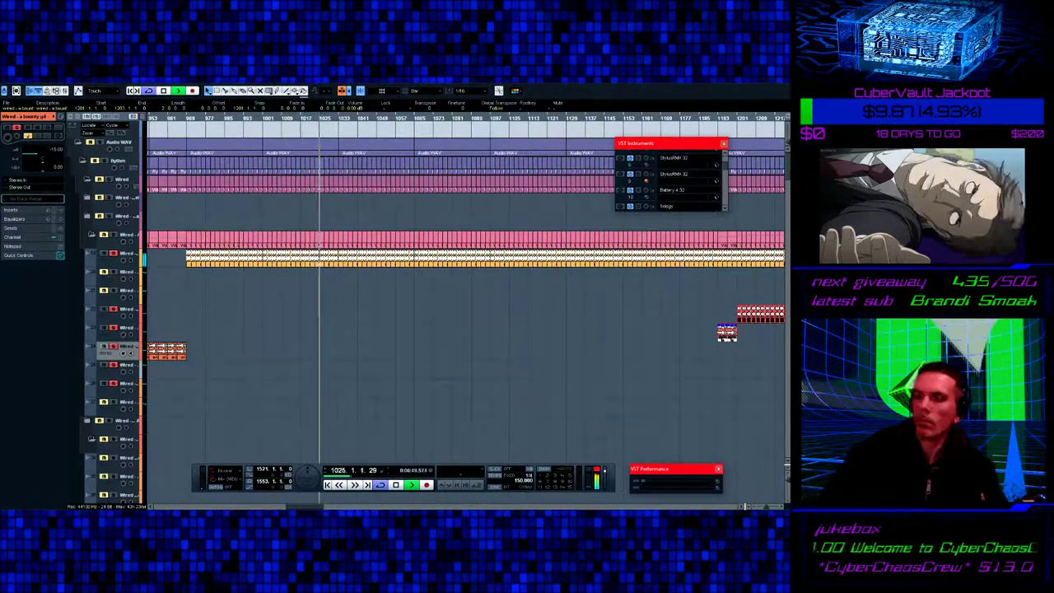
scroll(465, 297, "down", 15)
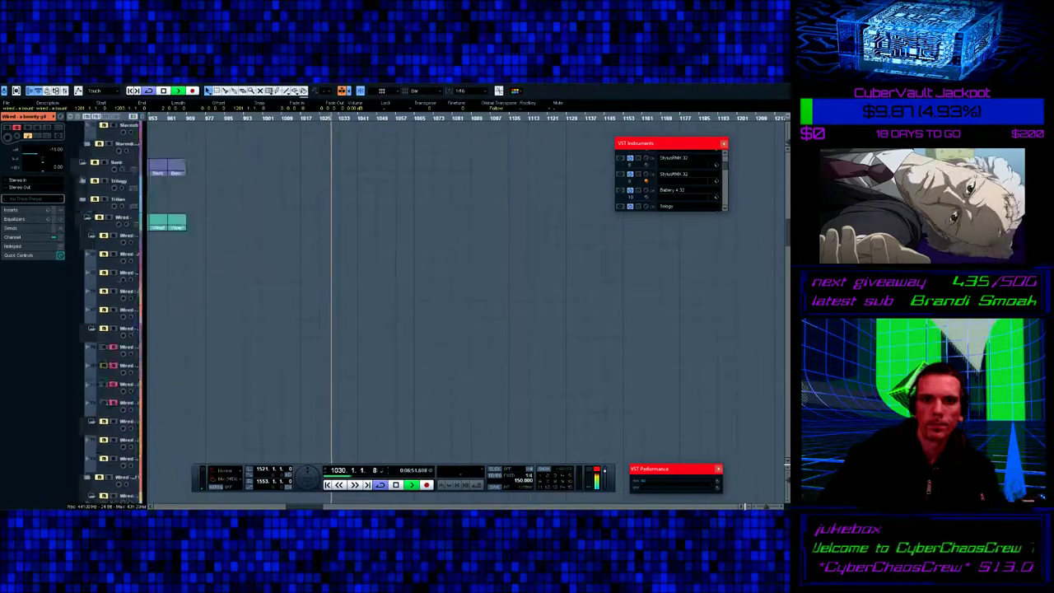
scroll(465, 297, "up", 3)
scroll(465, 297, "down", 10)
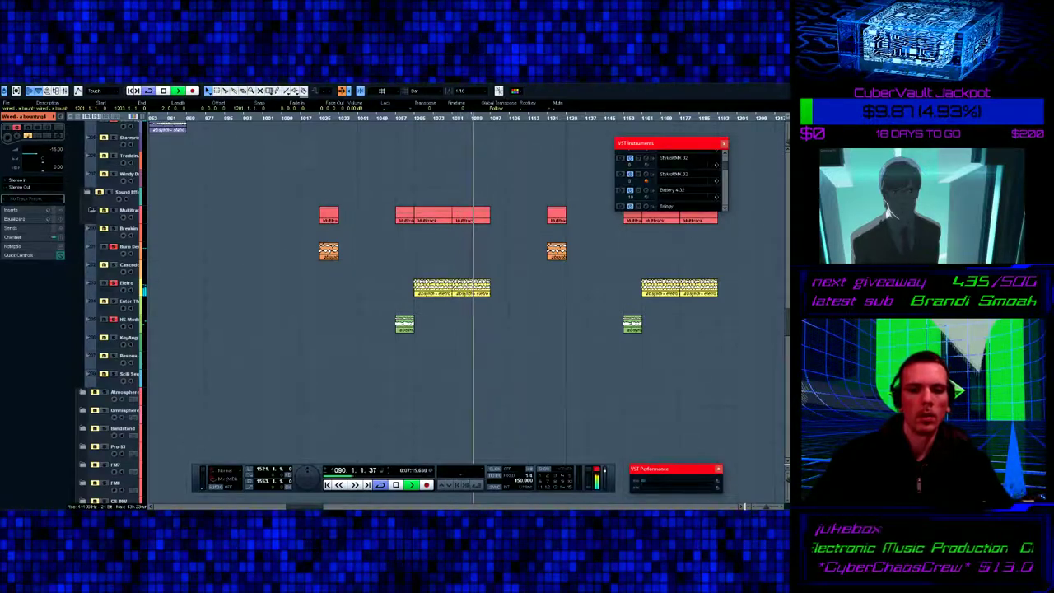
- Check the Multitrack, Wired, Stormdrum and Bass tracks between bars 1017 and 1273 for parts during playback
scroll(466, 309, "right", 3)
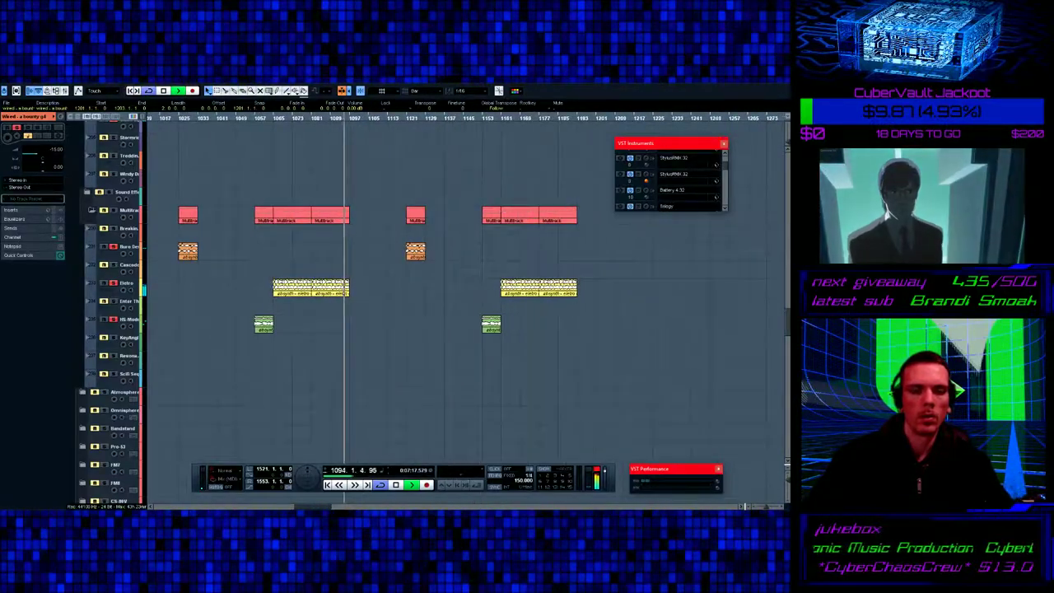
scroll(466, 309, "up", 3)
scroll(466, 310, "down", 1)
scroll(461, 313, "down", 2)
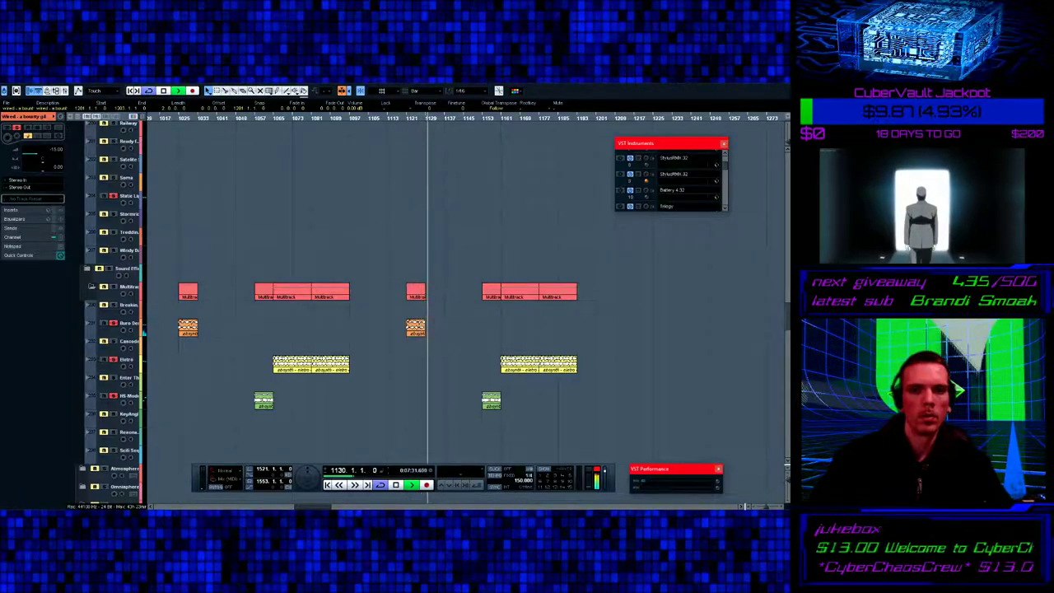
scroll(461, 313, "down", 5)
scroll(461, 313, "up", 8)
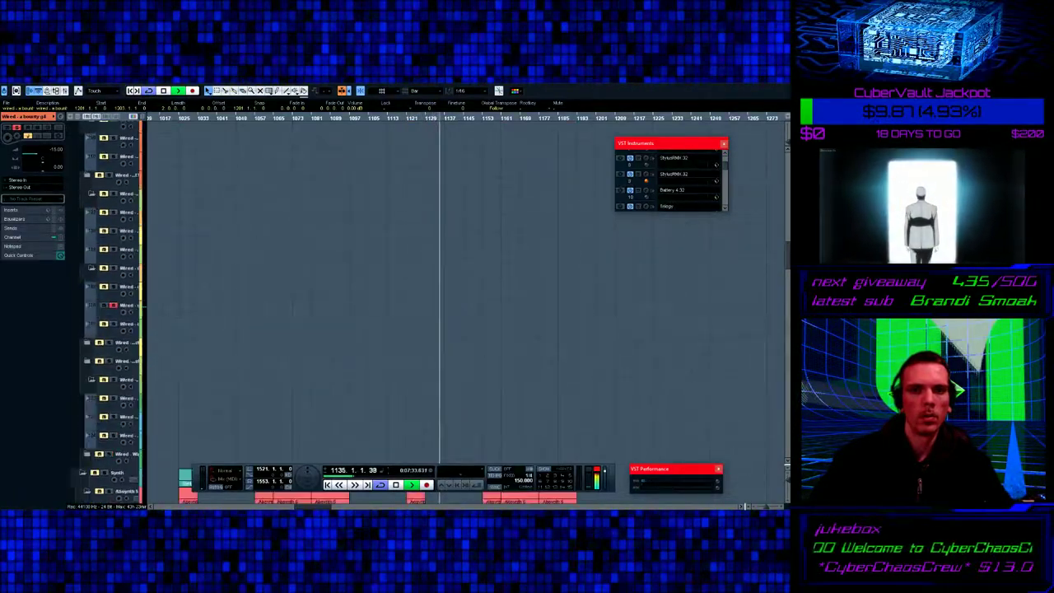
scroll(461, 313, "up", 3)
scroll(461, 313, "up", 4)
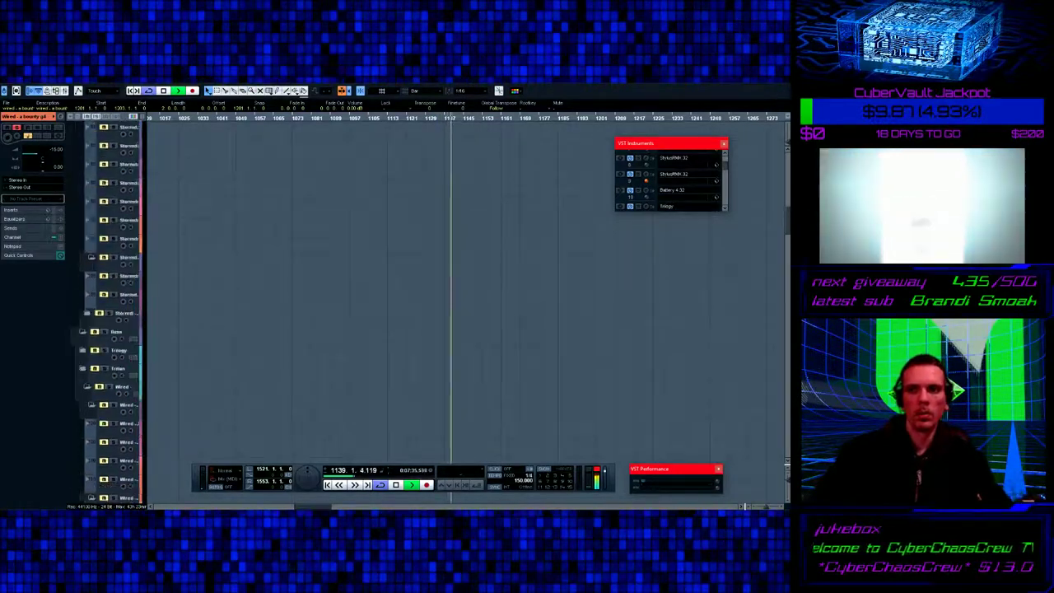
scroll(461, 313, "down", 4)
scroll(461, 313, "up", 5)
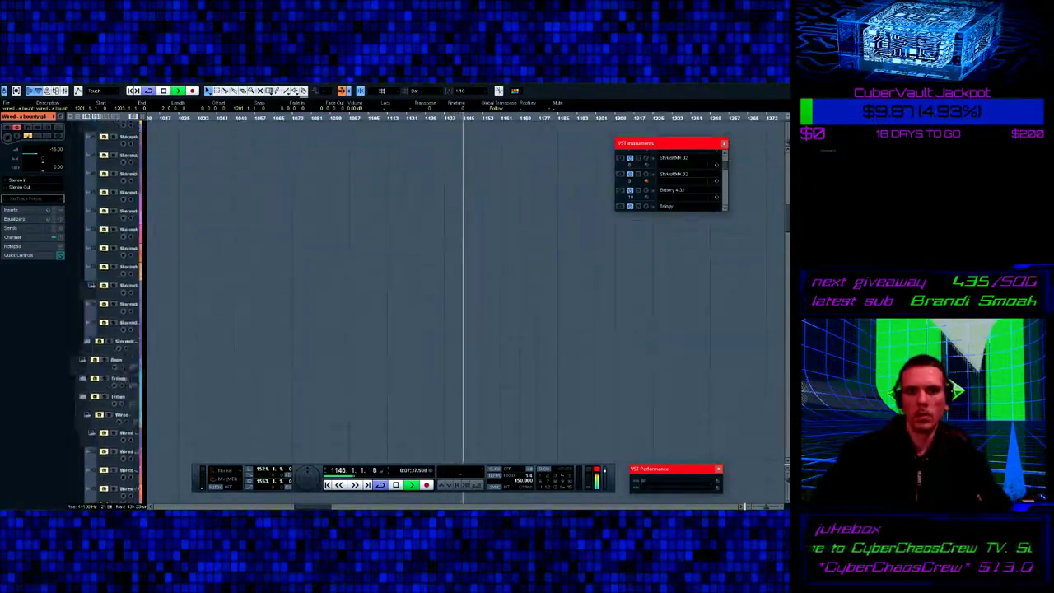
scroll(461, 312, "down", 5)
scroll(461, 313, "down", 6)
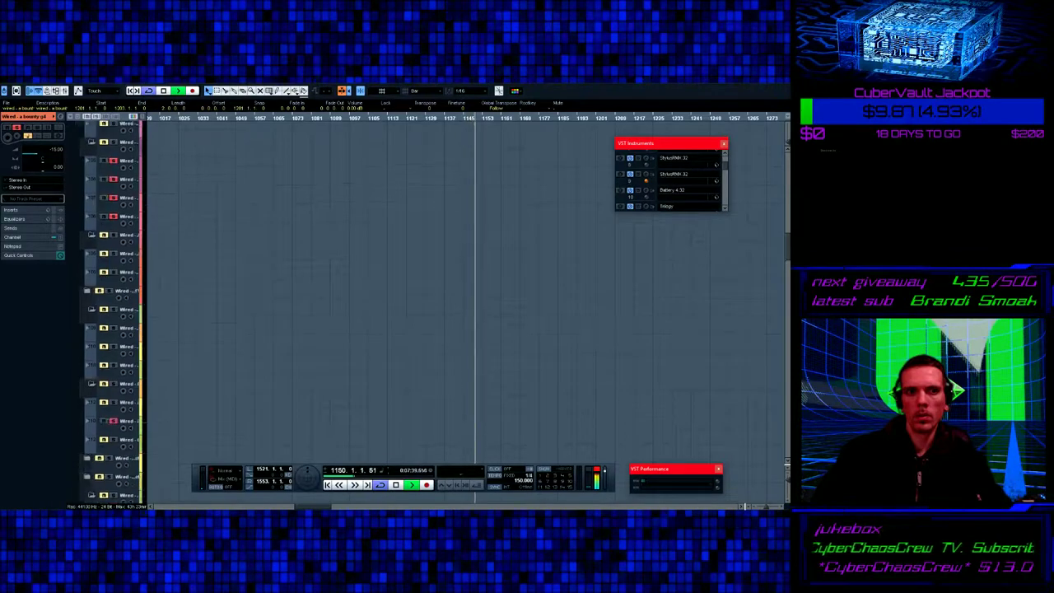
- Review the Soundscapes, Multitrack, FX, Legacy and RMX Groove tracks across bars 1017 to 1273 during playback
scroll(461, 313, "down", 10)
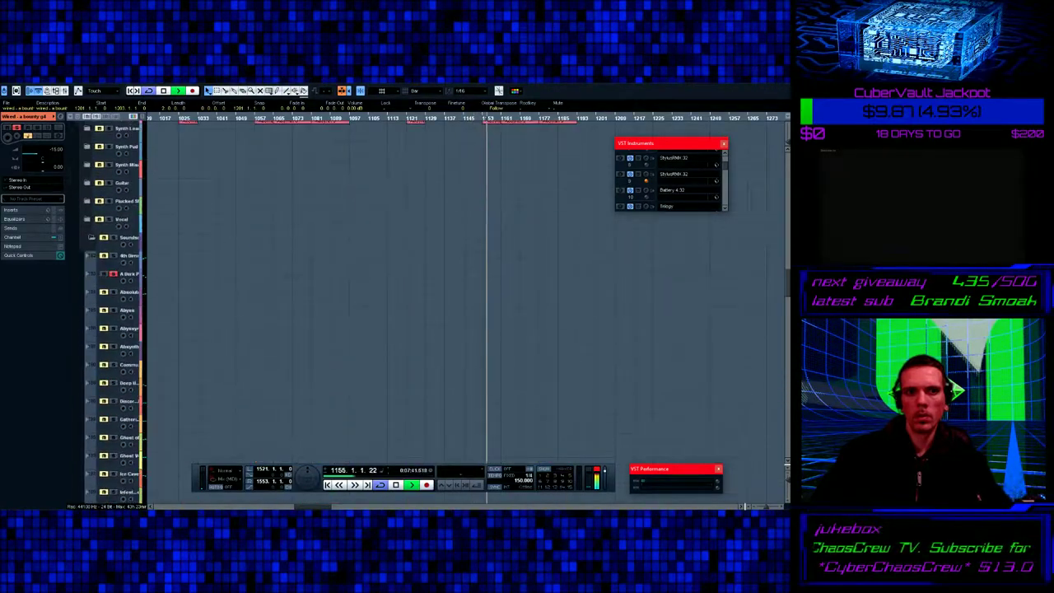
scroll(461, 313, "down", 5)
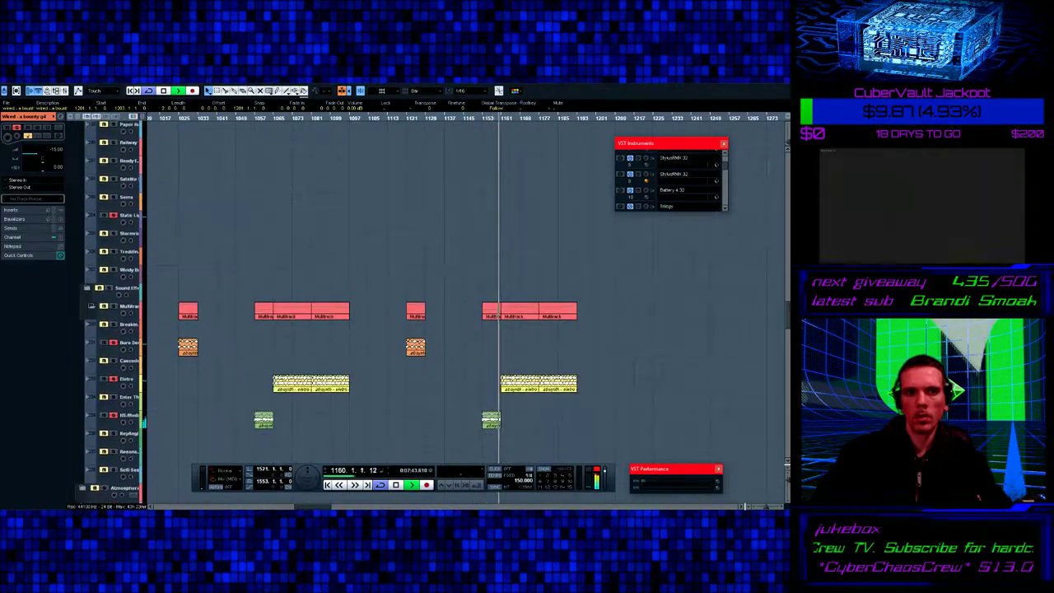
scroll(462, 313, "down", 15)
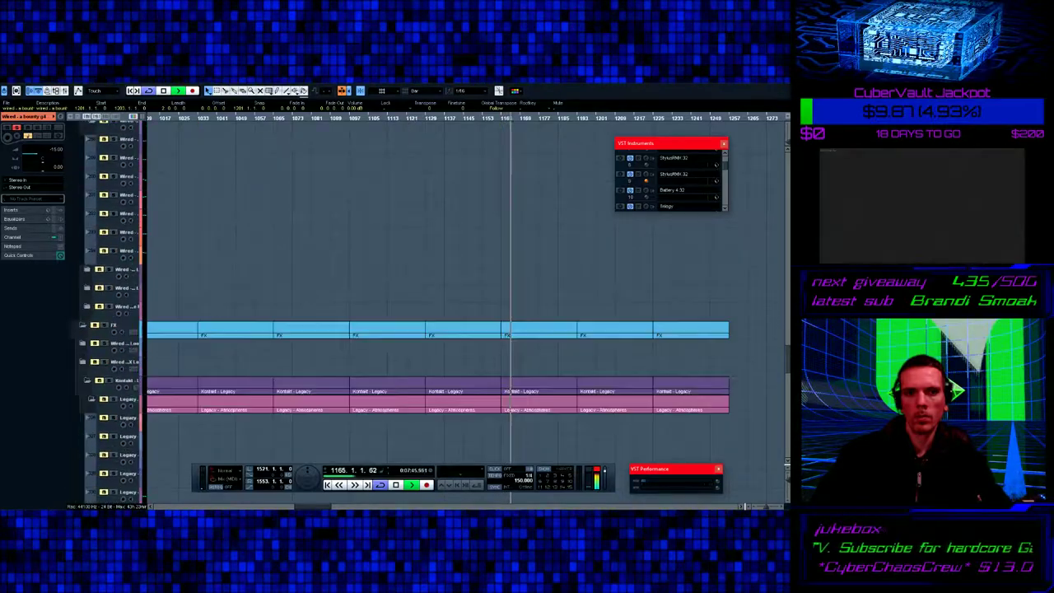
scroll(461, 313, "down", 20)
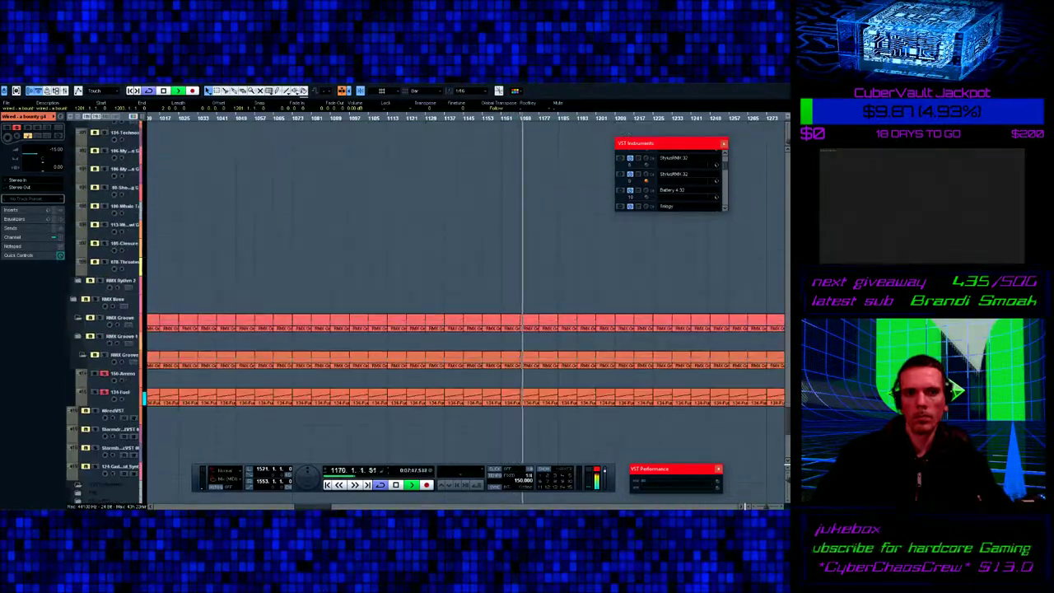
scroll(461, 312, "down", 10)
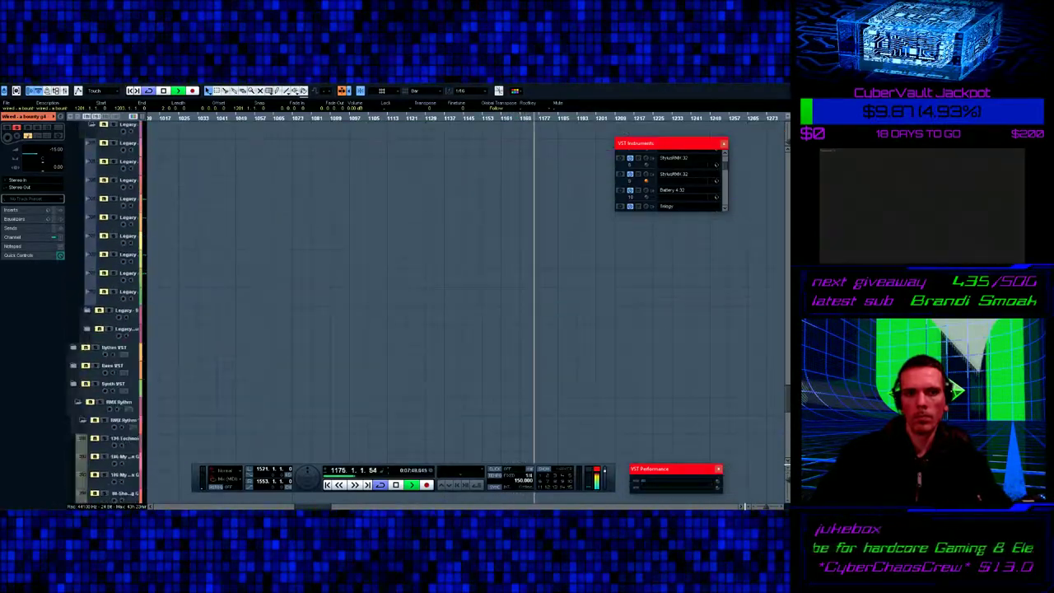
scroll(436, 288, "down", 10)
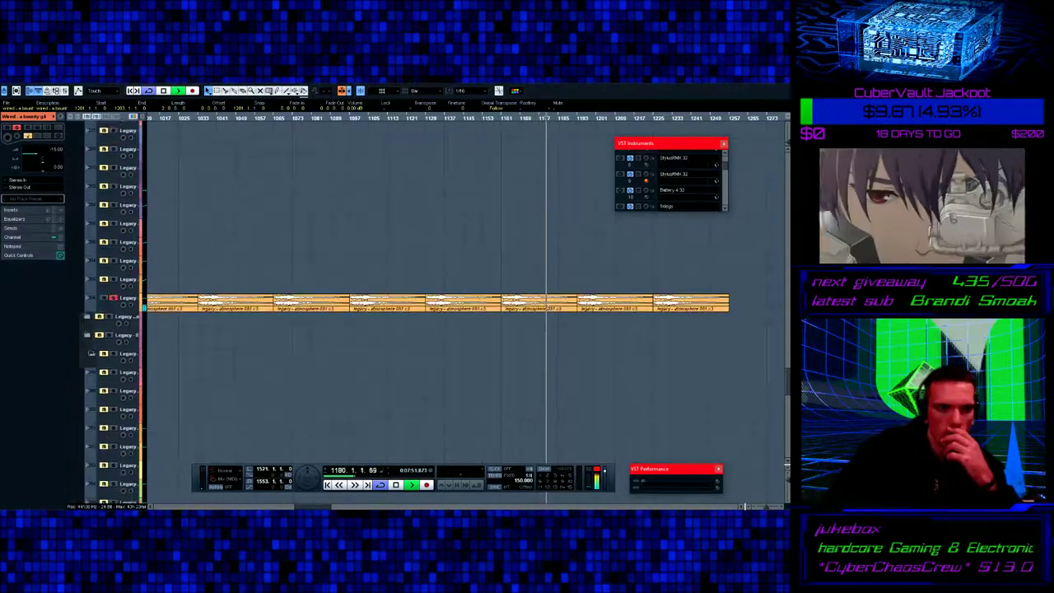
- Look back over the Multitrack, Soundscapes and Wired tracks past bar 1185 and select the Wired - Chemical Alloy folder
scroll(437, 304, "up", 8)
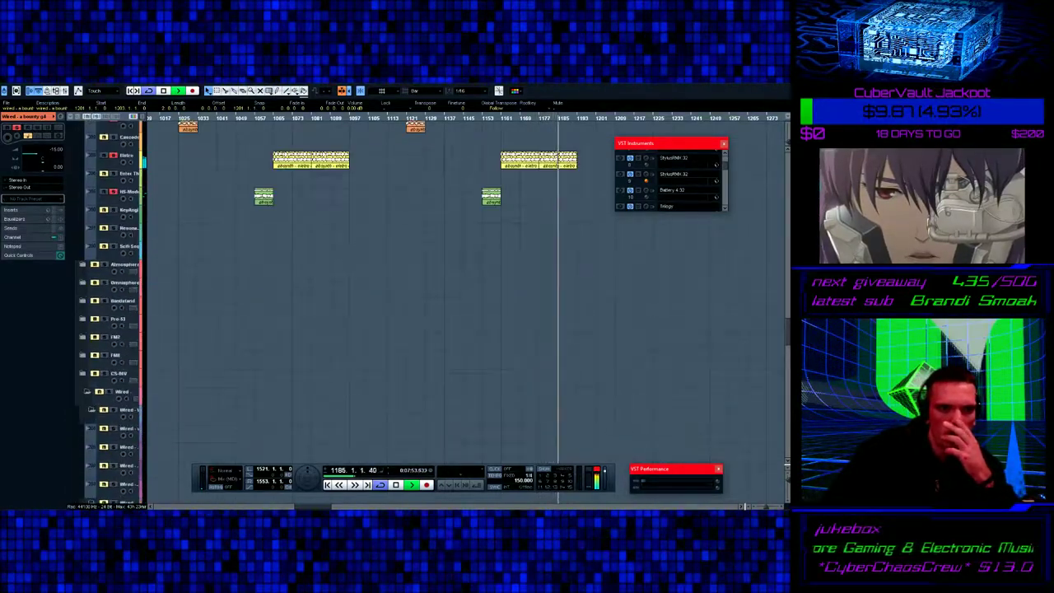
scroll(436, 304, "up", 3)
scroll(436, 305, "up", 8)
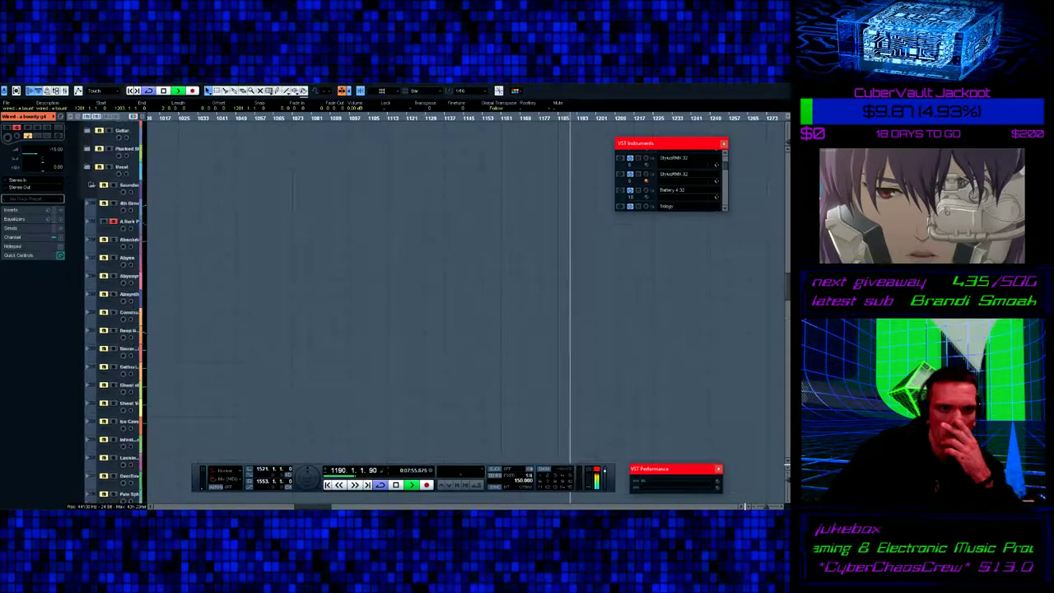
scroll(437, 313, "up", 10)
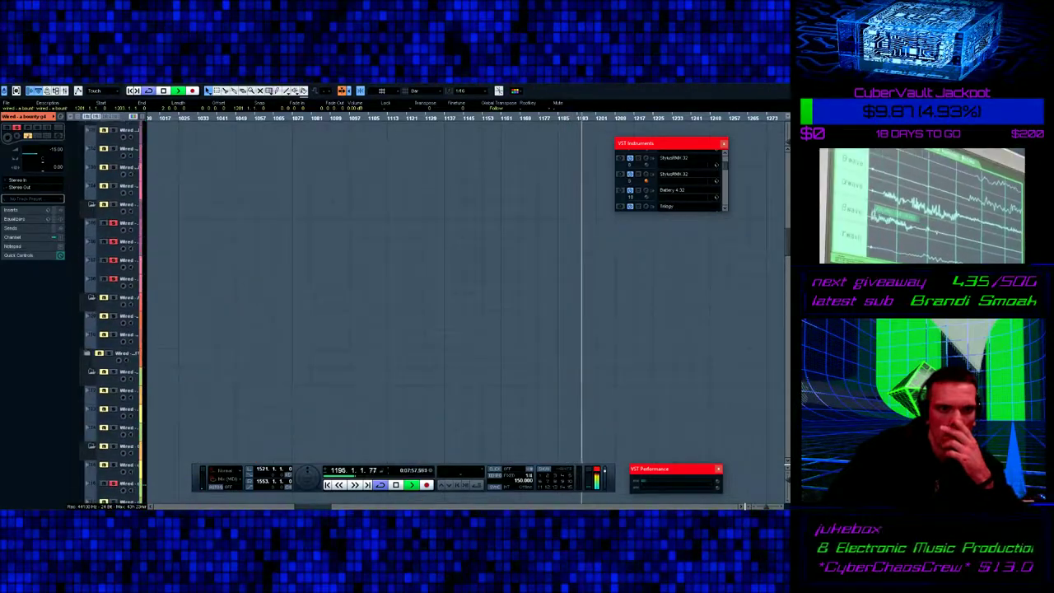
scroll(362, 297, "down", 4)
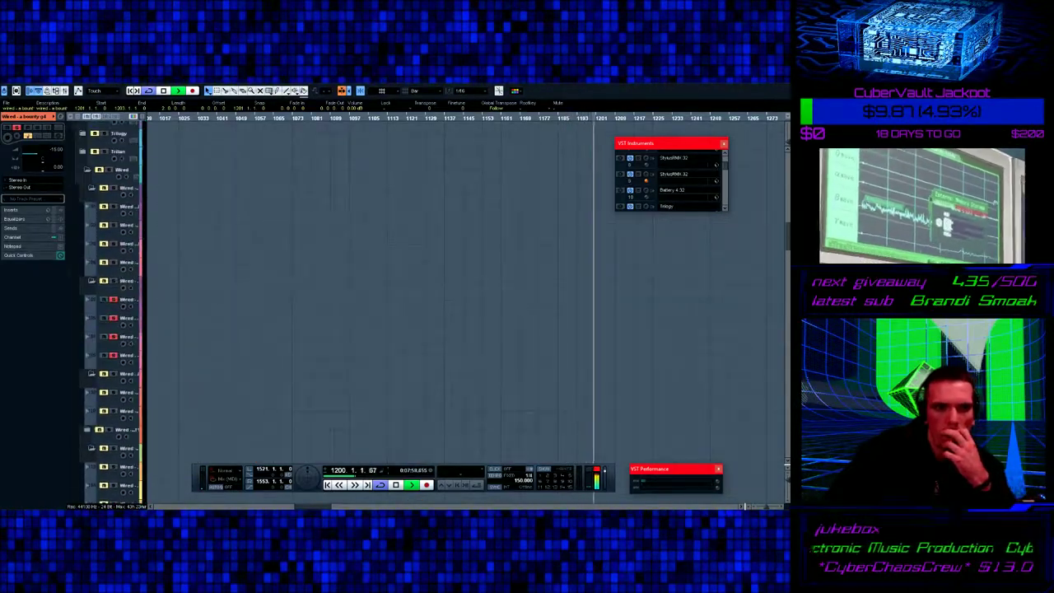
left_click(125, 282)
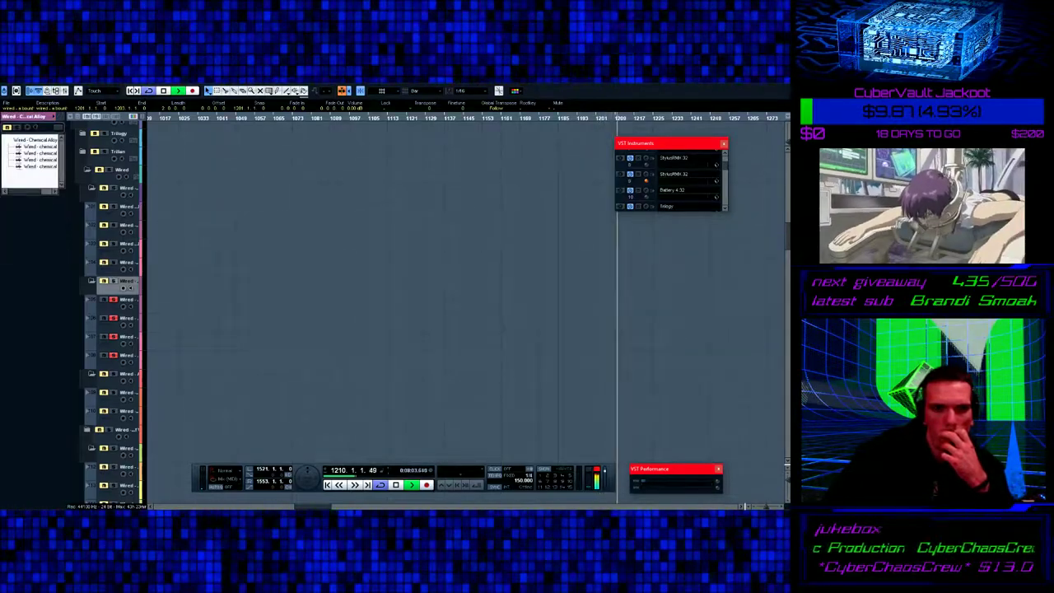
- Examine the Wired, Stormdrum, Bass, FX, RMX and Legacy source blocks between bars 449 and 593
left_click_drag(313, 505, 222, 506)
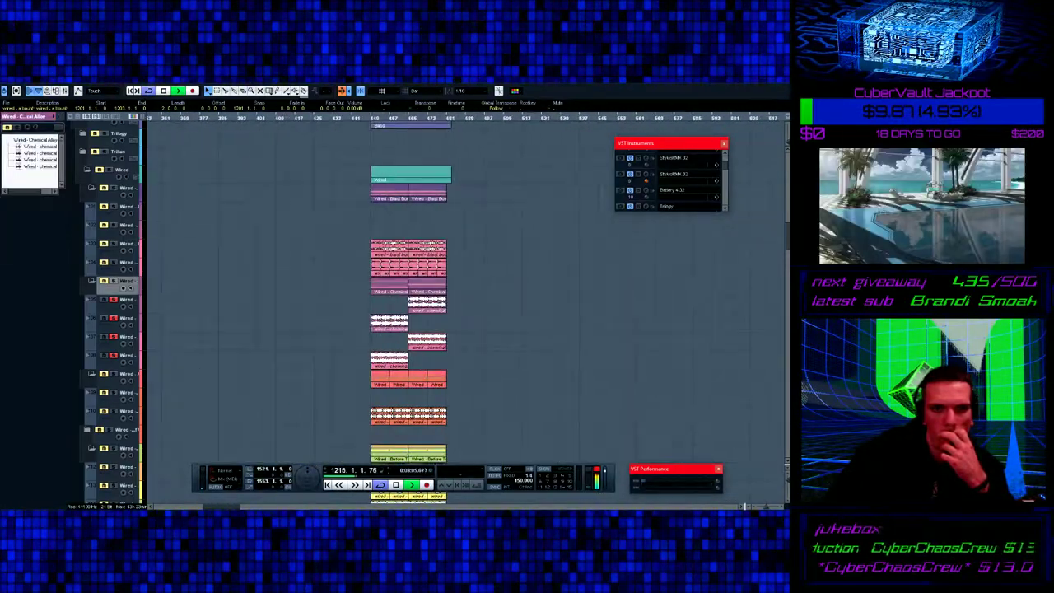
scroll(461, 297, "up", 8)
scroll(461, 297, "up", 12)
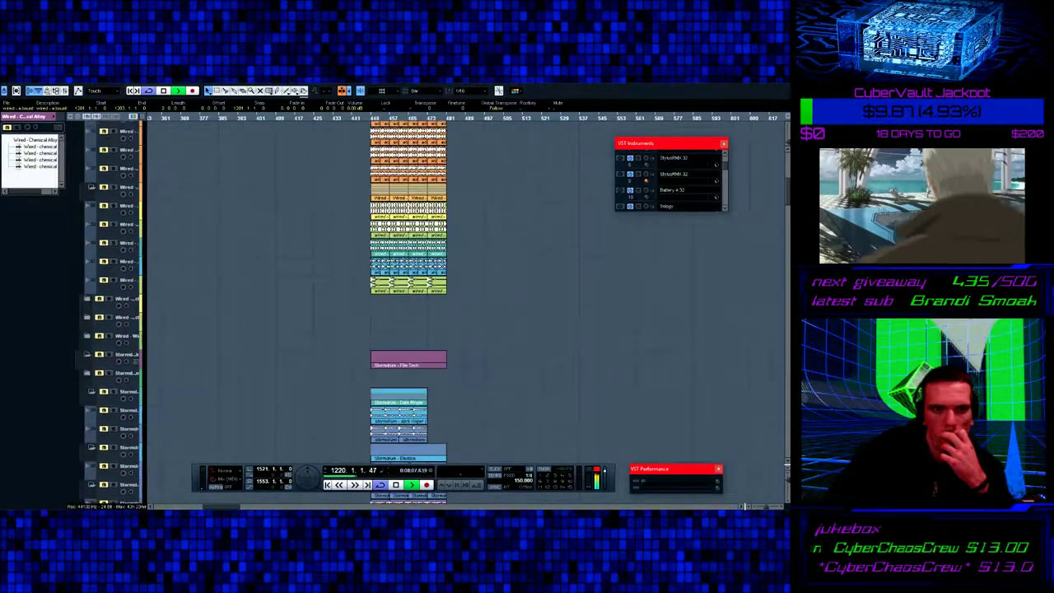
scroll(461, 296, "down", 10)
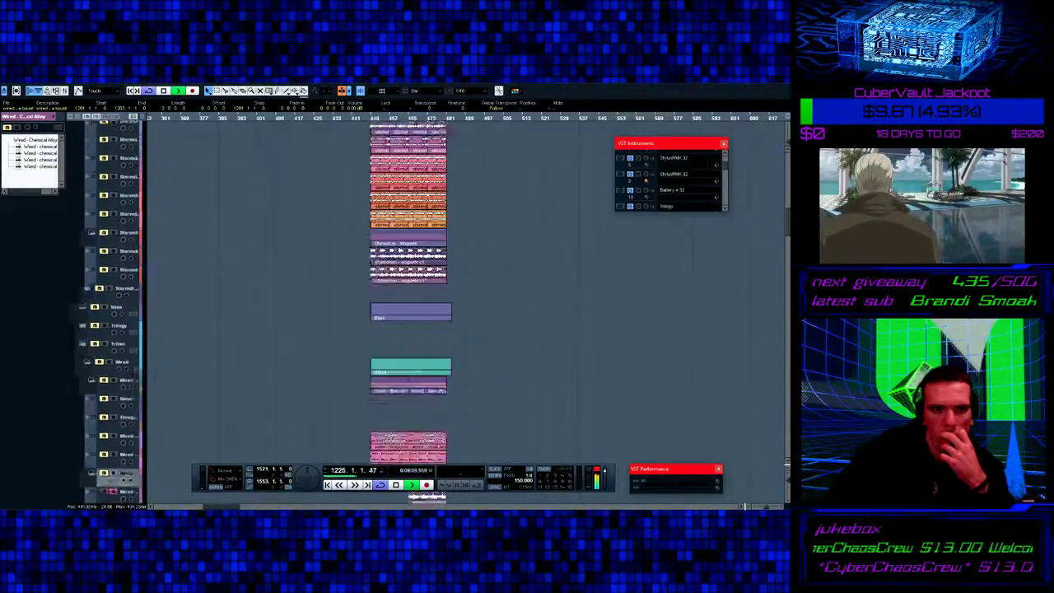
scroll(461, 296, "down", 15)
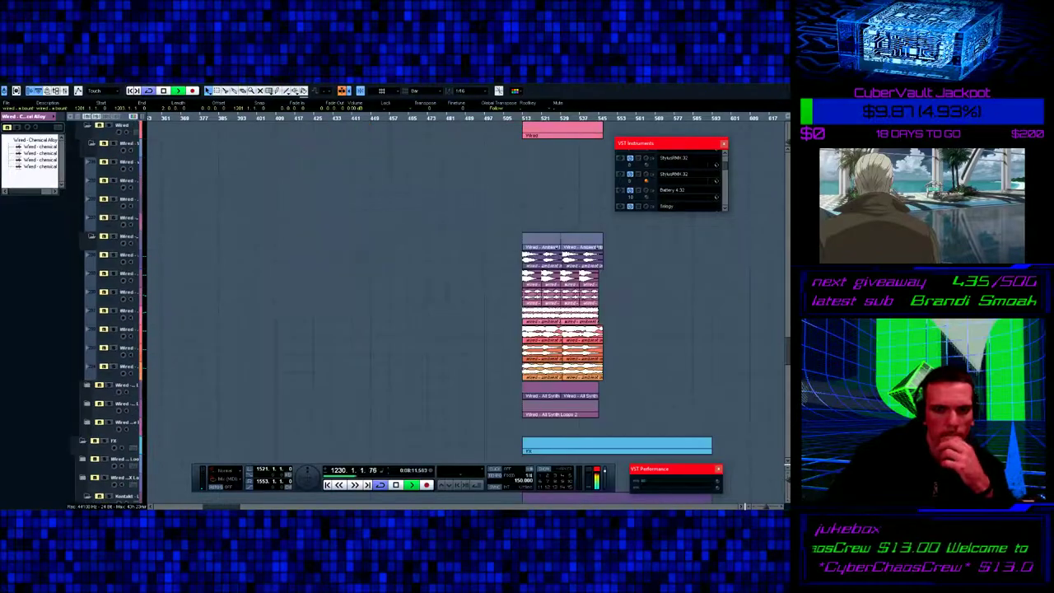
scroll(462, 296, "down", 5)
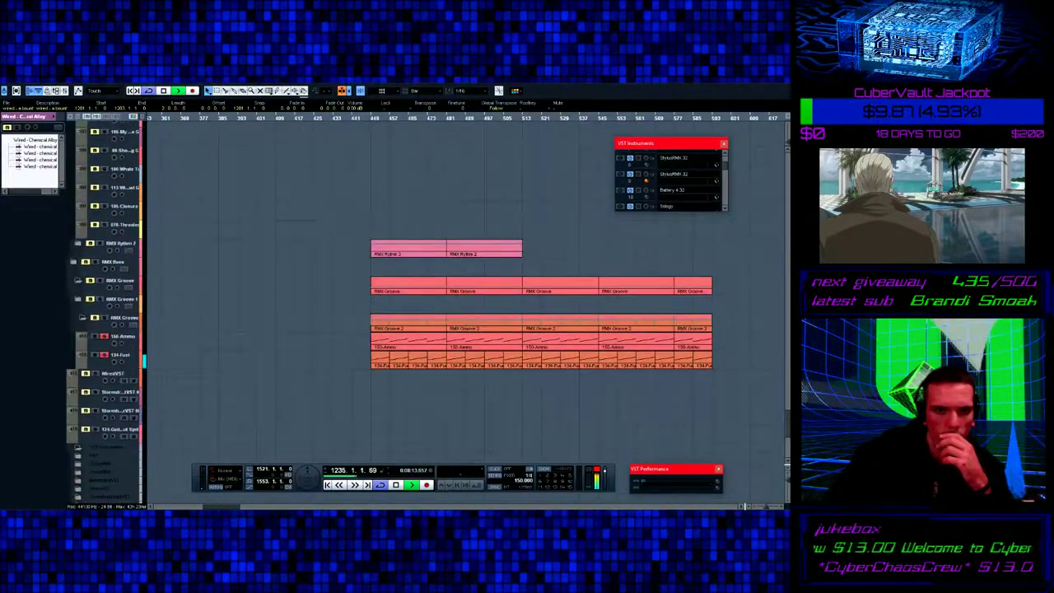
scroll(461, 296, "down", 8)
scroll(461, 296, "up", 5)
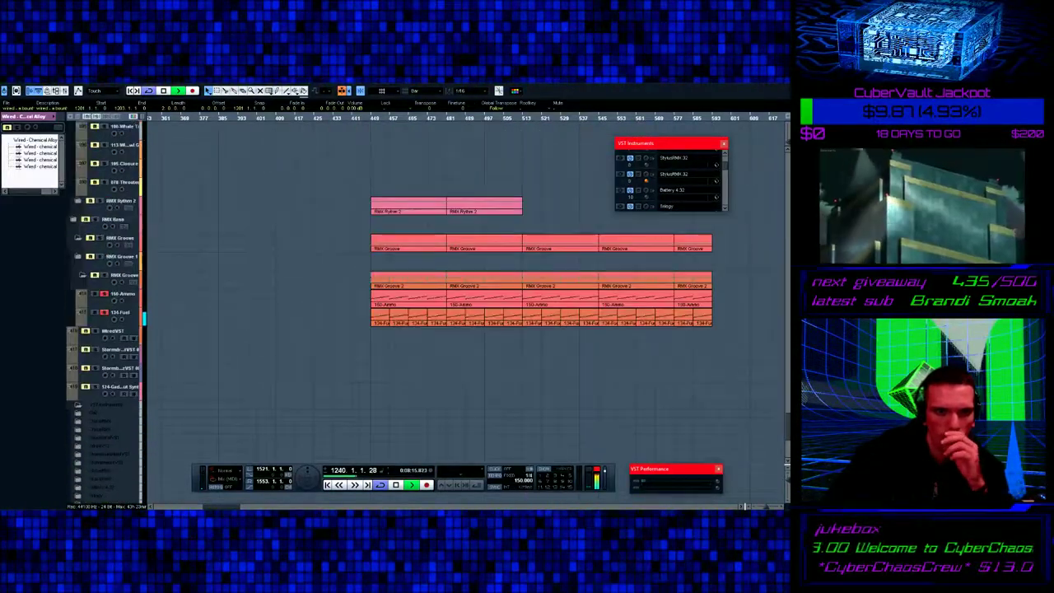
scroll(461, 296, "up", 12)
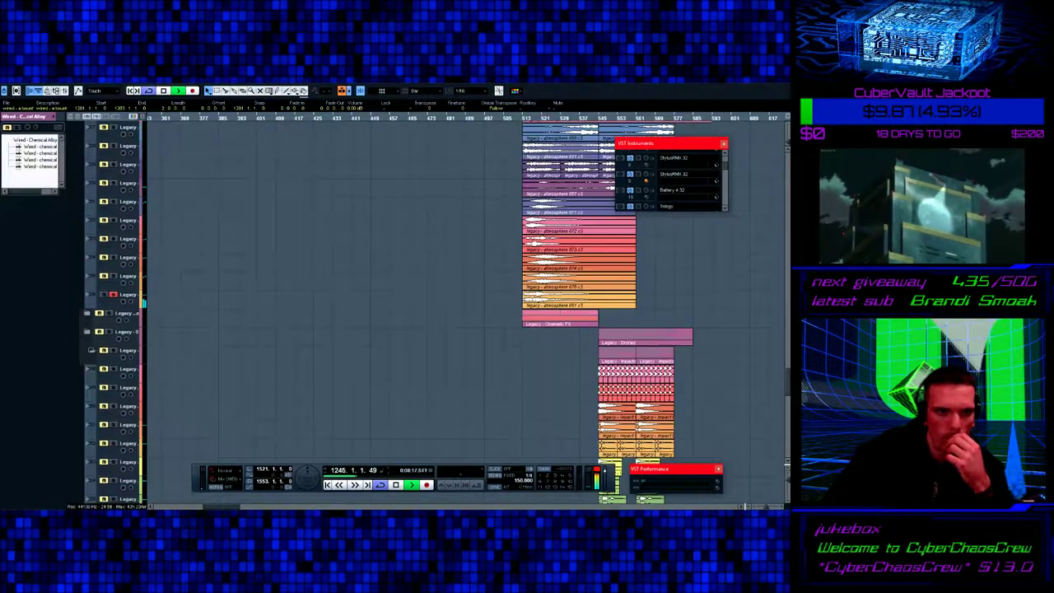
scroll(461, 297, "down", 2)
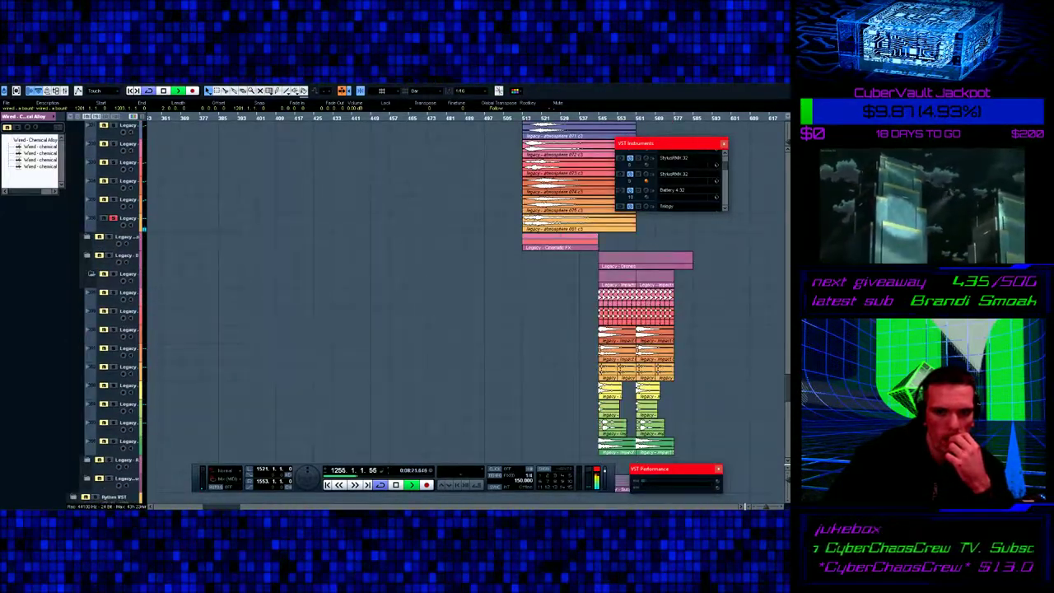
- Examine the source block at bars 1521 to 1553, from the Legacy and Multitrack parts to the Wired rhythm loops
scroll(461, 297, "right", 15)
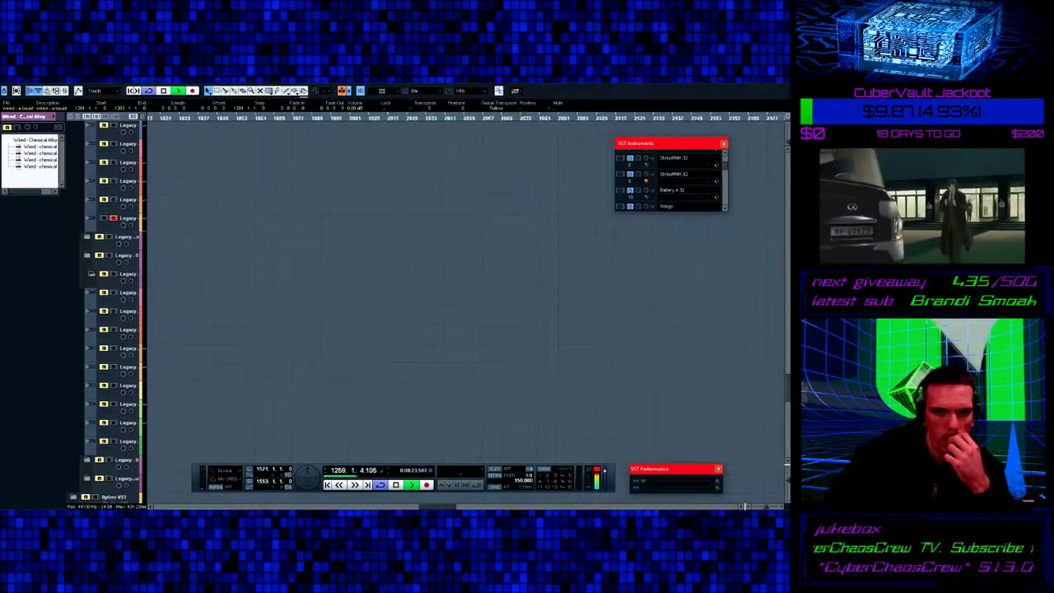
scroll(461, 296, "left", 2)
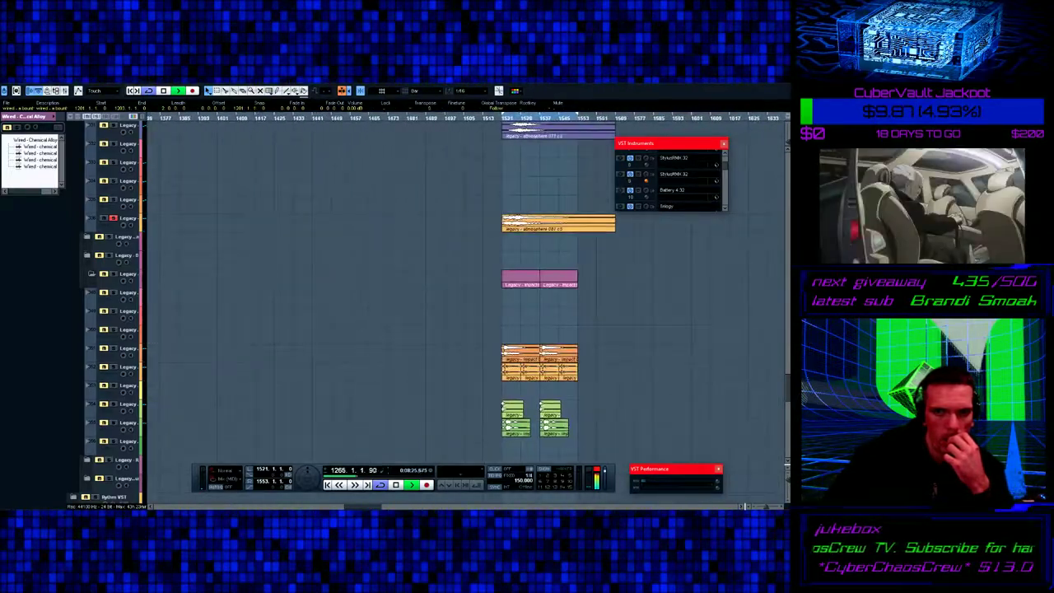
scroll(461, 297, "up", 4)
scroll(567, 422, "up", 12)
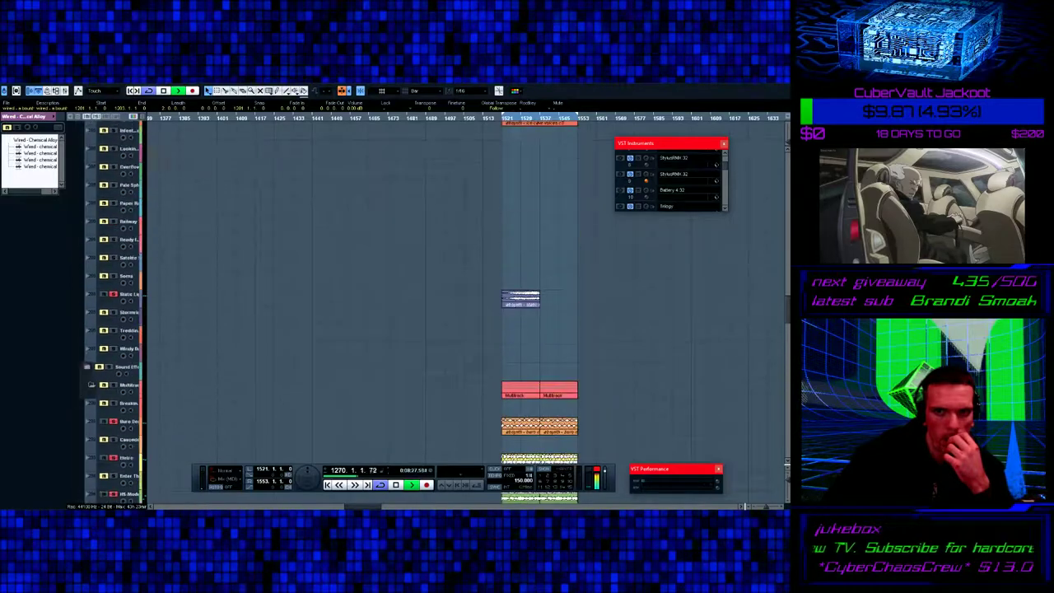
scroll(566, 422, "up", 15)
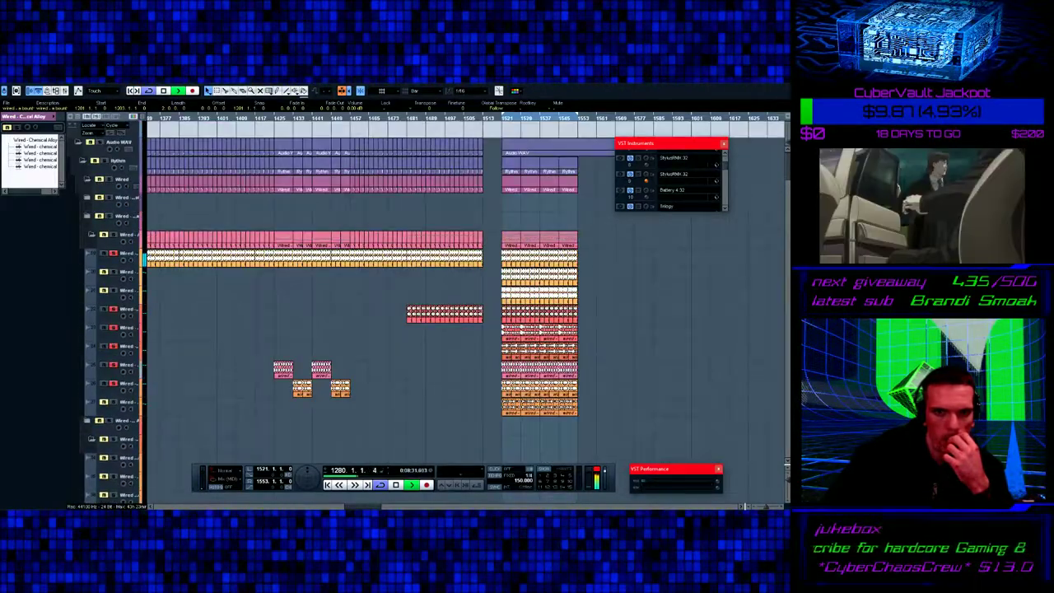
- Compare the Wired rhythm loops from bar 1181 onward with the source block at bar 1521
scroll(466, 313, "left", 8)
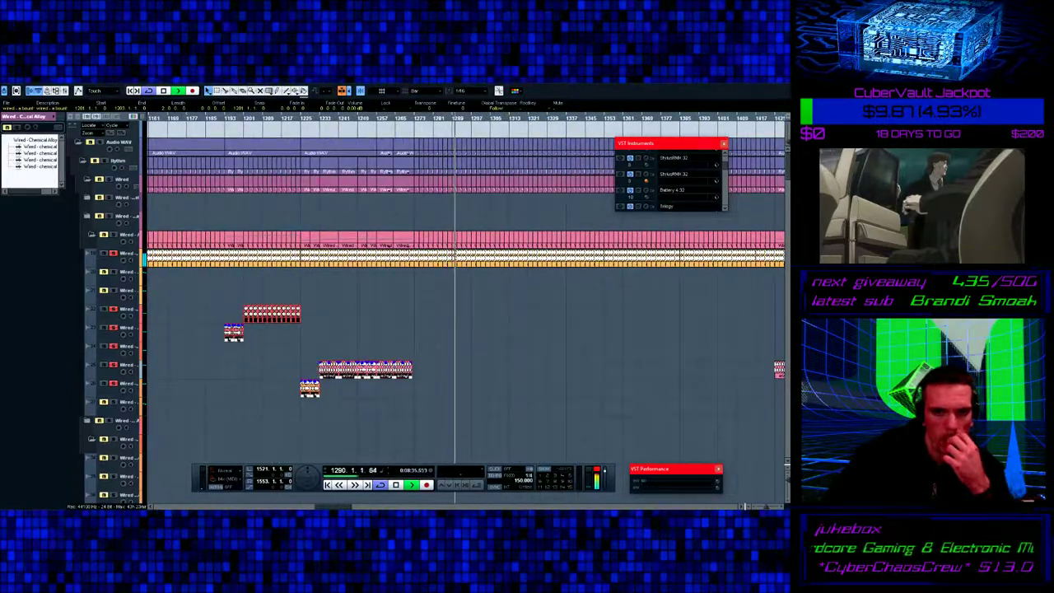
scroll(466, 313, "right", 4)
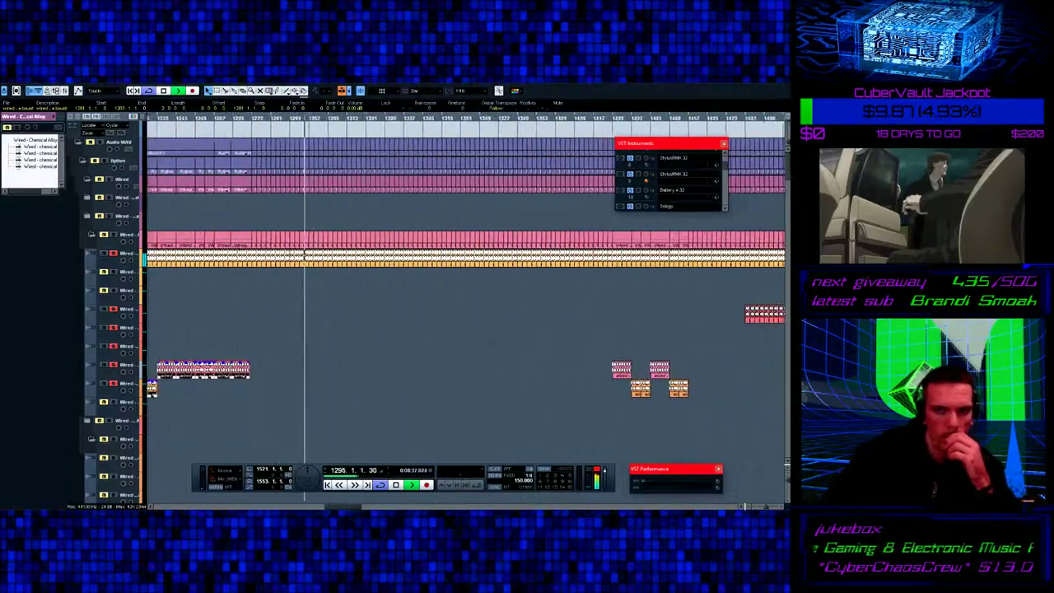
scroll(465, 288, "right", 4)
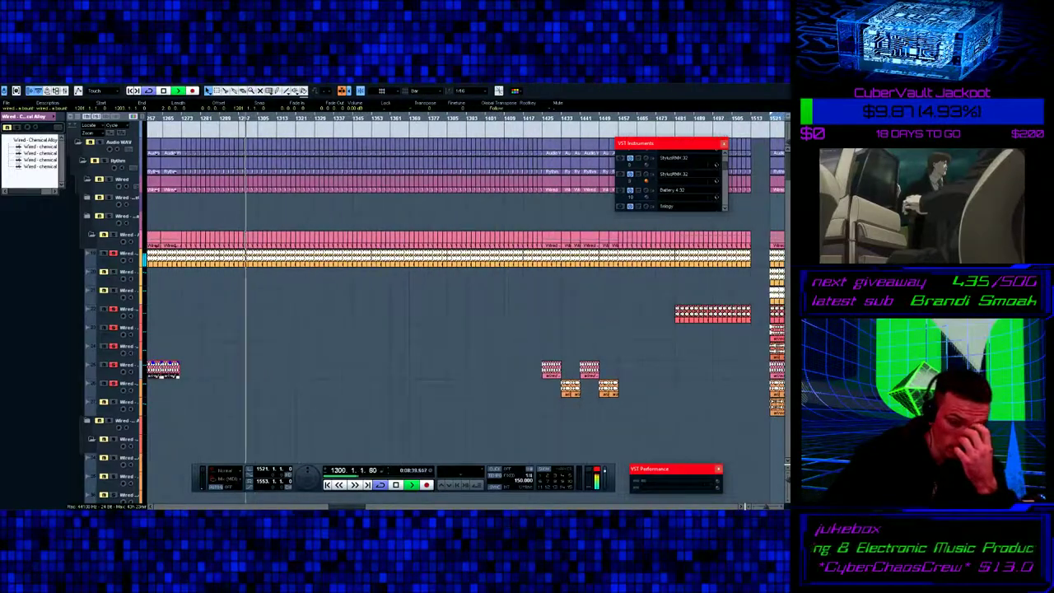
scroll(465, 289, "right", 12)
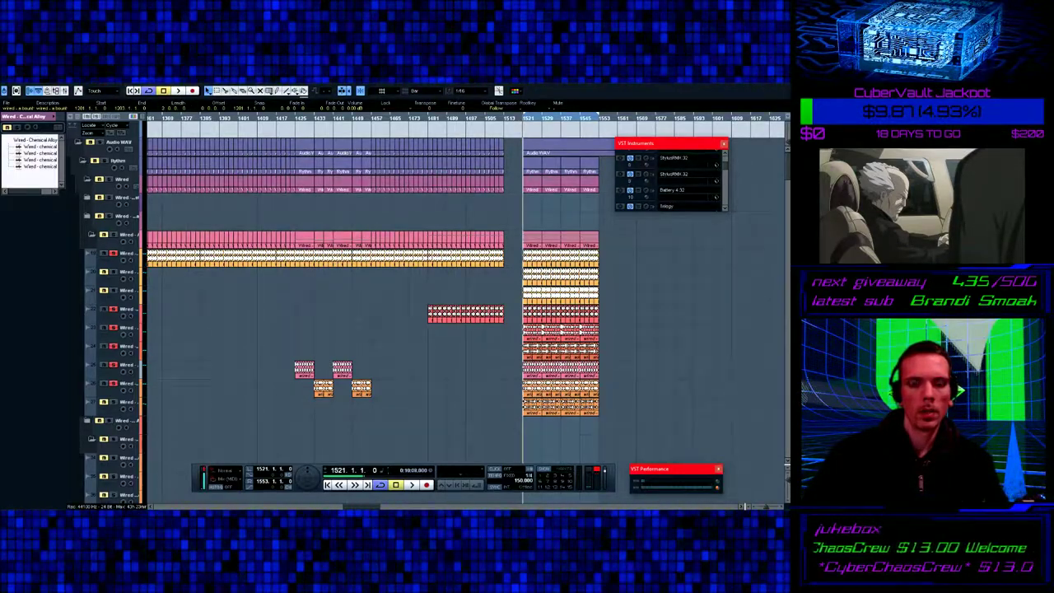
- Leave the edit commands unused and open the MixConsole
left_click(17, 80)
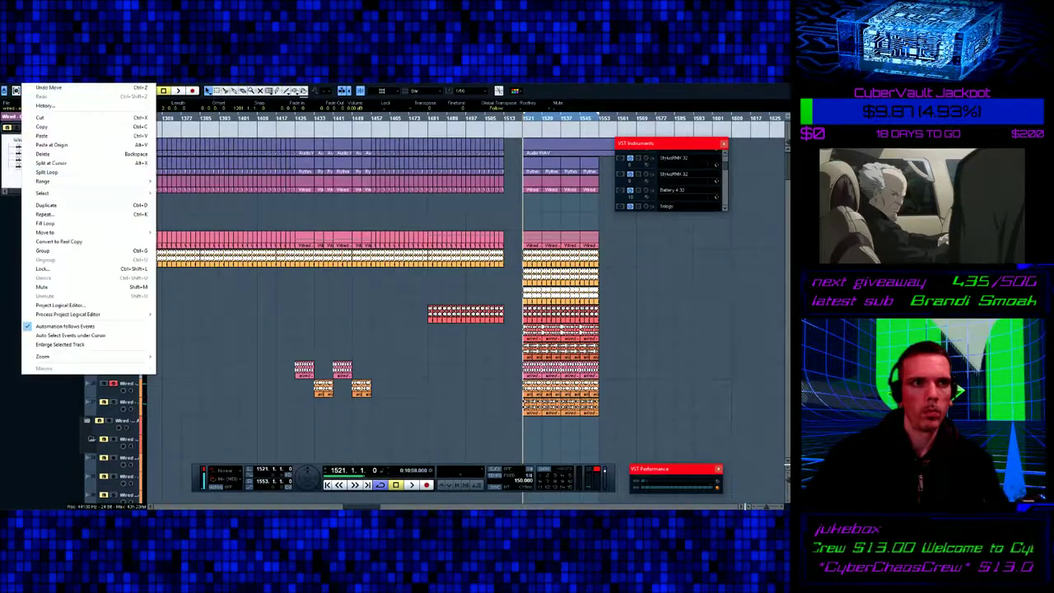
key("Return")
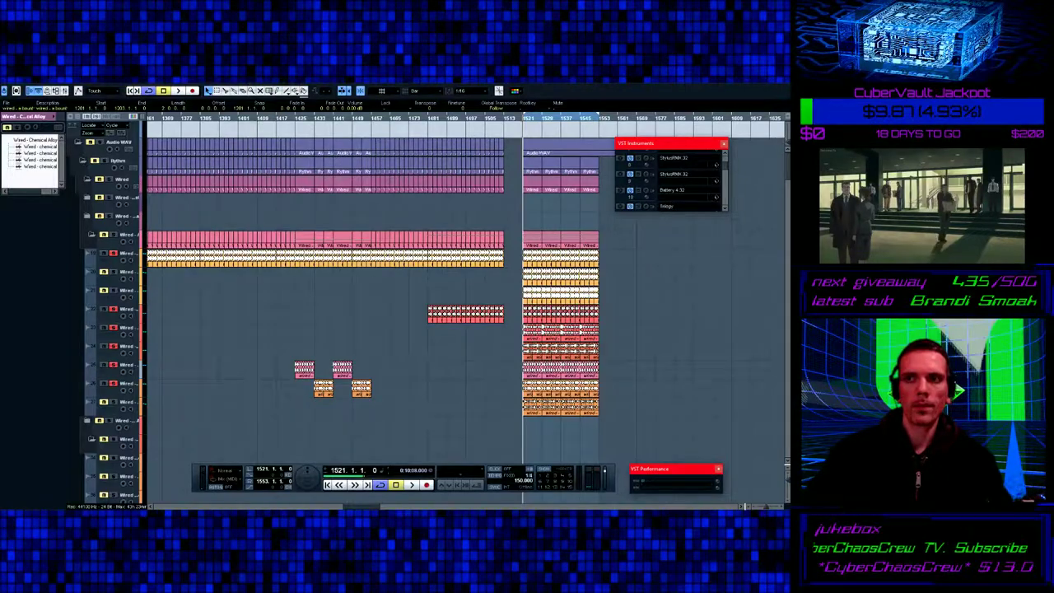
key("F3")
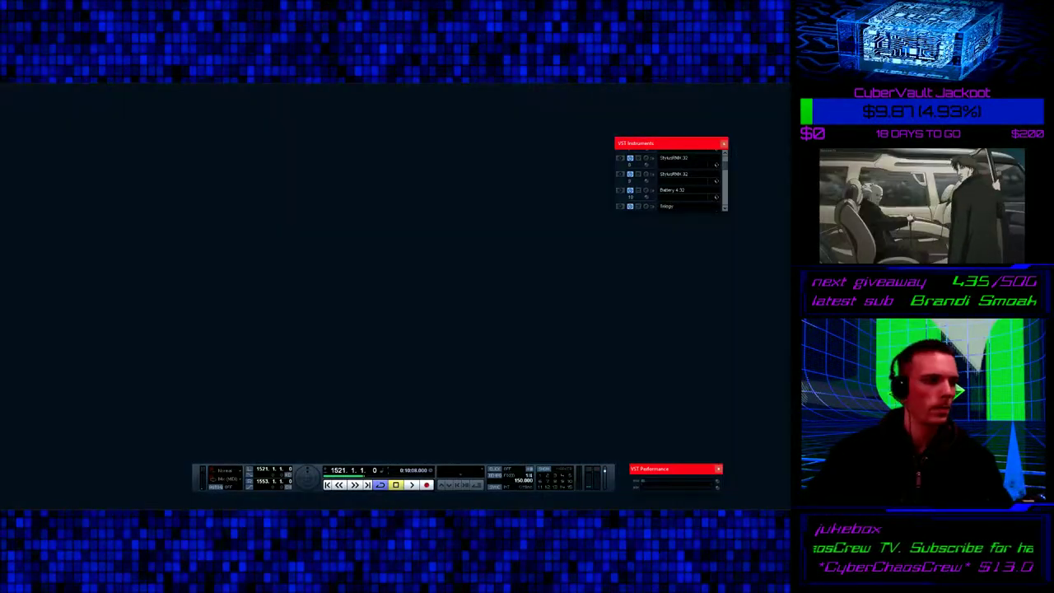